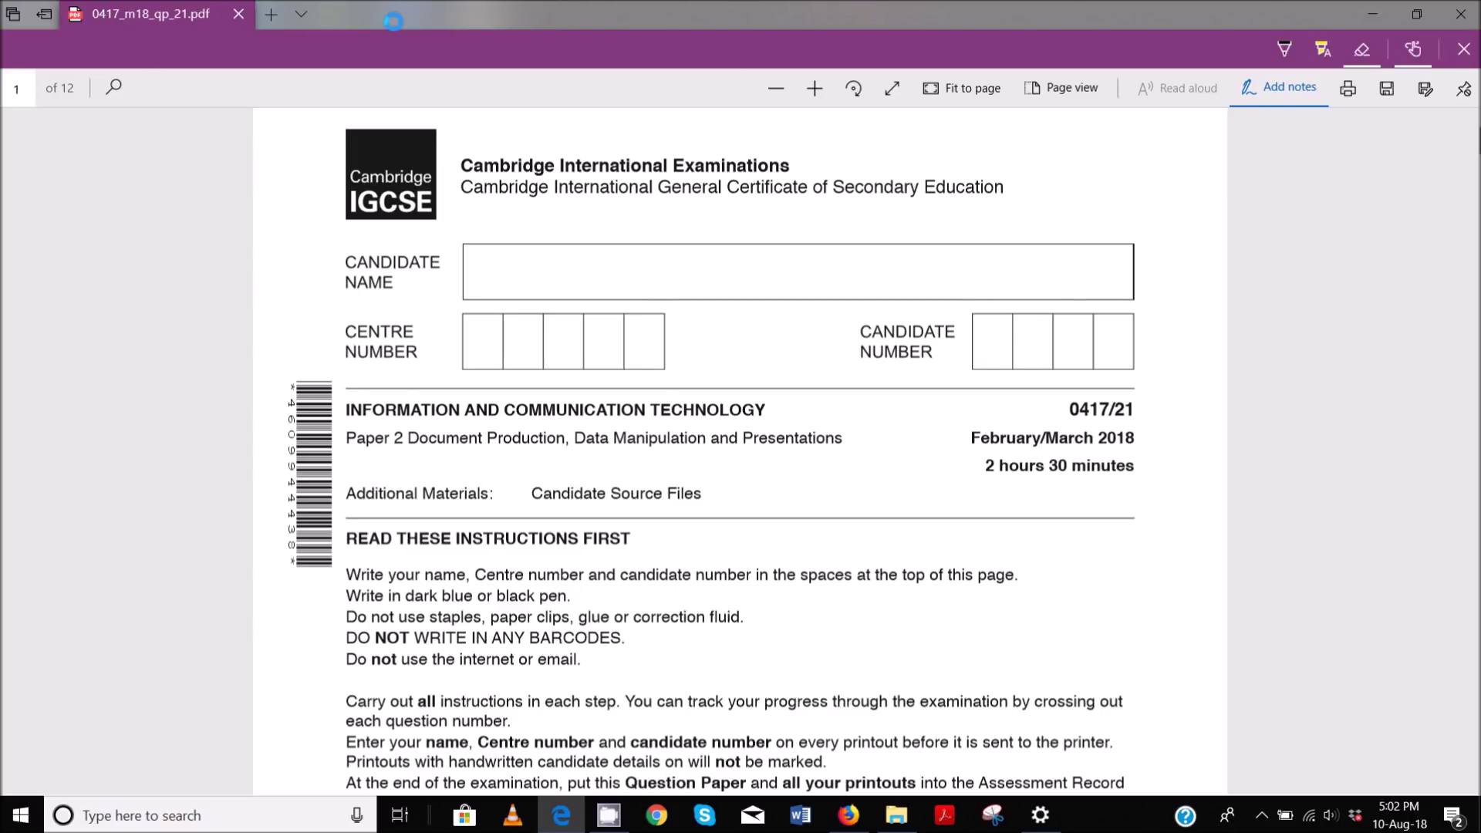
- Scroll the exam paper PDF down to the Task 1 Evidence Document instructions on page 2
{"action": "scroll", "coordinate": [696, 461], "scroll_direction": "down", "scroll_amount": 10}
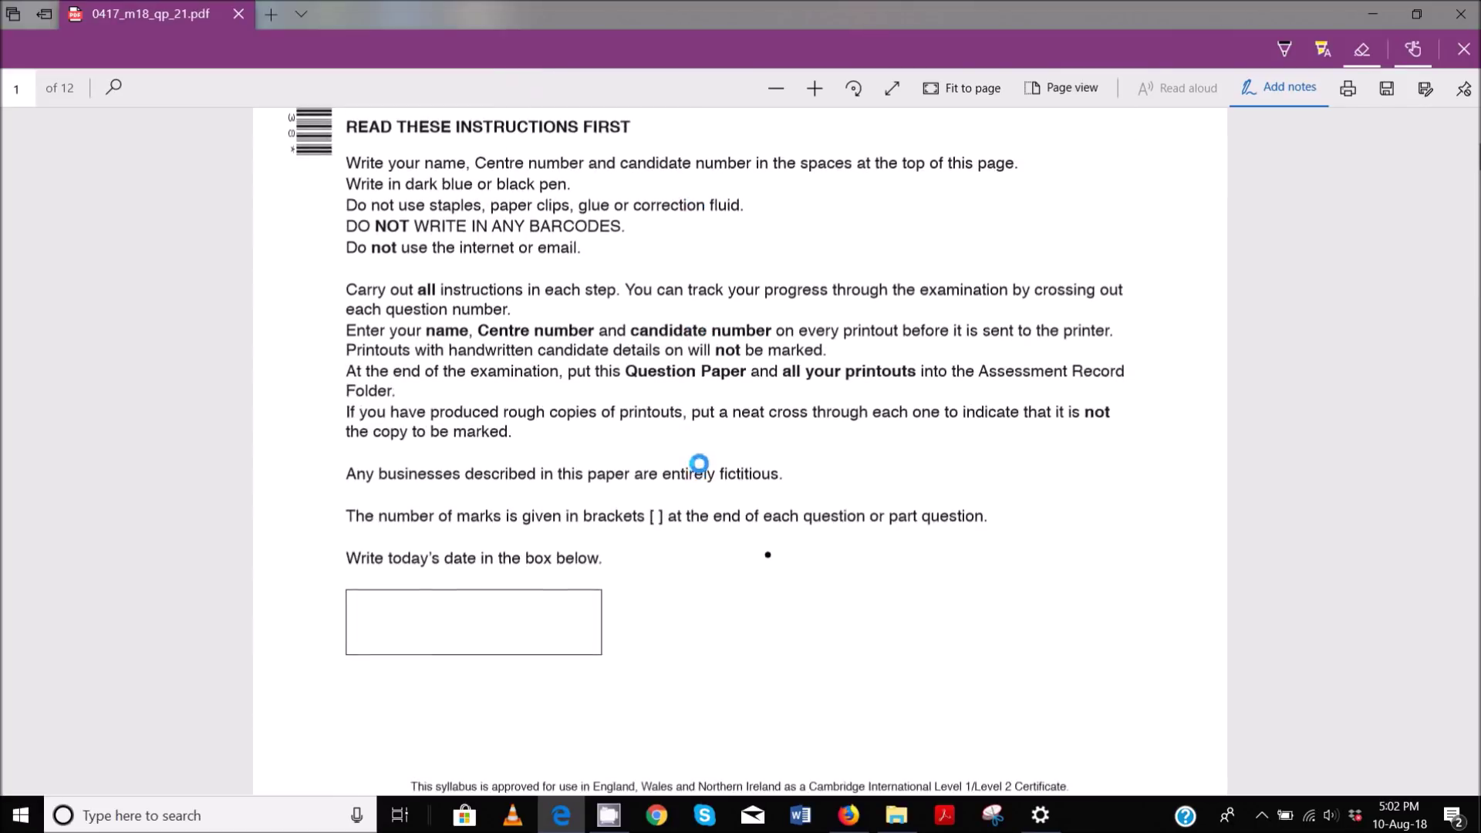
{"action": "scroll", "coordinate": [698, 460], "scroll_direction": "down", "scroll_amount": 6}
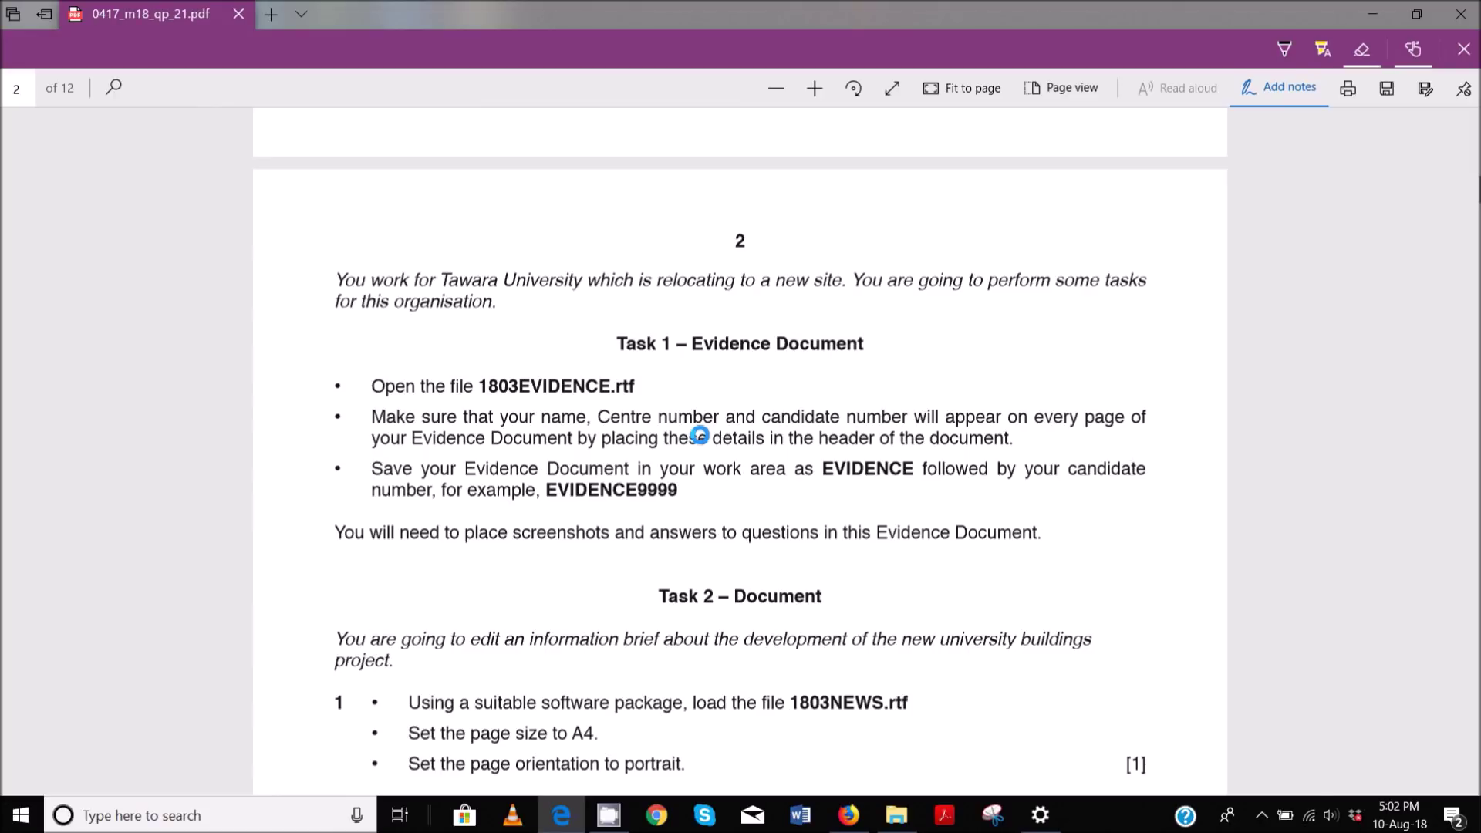
- Open 1803EVIDENCE from the maximised Worked Files P2 folder in Word
{"action": "left_click", "coordinate": [896, 816]}
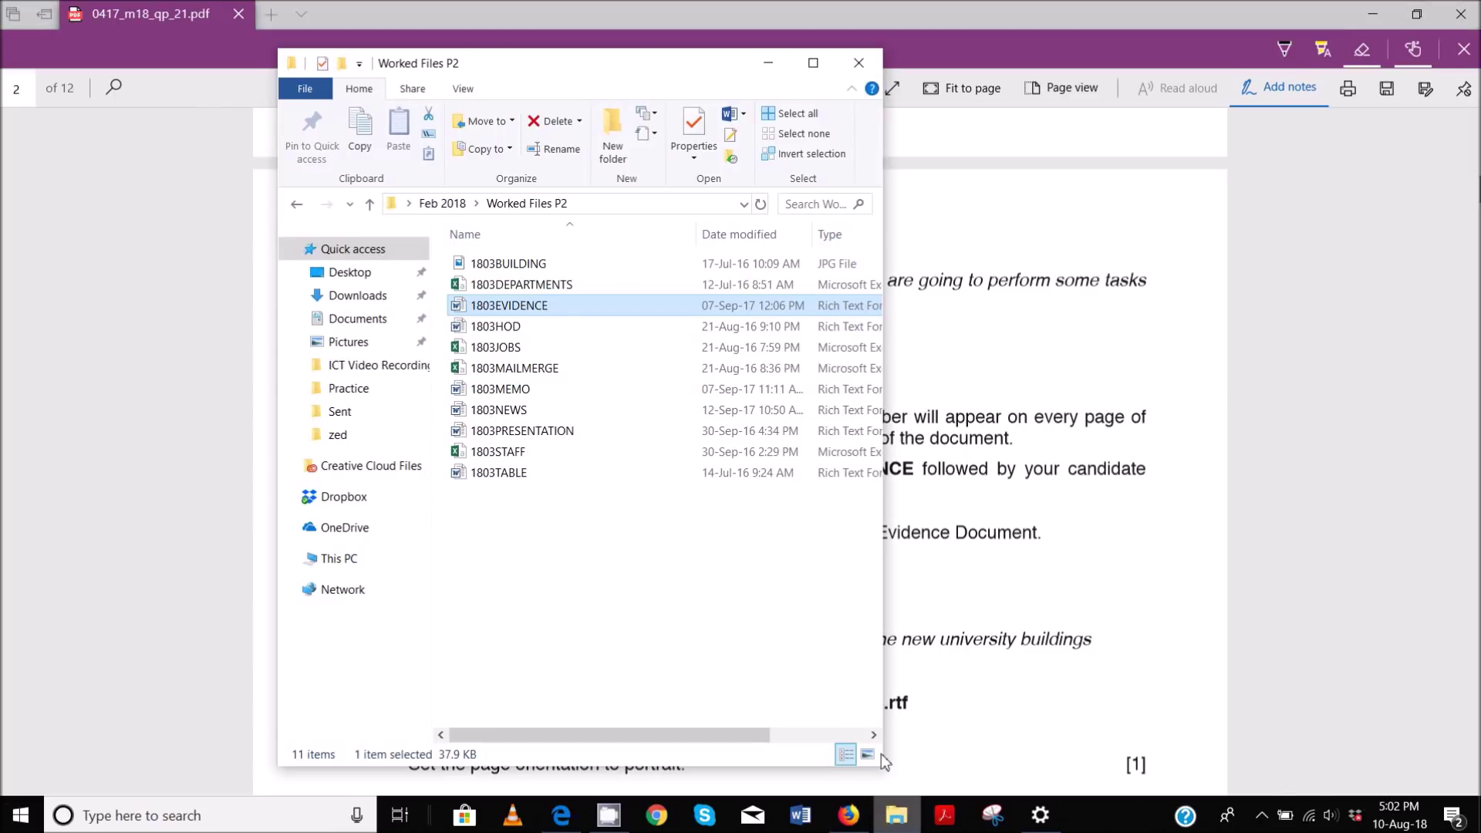
{"action": "left_click", "coordinate": [813, 62]}
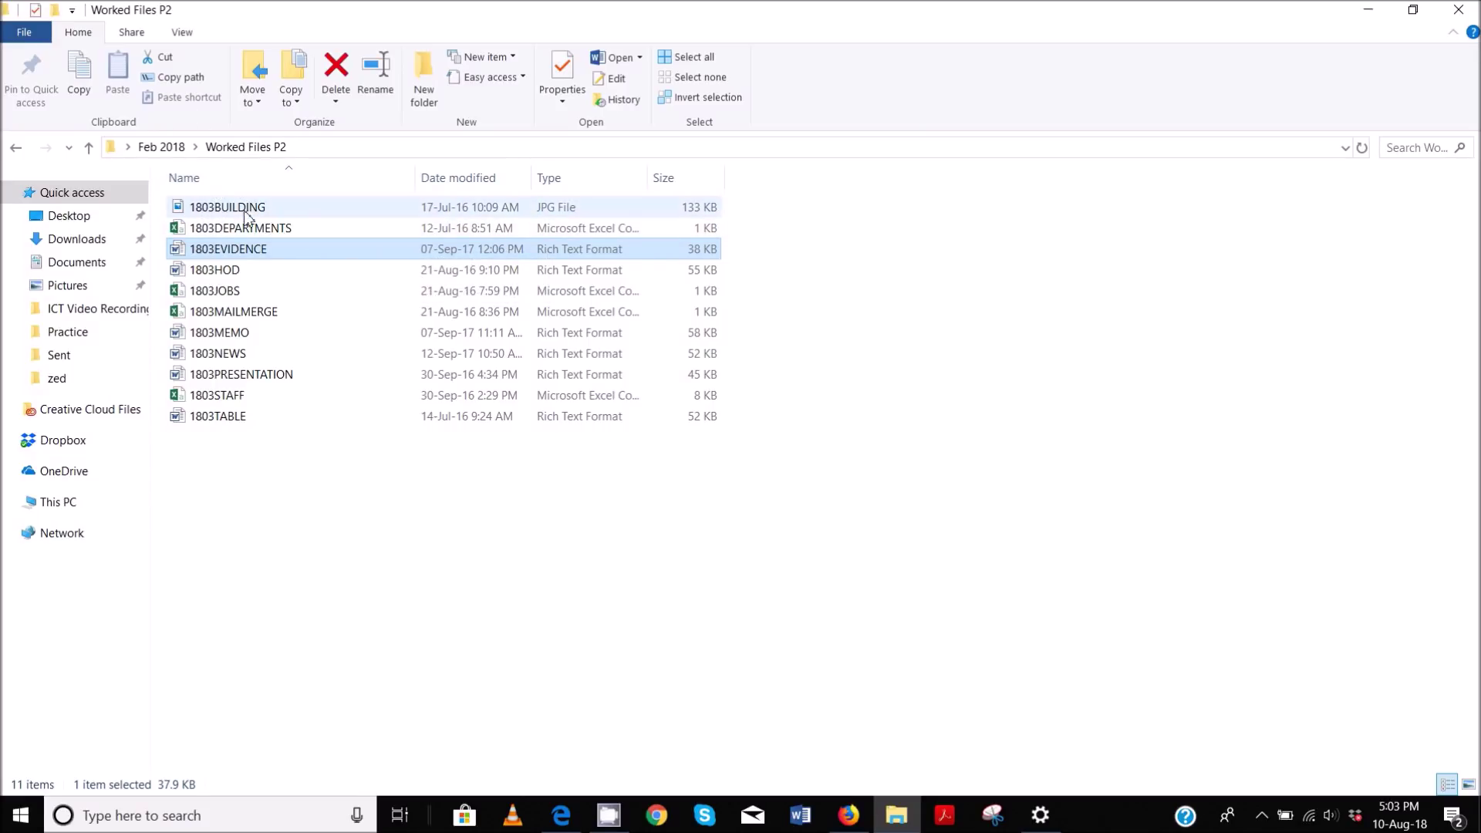
{"action": "double_click", "coordinate": [290, 258]}
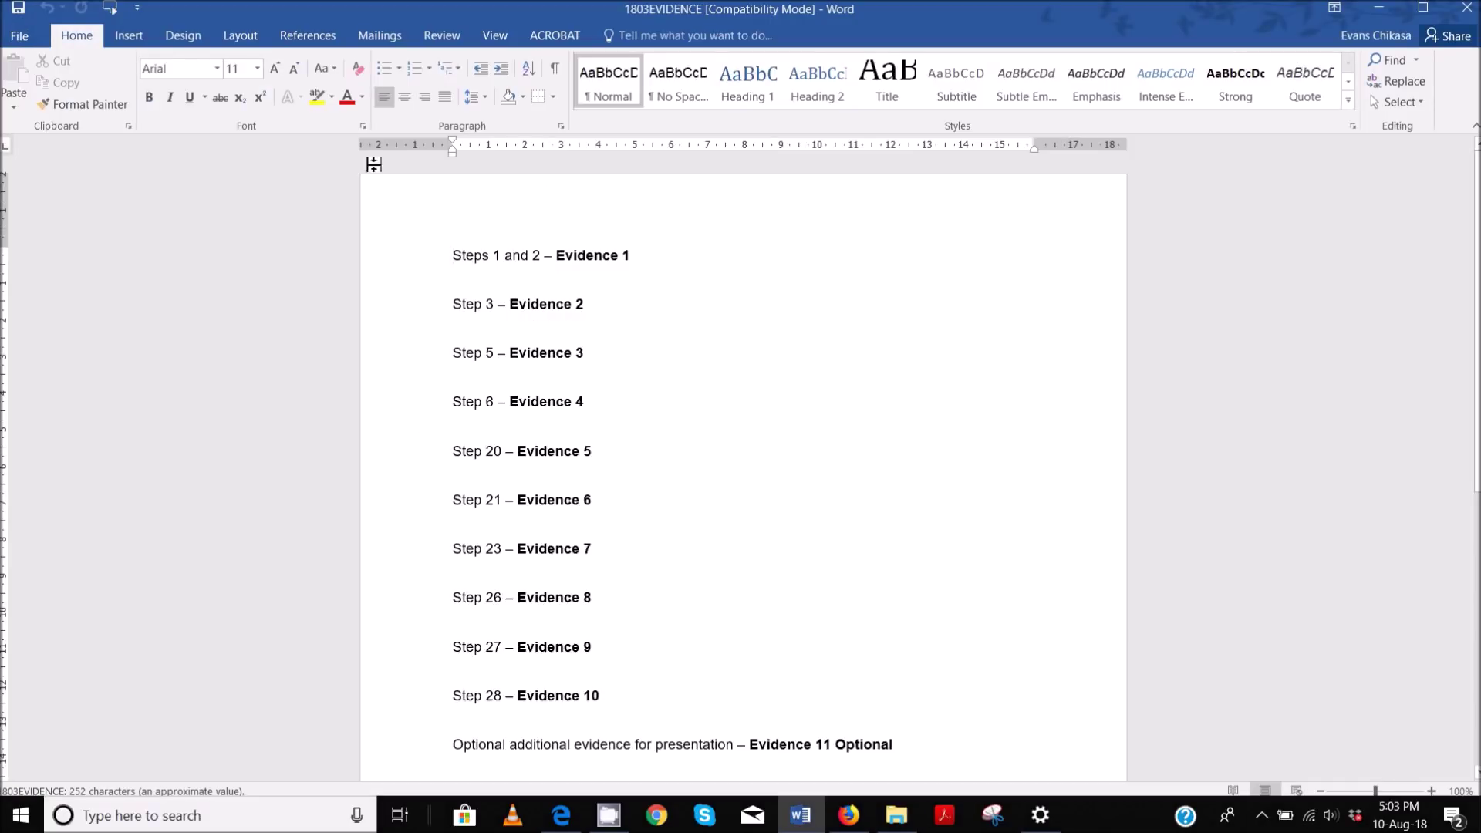
- Insert a Blank (Three Columns) header into the evidence document
{"action": "left_click", "coordinate": [128, 36]}
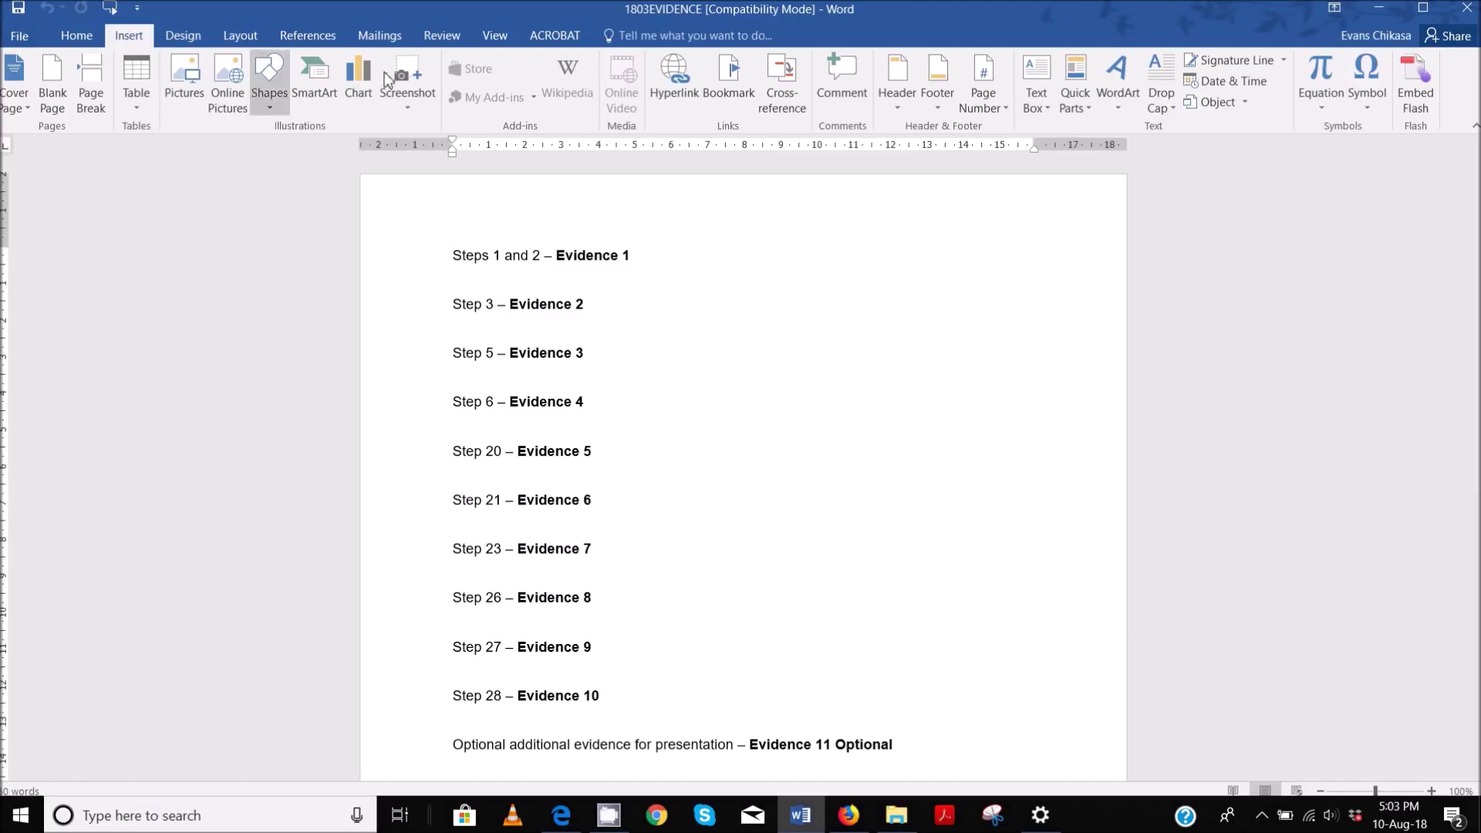
{"action": "left_click", "coordinate": [903, 116]}
{"action": "left_click", "coordinate": [973, 298]}
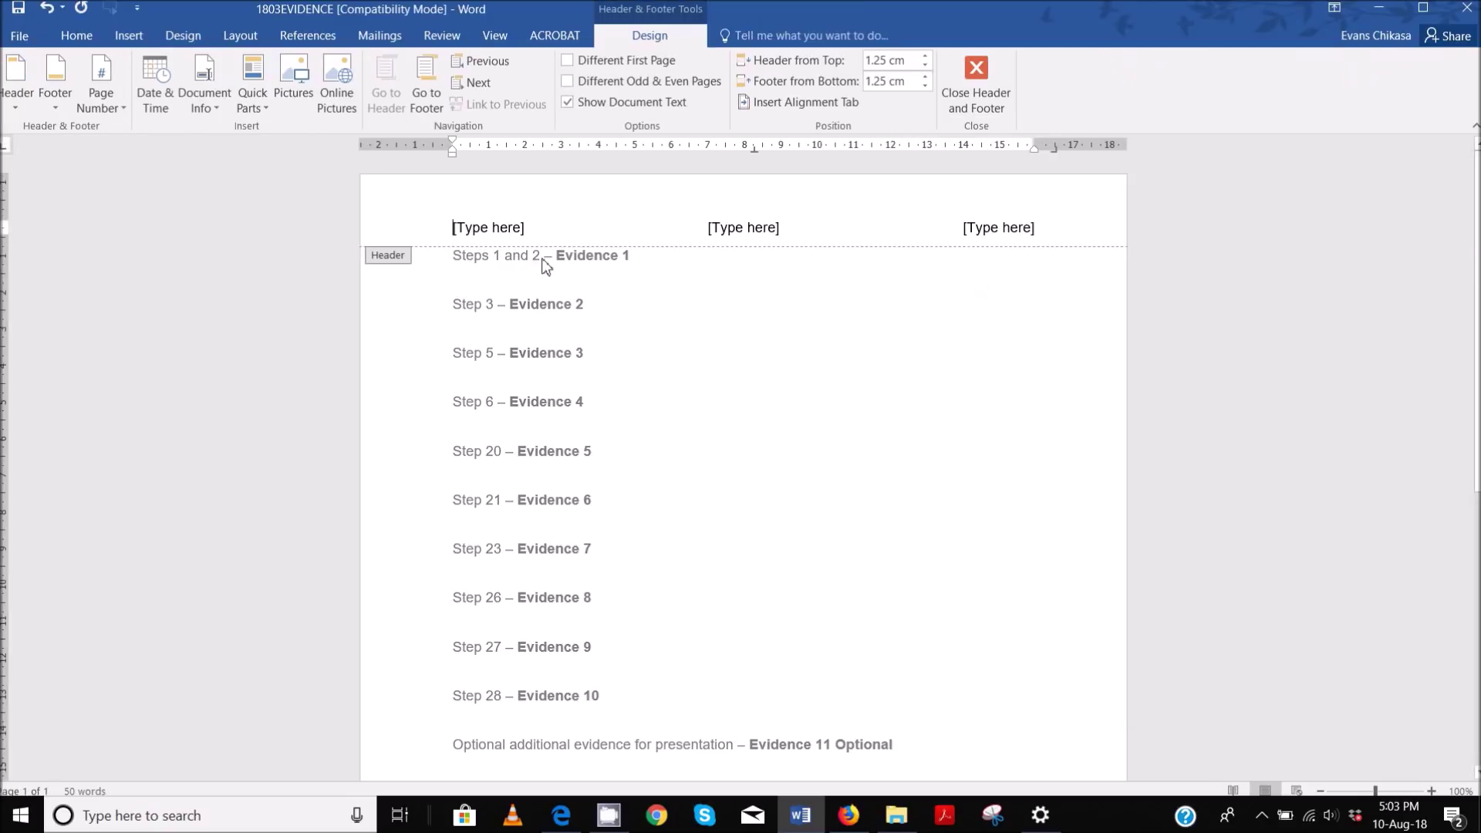
- Fill the three header placeholders with the candidate's name, centre number and candidate number
{"action": "left_click", "coordinate": [501, 225]}
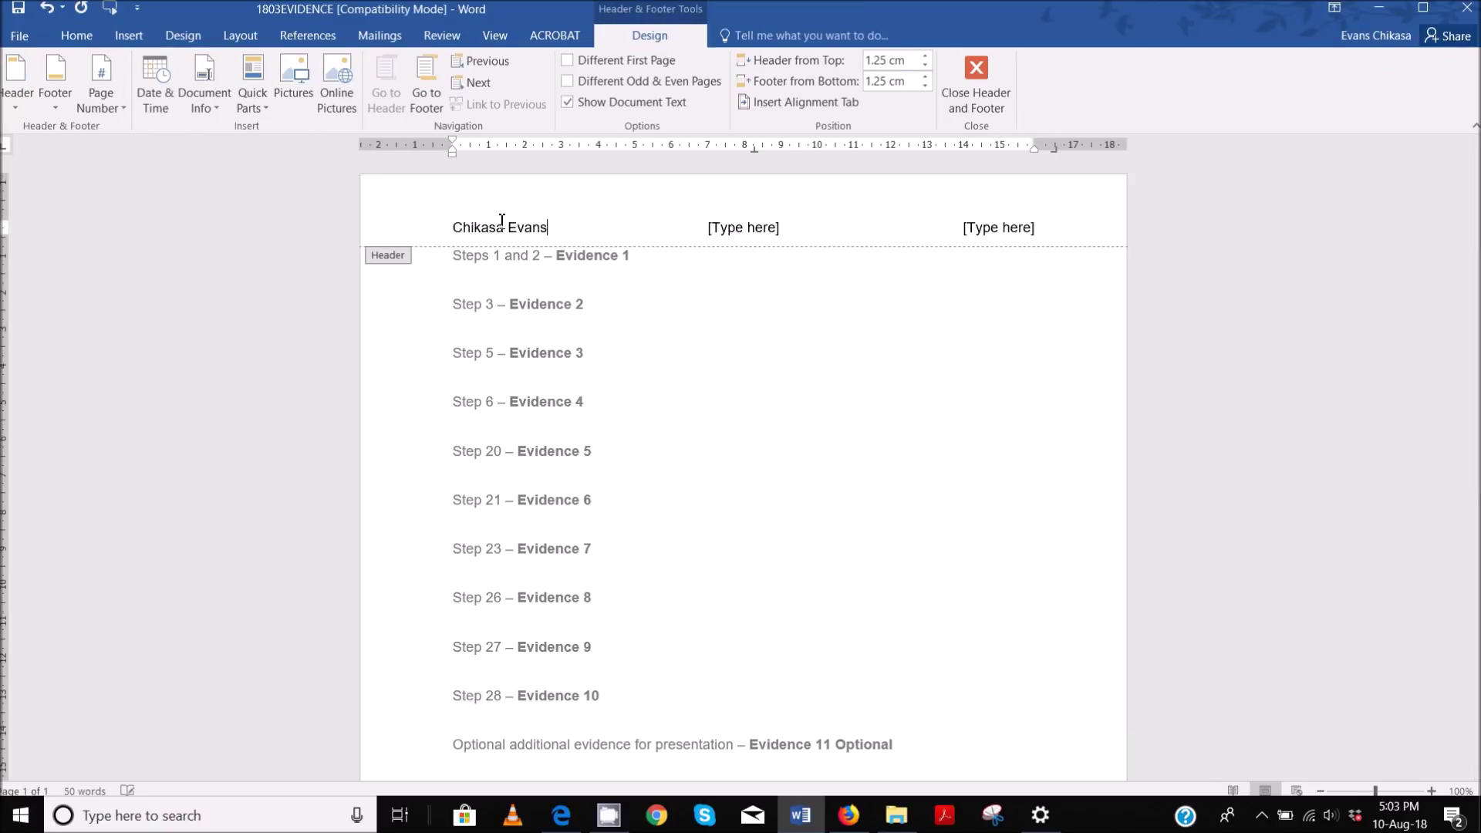
{"action": "left_click", "coordinate": [728, 228]}
{"action": "type", "text": "ZMS"}
{"action": "type", "text": "56"}
{"action": "left_click", "coordinate": [987, 235]}
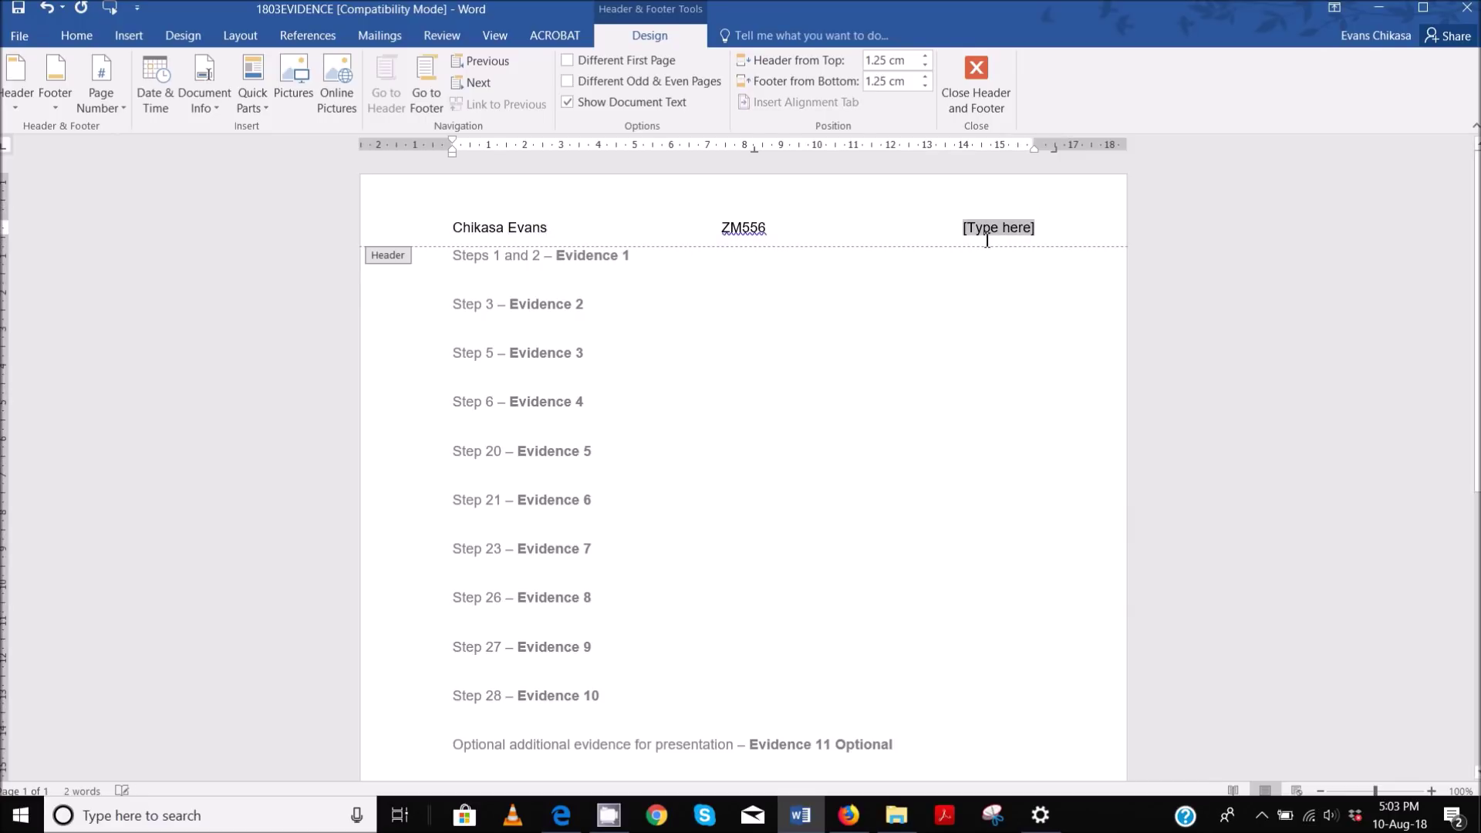
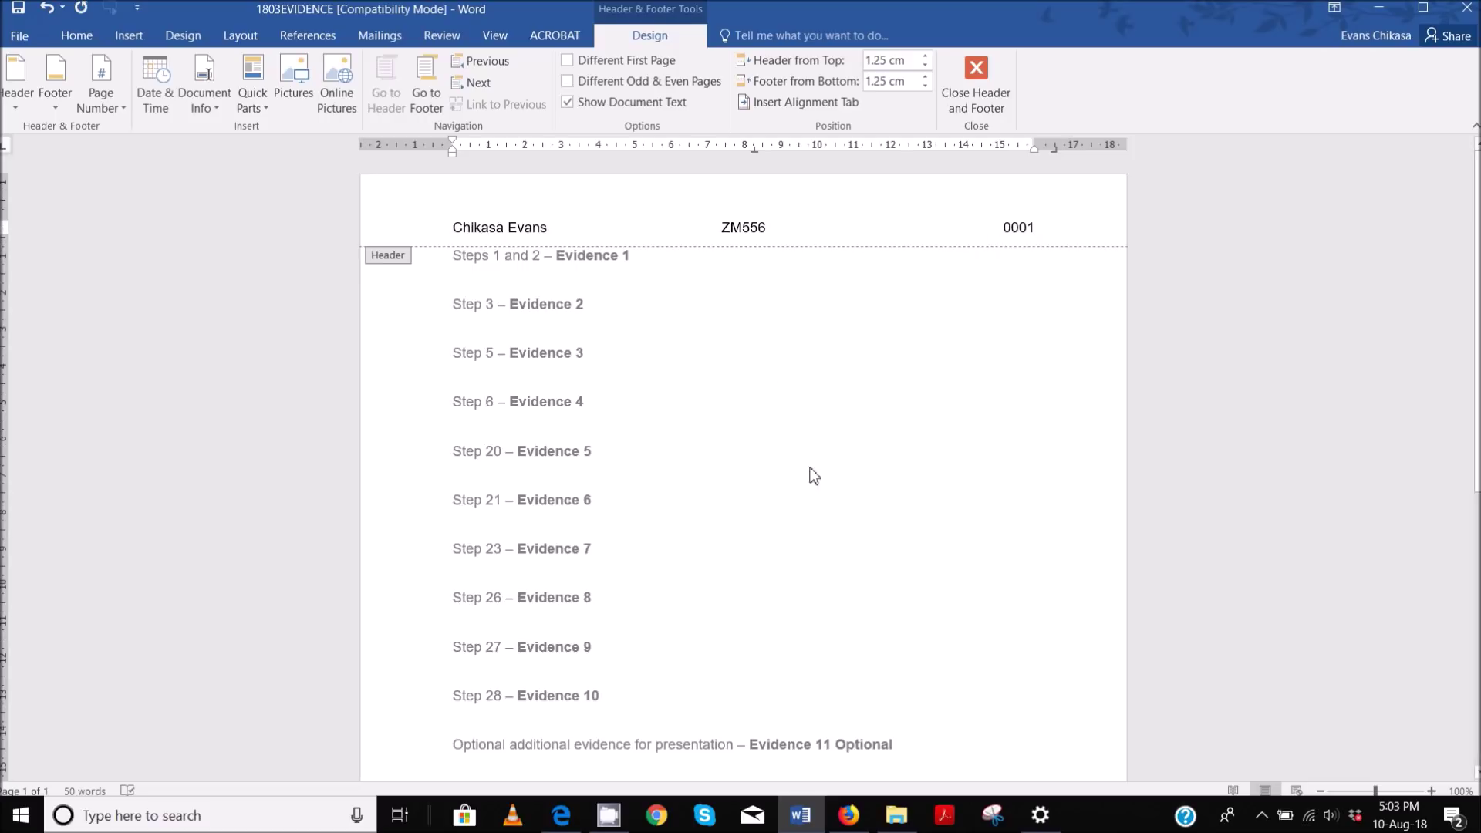
- Save the file as EVIDENCE0001, Word Document format, in Worked Files P2, then close the header
{"action": "left_click", "coordinate": [23, 35]}
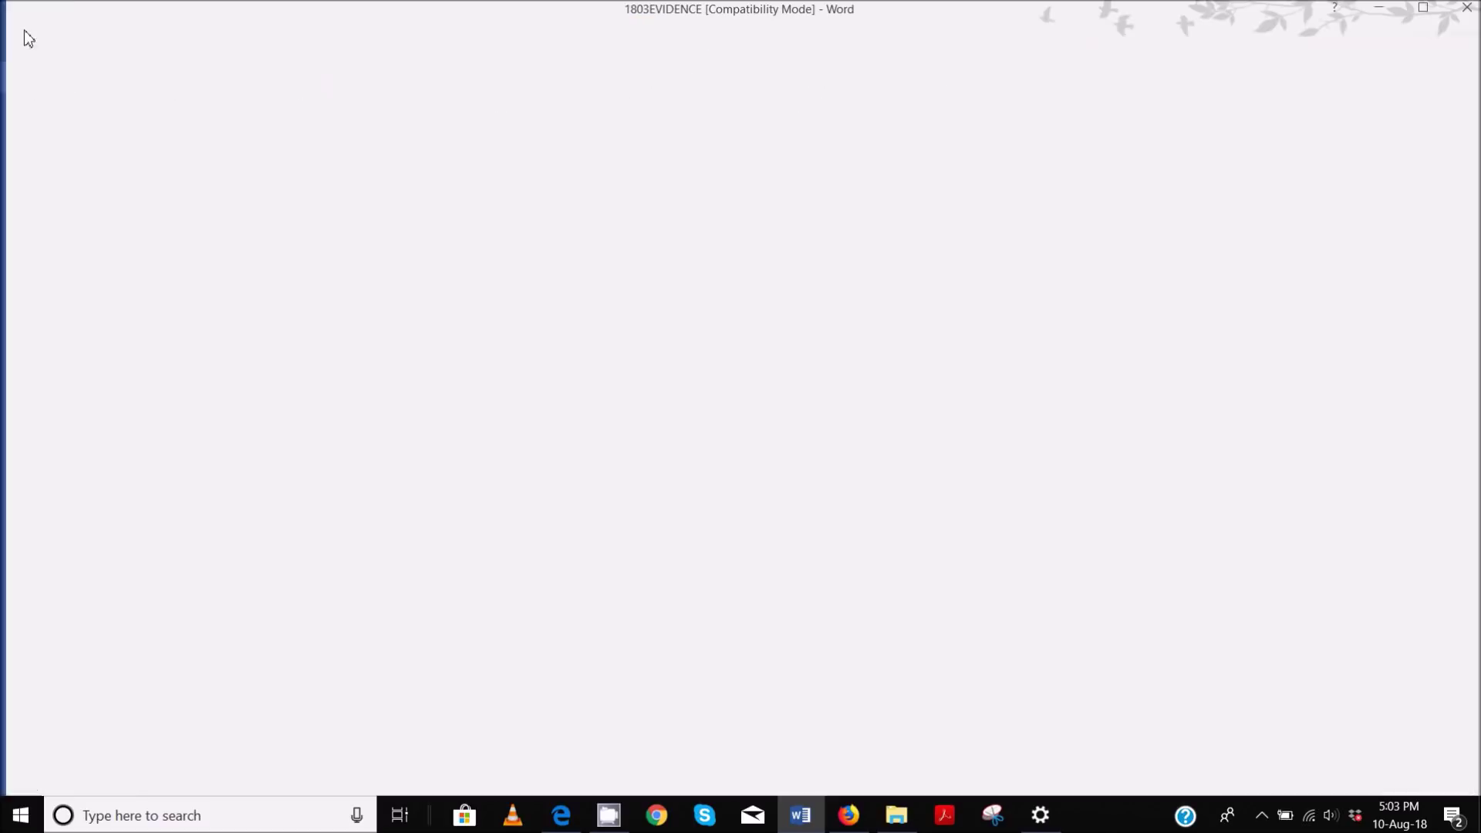
{"action": "left_click", "coordinate": [31, 207]}
{"action": "left_click", "coordinate": [532, 173]}
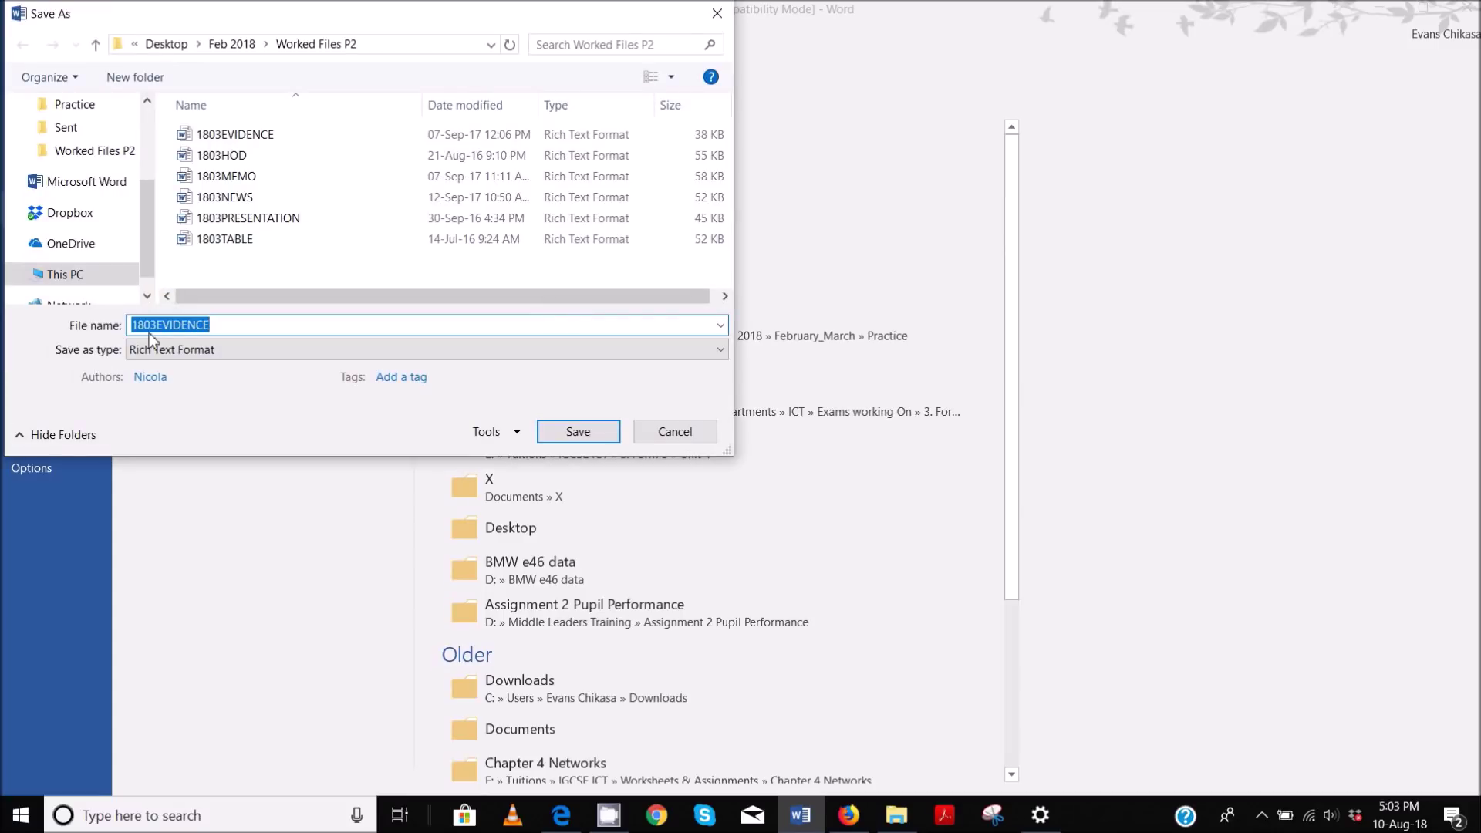
{"action": "left_click", "coordinate": [155, 325]}
{"action": "key", "text": "BackSpace"}
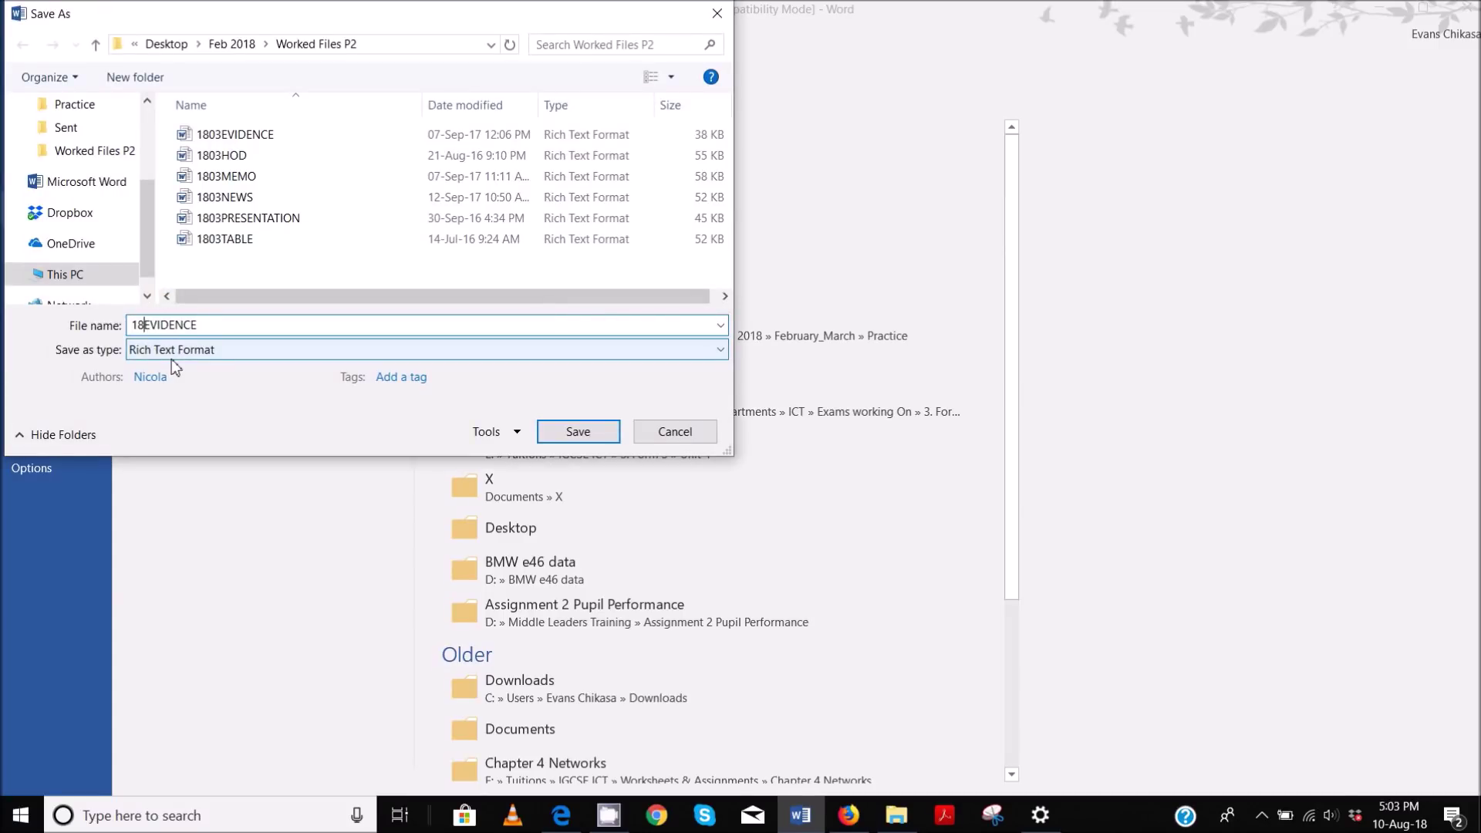
{"action": "left_click", "coordinate": [201, 318]}
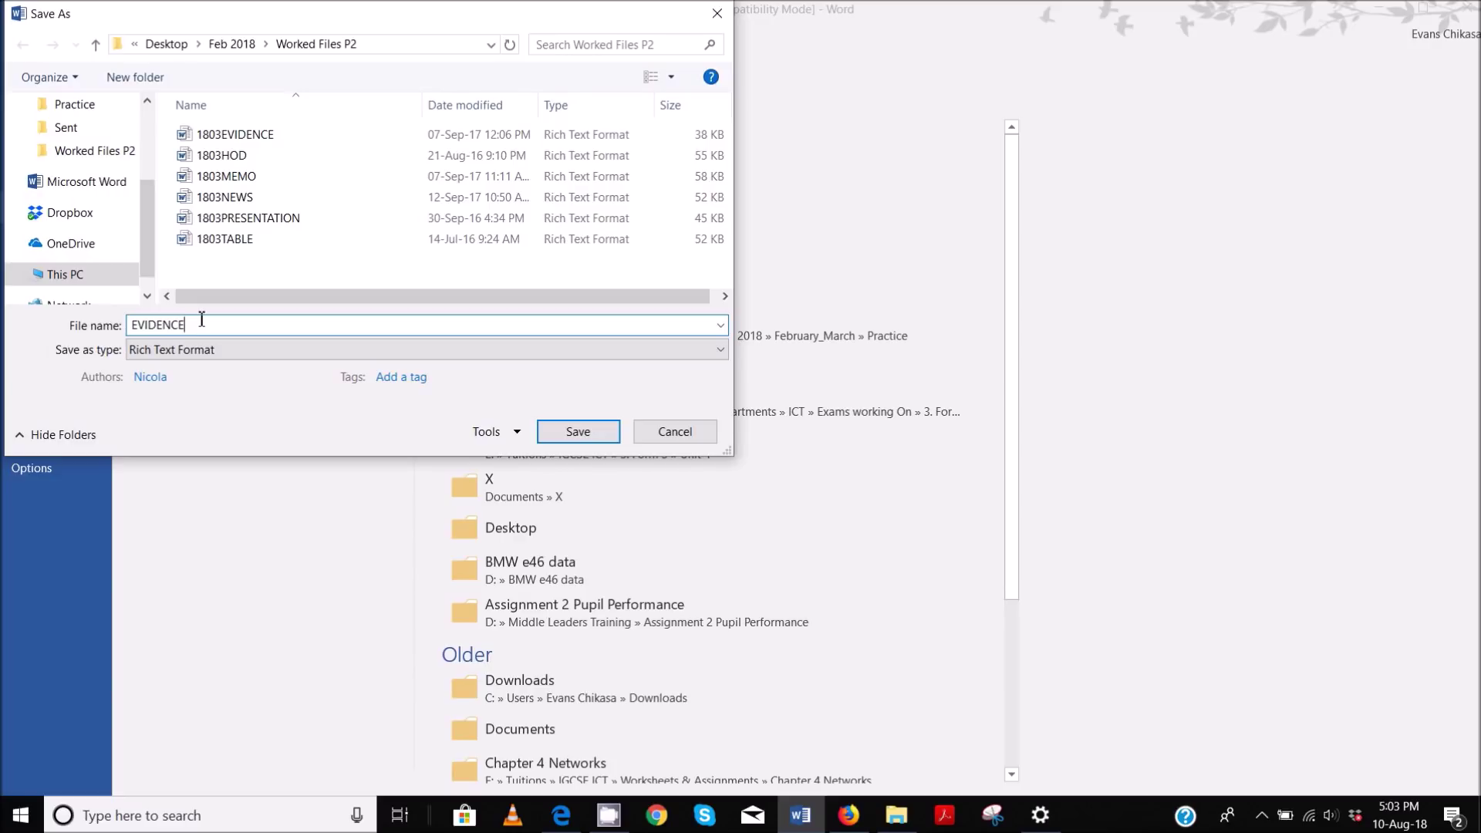
{"action": "type", "text": "0001"}
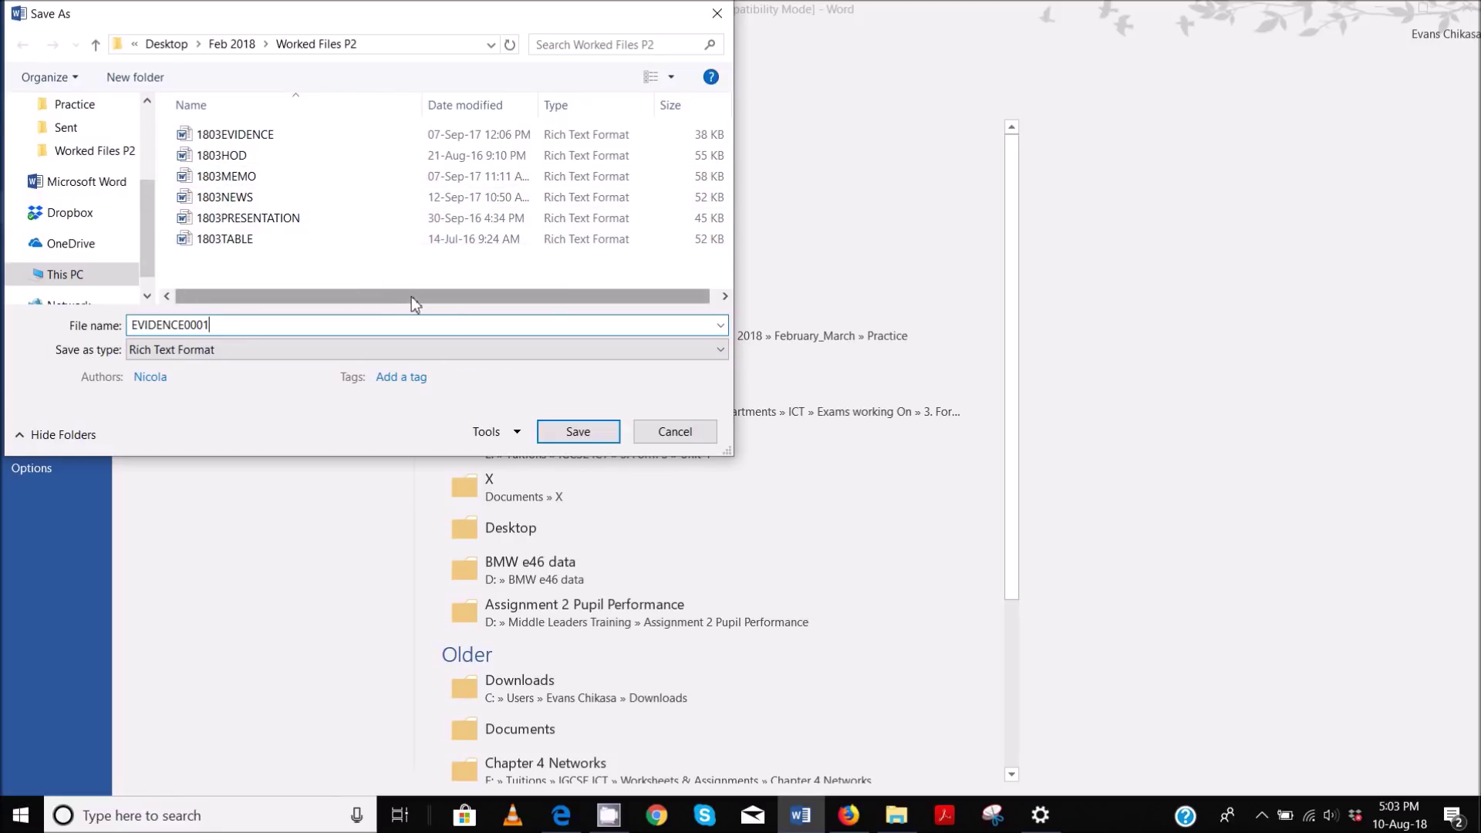
{"action": "left_click", "coordinate": [227, 348]}
{"action": "left_click", "coordinate": [206, 368]}
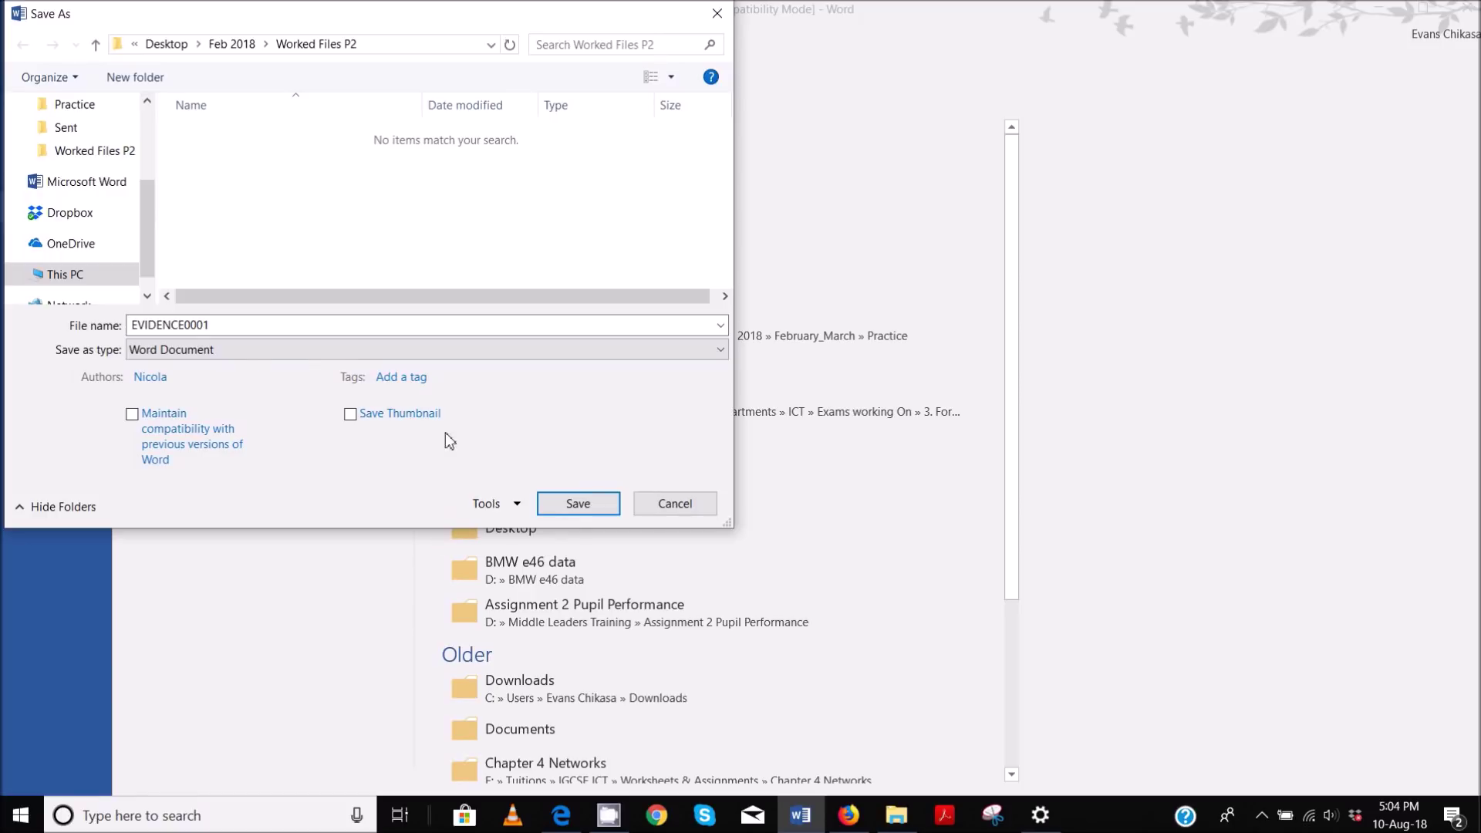
{"action": "left_click", "coordinate": [580, 506]}
{"action": "left_click", "coordinate": [809, 451]}
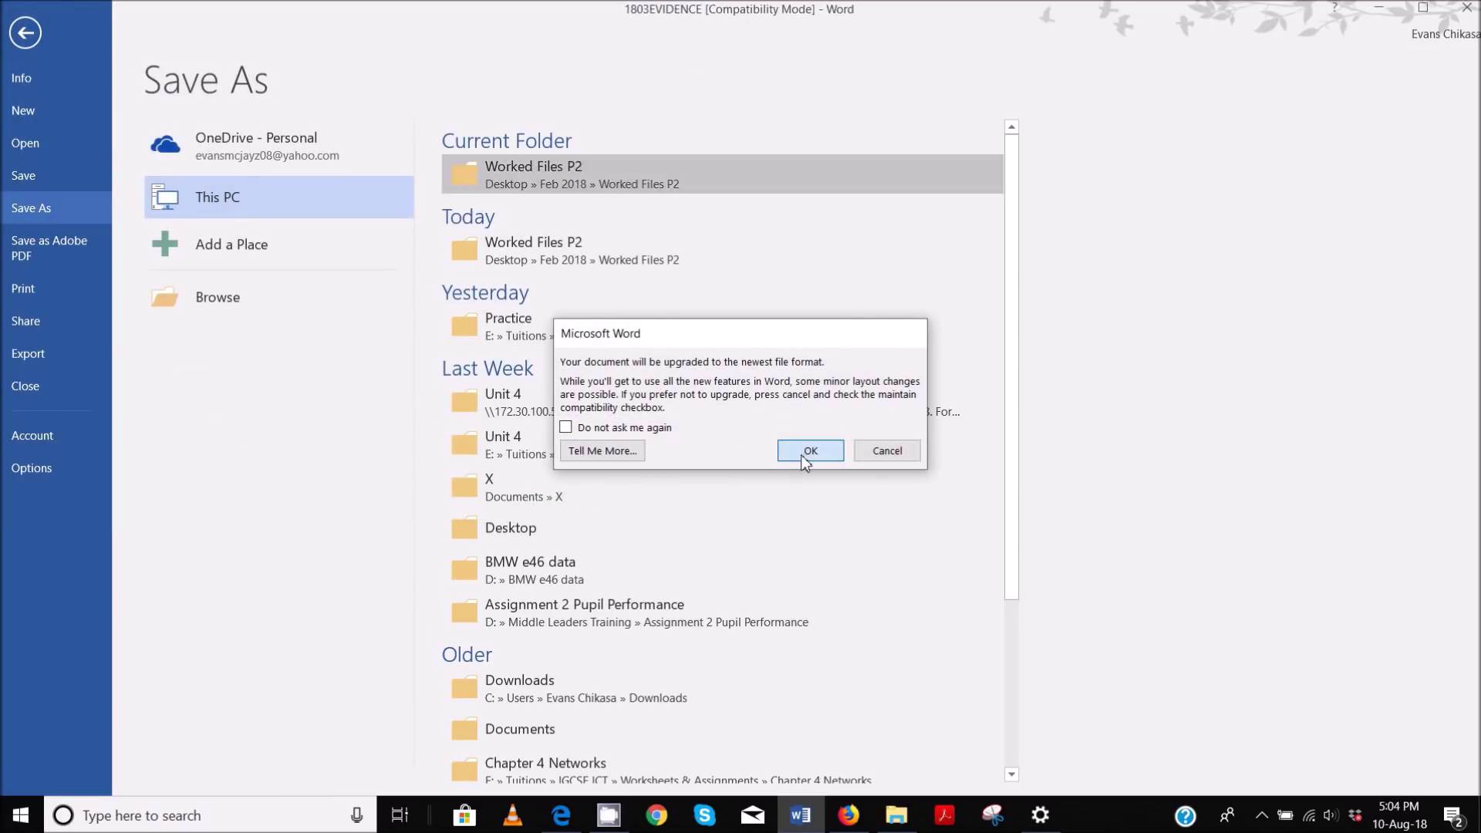
{"action": "left_click", "coordinate": [984, 75]}
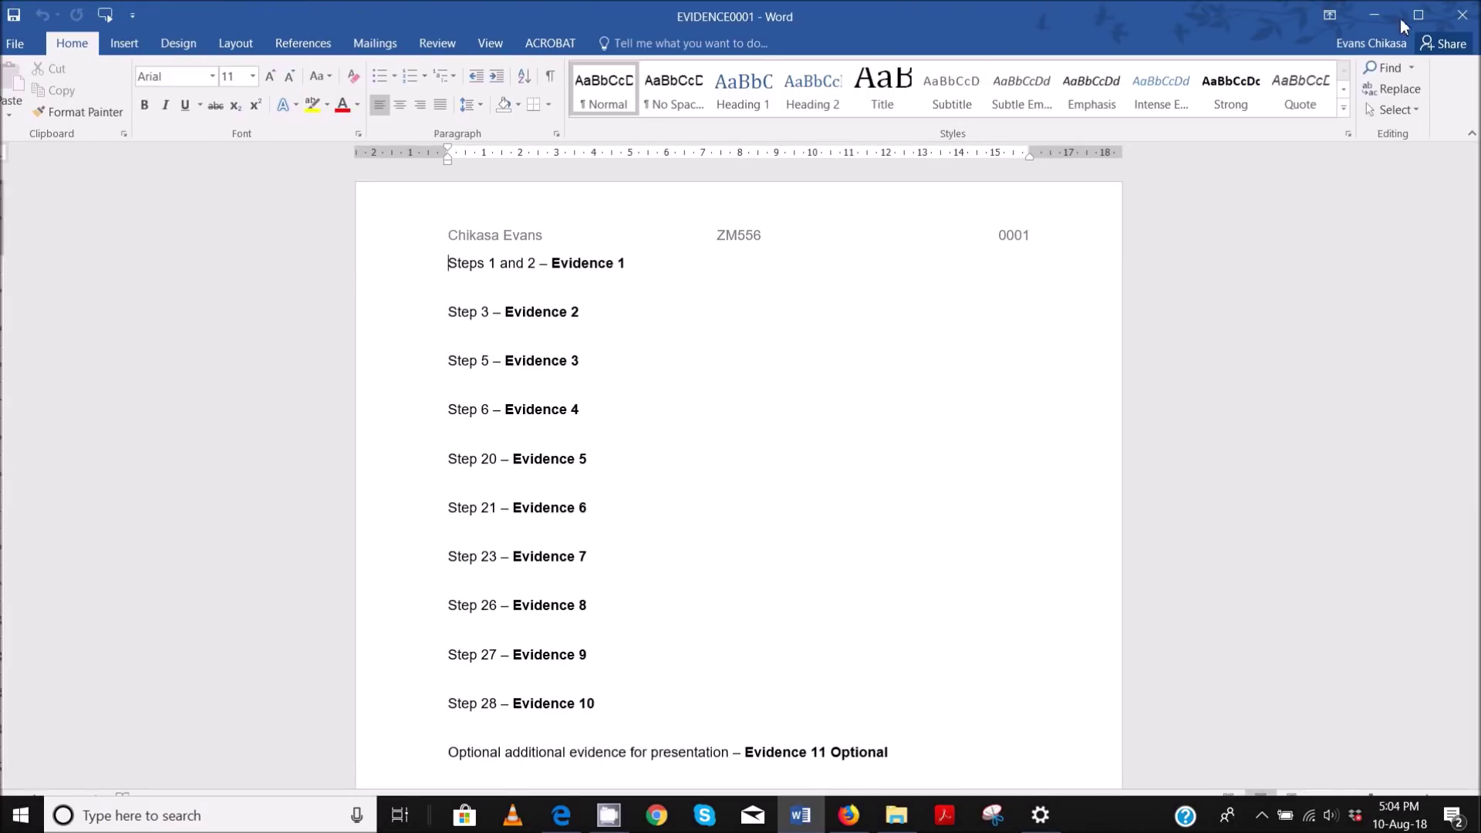
- Minimise Word and scroll the exam paper PDF to the Task 2 instructions
{"action": "left_click", "coordinate": [1359, 27]}
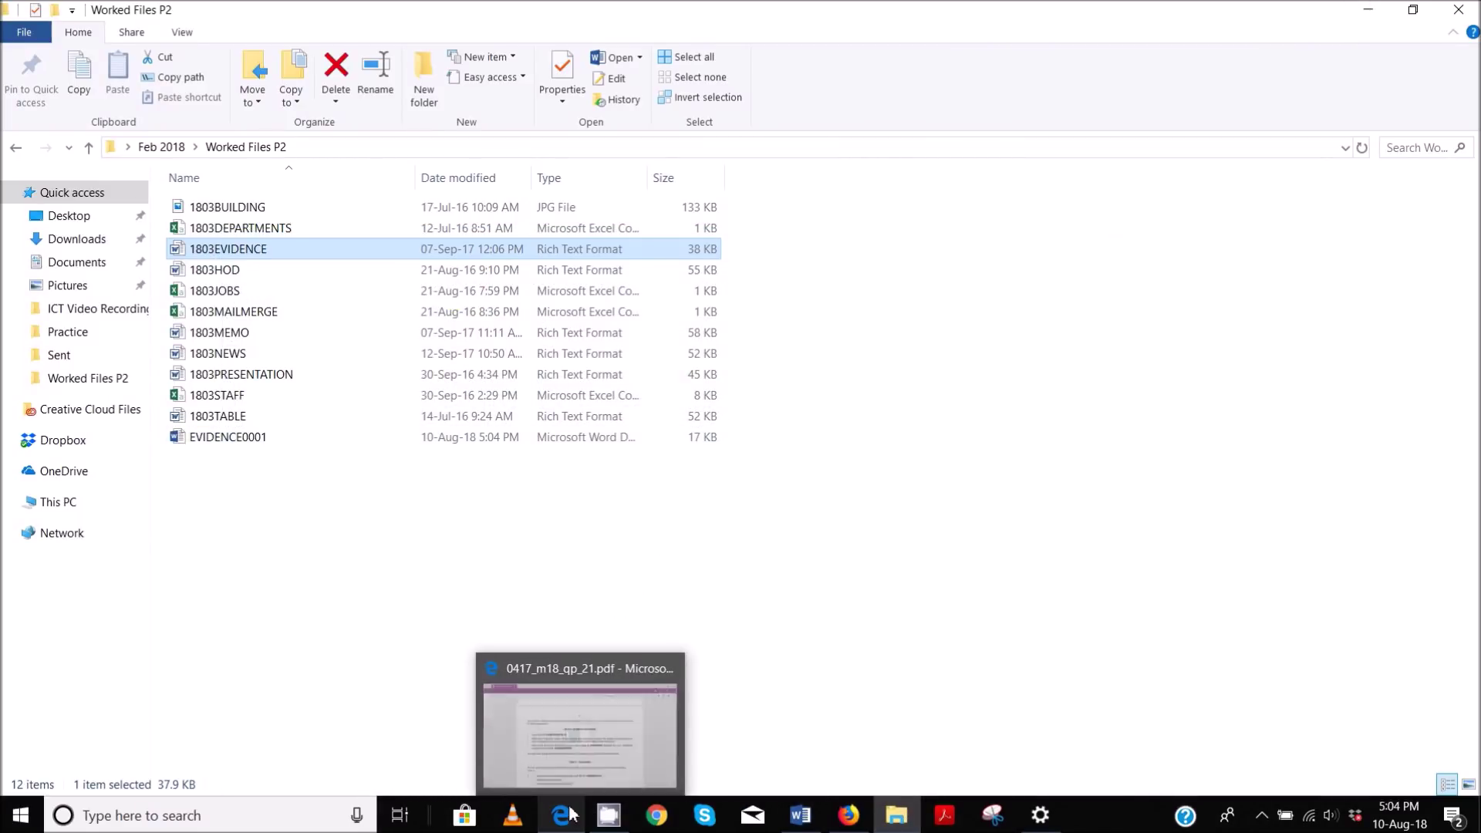
{"action": "left_click", "coordinate": [594, 725]}
{"action": "scroll", "coordinate": [740, 417], "scroll_direction": "down", "scroll_amount": 4}
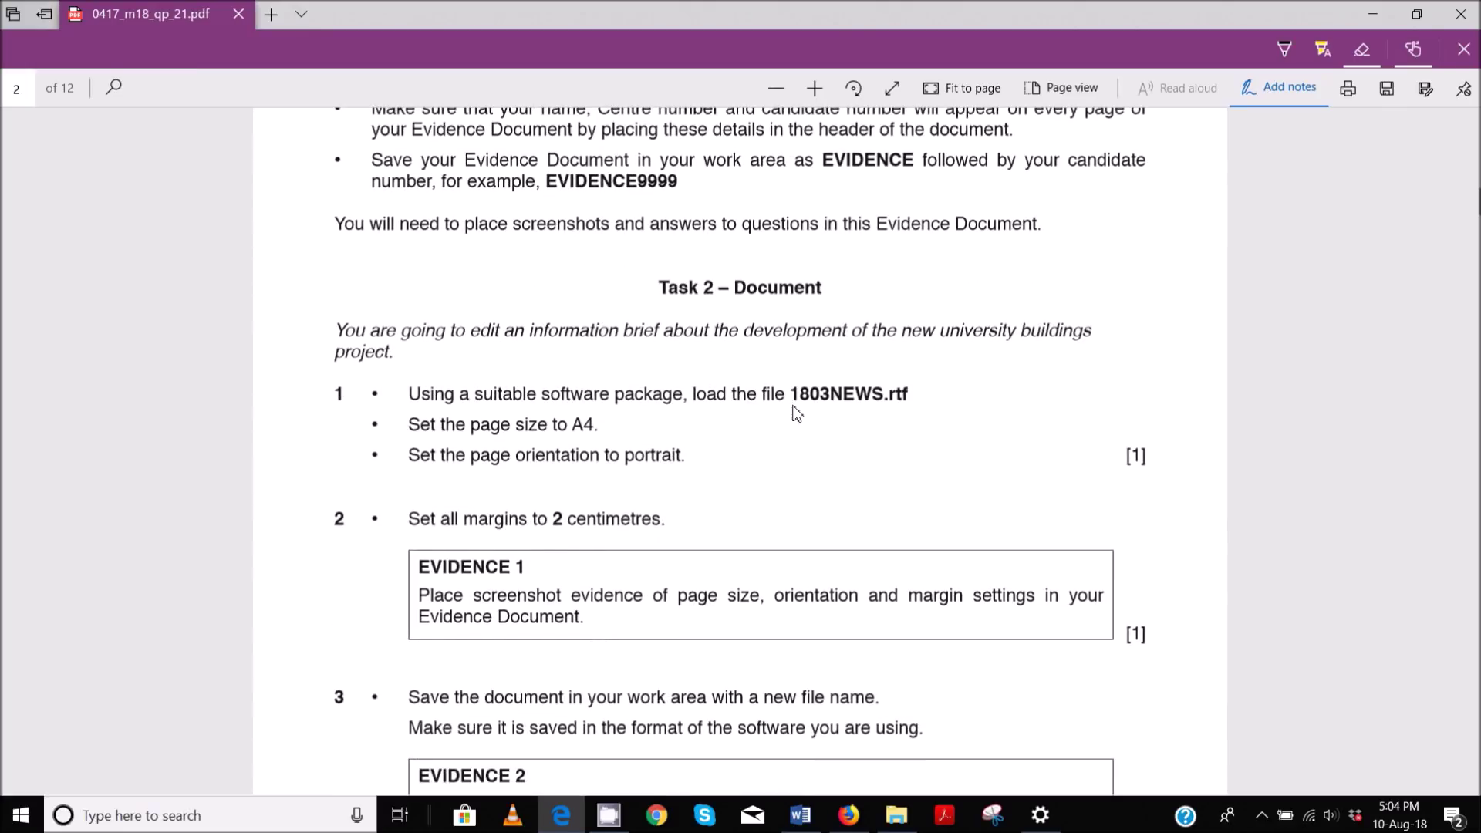
{"action": "scroll", "coordinate": [798, 412], "scroll_direction": "down", "scroll_amount": 1}
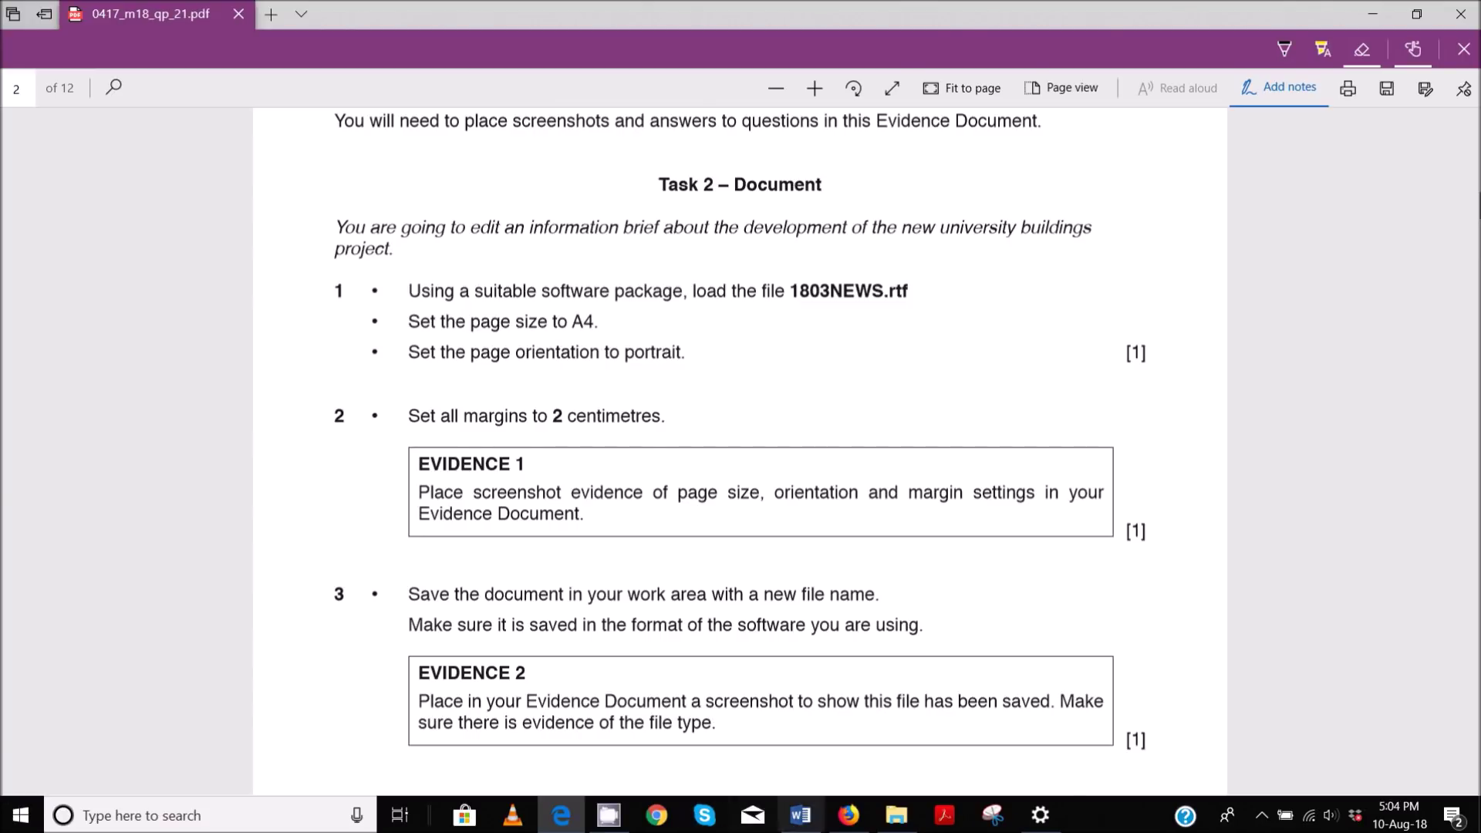
- Open 1803NEWS from the Worked Files P2 folder
{"action": "mouse_move", "coordinate": [896, 815]}
{"action": "left_click", "coordinate": [900, 746]}
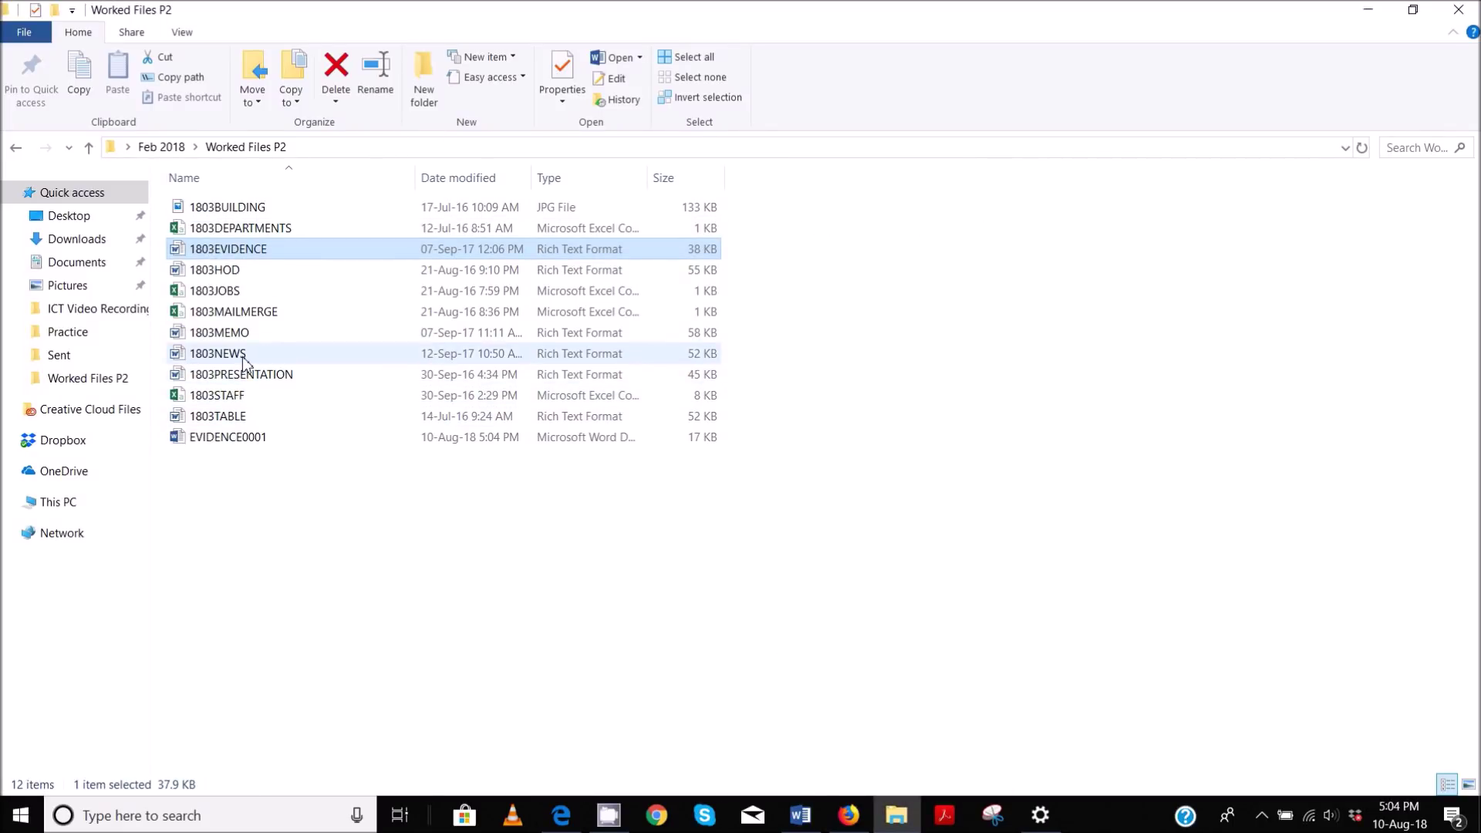
{"action": "double_click", "coordinate": [243, 356]}
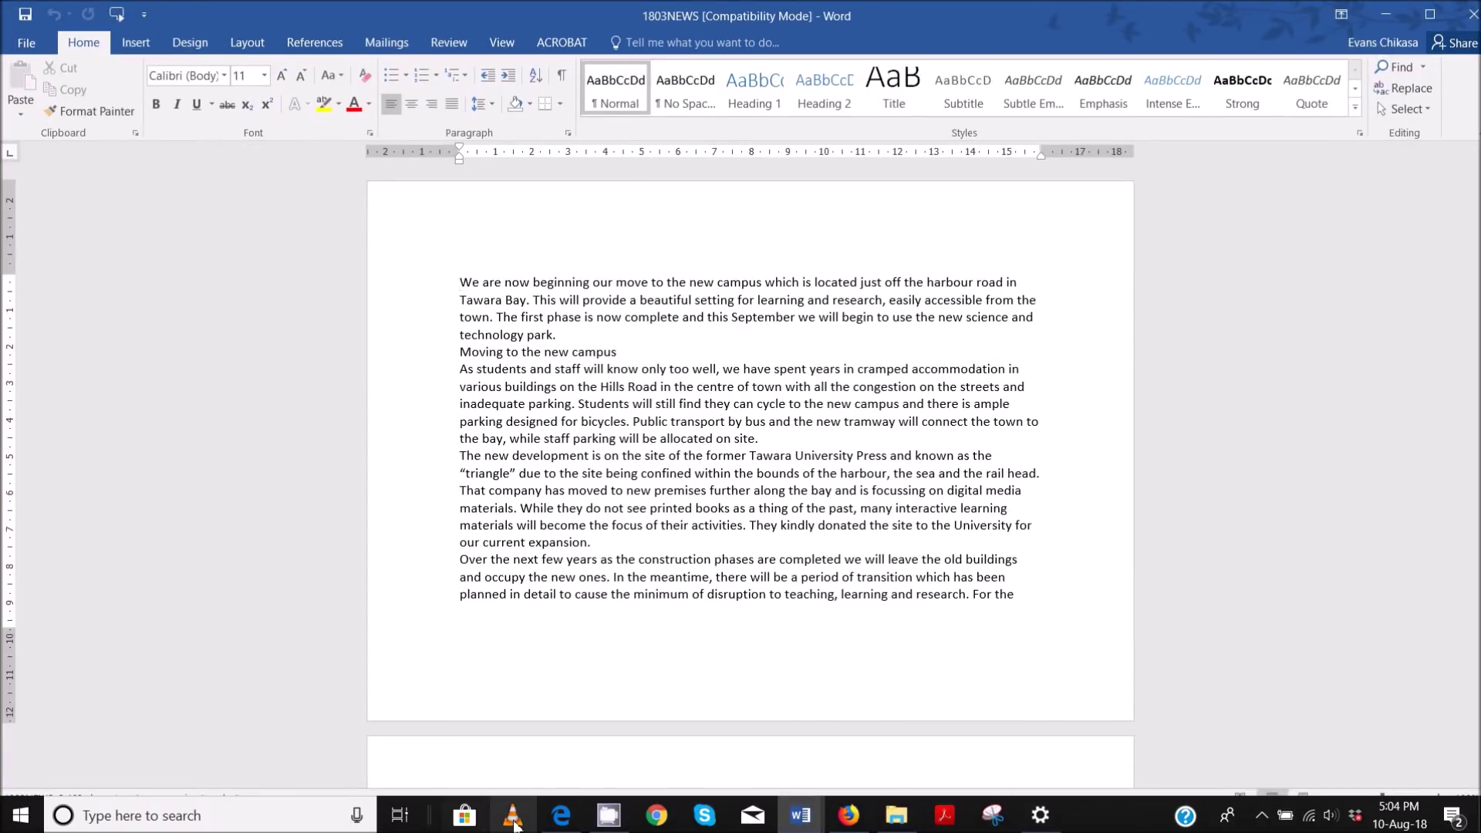
- Check the exam paper, then bring the 1803NEWS document window to the front
{"action": "left_click", "coordinate": [557, 718]}
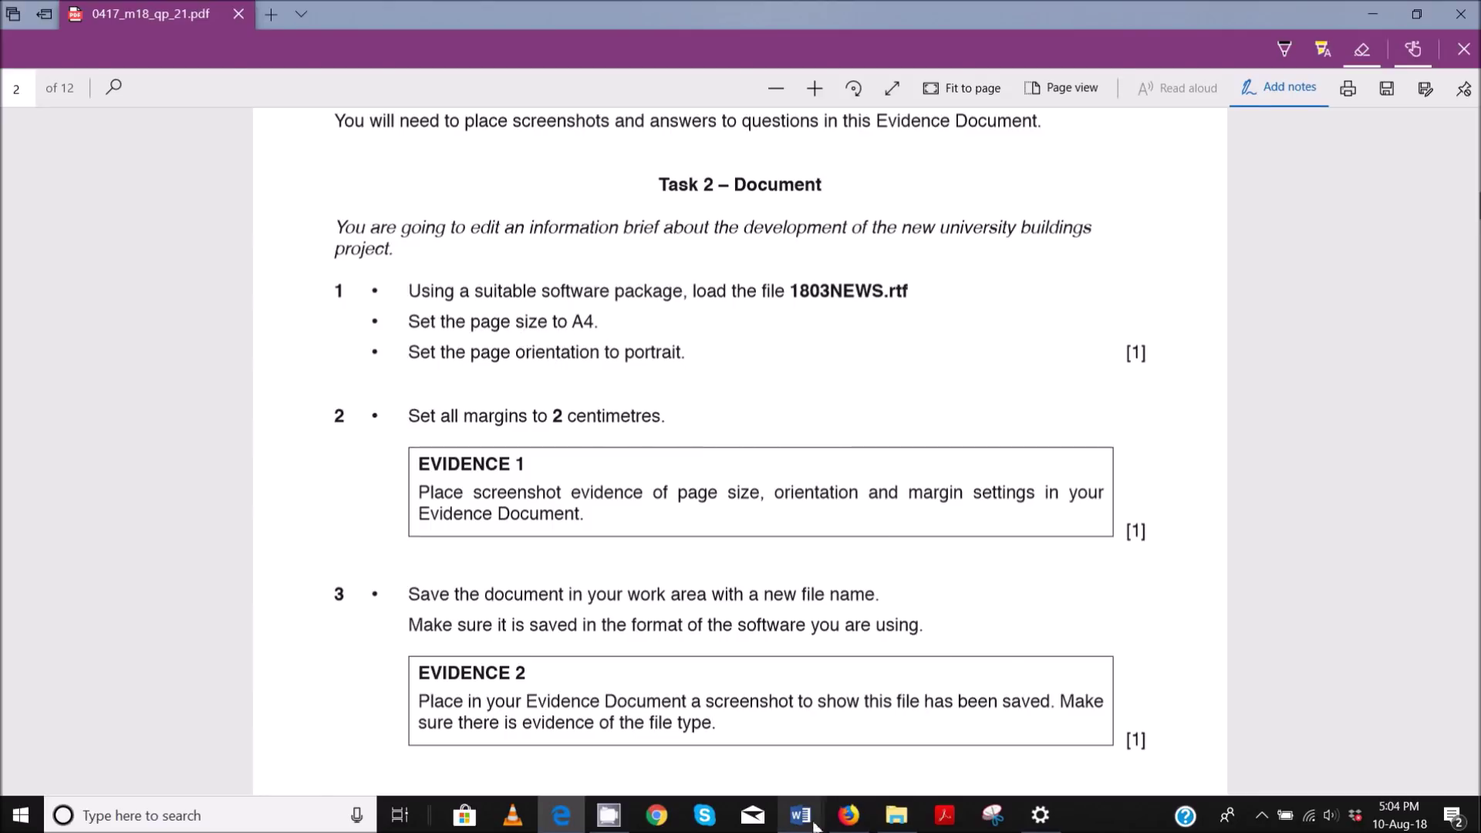
{"action": "mouse_move", "coordinate": [800, 815]}
{"action": "left_click", "coordinate": [898, 734]}
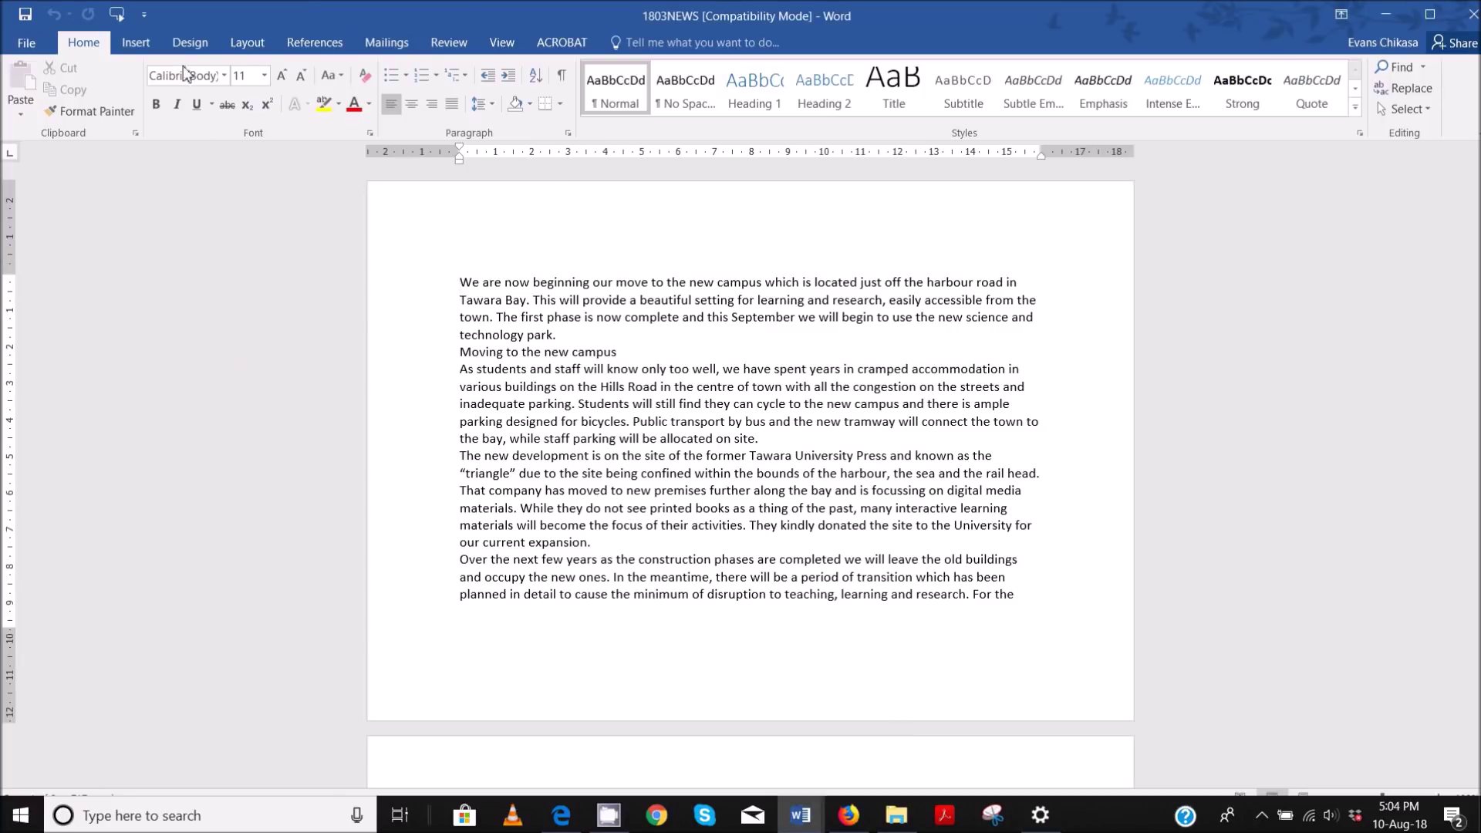
- Set the 1803NEWS page size to A4 in portrait orientation
{"action": "left_click", "coordinate": [261, 37]}
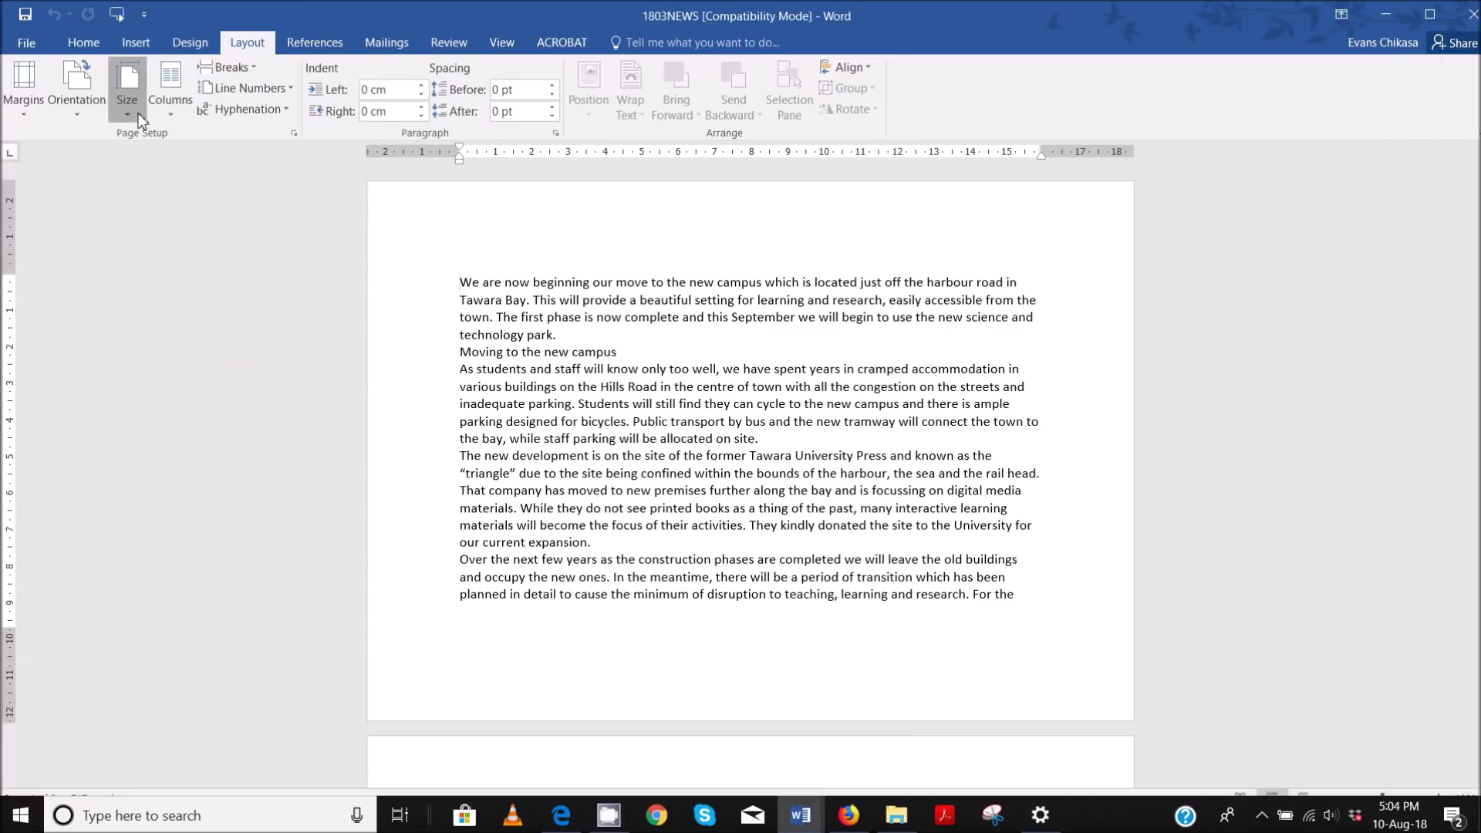
{"action": "left_click", "coordinate": [127, 98]}
{"action": "left_click", "coordinate": [182, 355]}
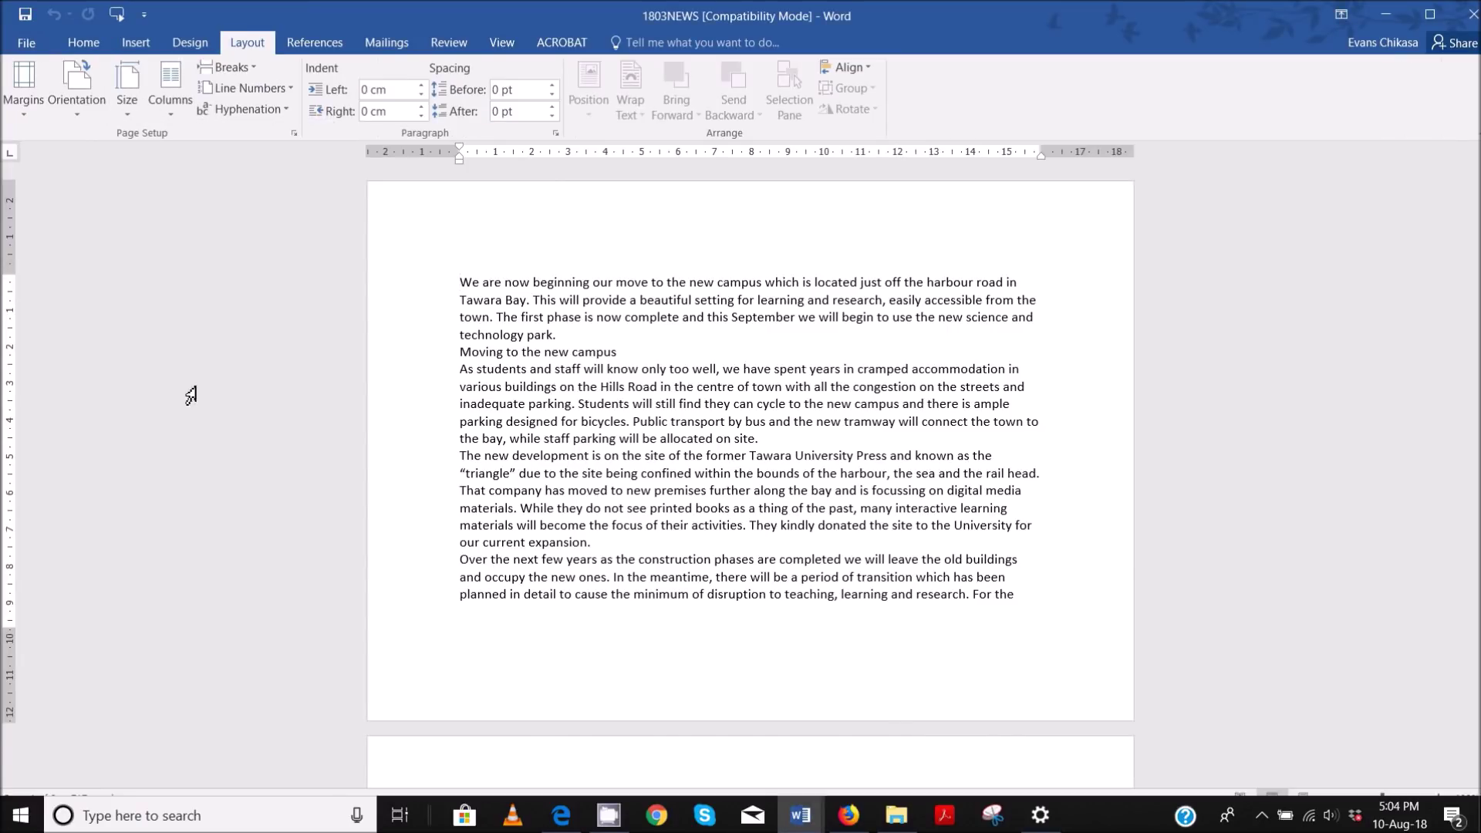
{"action": "left_click", "coordinate": [76, 91]}
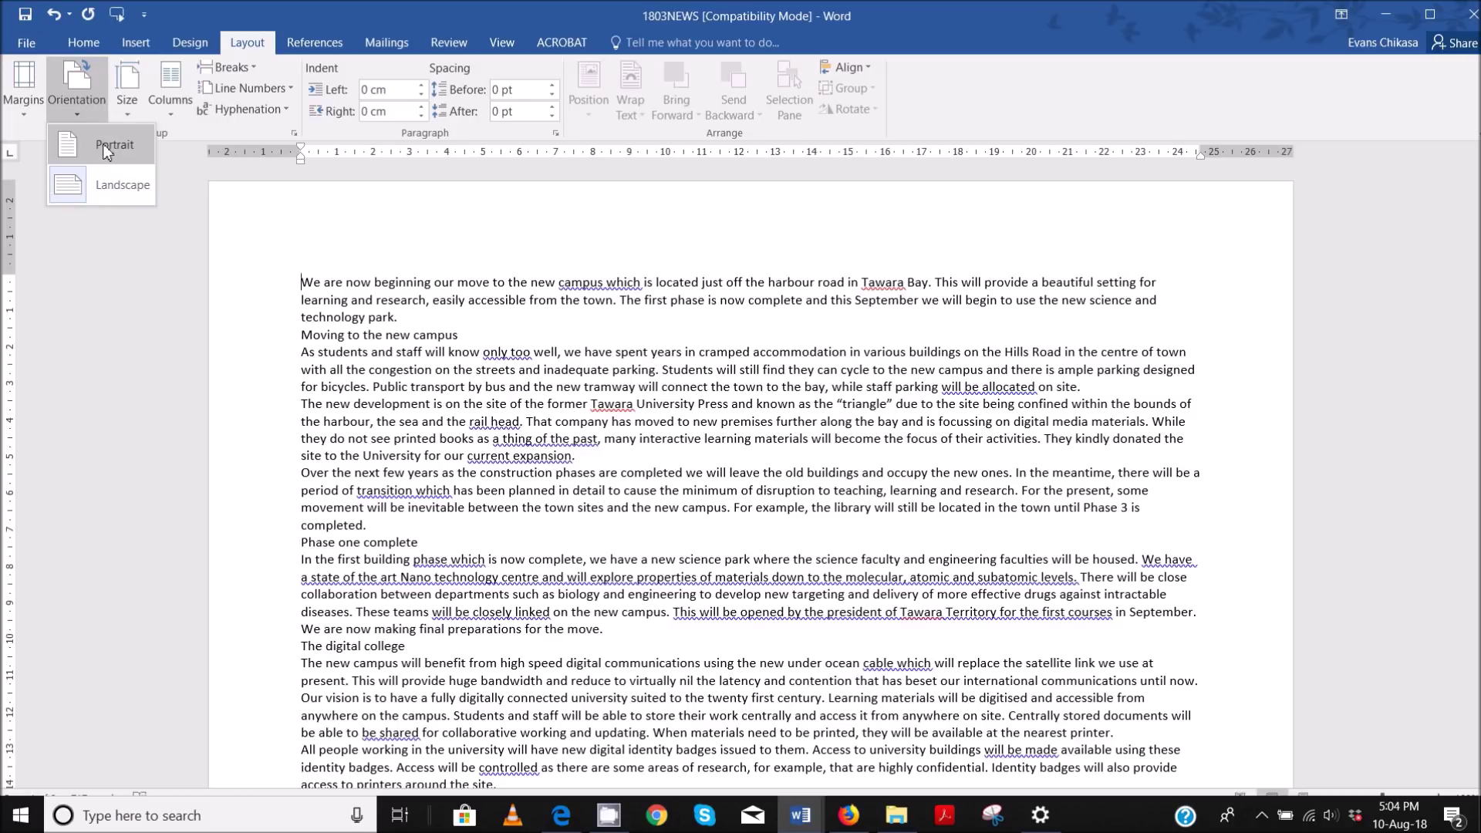
{"action": "left_click", "coordinate": [107, 149]}
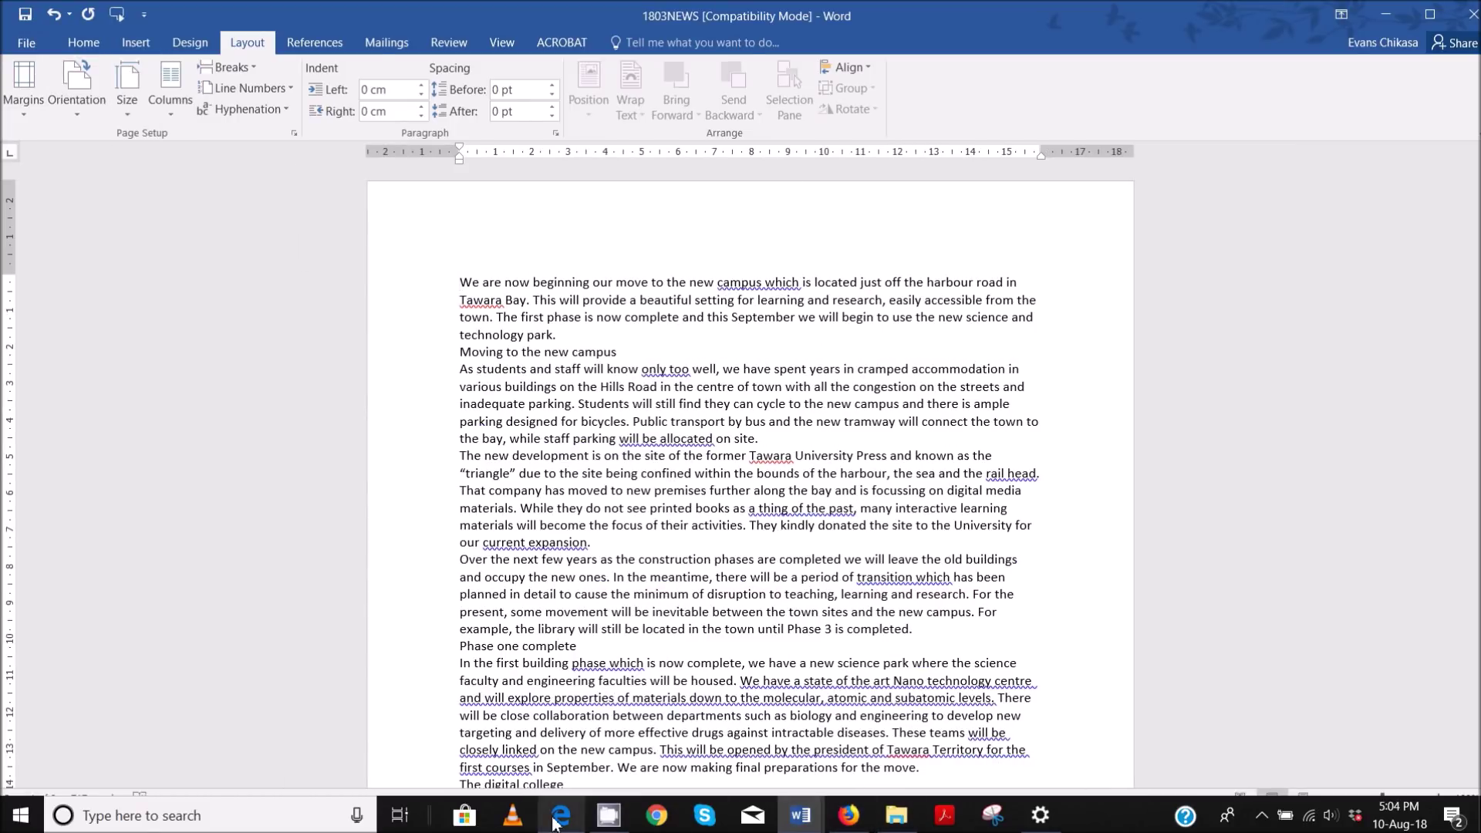
- Refer back to the exam paper, then return to the 1803NEWS document
{"action": "left_click", "coordinate": [557, 819]}
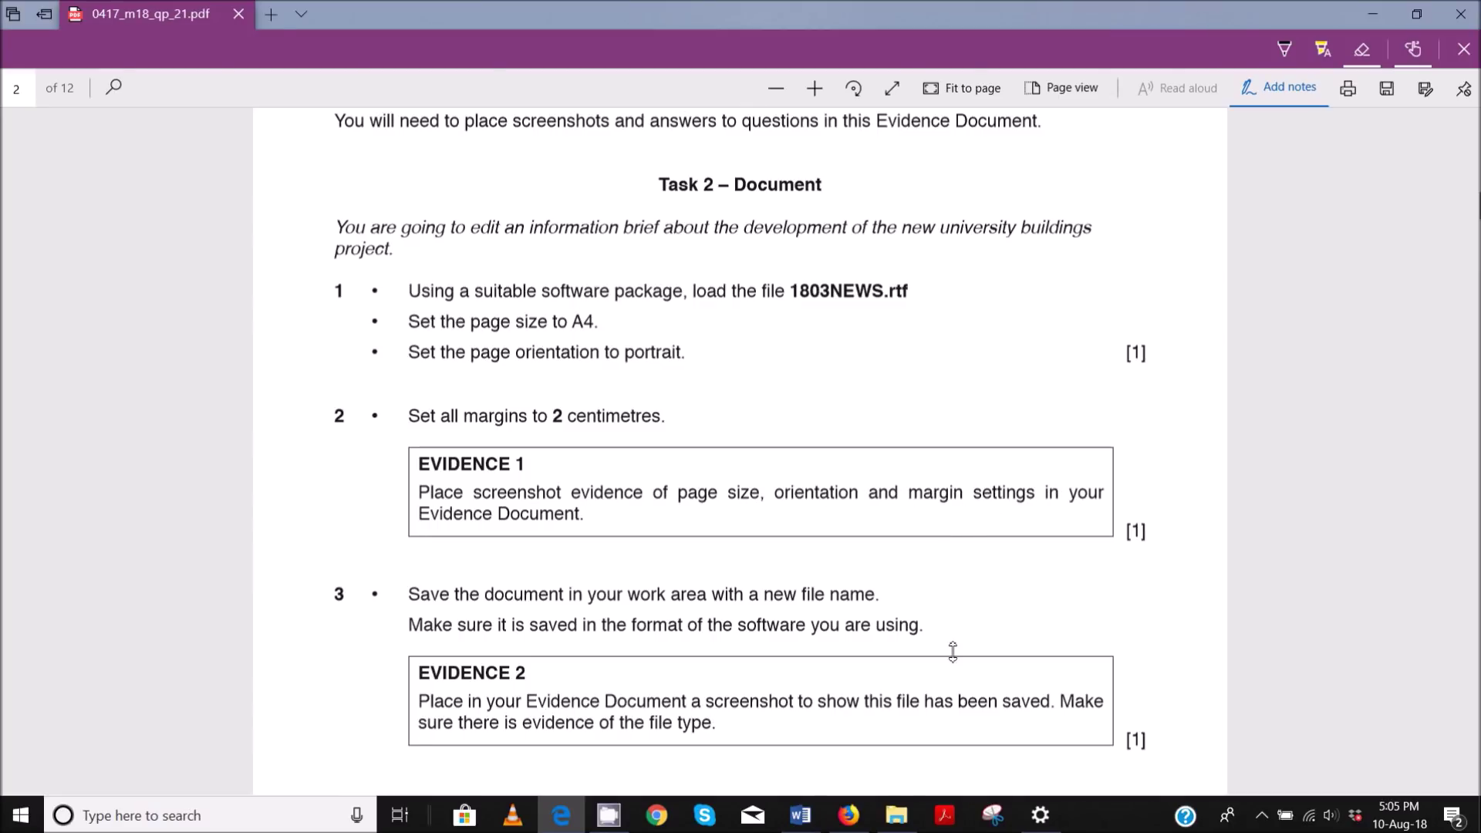
{"action": "mouse_move", "coordinate": [816, 814]}
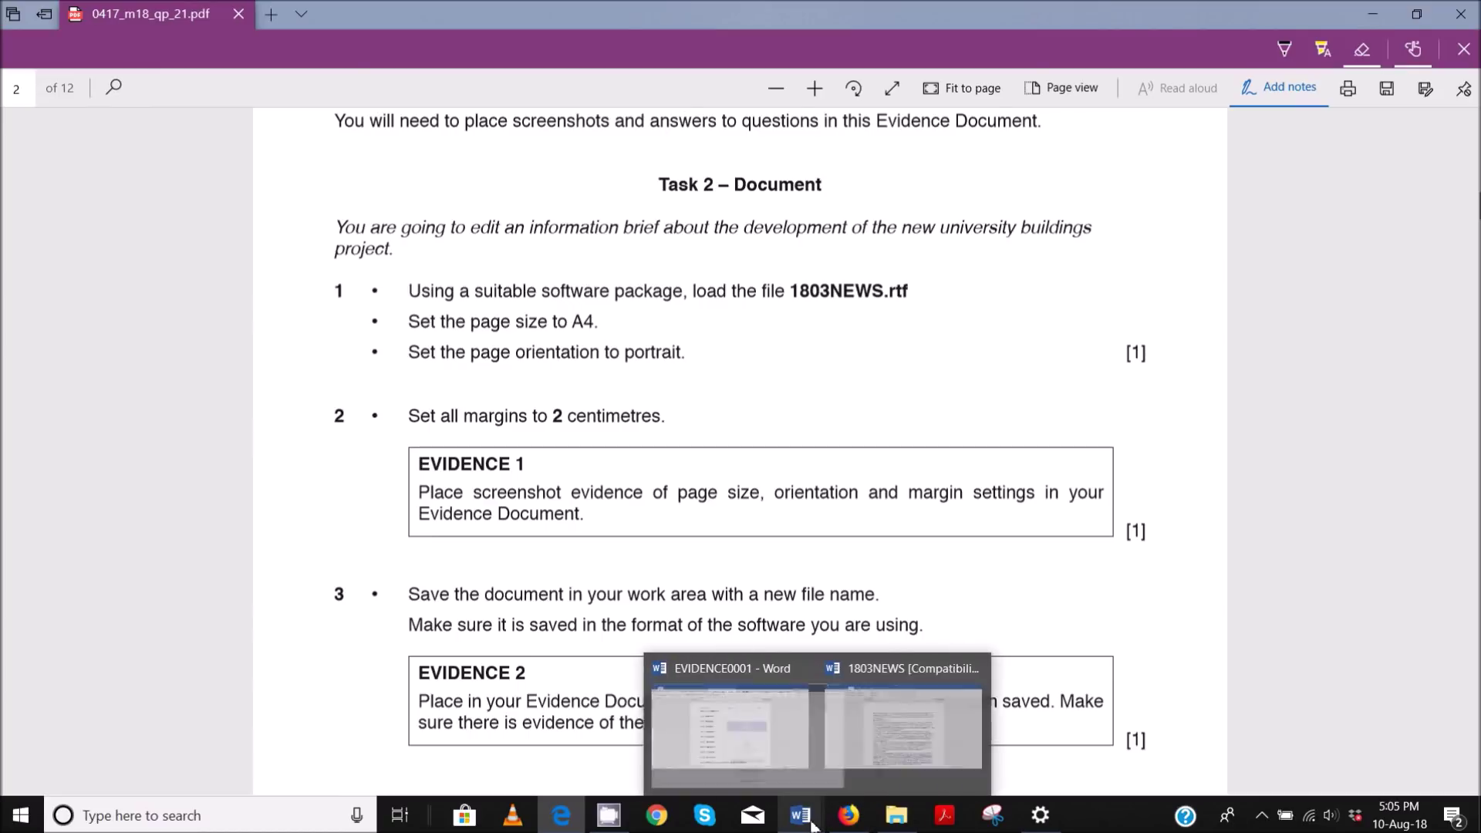
{"action": "left_click", "coordinate": [894, 744]}
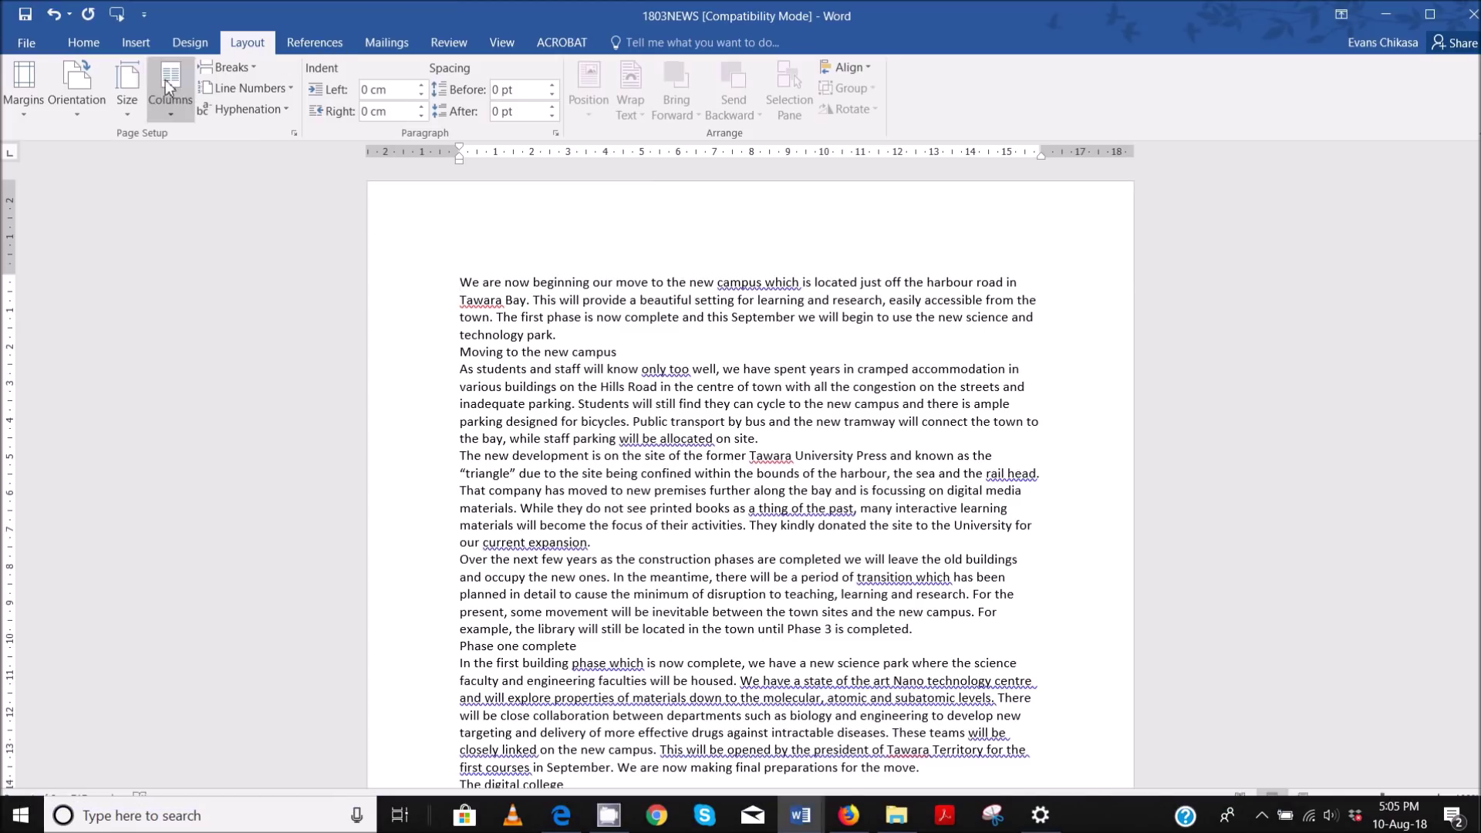
- Set the top, bottom, left and right margins of 1803NEWS to 2 cm
{"action": "left_click", "coordinate": [21, 116]}
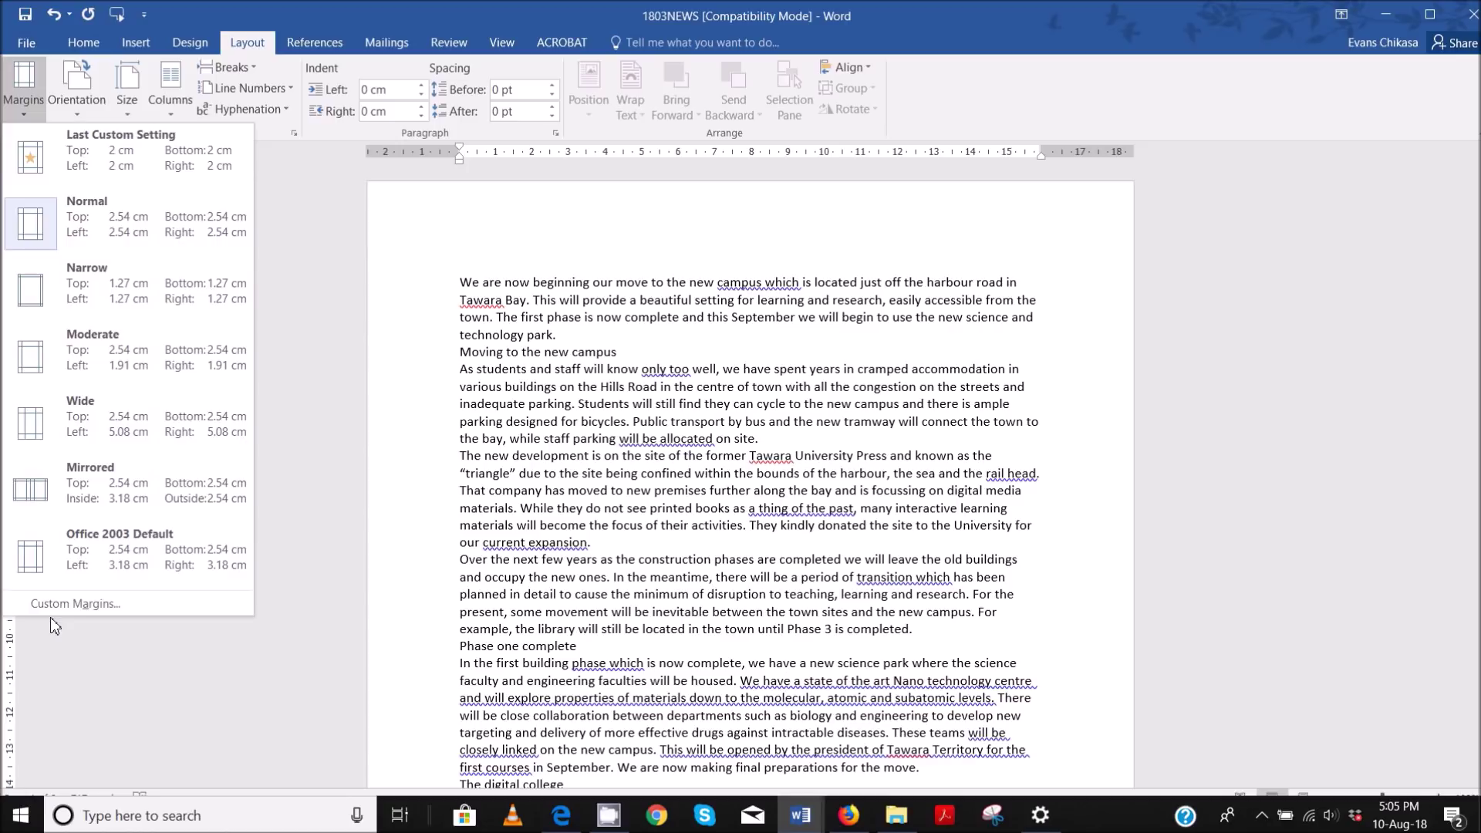
{"action": "left_click", "coordinate": [48, 609]}
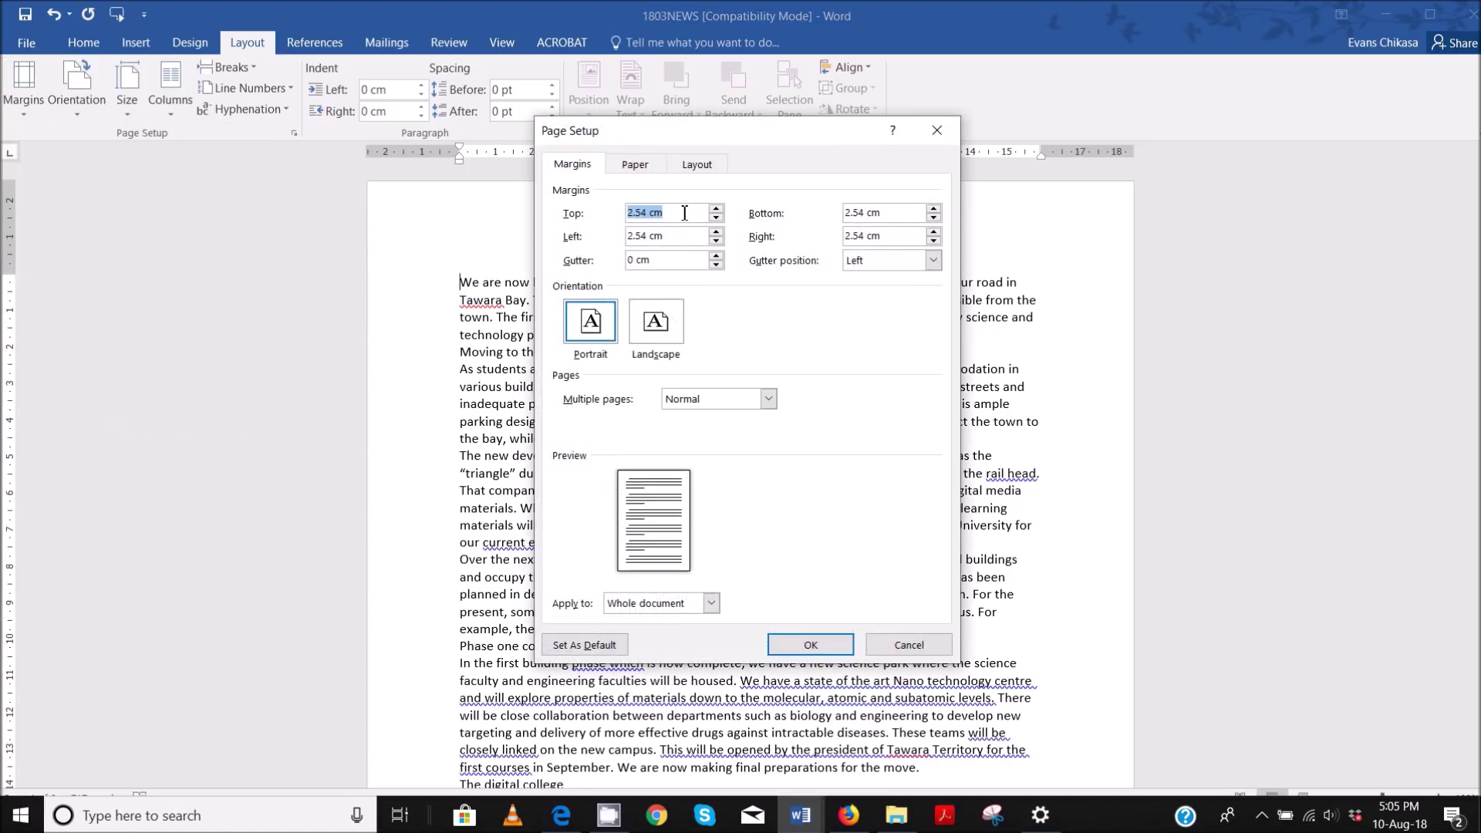
{"action": "type", "text": "2"}
{"action": "key", "text": "Tab"}
{"action": "type", "text": "2"}
{"action": "key", "text": "Tab"}
{"action": "type", "text": "2"}
{"action": "key", "text": "Tab"}
{"action": "type", "text": "2"}
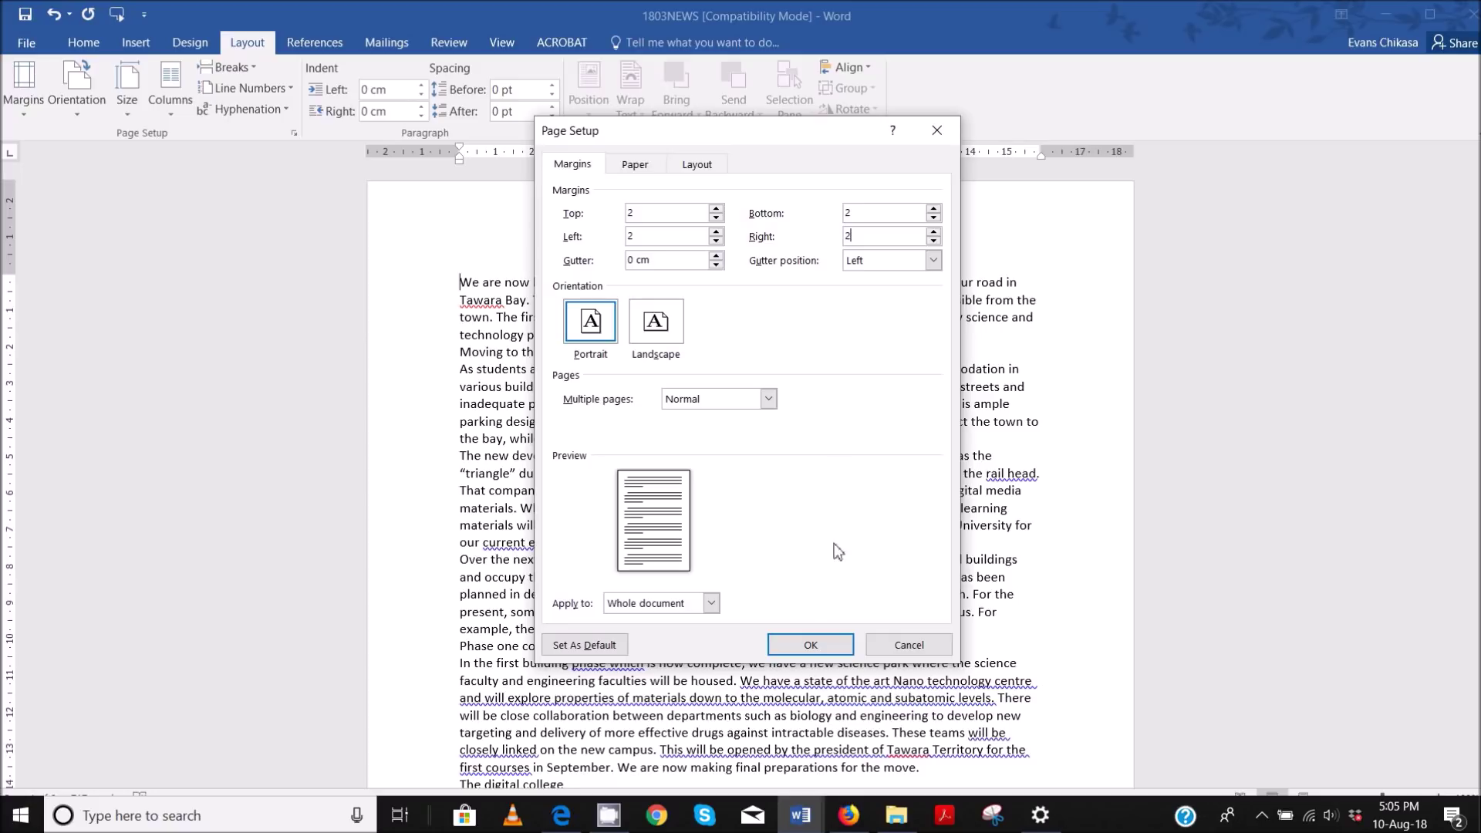
{"action": "left_click", "coordinate": [810, 646]}
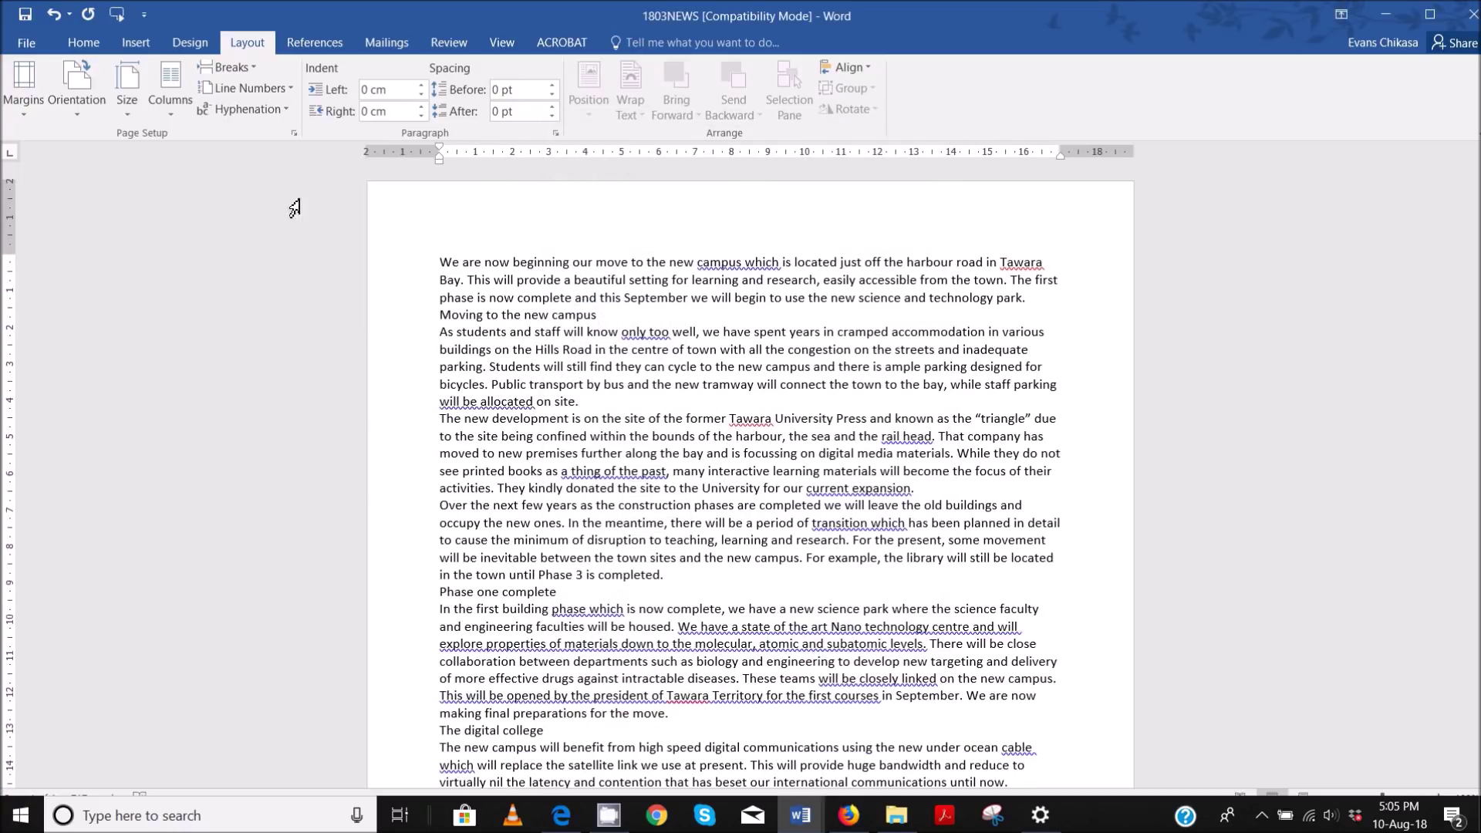
- Reopen Page Setup on the Paper tab to show the A4 21 × 29.7 cm size
{"action": "left_click", "coordinate": [293, 135]}
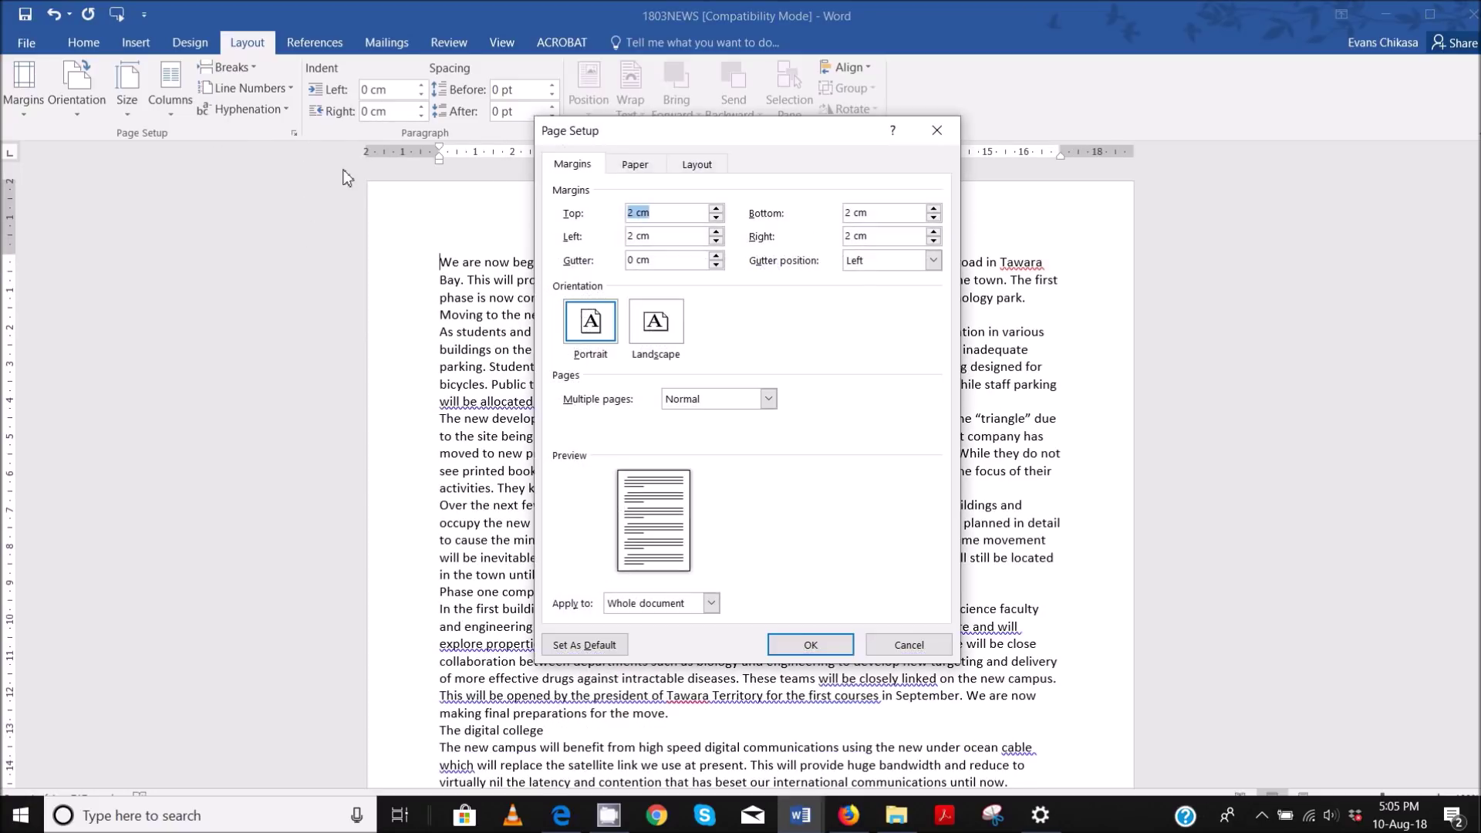
{"action": "left_click", "coordinate": [636, 165]}
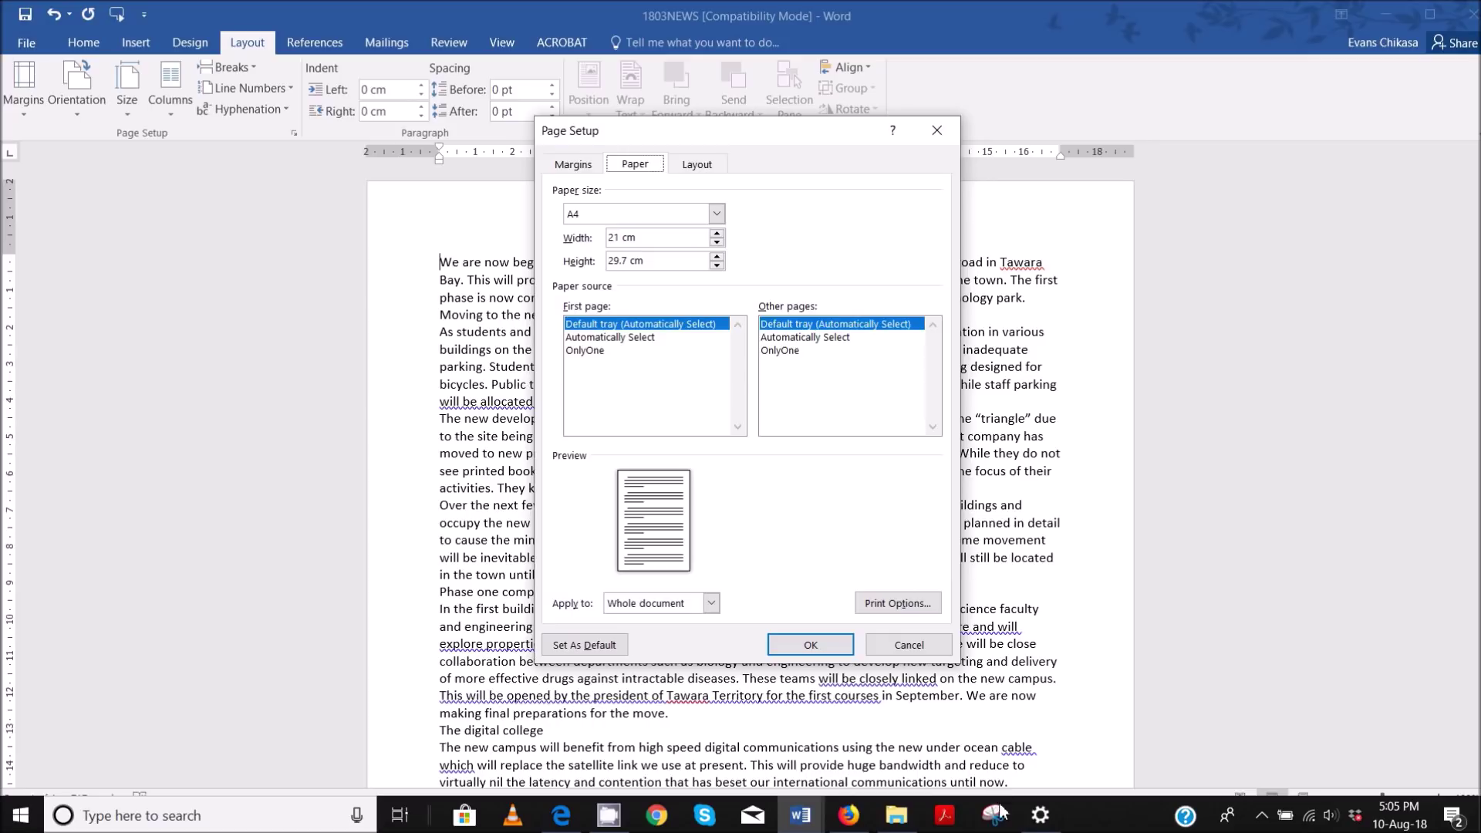
{"action": "mouse_move", "coordinate": [1037, 813]}
- Take a Window Snip of the Page Setup dialog showing A4 paper, then close the dialog
{"action": "left_click", "coordinate": [993, 815]}
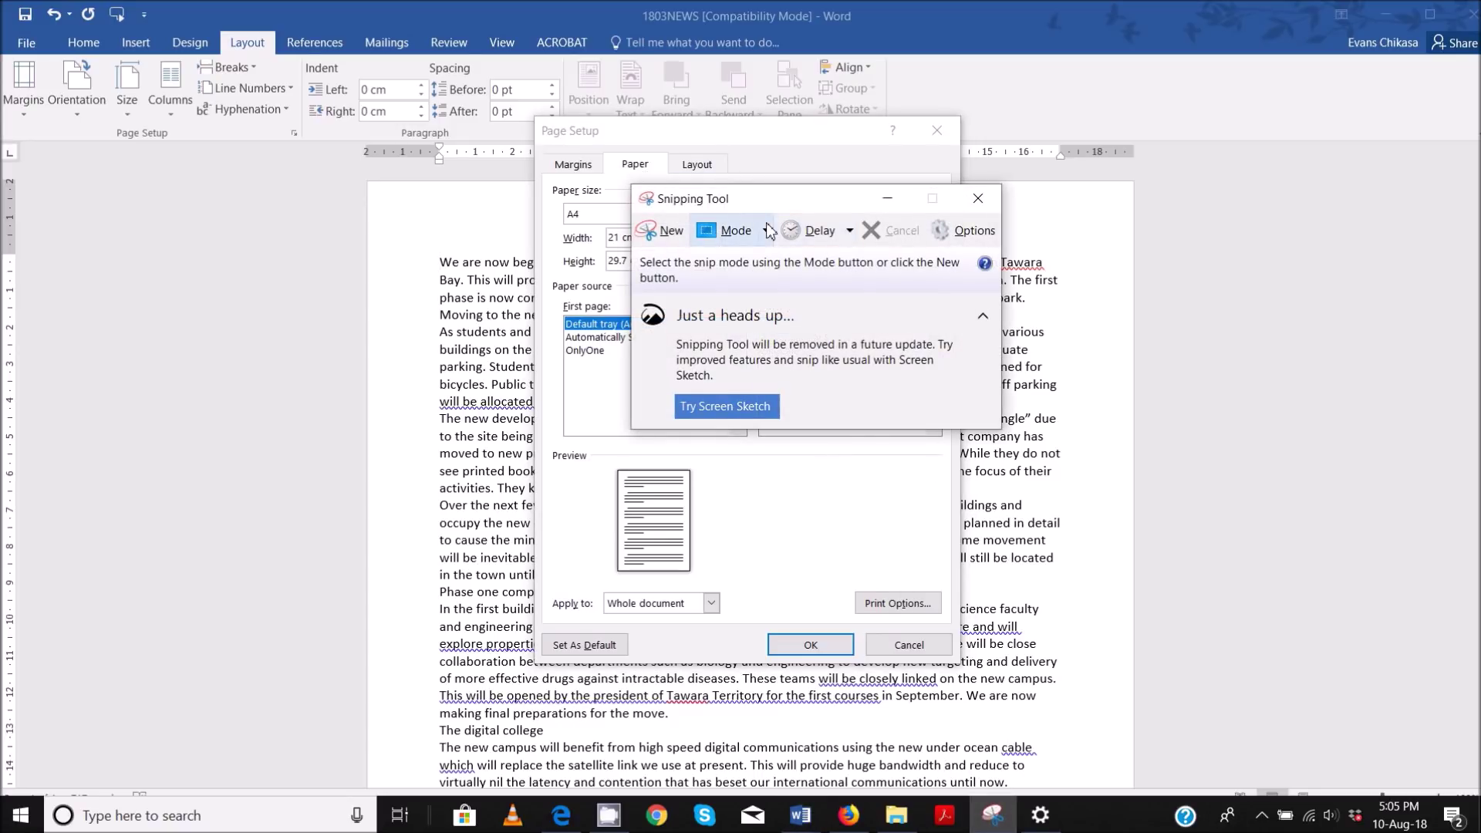
{"action": "left_click", "coordinate": [766, 230]}
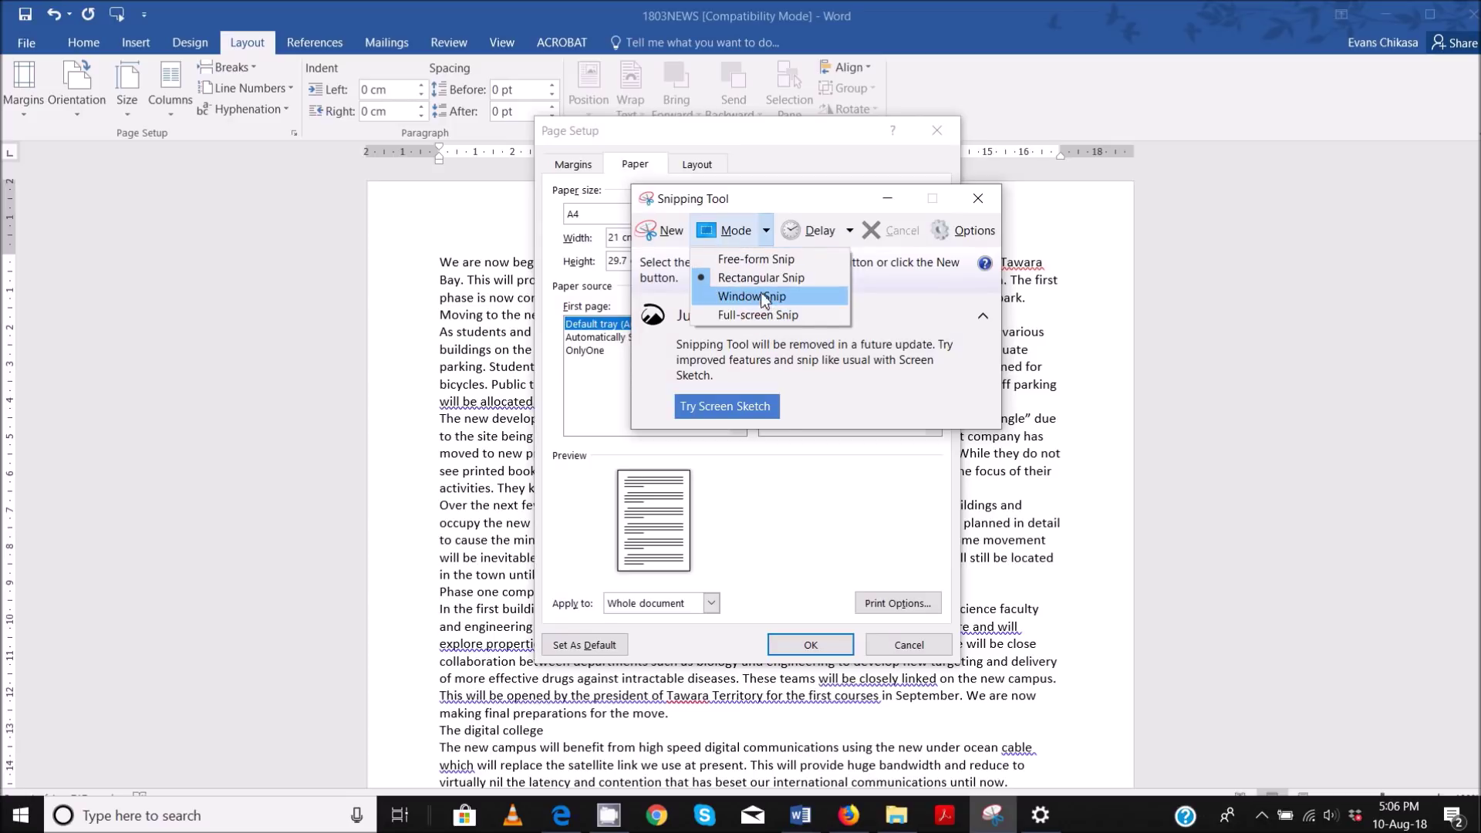
{"action": "left_click", "coordinate": [760, 295]}
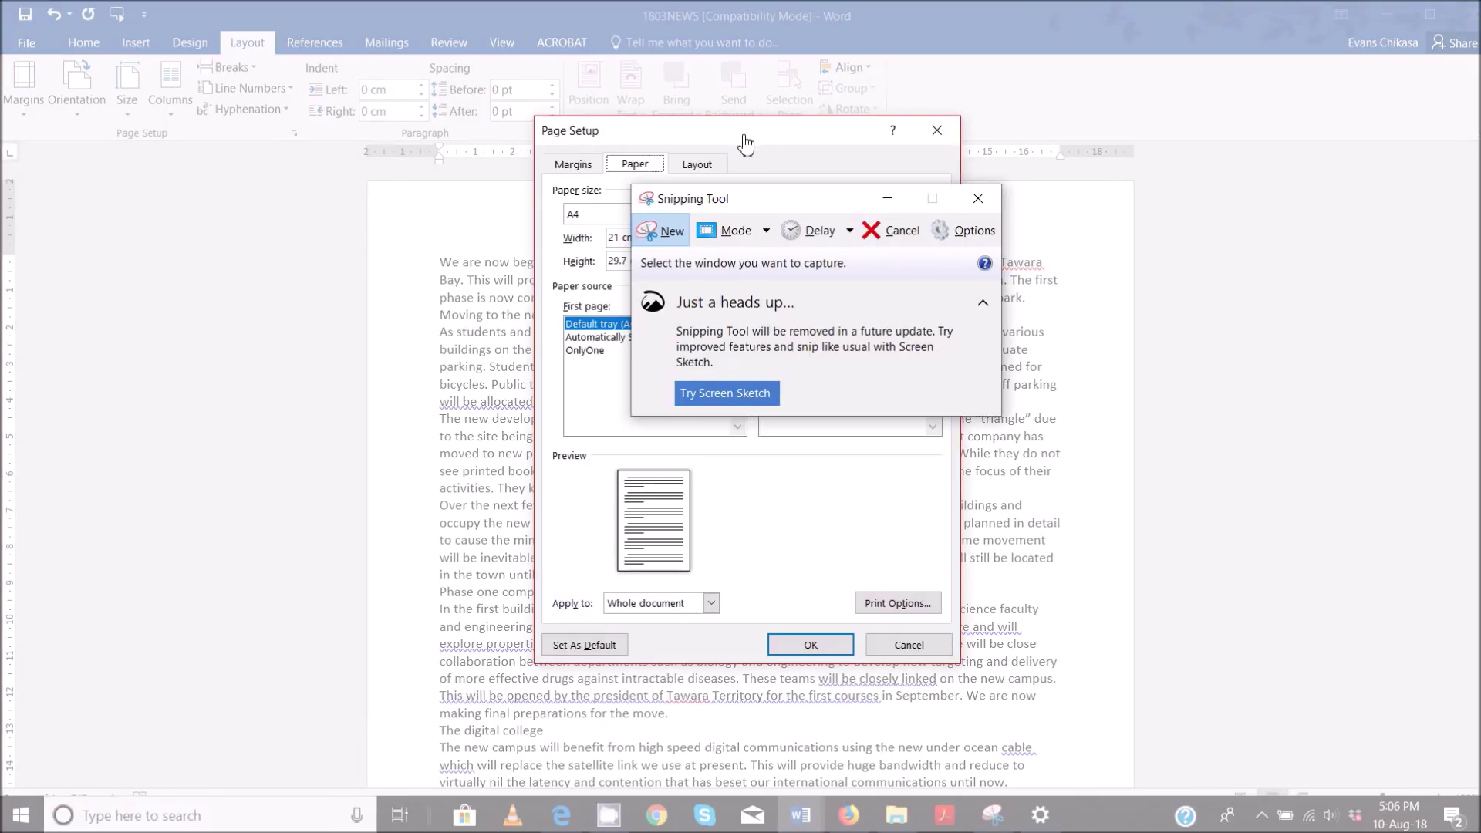
{"action": "left_click", "coordinate": [745, 143]}
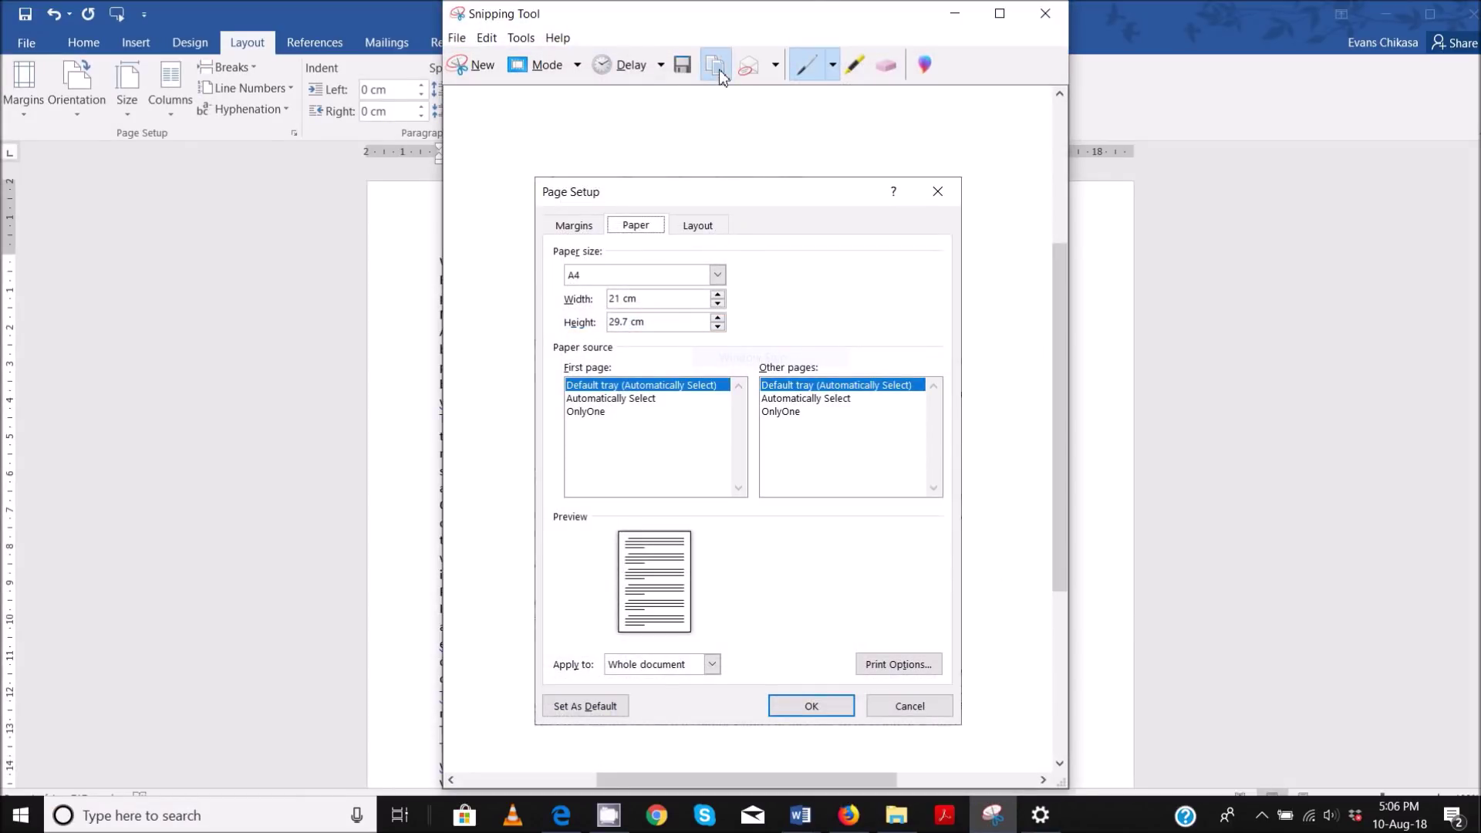
{"action": "left_click", "coordinate": [955, 13]}
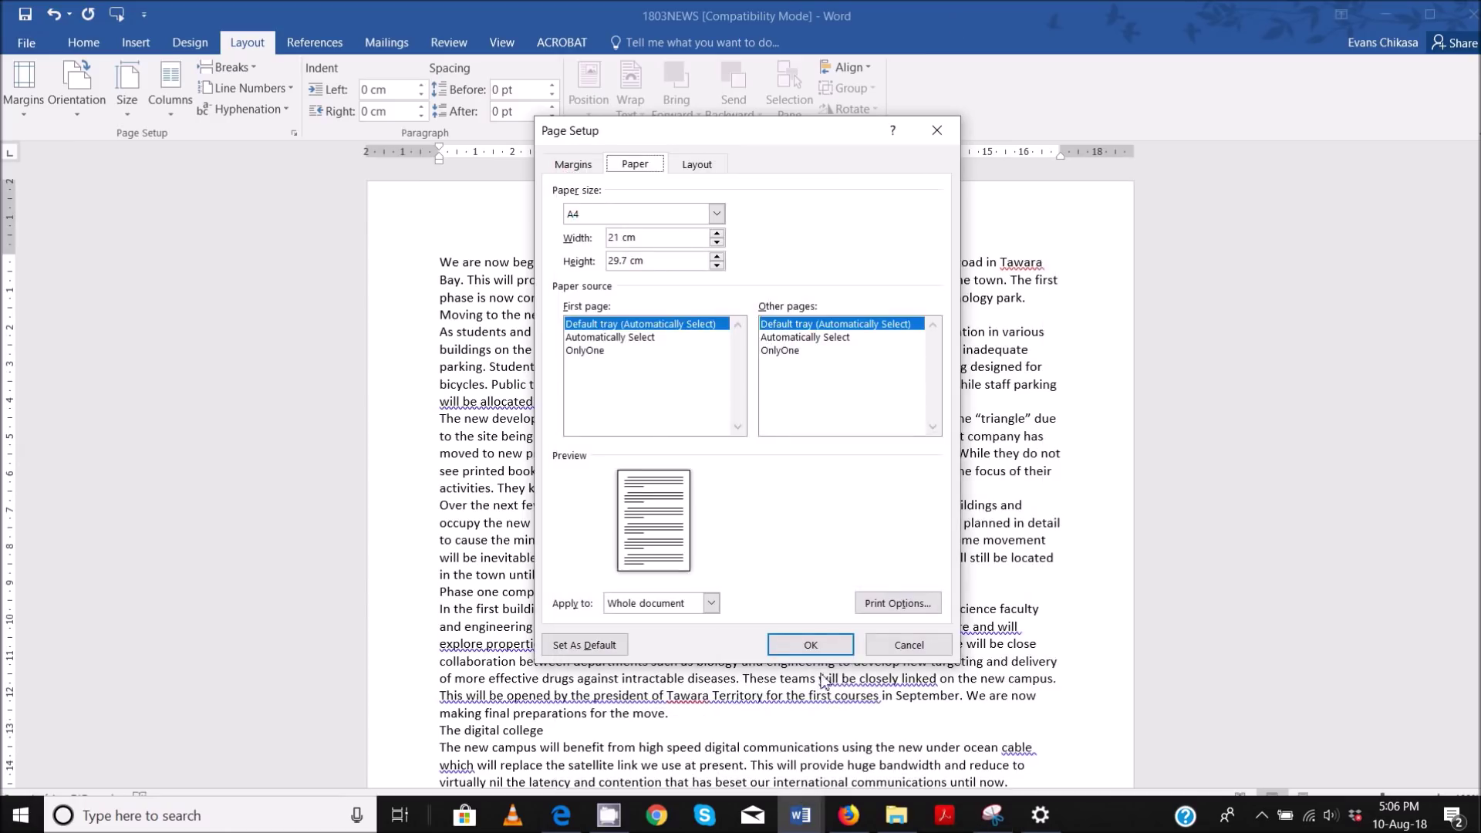
{"action": "left_click", "coordinate": [826, 648]}
{"action": "left_click", "coordinate": [791, 815]}
- Paste the A4 Page Setup screenshot under Evidence 1 in EVIDENCE0001 and shrink it
{"action": "left_click", "coordinate": [699, 737]}
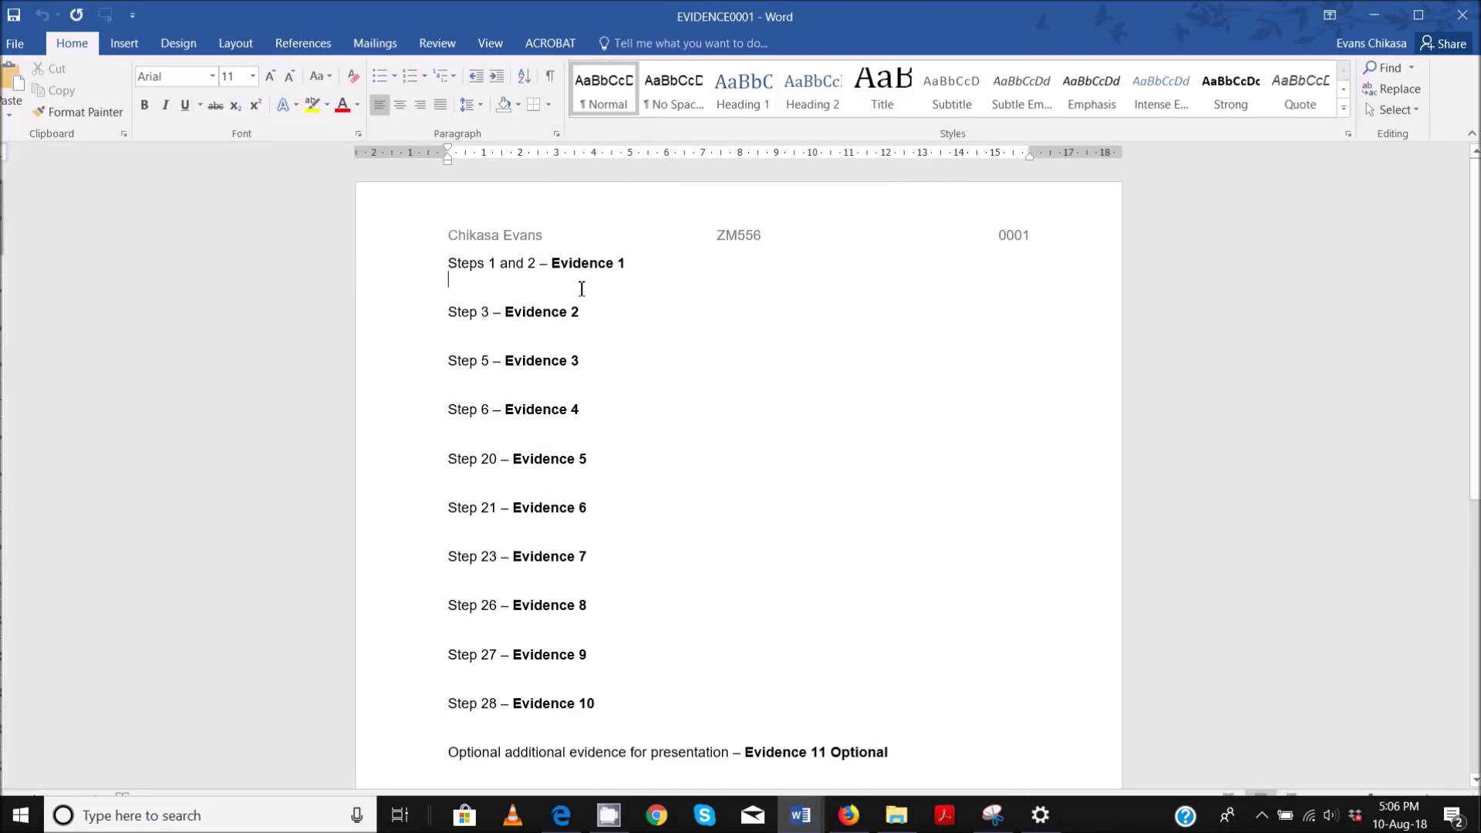
{"action": "key", "text": "ctrl+v"}
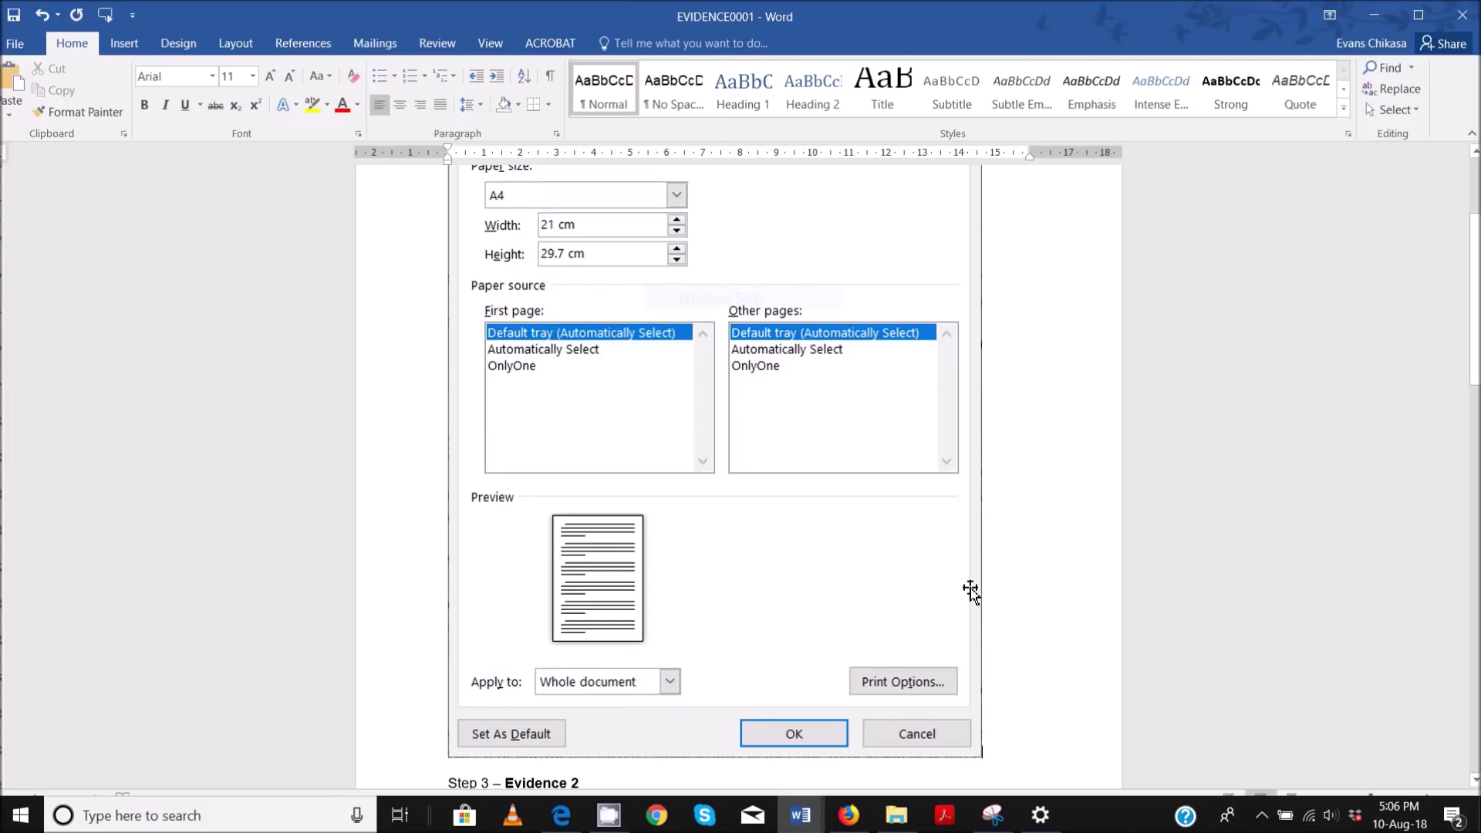
{"action": "left_click", "coordinate": [963, 719]}
{"action": "left_click_drag", "start_coordinate": [984, 758], "coordinate": [786, 224]}
{"action": "scroll", "coordinate": [790, 339], "scroll_direction": "up", "scroll_amount": 1}
{"action": "scroll", "coordinate": [791, 347], "scroll_direction": "up", "scroll_amount": 1}
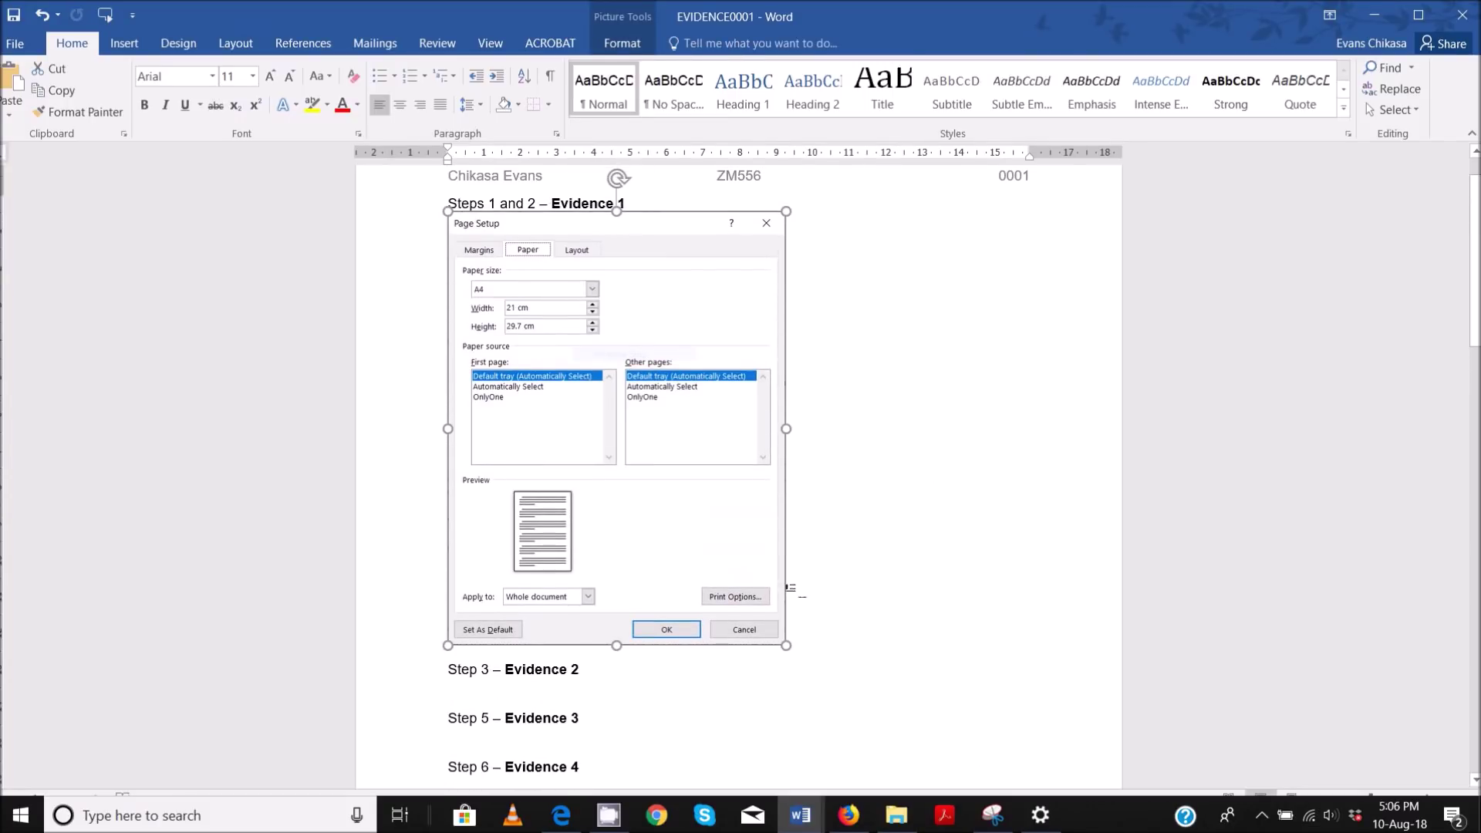
{"action": "right_click", "coordinate": [671, 466]}
{"action": "key", "text": "Escape"}
{"action": "mouse_move", "coordinate": [802, 817]}
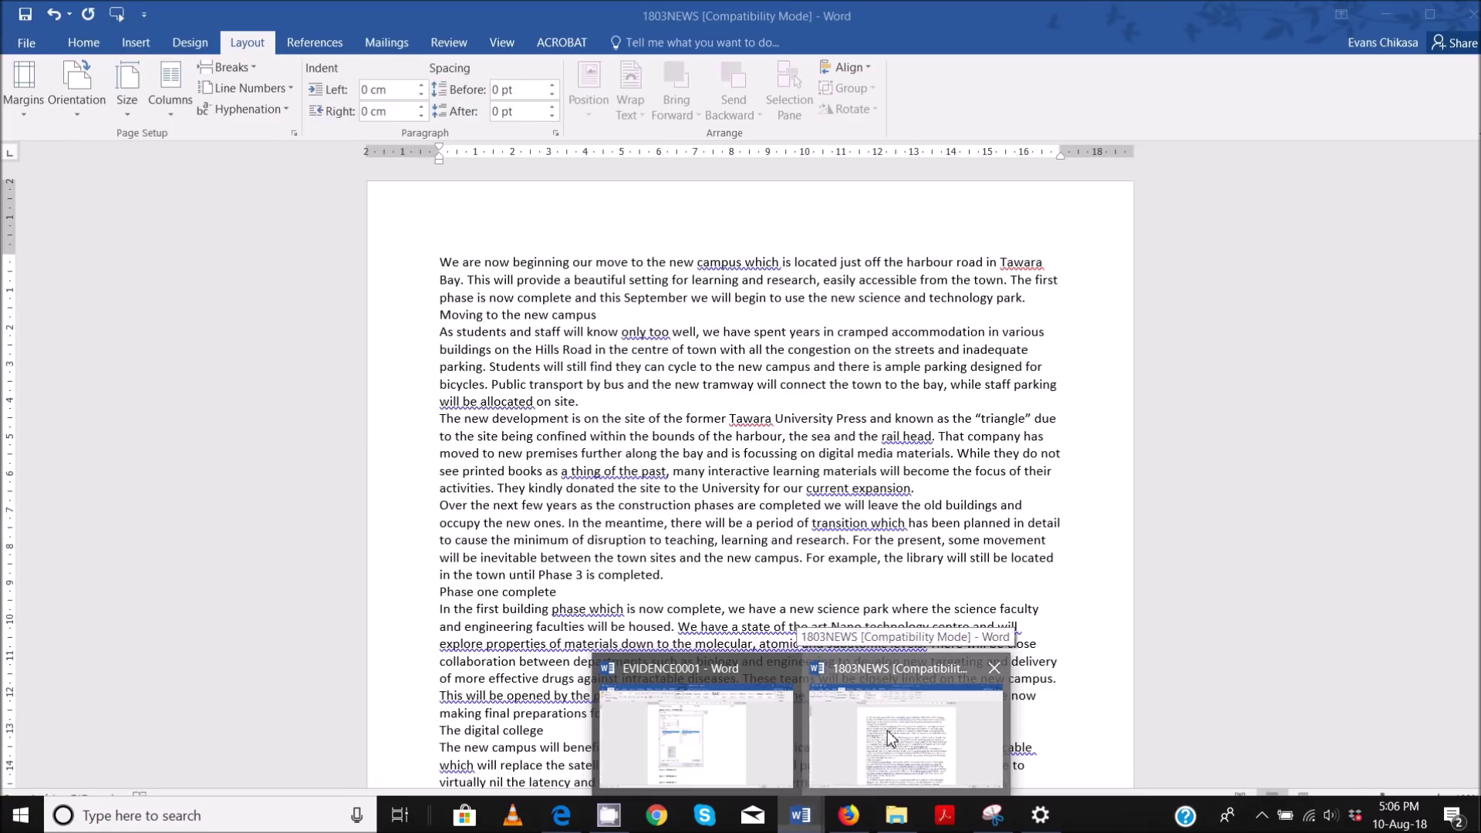
- Show the Margins tab of Page Setup for 1803NEWS
{"action": "left_click", "coordinate": [887, 730]}
{"action": "left_click", "coordinate": [293, 133]}
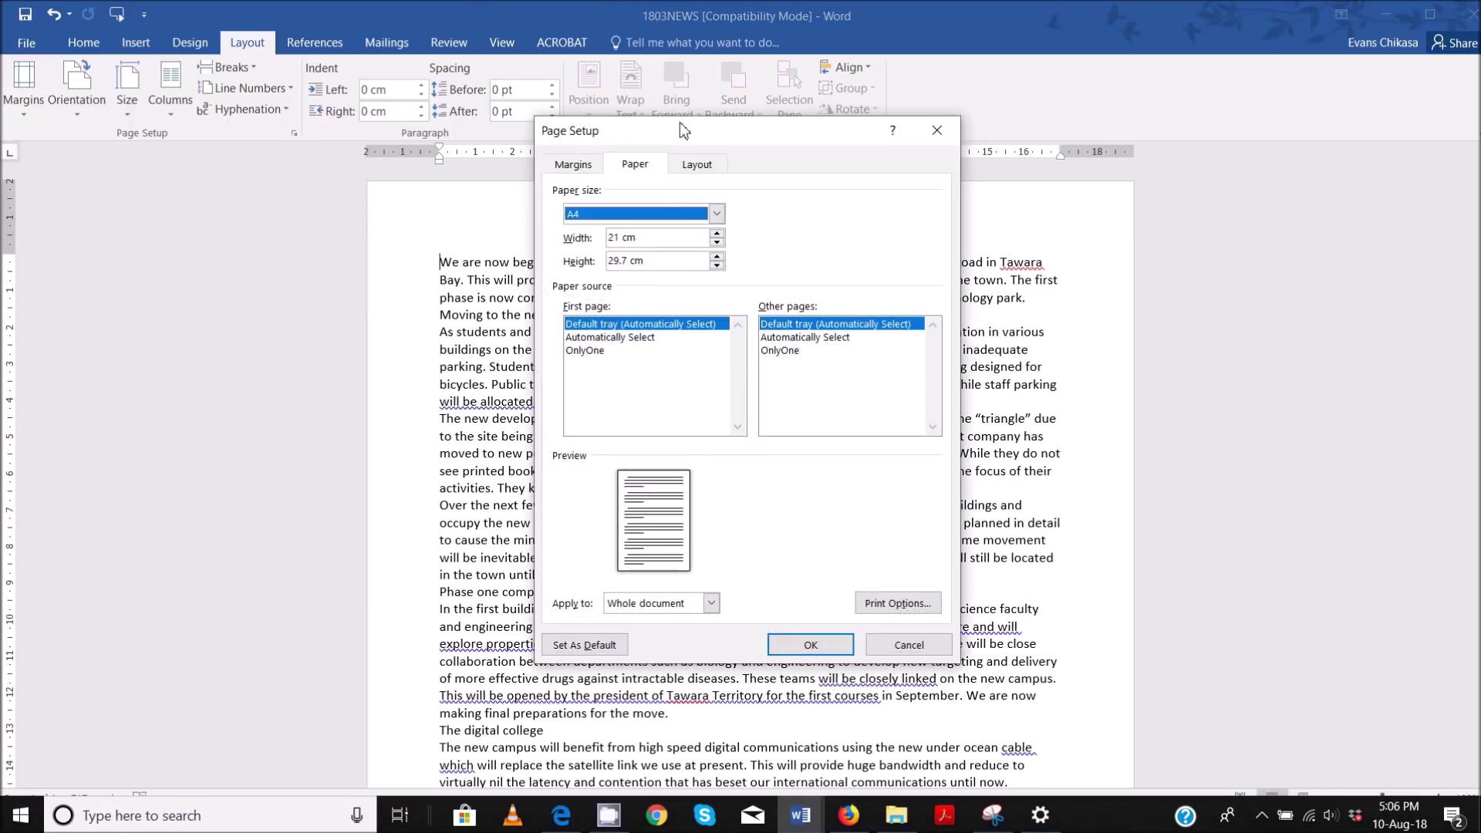
{"action": "left_click", "coordinate": [586, 164]}
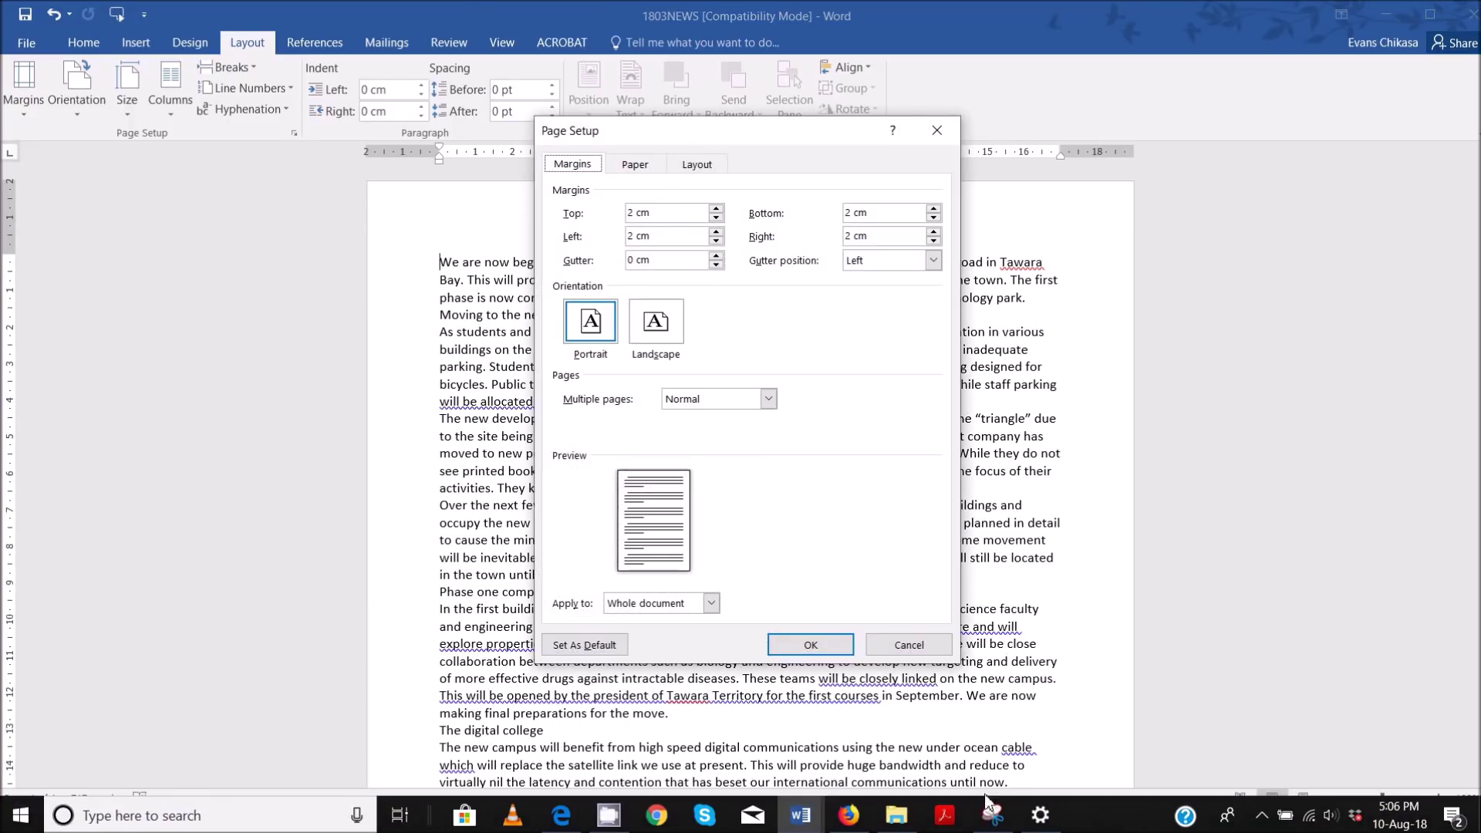
- Window-snip the Margins tab showing 2 cm margins, close Page Setup, and return to EVIDENCE0001
{"action": "left_click", "coordinate": [995, 725]}
{"action": "left_click", "coordinate": [521, 73]}
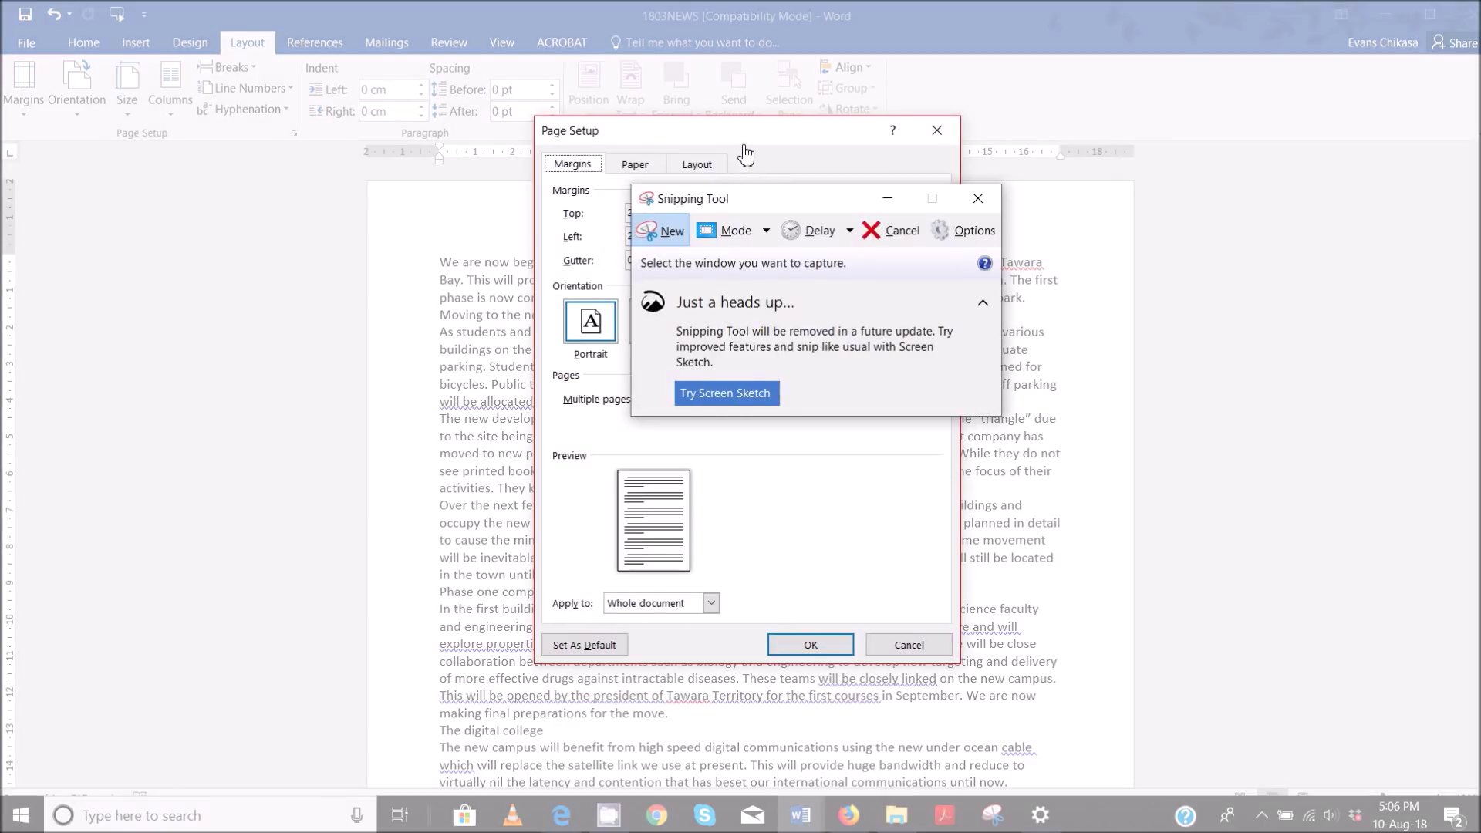
{"action": "left_click", "coordinate": [745, 155]}
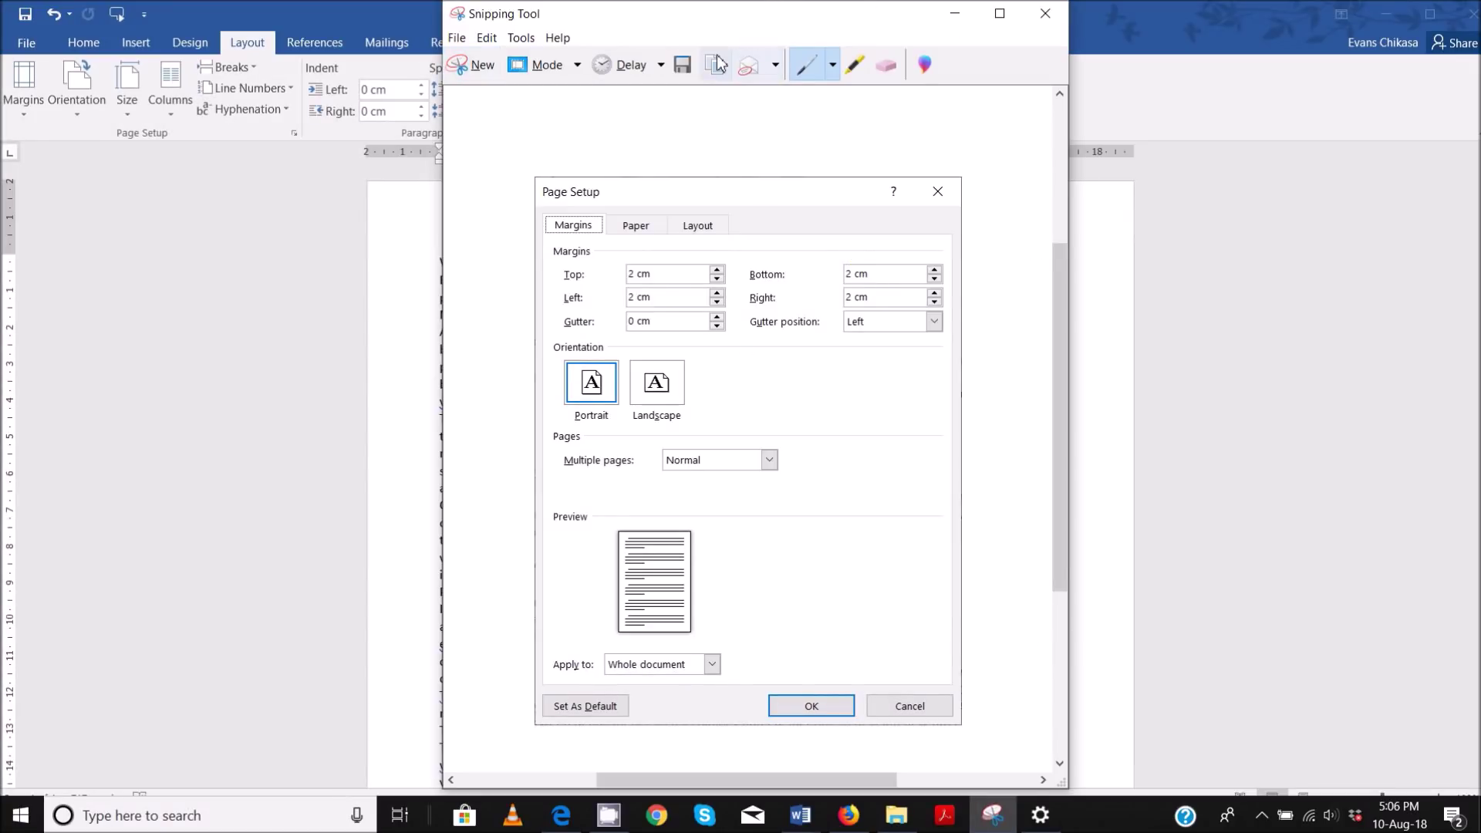
{"action": "left_click", "coordinate": [410, 220]}
{"action": "left_click", "coordinate": [812, 644]}
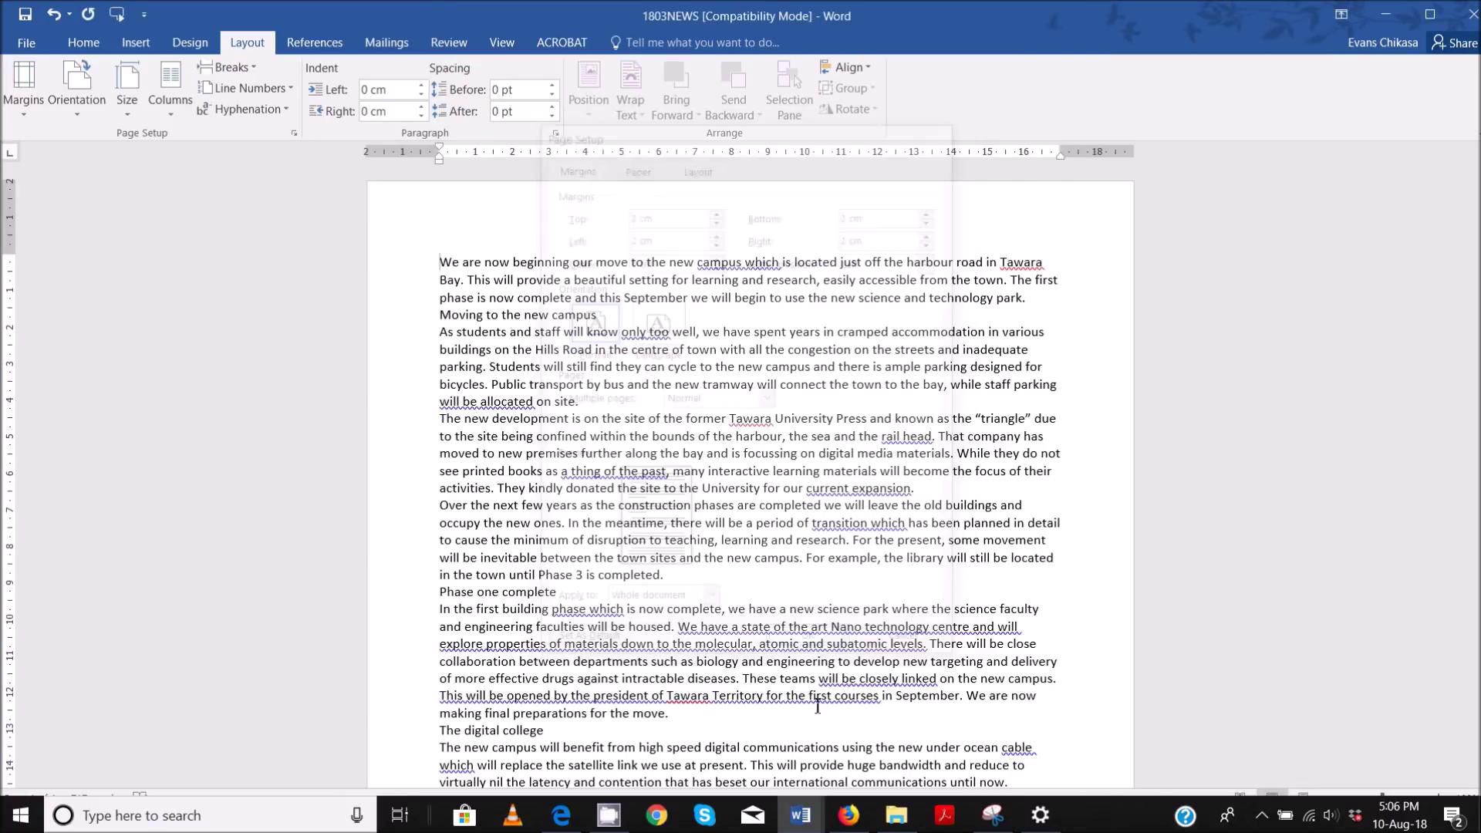
{"action": "mouse_move", "coordinate": [801, 815]}
{"action": "left_click", "coordinate": [697, 751]}
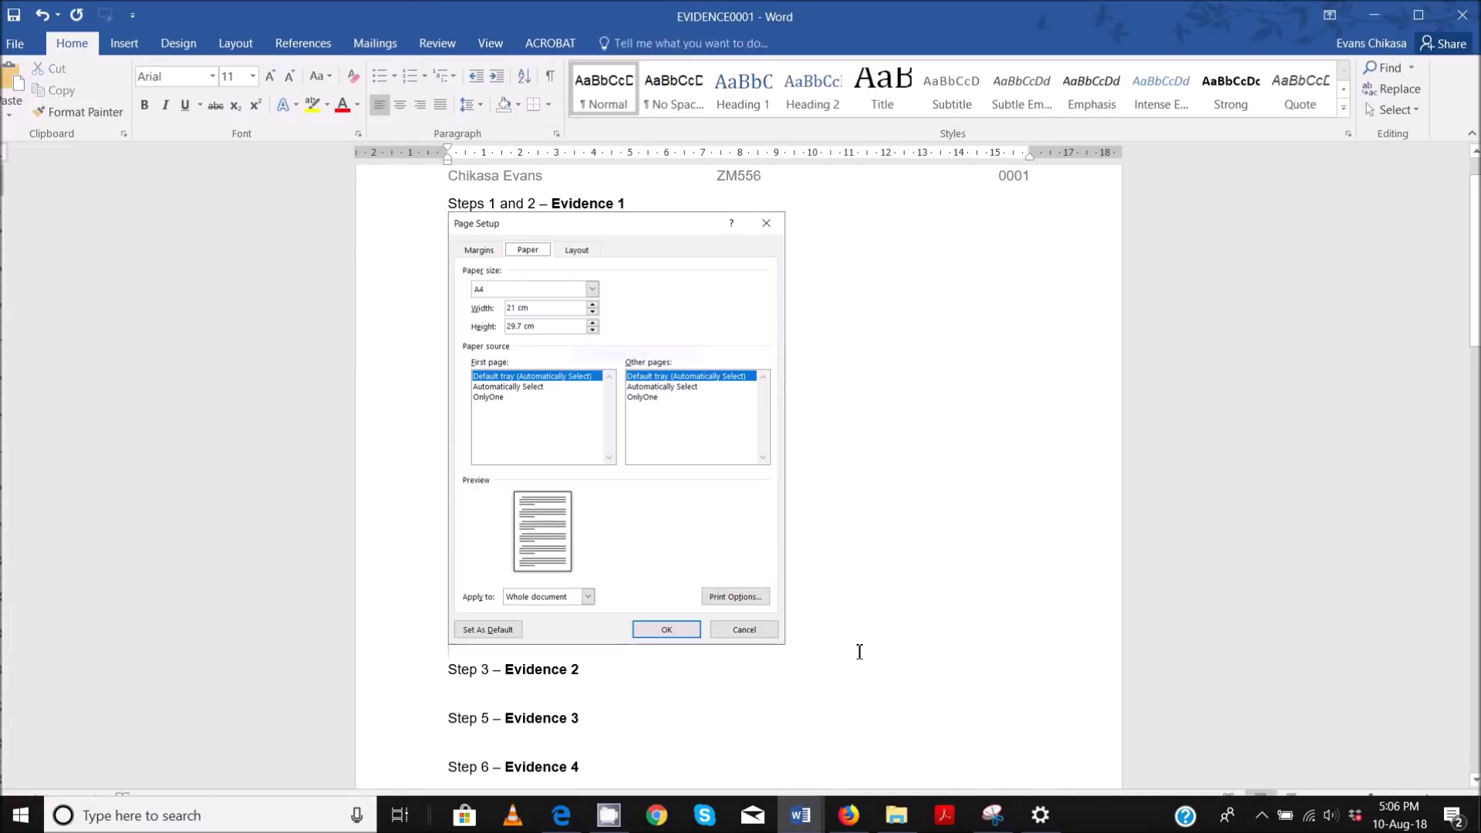
- Paste the margins screenshot into EVIDENCE0001 and shrink it
{"action": "key", "text": "ctrl+v"}
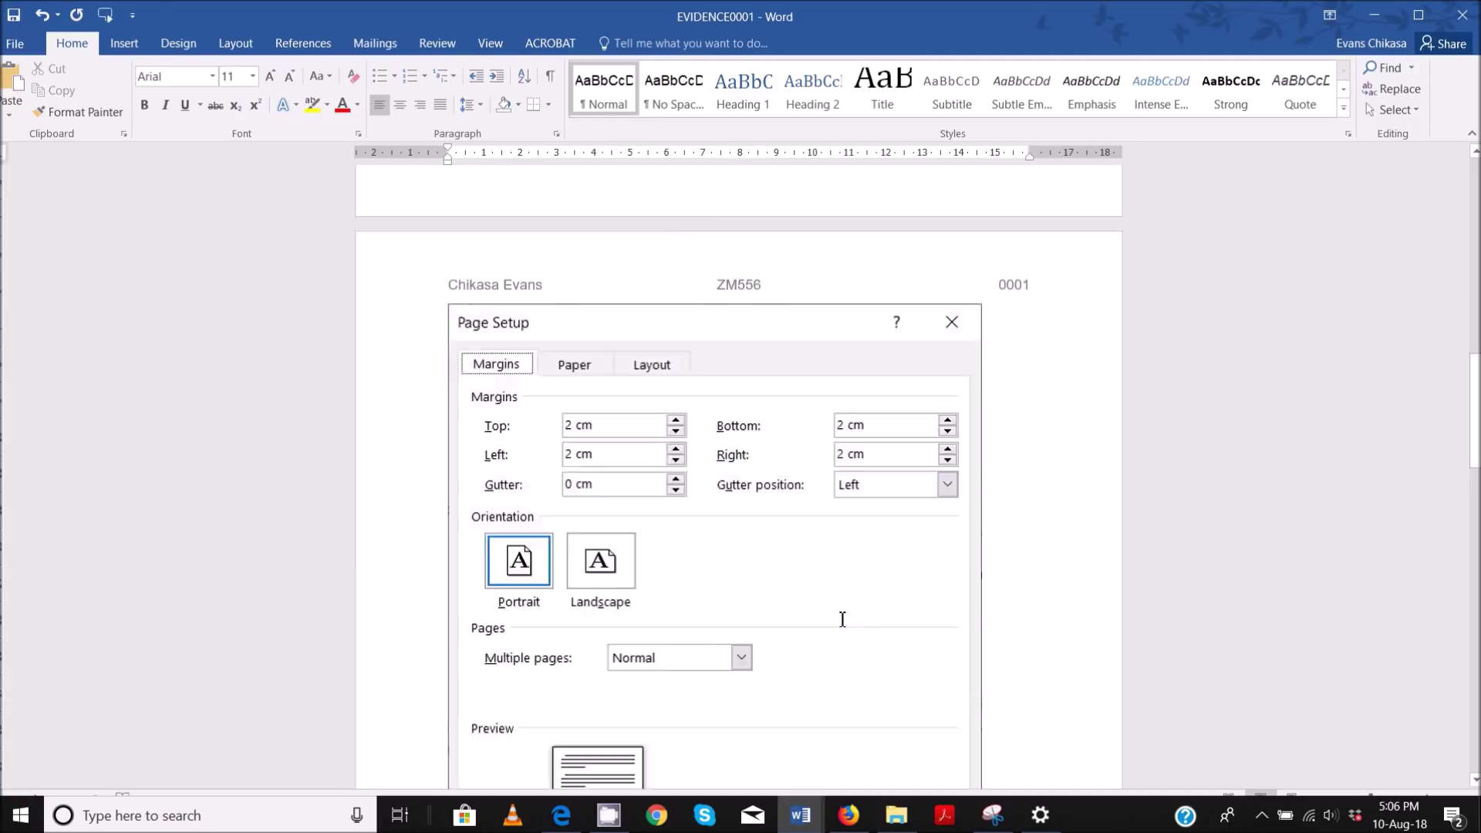
{"action": "left_click", "coordinate": [931, 528]}
{"action": "scroll", "coordinate": [933, 524], "scroll_direction": "up", "scroll_amount": 3}
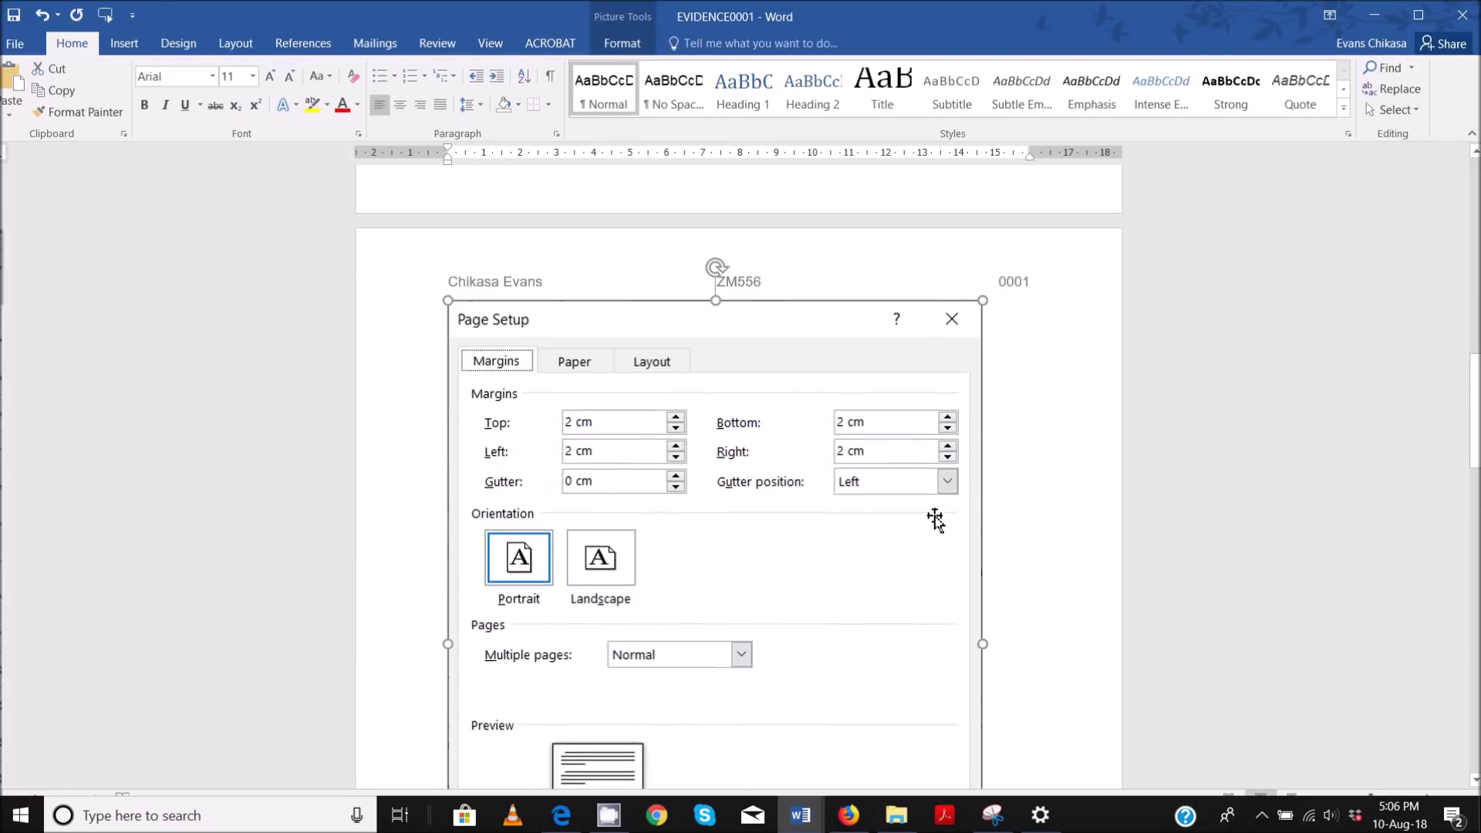
{"action": "scroll", "coordinate": [935, 519], "scroll_direction": "down", "scroll_amount": 4}
{"action": "left_click_drag", "start_coordinate": [988, 664], "coordinate": [775, 420]}
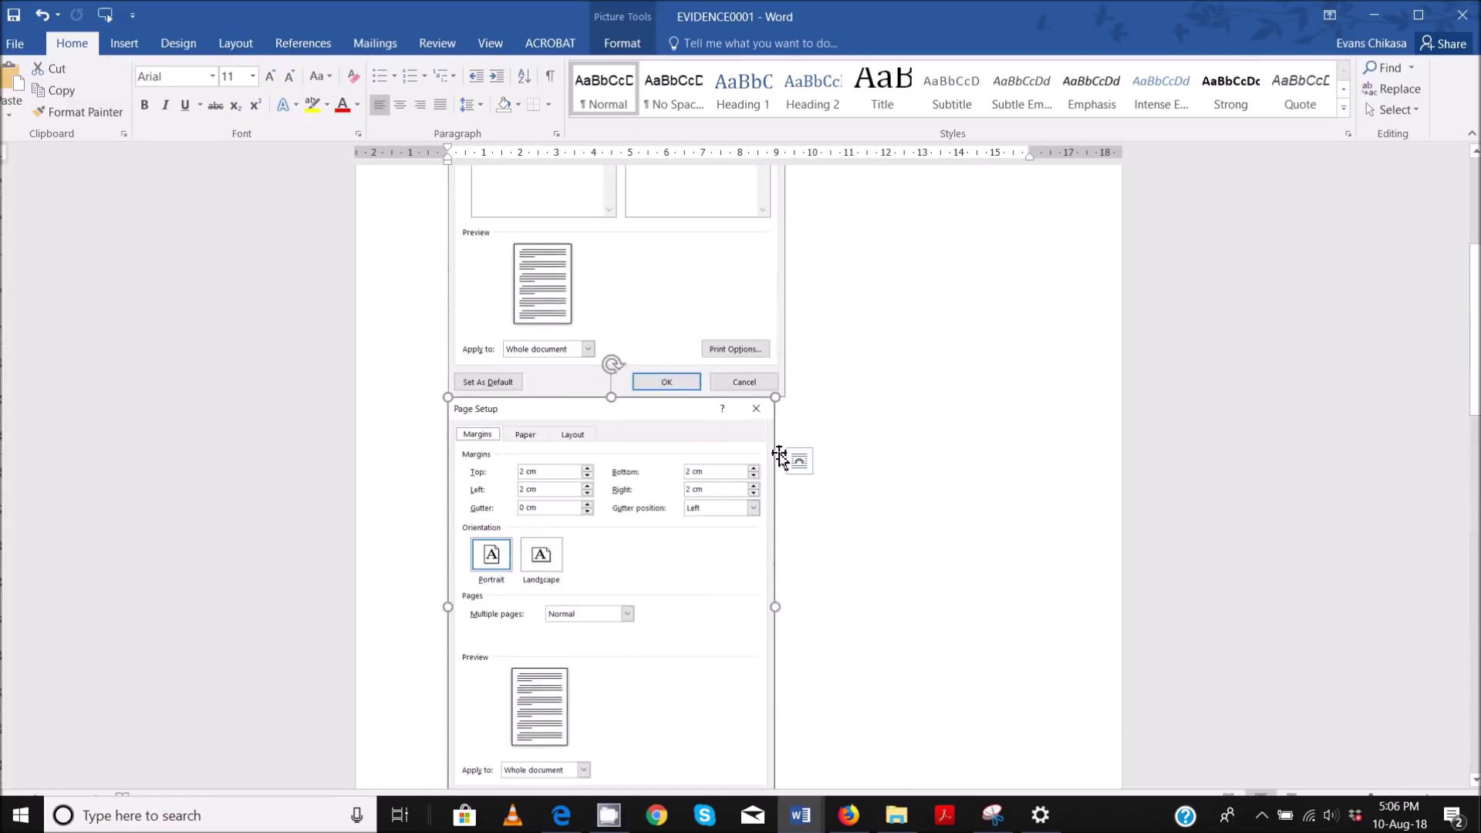
{"action": "scroll", "coordinate": [721, 486], "scroll_direction": "down", "scroll_amount": 1}
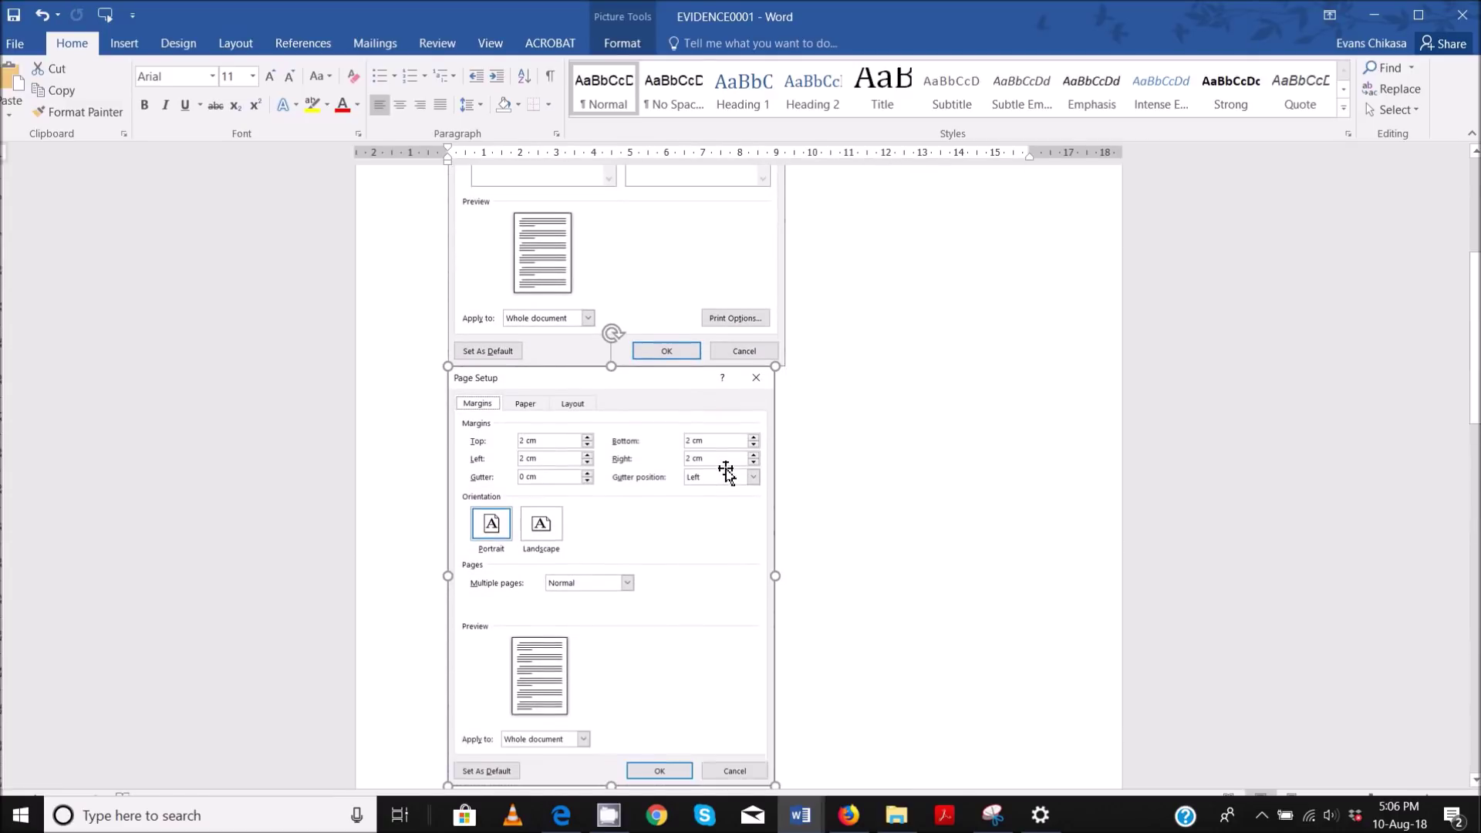
{"action": "scroll", "coordinate": [631, 409], "scroll_direction": "up", "scroll_amount": 3}
- Set square text wrapping on both Page Setup screenshots
{"action": "right_click", "coordinate": [630, 400]}
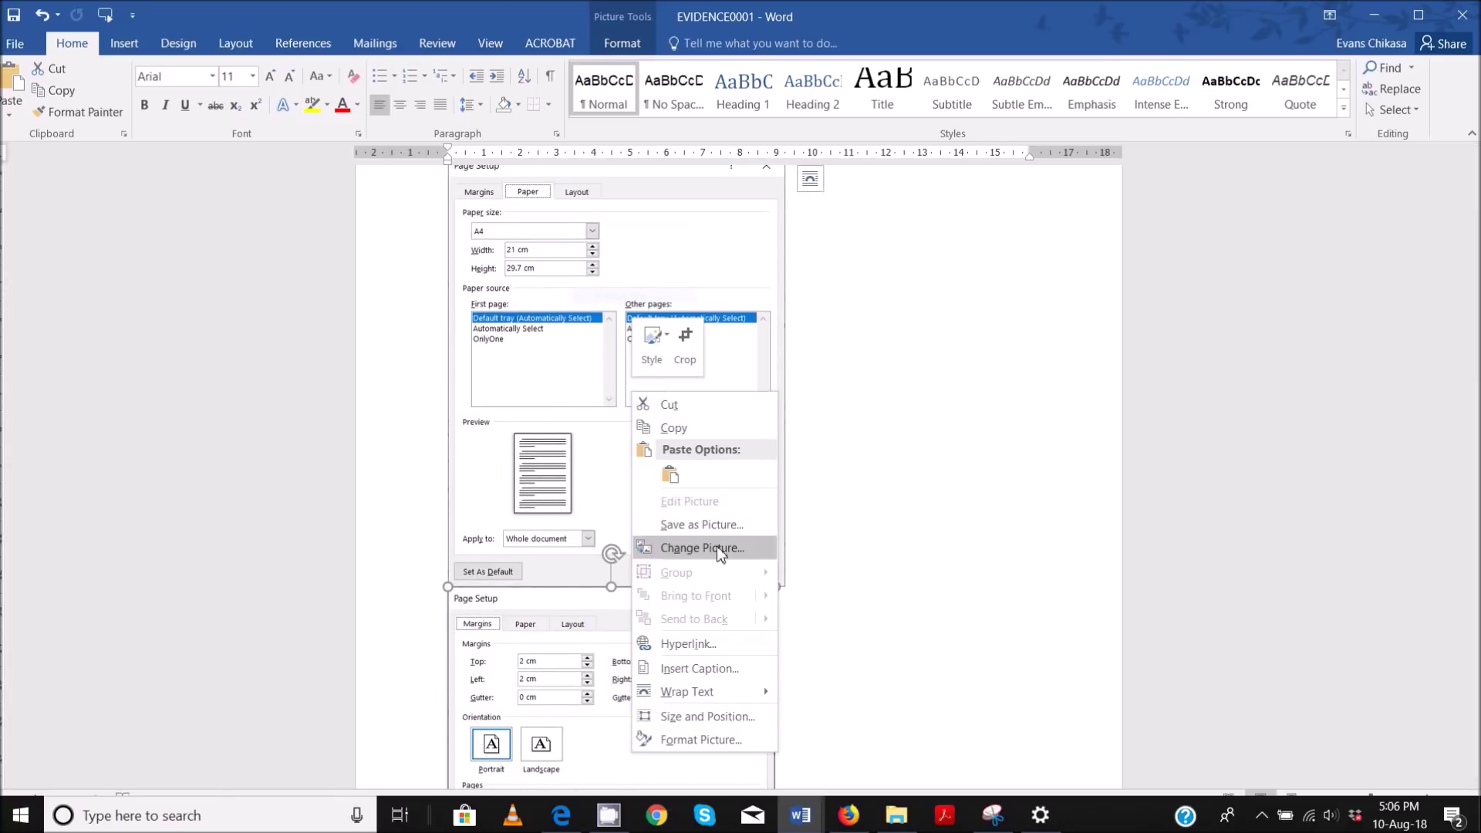
{"action": "mouse_move", "coordinate": [739, 696]}
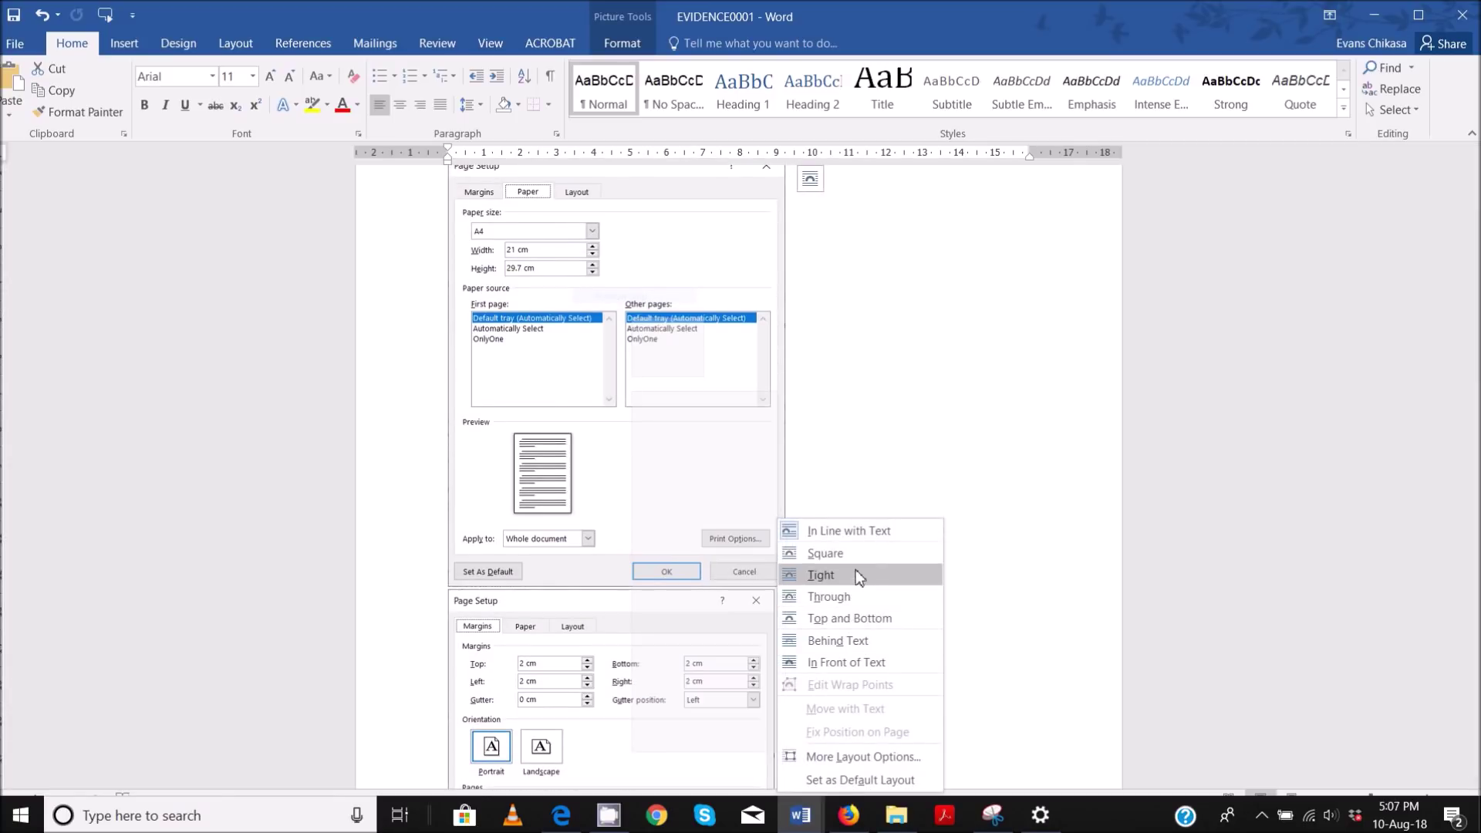
{"action": "left_click", "coordinate": [853, 550]}
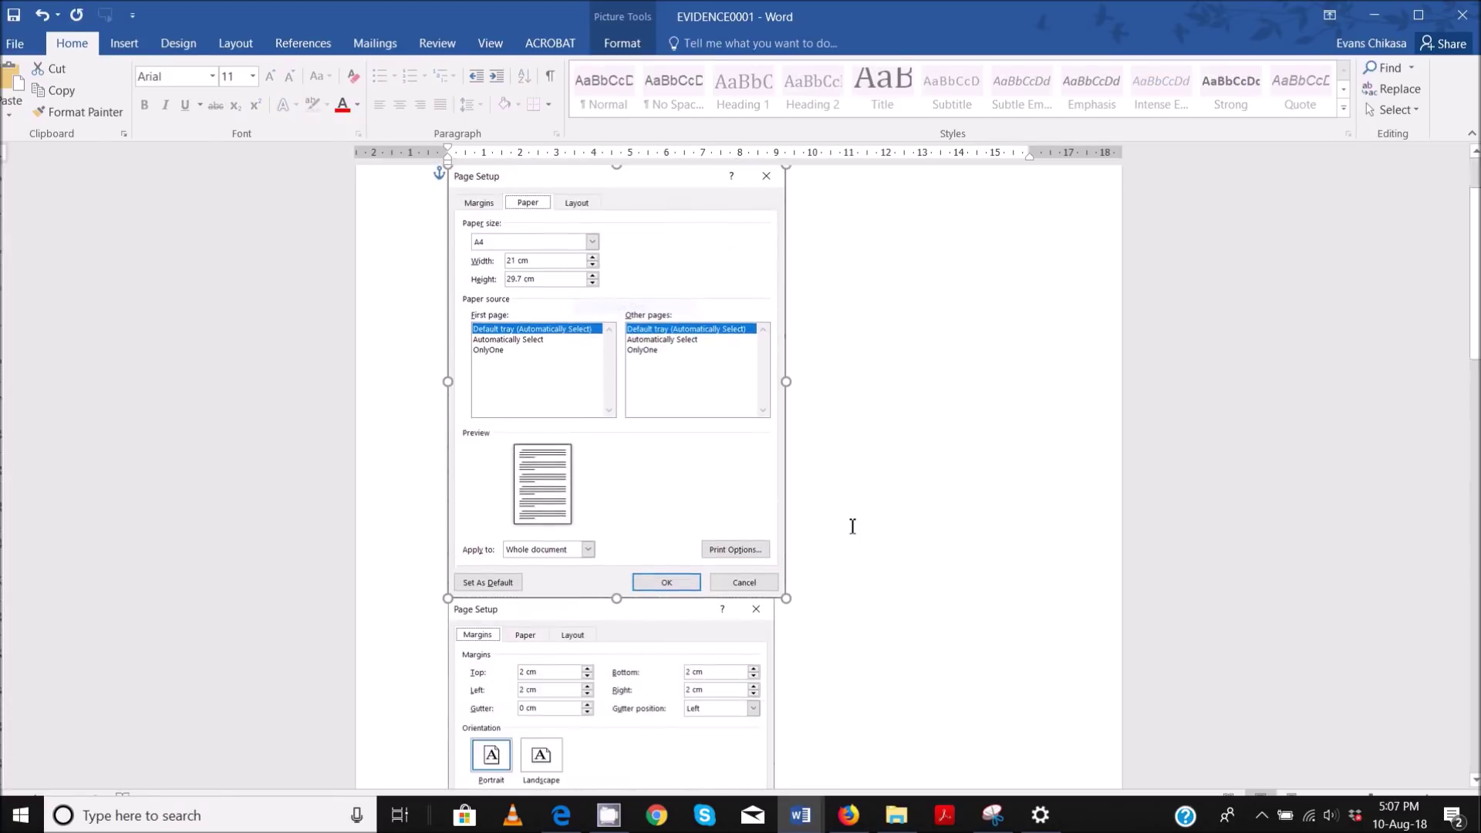
{"action": "scroll", "coordinate": [664, 539], "scroll_direction": "down", "scroll_amount": 2}
{"action": "right_click", "coordinate": [664, 539]}
{"action": "mouse_move", "coordinate": [743, 470]}
{"action": "left_click", "coordinate": [857, 492]}
- Place the paper-size and margins screenshots side by side under Evidence 1
{"action": "left_click_drag", "start_coordinate": [610, 599], "coordinate": [960, 164]}
{"action": "scroll", "coordinate": [836, 519], "scroll_direction": "up", "scroll_amount": 3}
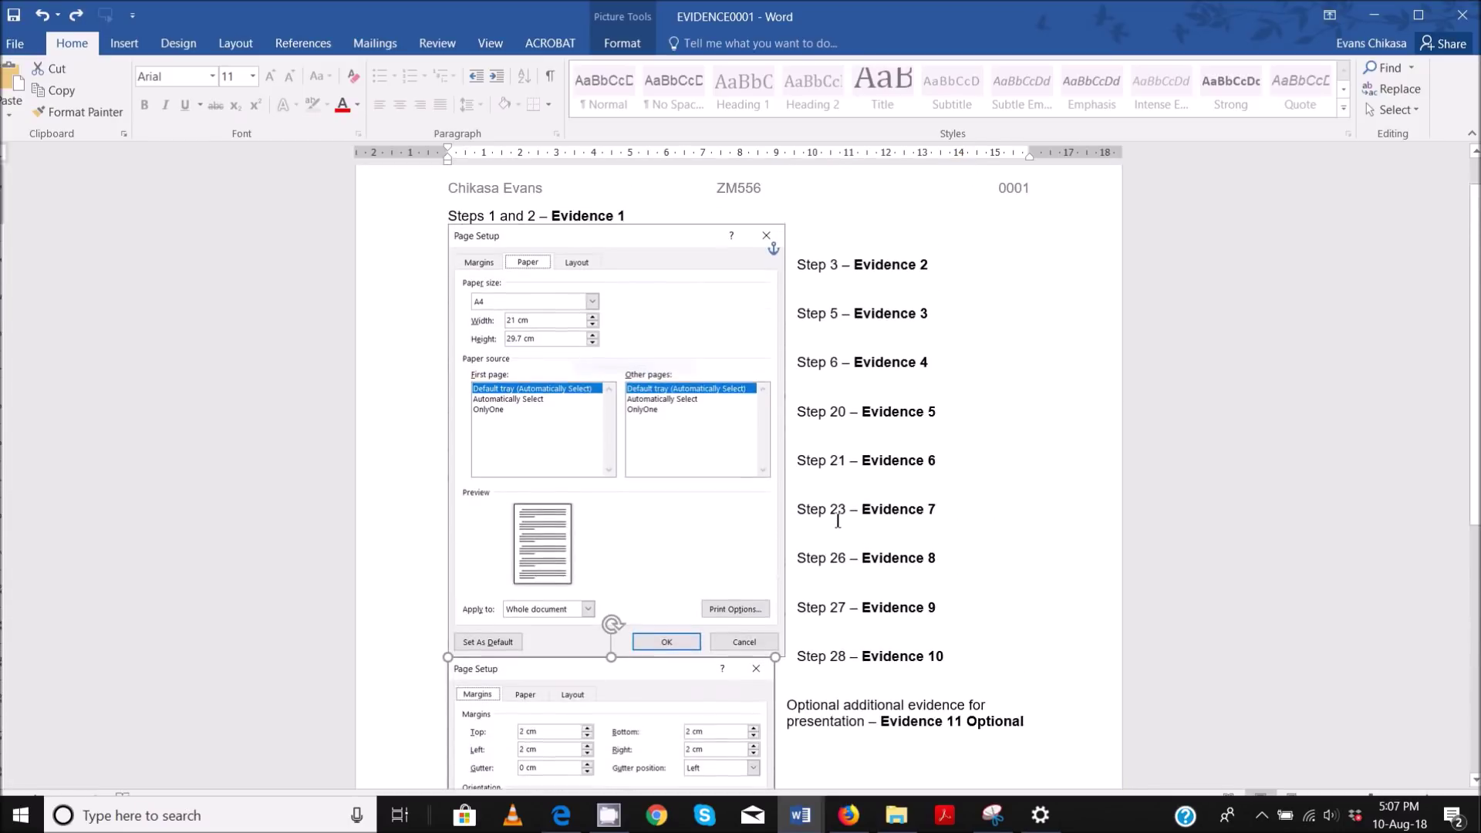
{"action": "left_click", "coordinate": [603, 488]}
{"action": "left_click_drag", "start_coordinate": [633, 484], "coordinate": [593, 487]}
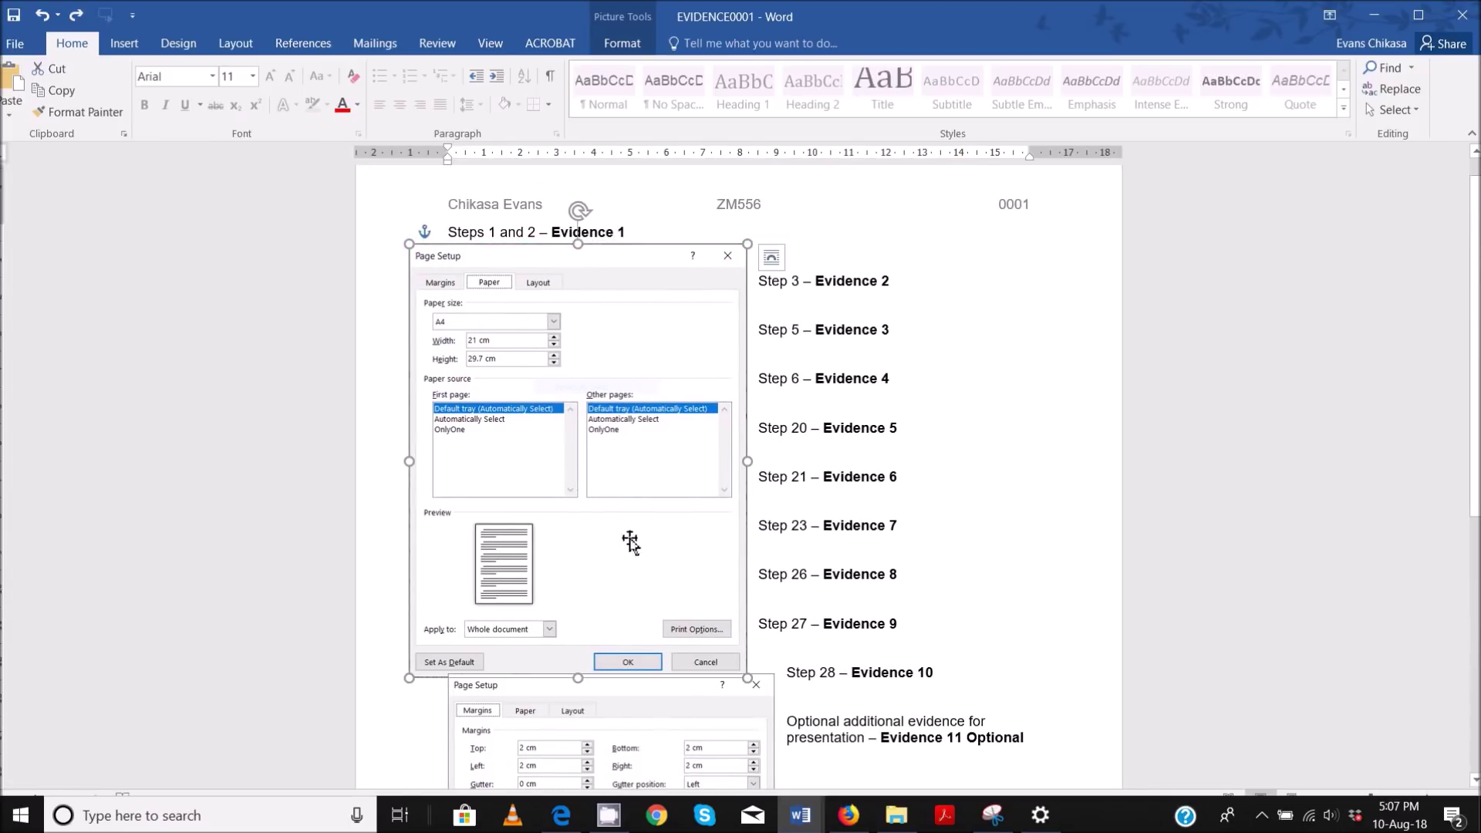
{"action": "left_click_drag", "start_coordinate": [630, 742], "coordinate": [938, 324]}
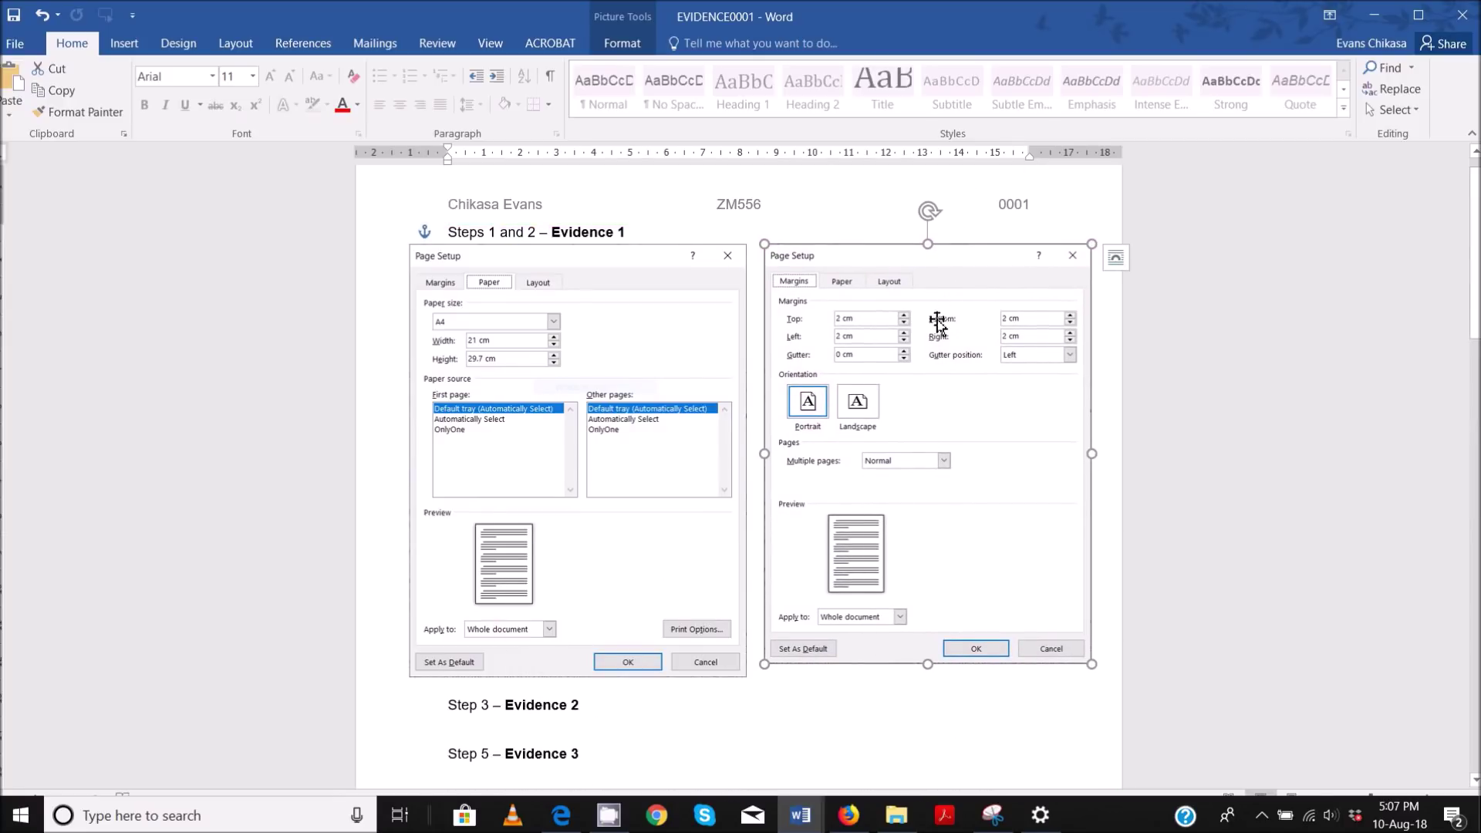
{"action": "left_click", "coordinate": [878, 697]}
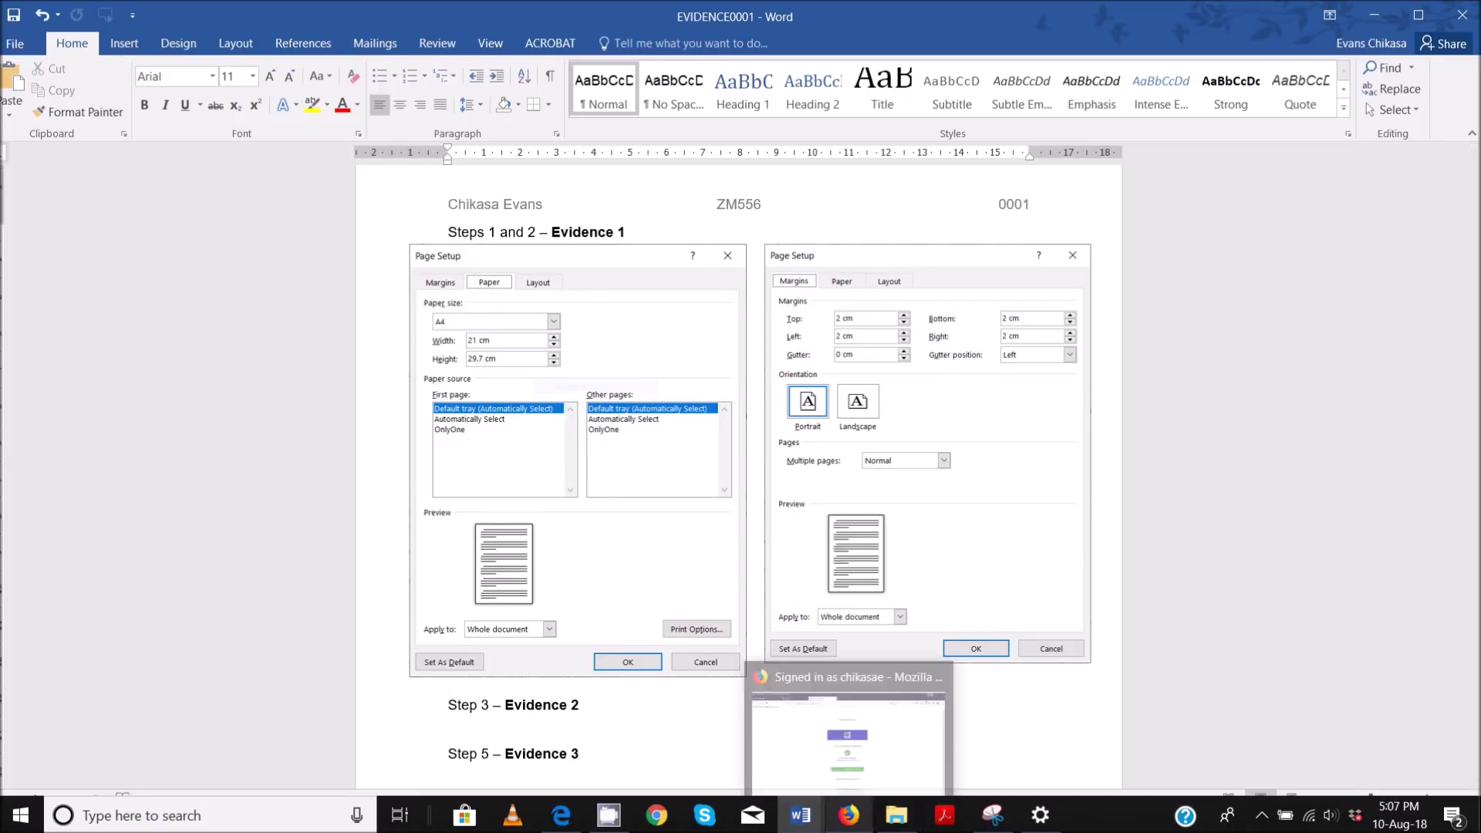
- Enlarge the margins screenshot to match the paper-size screenshot's size
{"action": "mouse_move", "coordinate": [563, 828]}
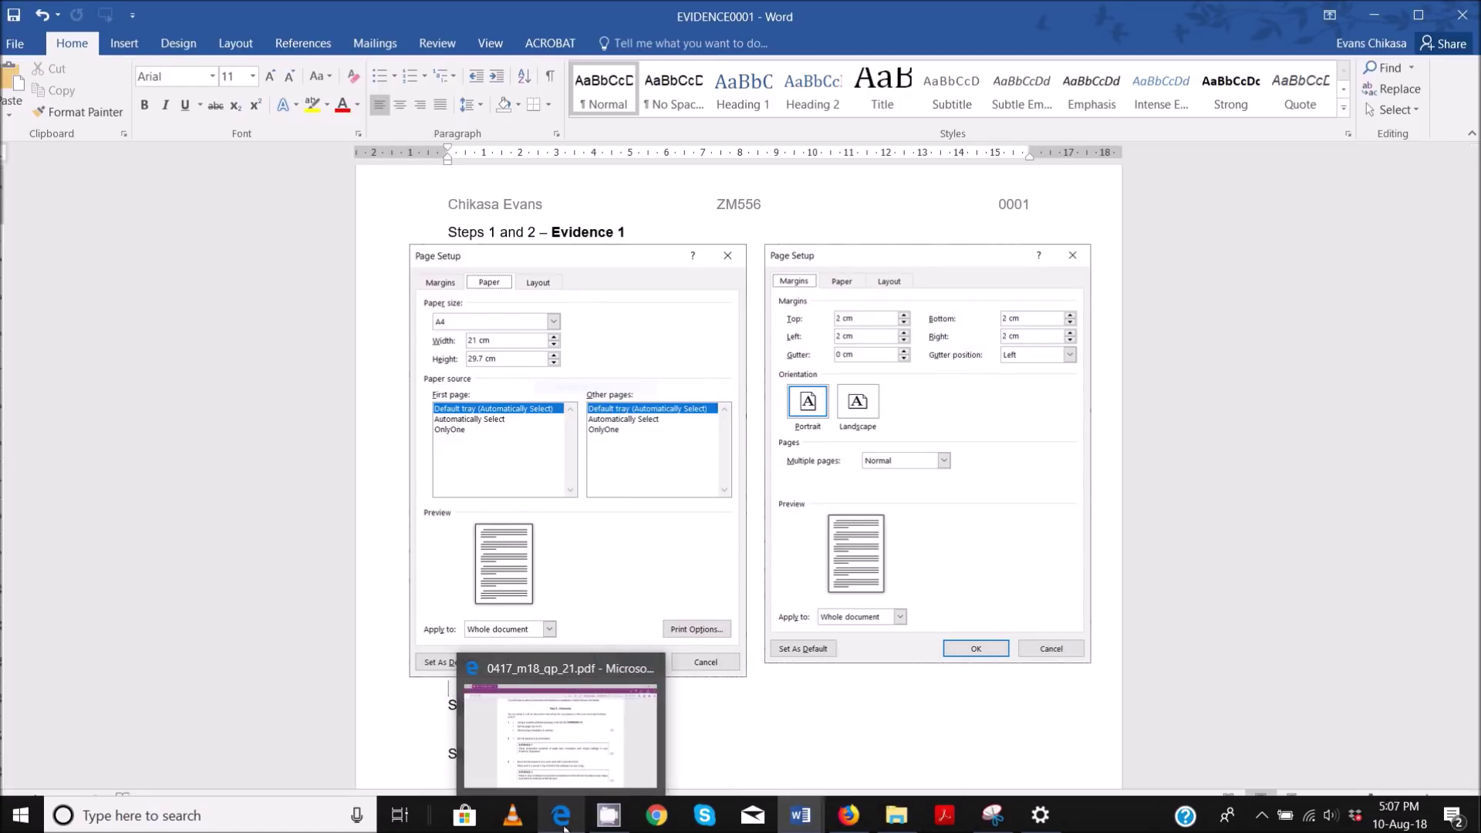
{"action": "left_click", "coordinate": [806, 654]}
{"action": "left_click_drag", "start_coordinate": [767, 661], "coordinate": [762, 678]}
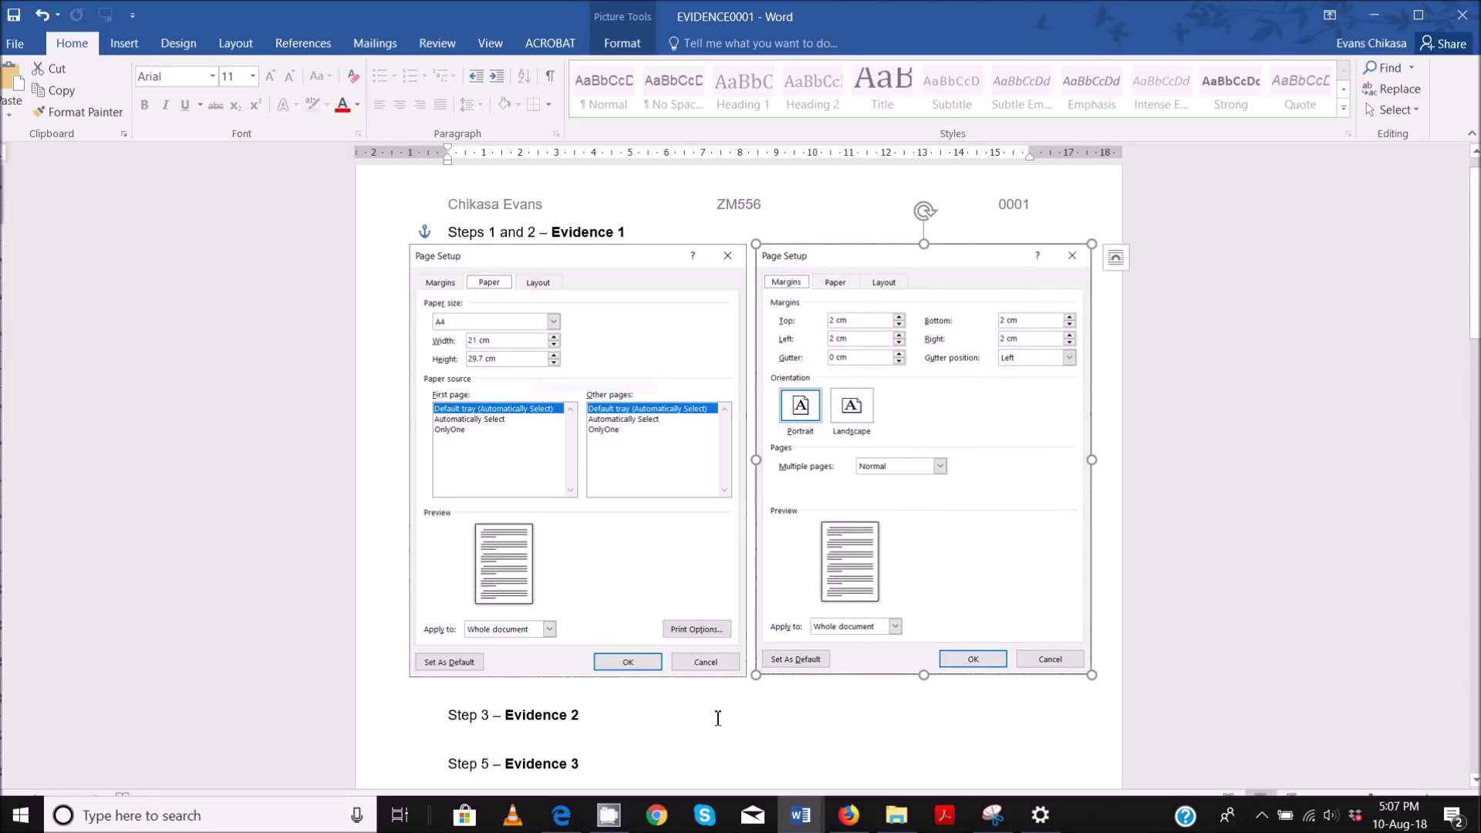
{"action": "mouse_move", "coordinate": [549, 827]}
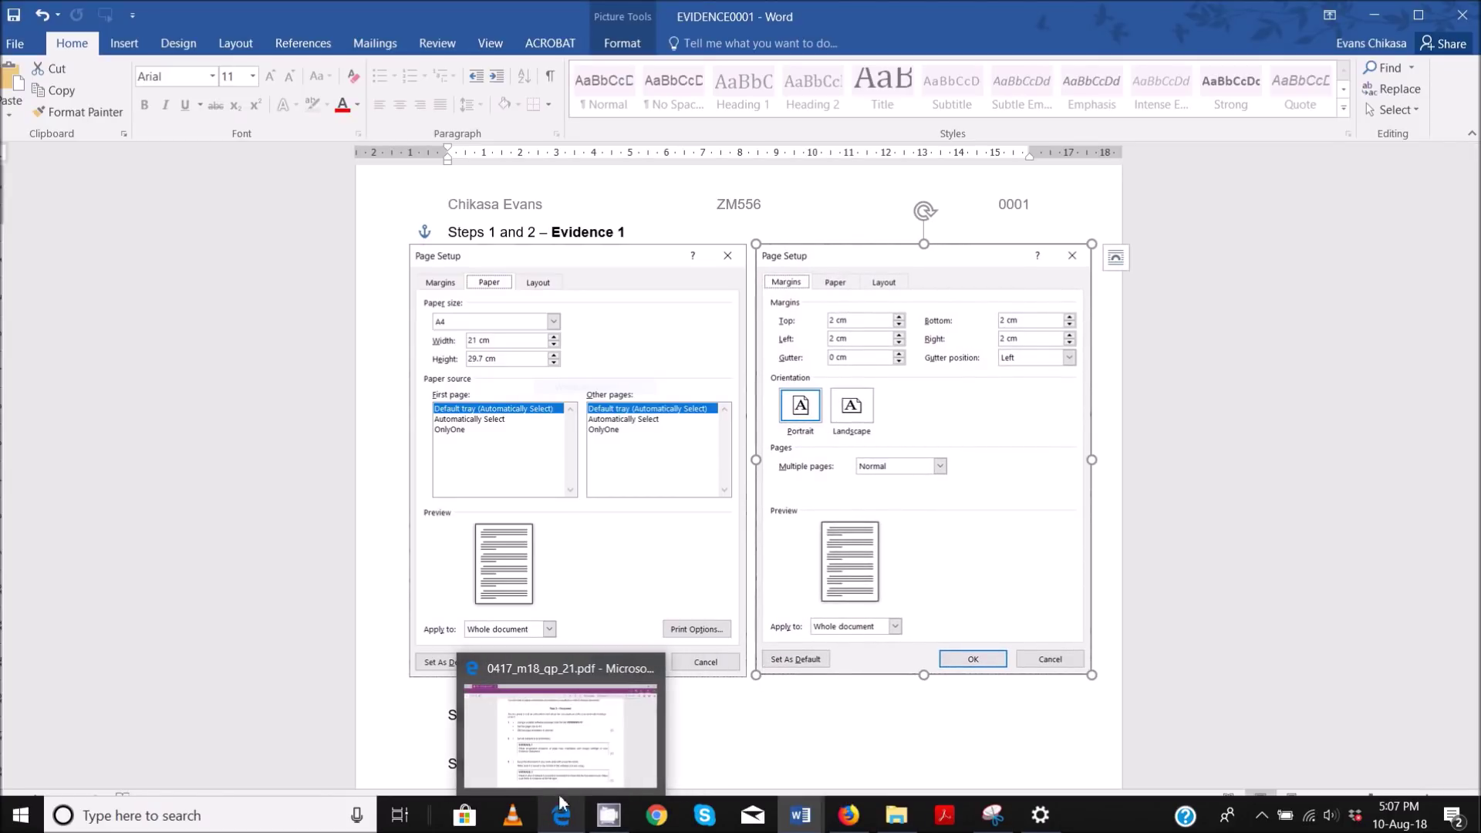
{"action": "left_click", "coordinate": [561, 803]}
- Highlight 'the format' and 'software you are using' in exam question 3
{"action": "scroll", "coordinate": [711, 496], "scroll_direction": "down", "scroll_amount": 1}
{"action": "scroll", "coordinate": [711, 496], "scroll_direction": "down", "scroll_amount": 3}
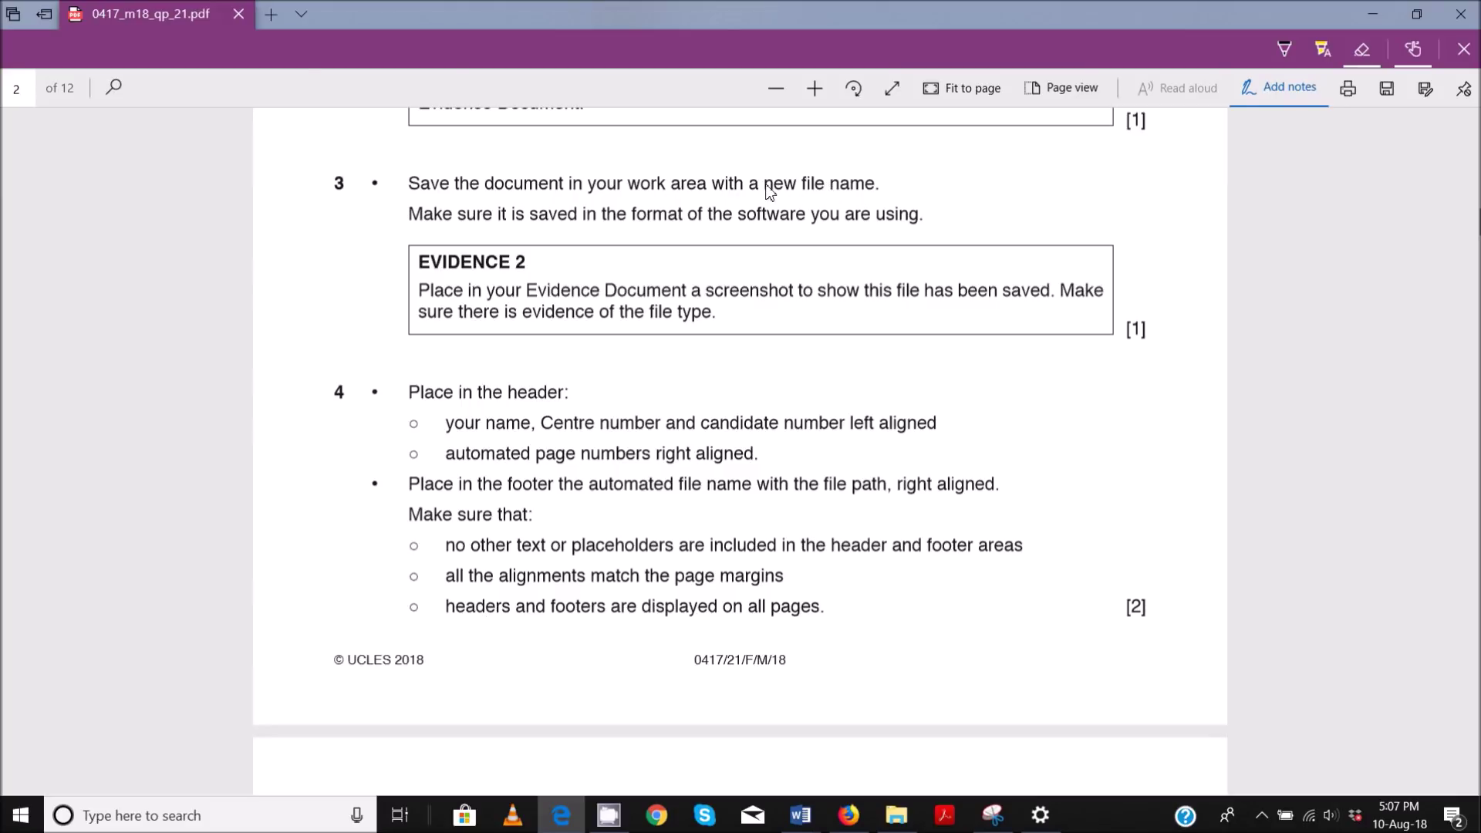
{"action": "left_click", "coordinate": [1322, 52]}
{"action": "left_click_drag", "start_coordinate": [742, 219], "coordinate": [929, 222]}
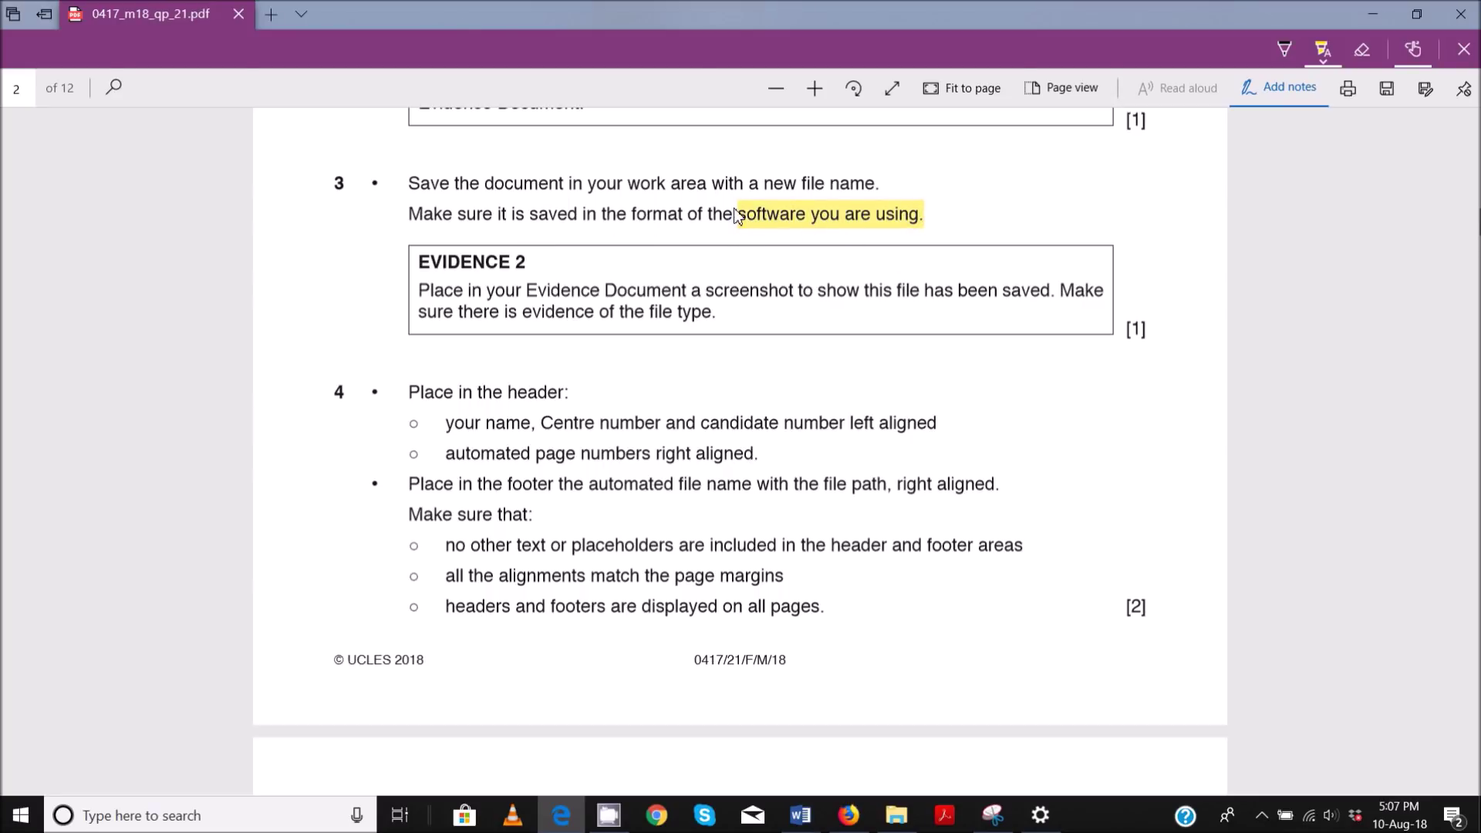
{"action": "left_click_drag", "start_coordinate": [603, 219], "coordinate": [687, 220]}
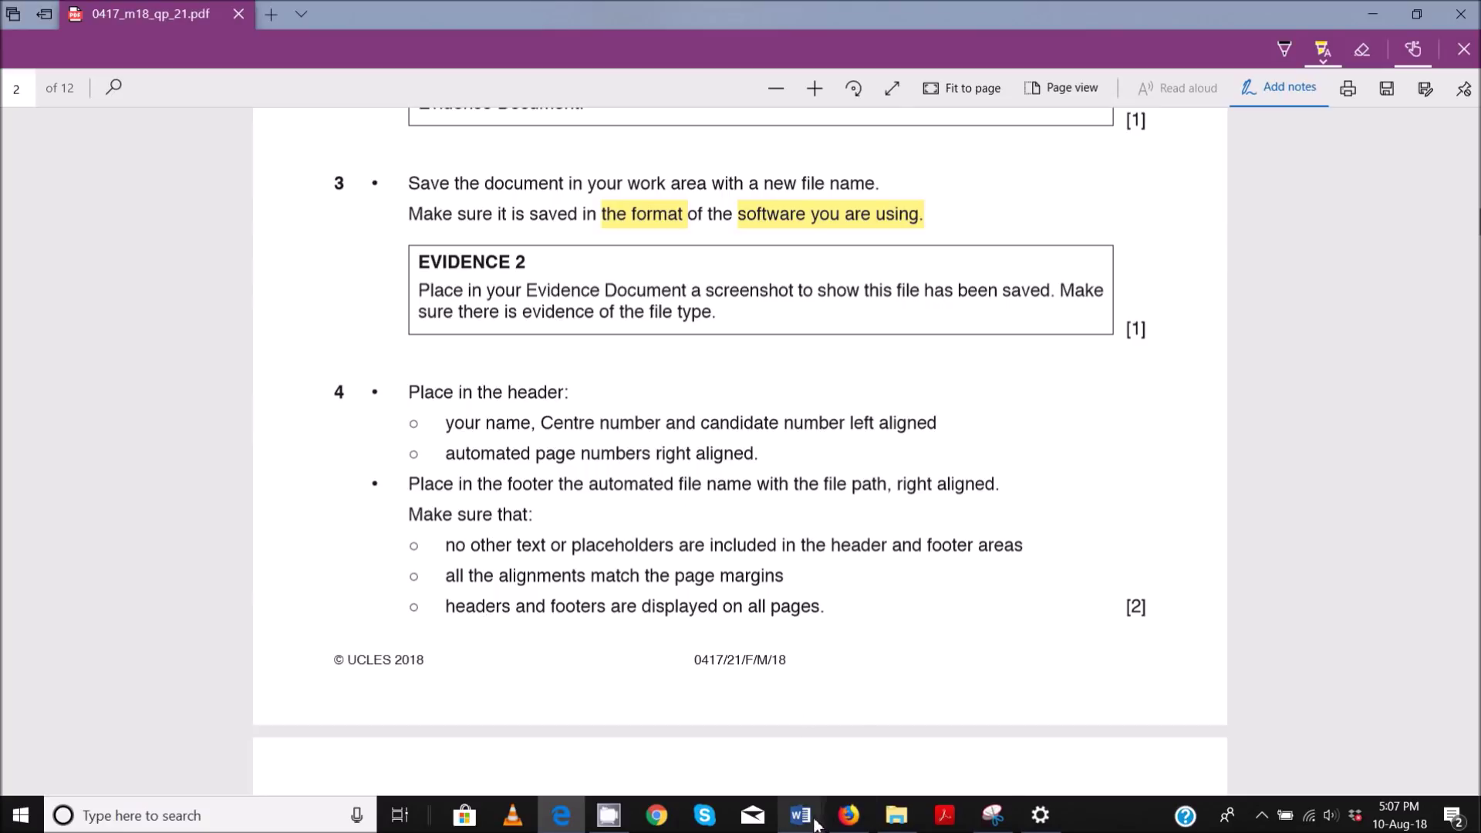
{"action": "mouse_move", "coordinate": [800, 815]}
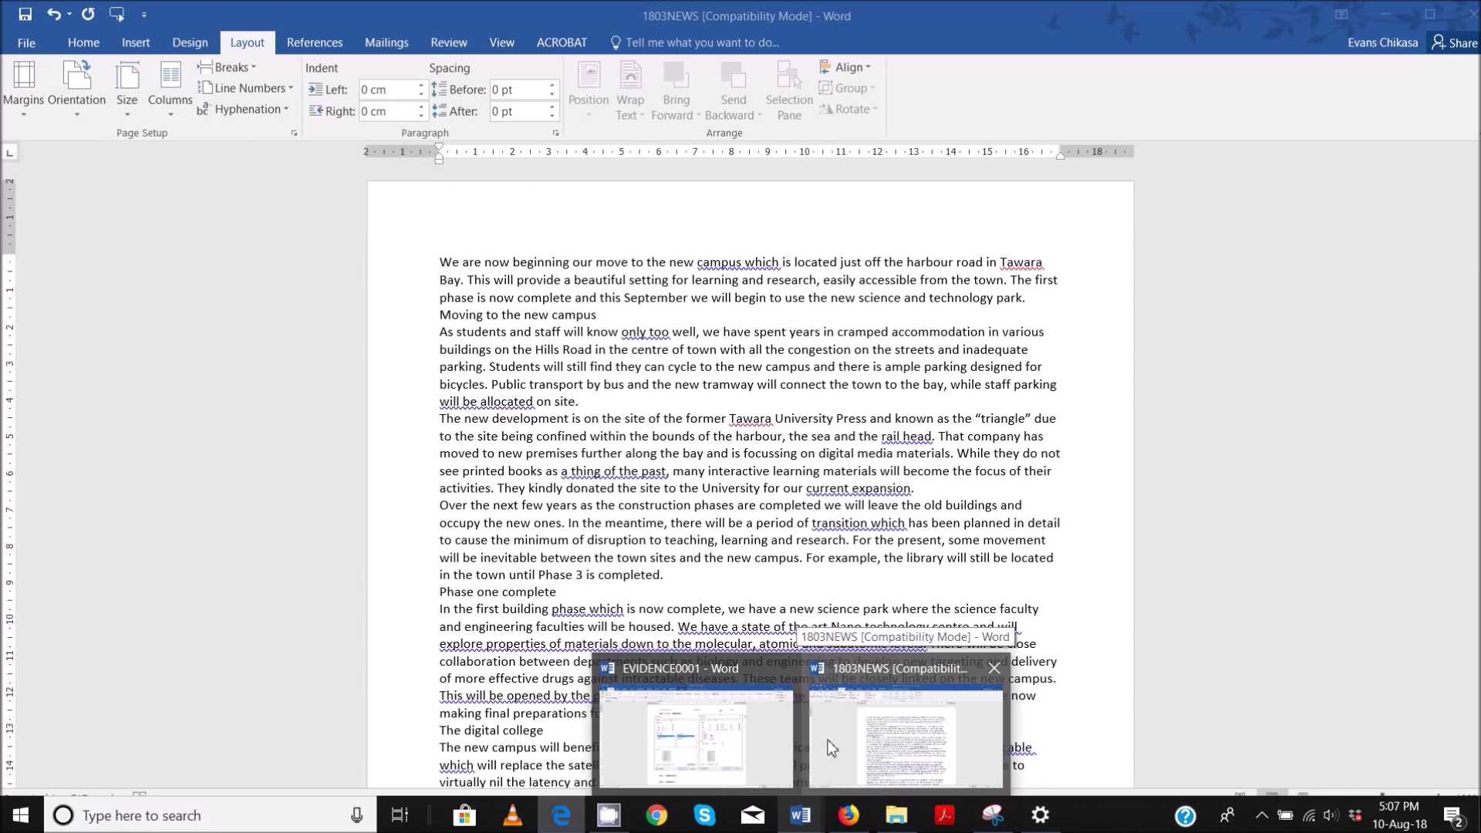
- Save 1803NEWS as Word Document 'NEWS_Edited' in Worked Files P2, accepting the format upgrade
{"action": "mouse_move", "coordinate": [689, 752]}
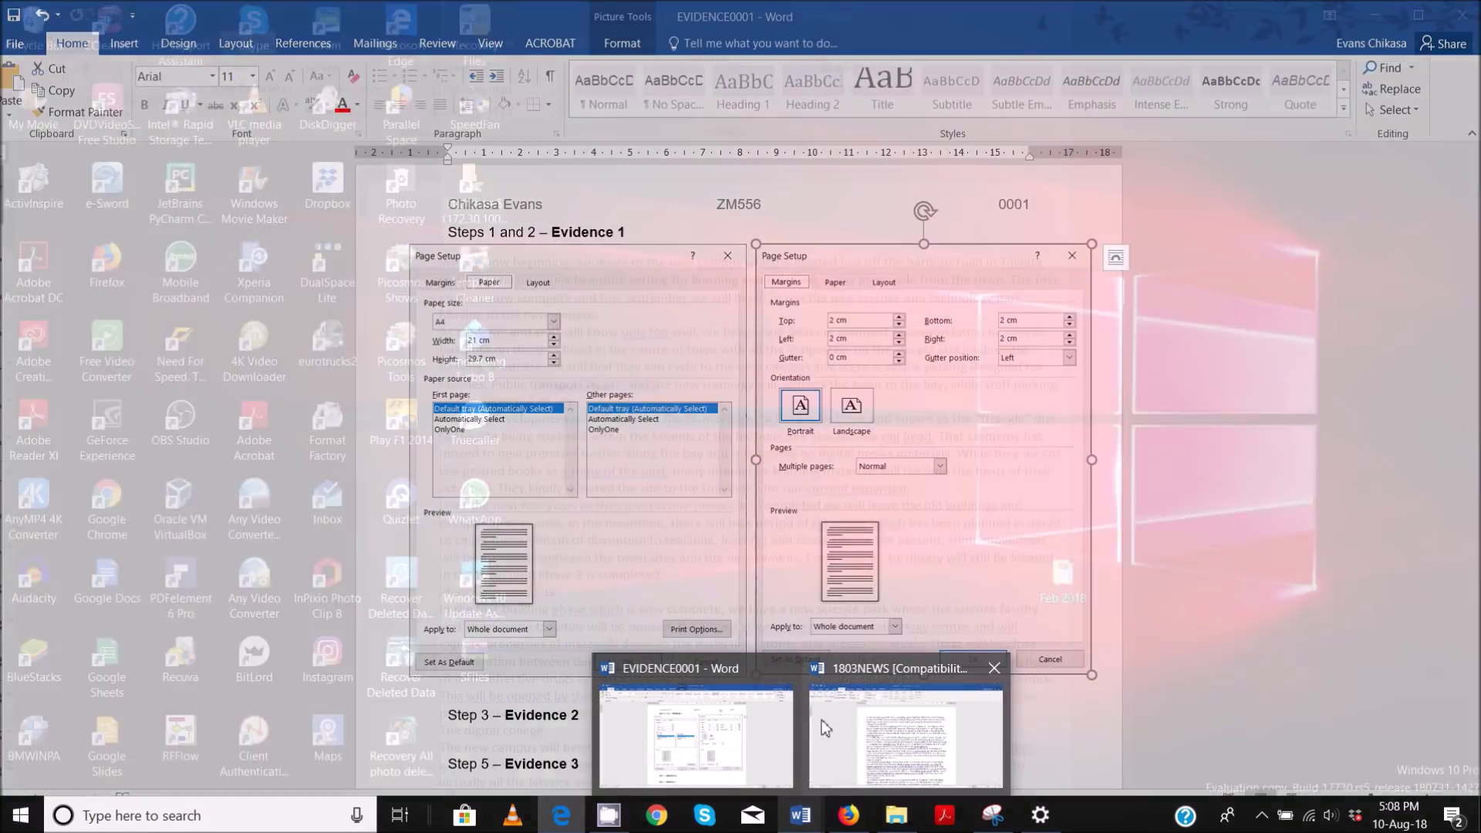
{"action": "left_click", "coordinate": [906, 733]}
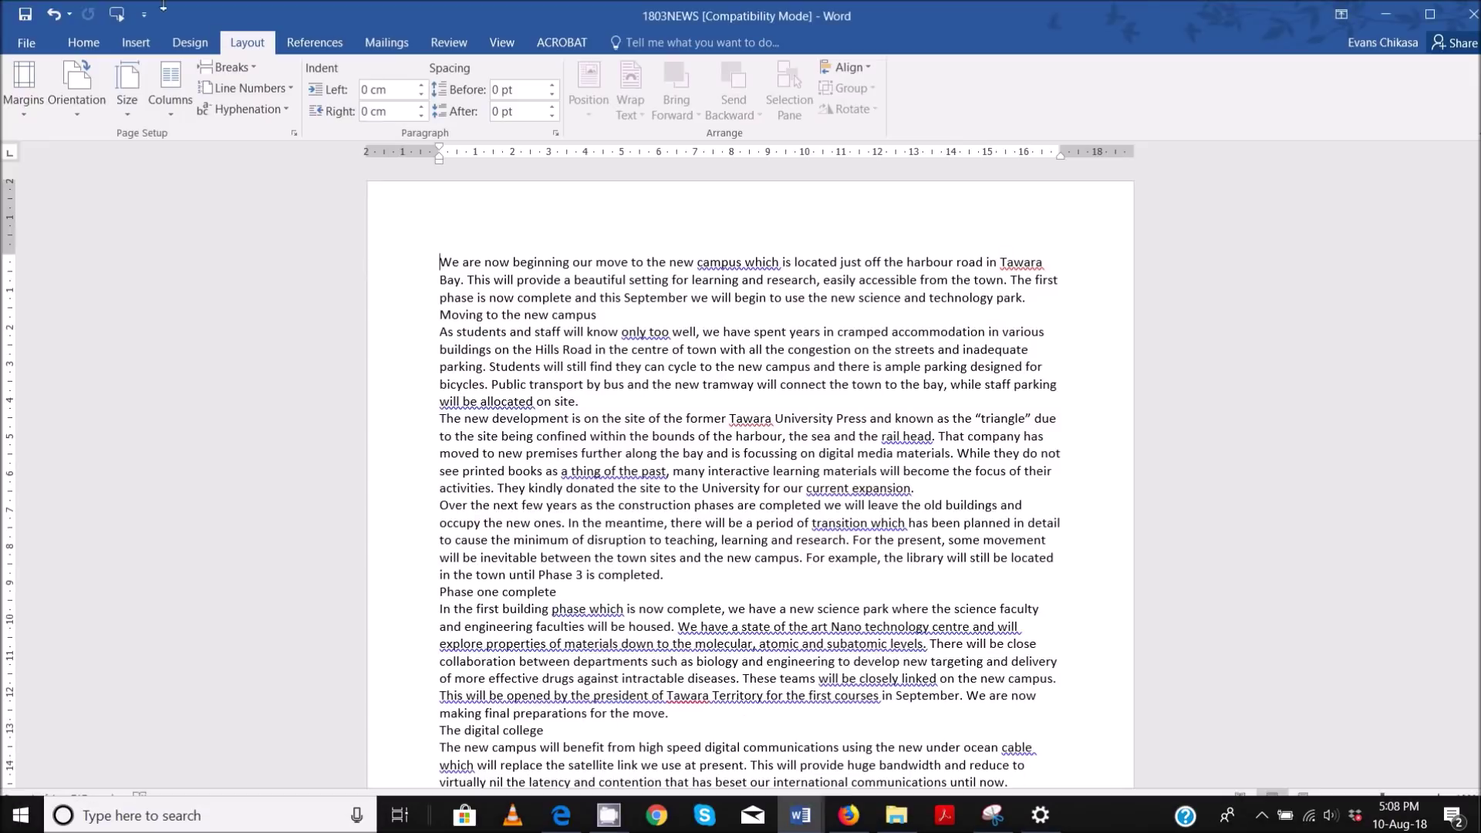
{"action": "left_click", "coordinate": [35, 54]}
{"action": "left_click", "coordinate": [33, 214]}
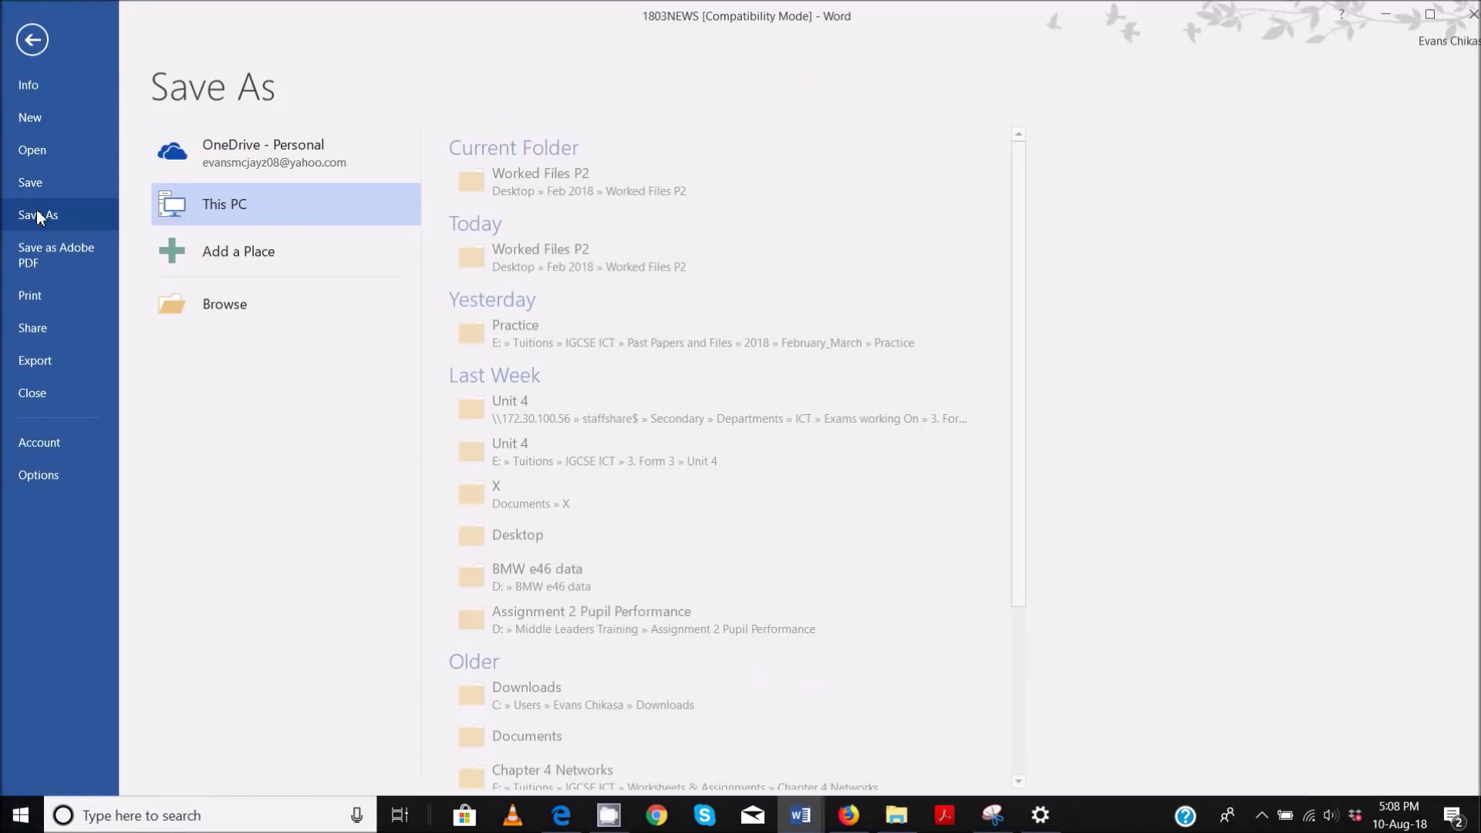
{"action": "left_click", "coordinate": [575, 182]}
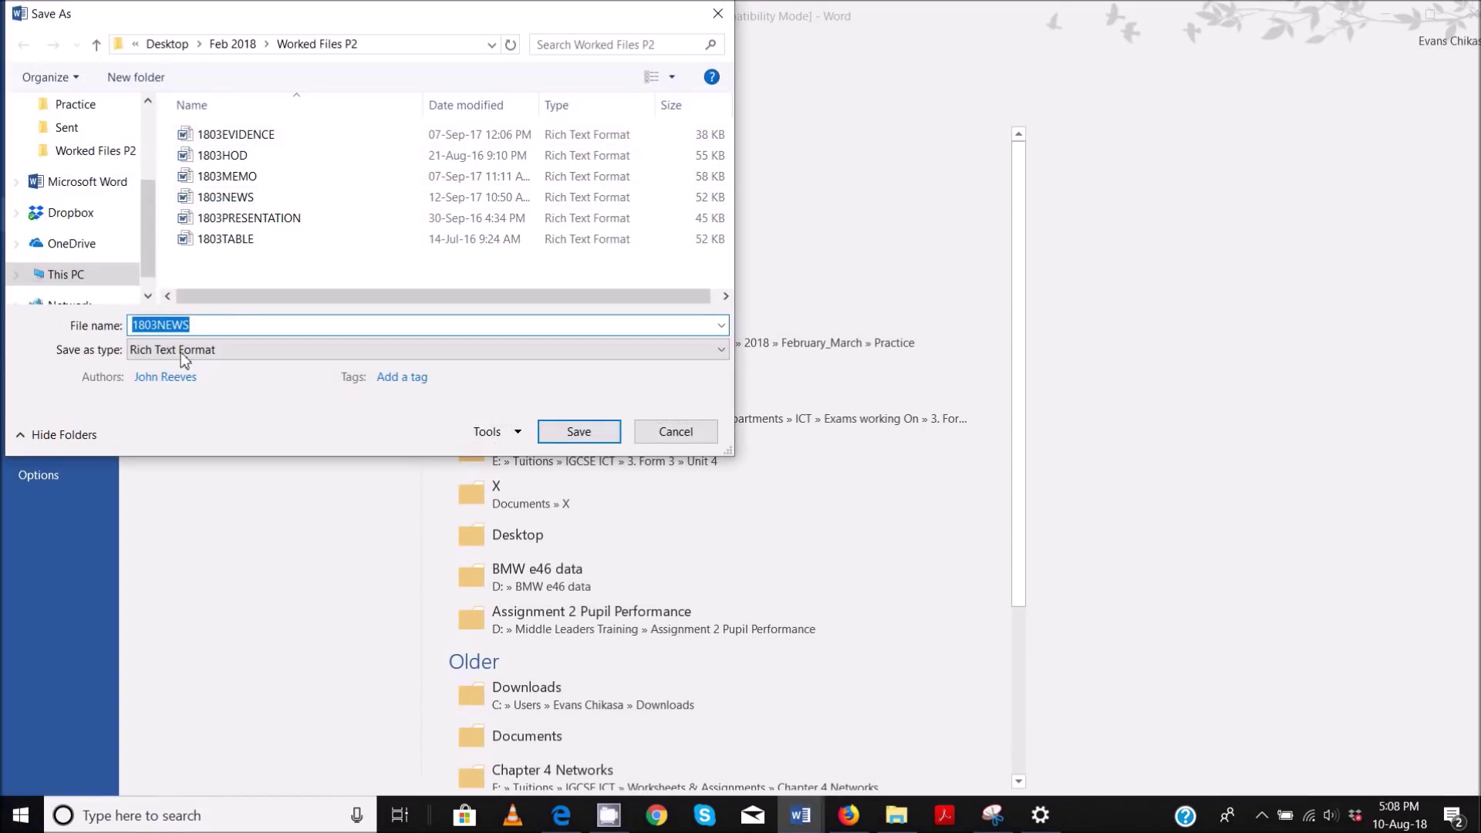
{"action": "left_click_drag", "start_coordinate": [161, 324], "coordinate": [54, 336]}
{"action": "key", "text": "Delete"}
{"action": "left_click", "coordinate": [158, 351]}
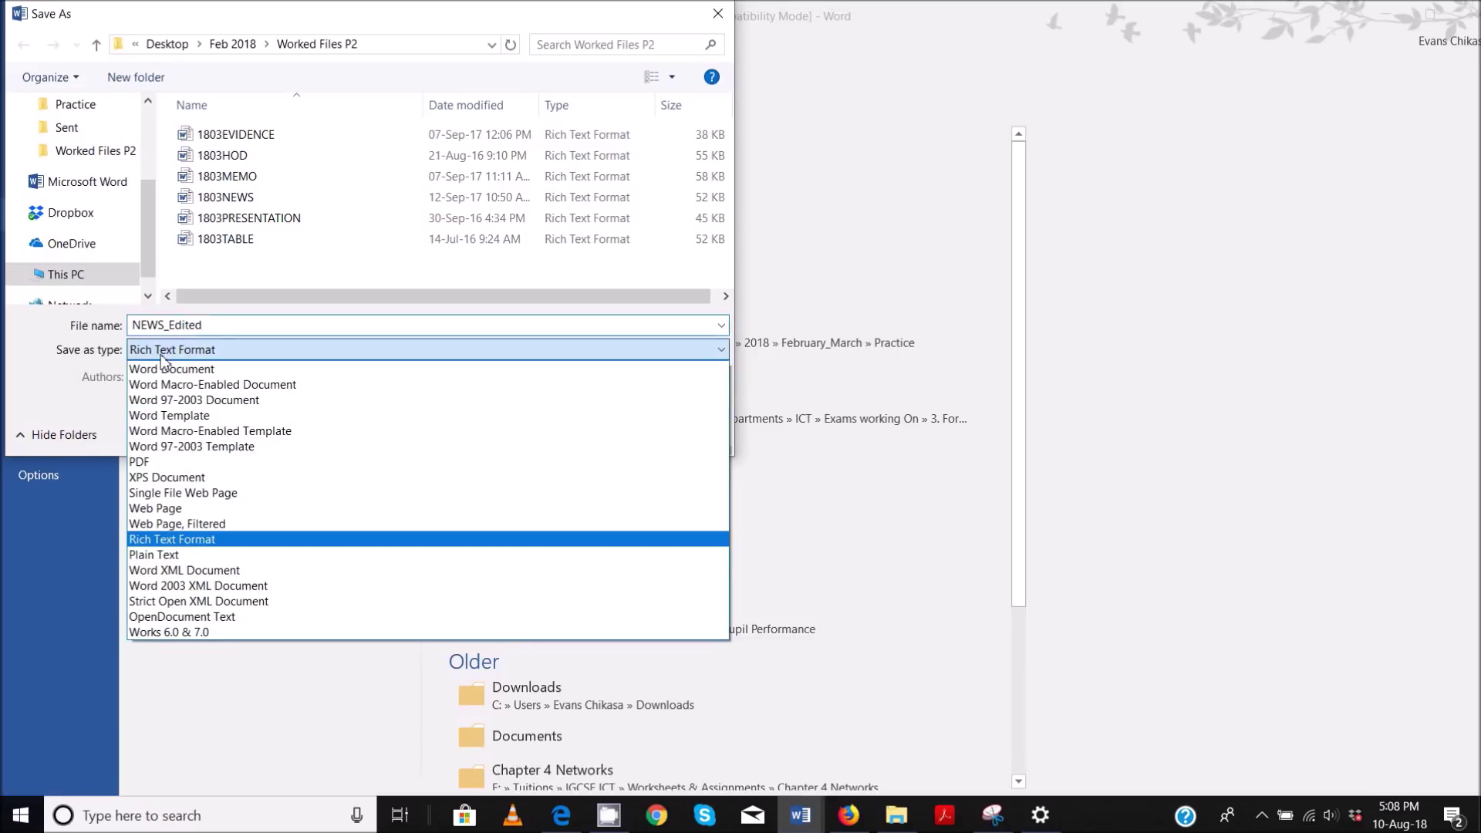
{"action": "left_click", "coordinate": [166, 367]}
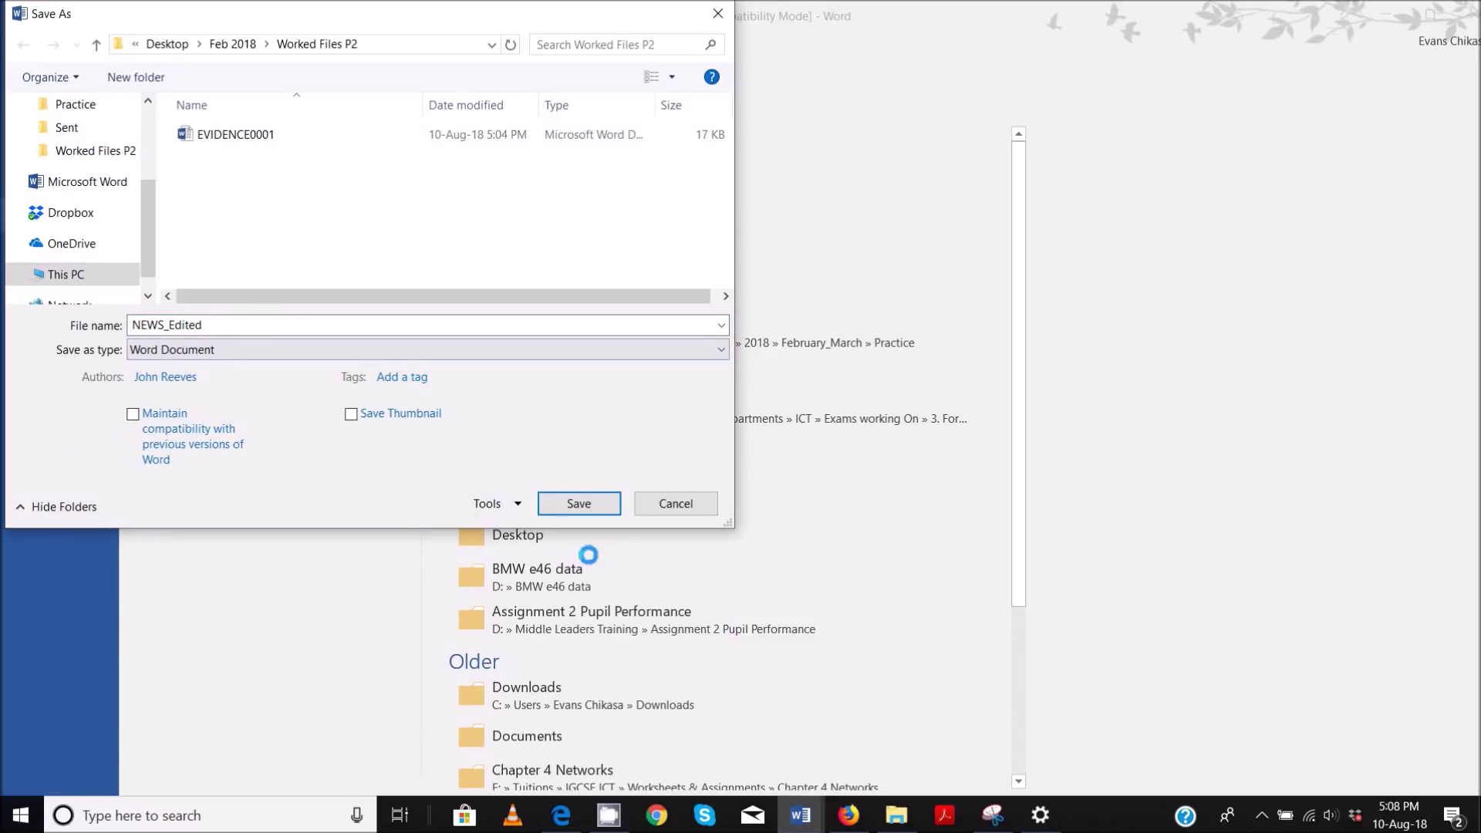
{"action": "left_click", "coordinate": [600, 514]}
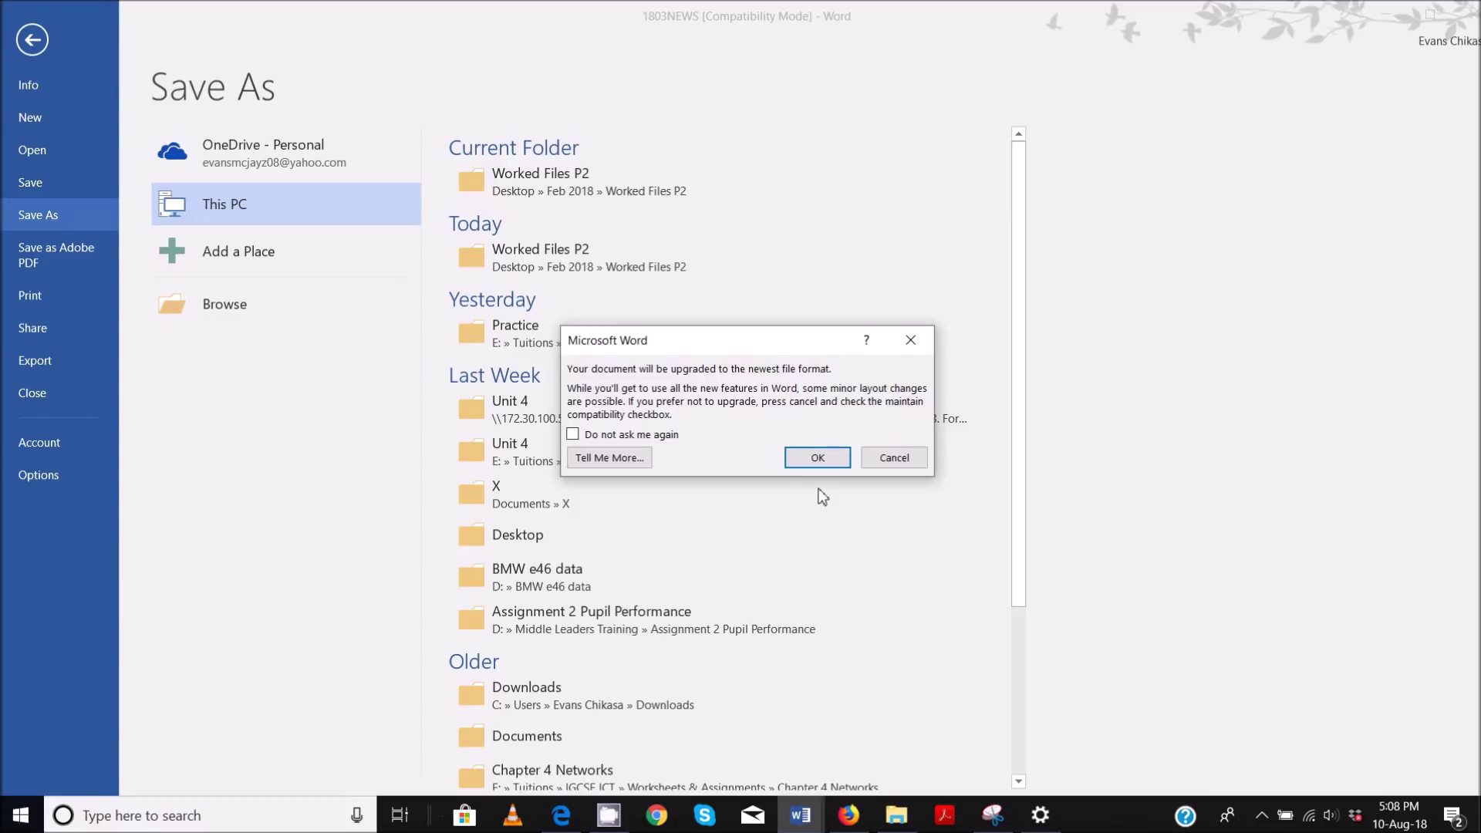
{"action": "left_click", "coordinate": [810, 463]}
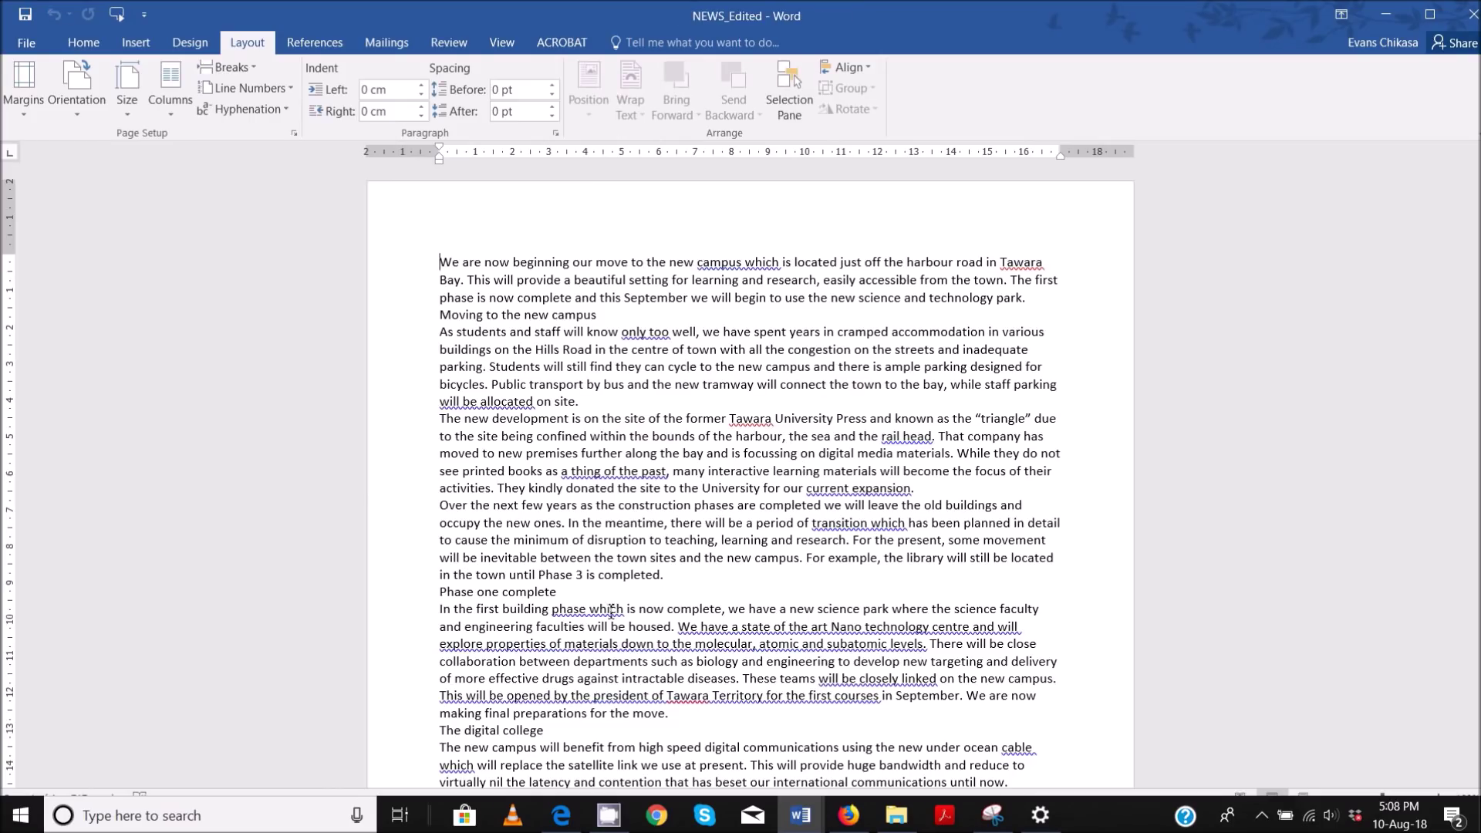
- Highlight the two-line EVIDENCE 2 box text in the exam paper PDF
{"action": "left_click", "coordinate": [563, 815]}
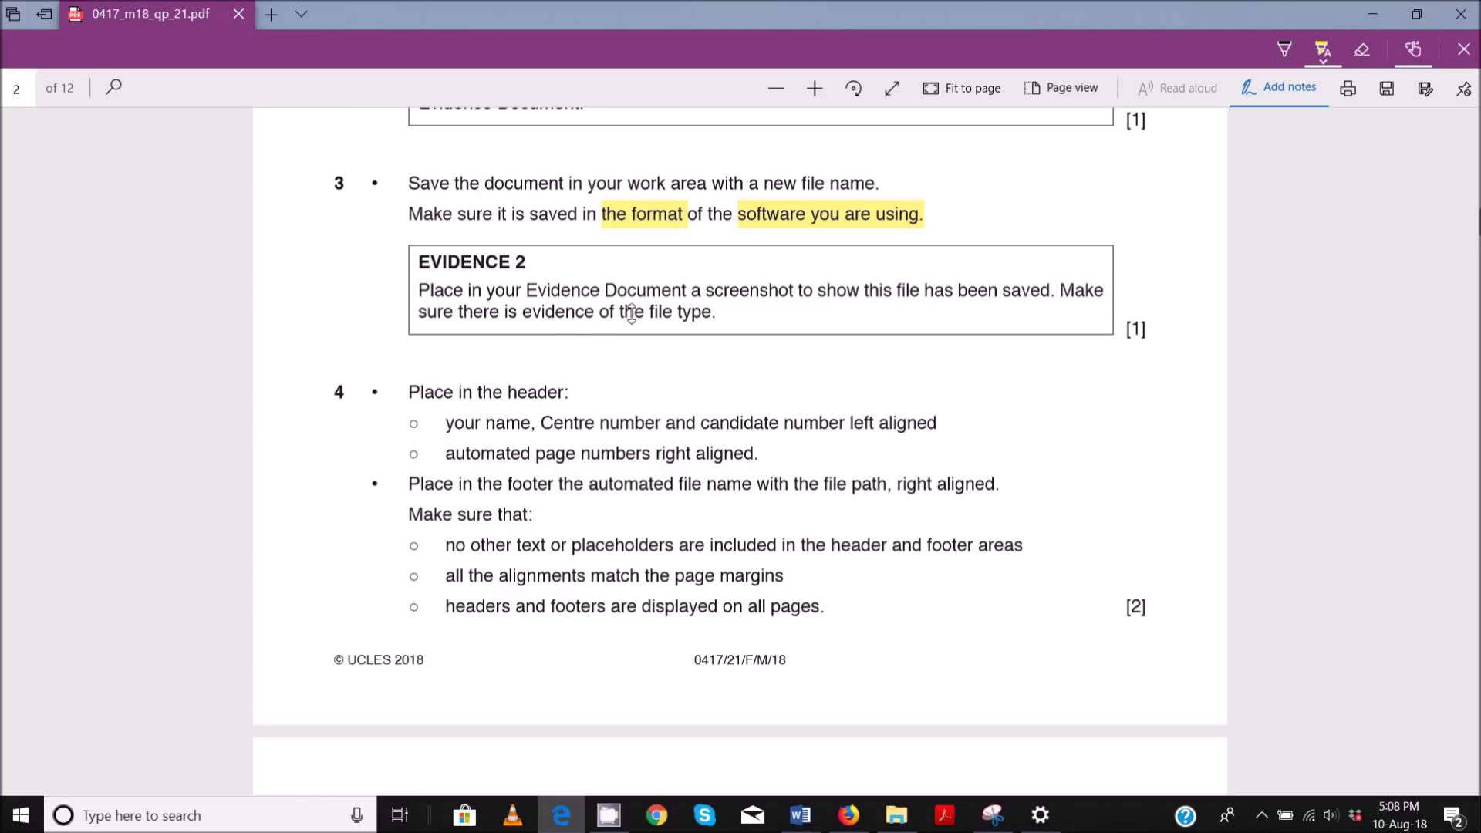
{"action": "left_click_drag", "start_coordinate": [422, 289], "coordinate": [738, 318]}
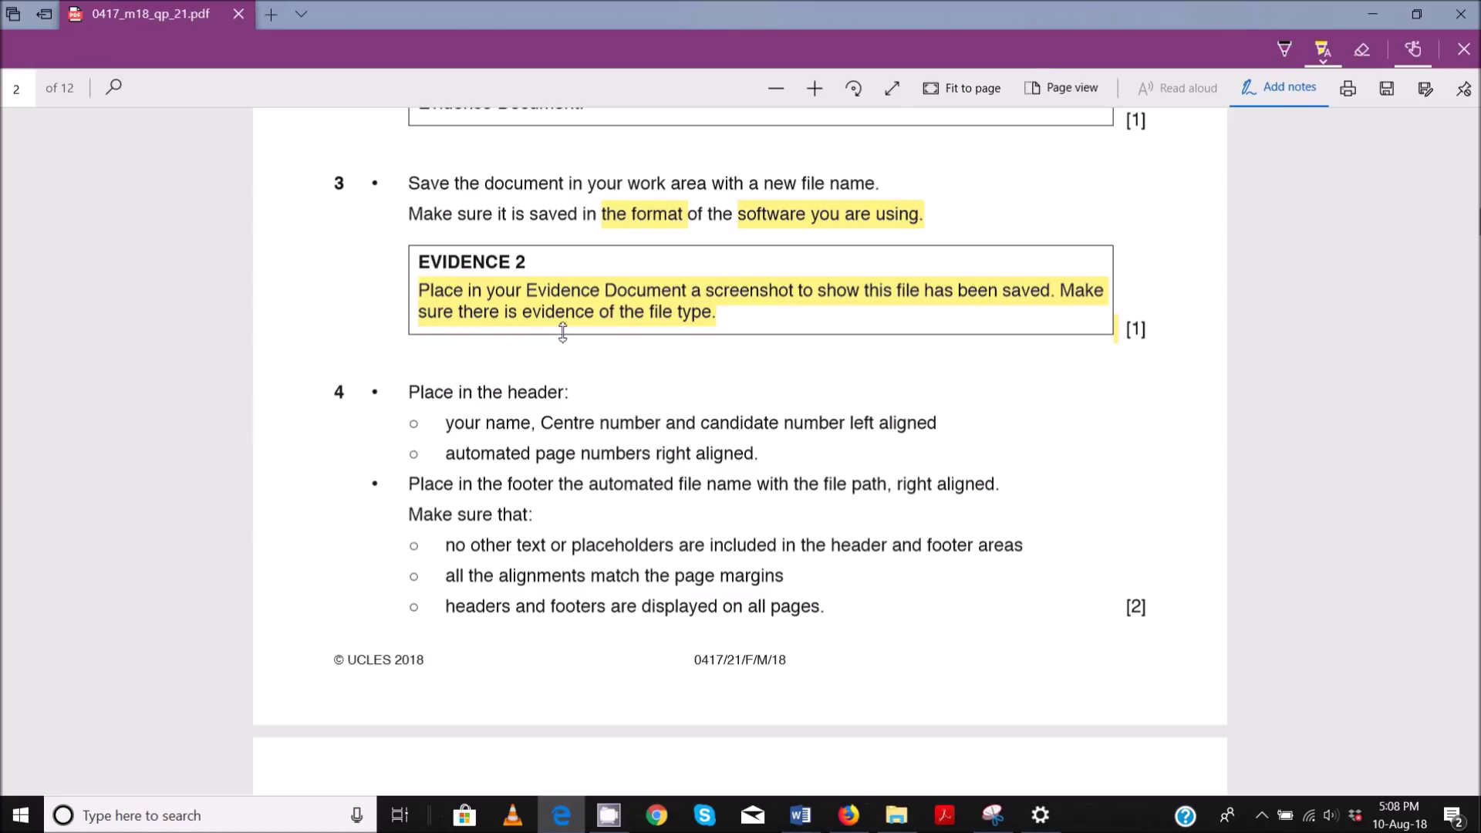
{"action": "mouse_move", "coordinate": [800, 815]}
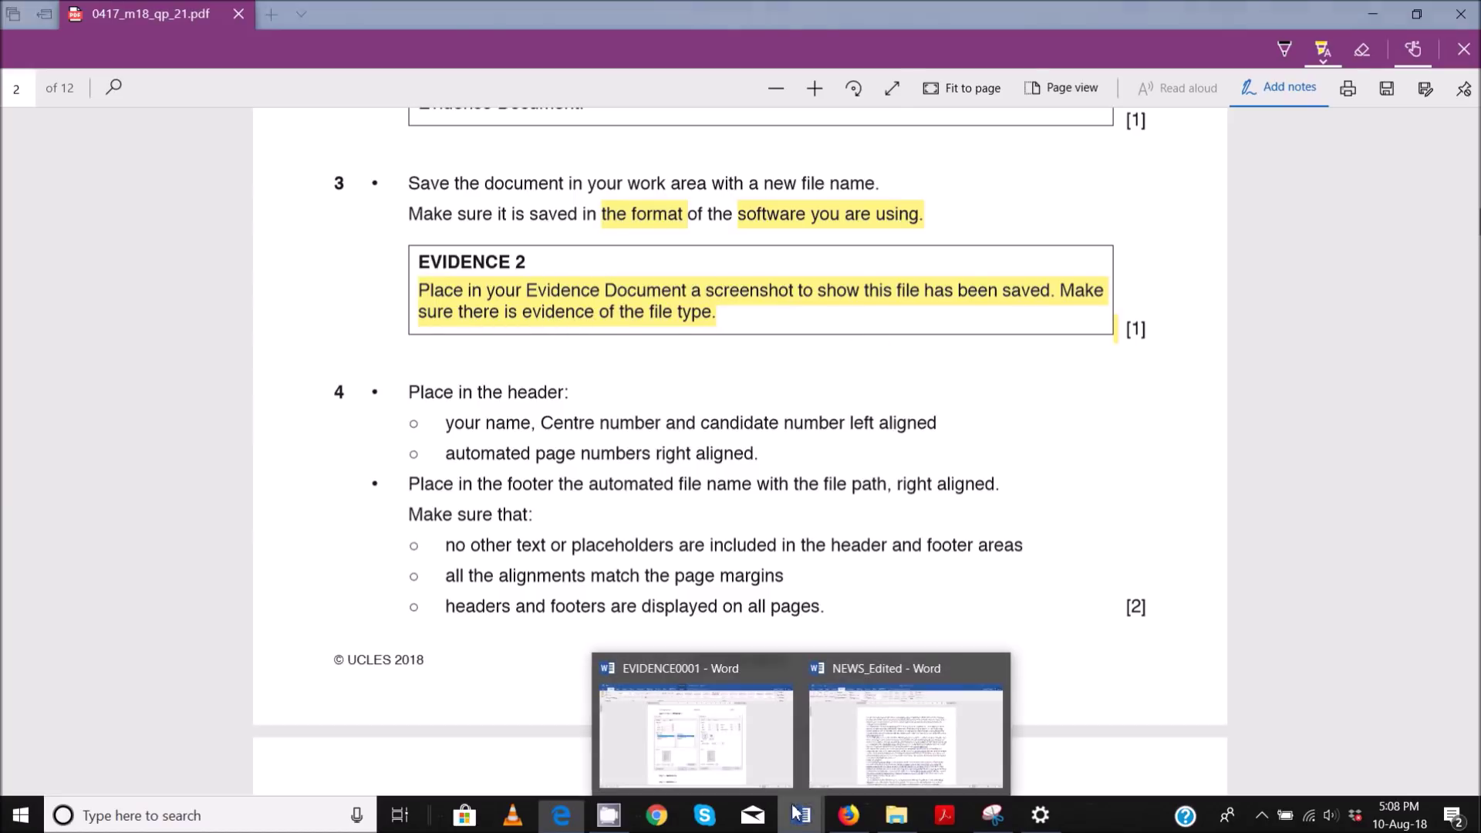
{"action": "left_click", "coordinate": [915, 752]}
- Check NEWS_Edited's name and type in the Worked Files P2 Save As dialog, then cancel
{"action": "left_click", "coordinate": [23, 51]}
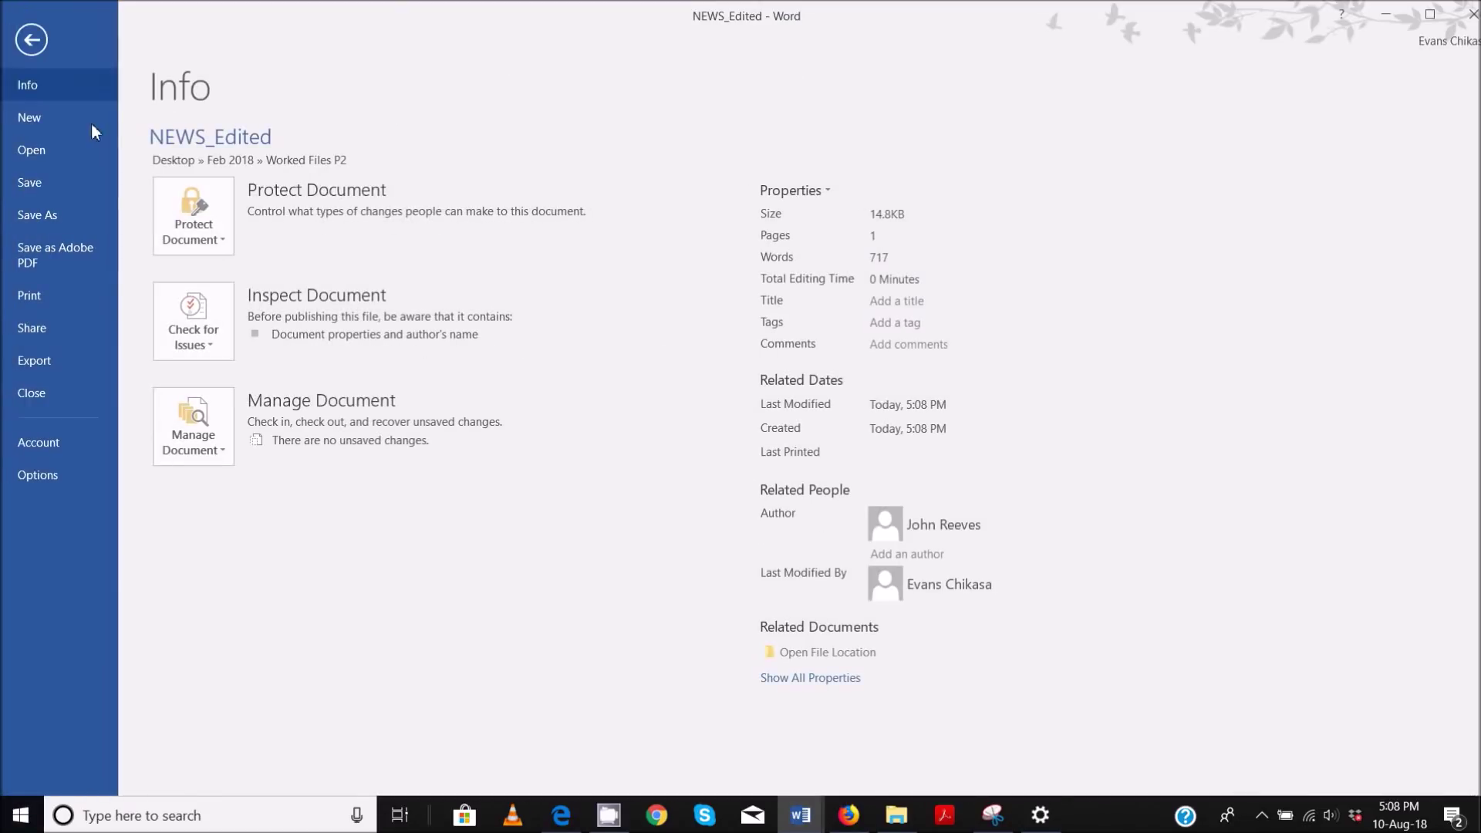
{"action": "left_click", "coordinate": [63, 210]}
{"action": "left_click", "coordinate": [529, 178]}
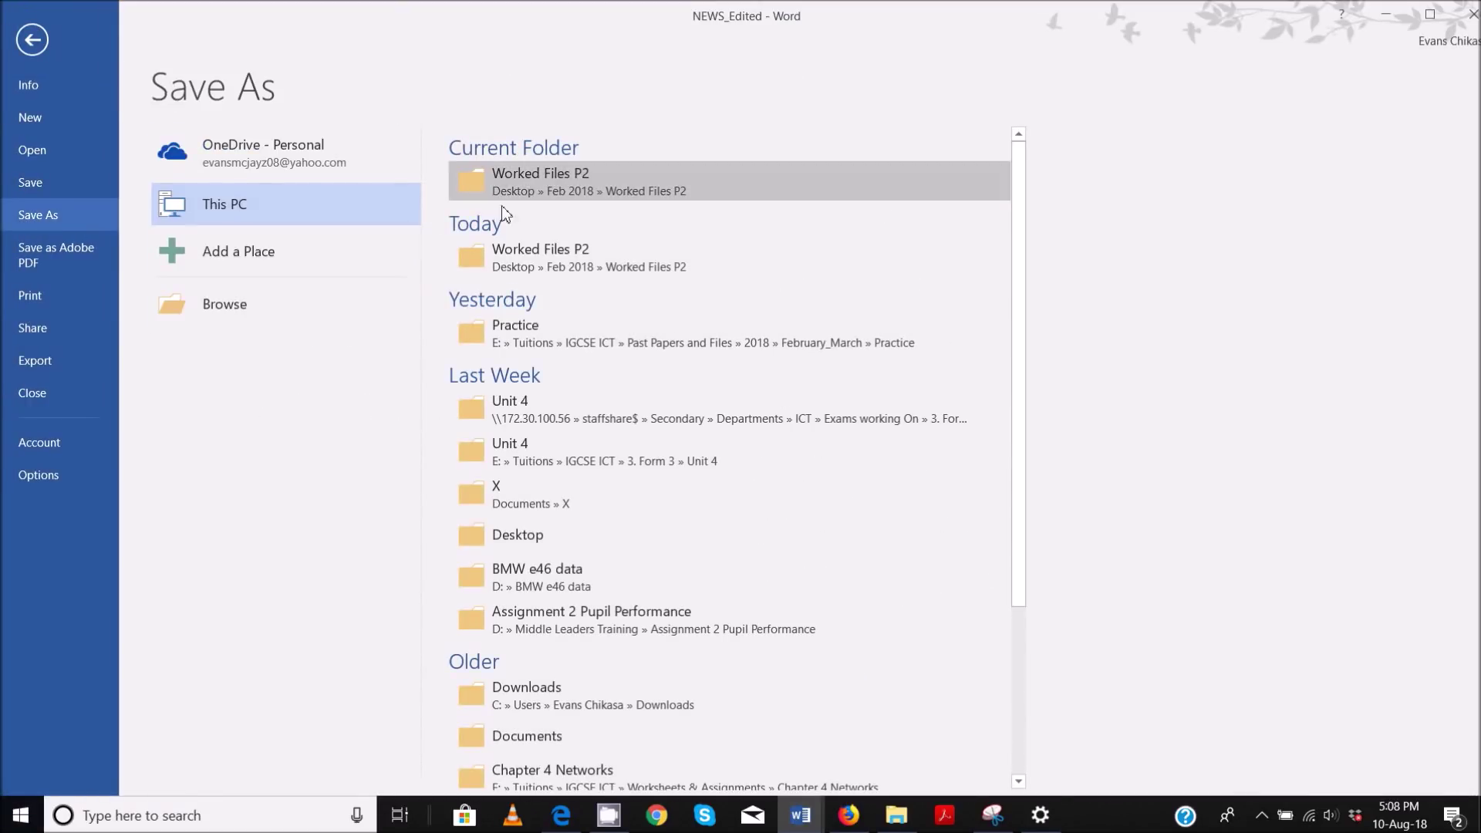
{"action": "mouse_move", "coordinate": [108, 15]}
{"action": "left_mouse_down"}
{"action": "mouse_move", "coordinate": [231, 139]}
{"action": "mouse_move", "coordinate": [368, 112]}
{"action": "left_mouse_up"}
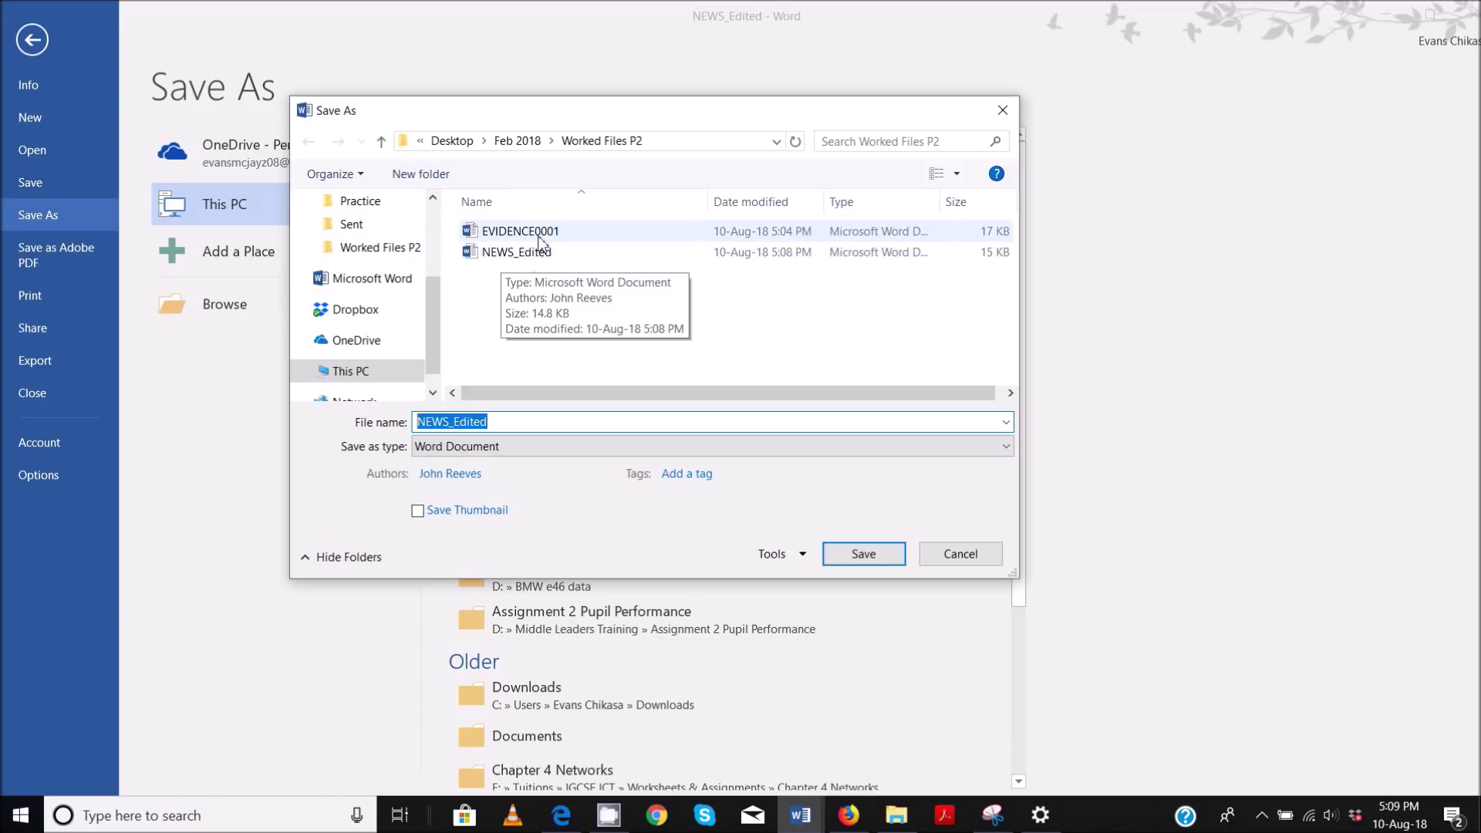
{"action": "left_click", "coordinate": [536, 260]}
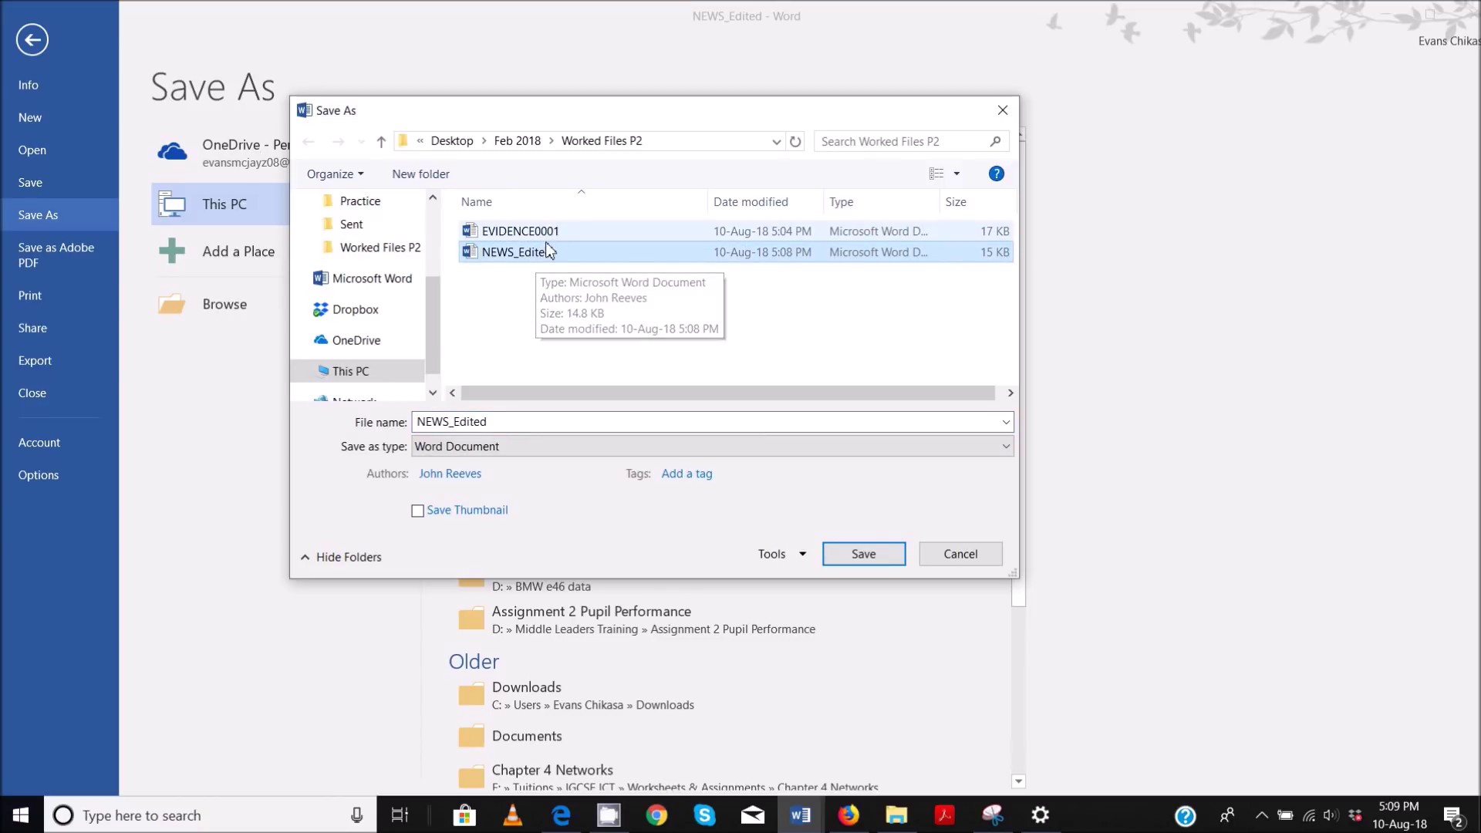
{"action": "left_click", "coordinate": [539, 345]}
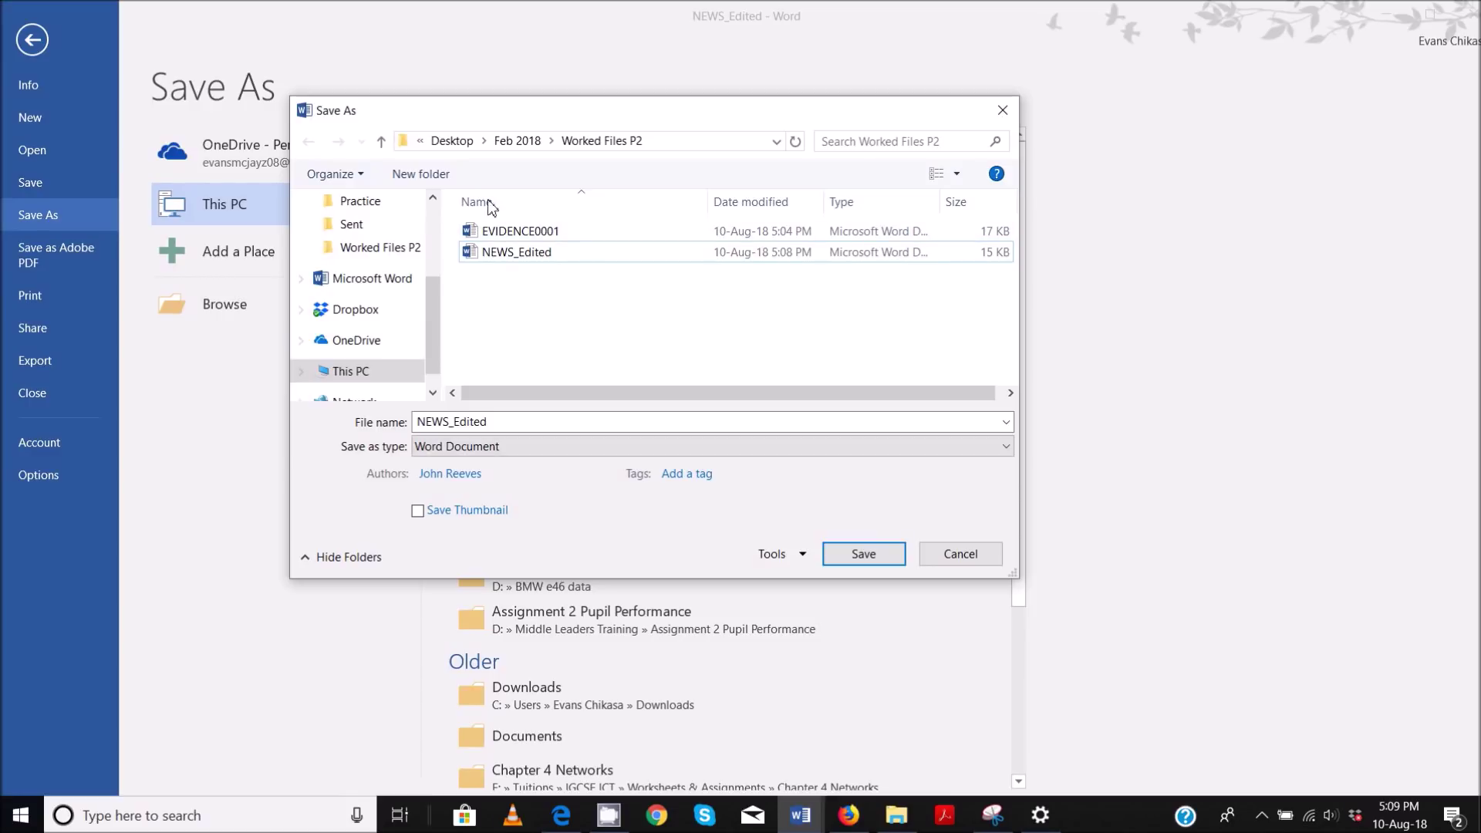
{"action": "left_click", "coordinate": [523, 426]}
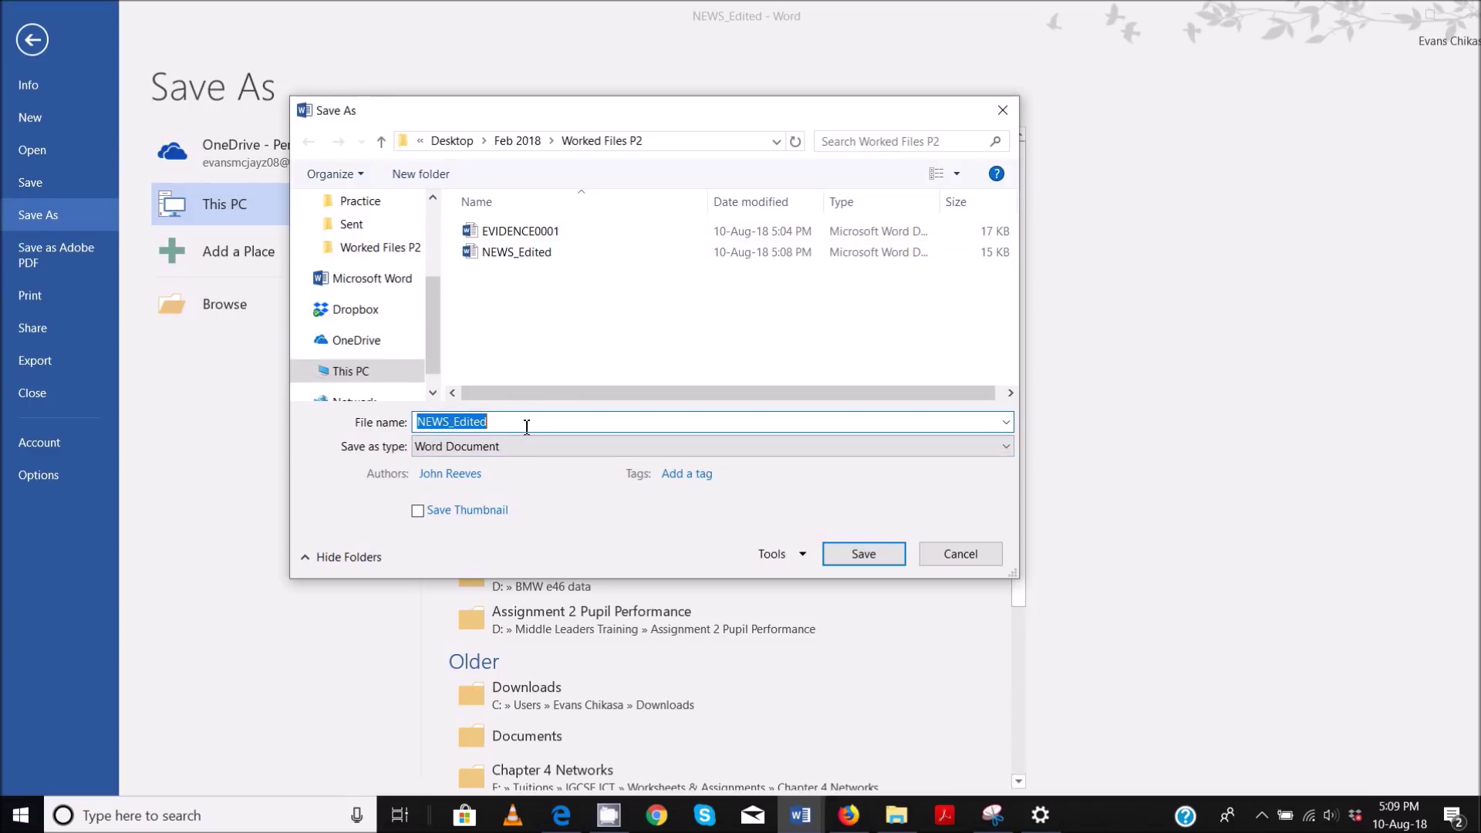
{"action": "left_click", "coordinate": [527, 426]}
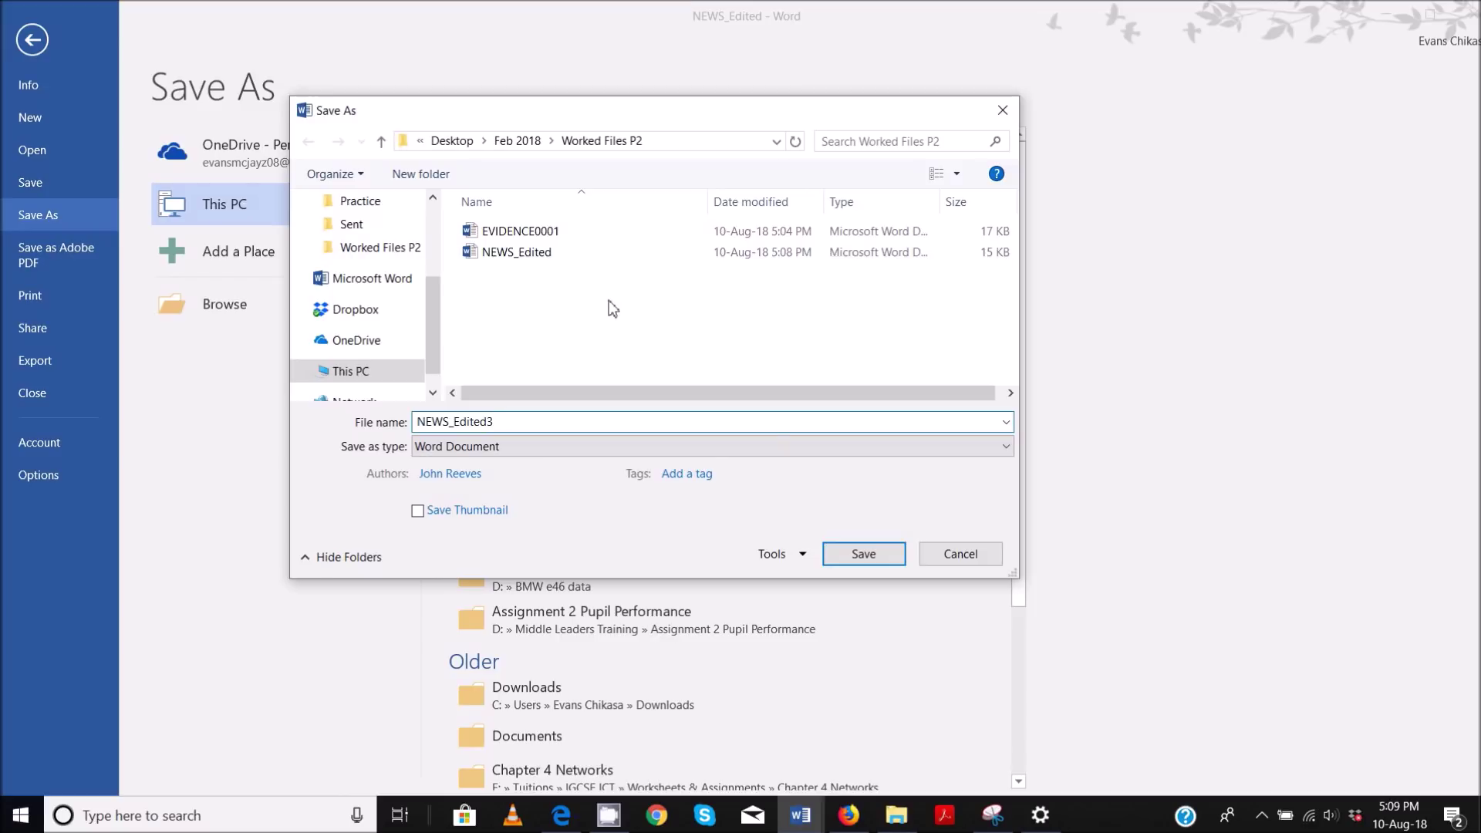
{"action": "left_click_drag", "start_coordinate": [502, 422], "coordinate": [395, 422]}
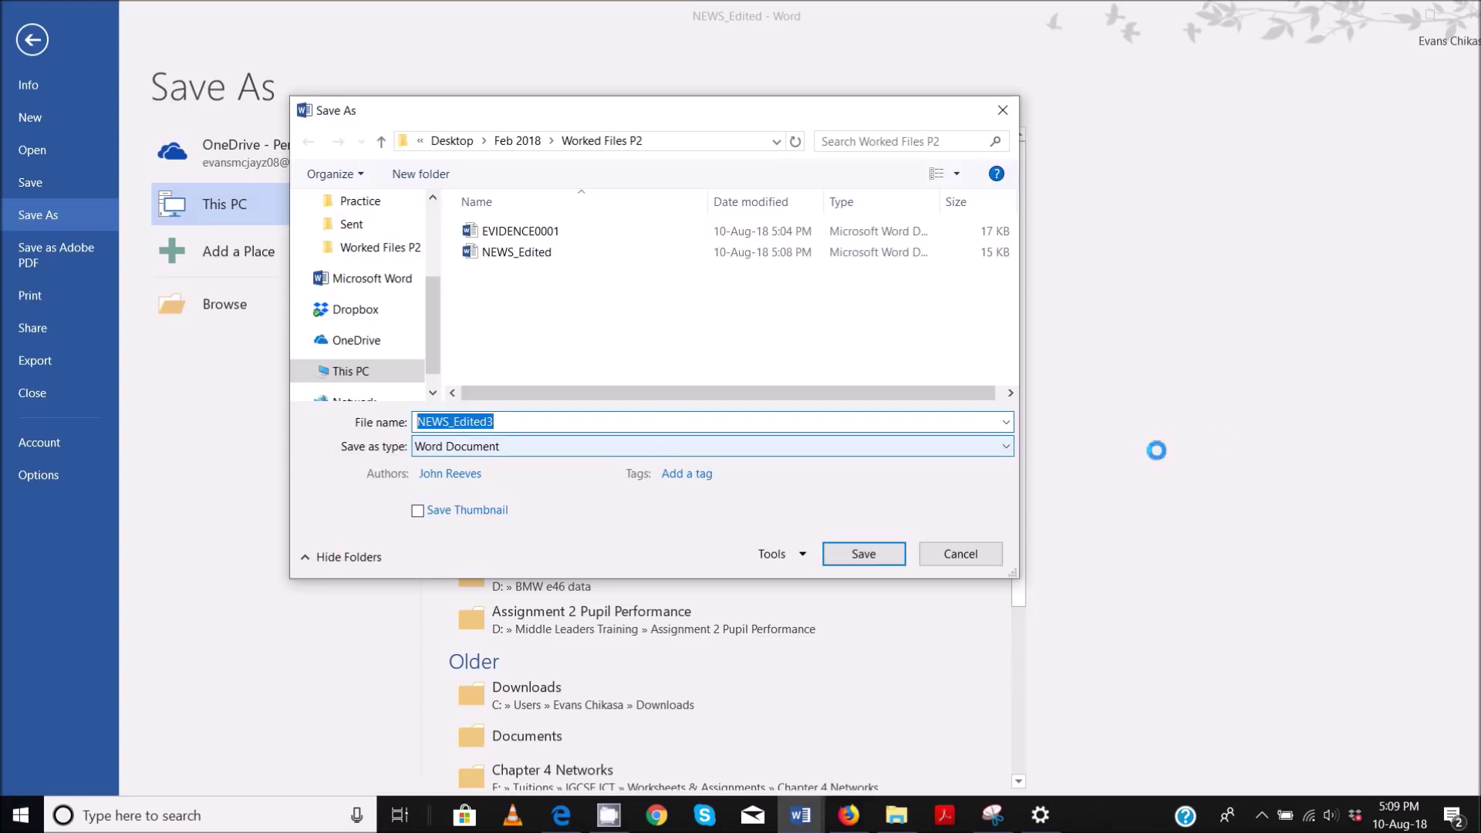
{"action": "left_click", "coordinate": [960, 558]}
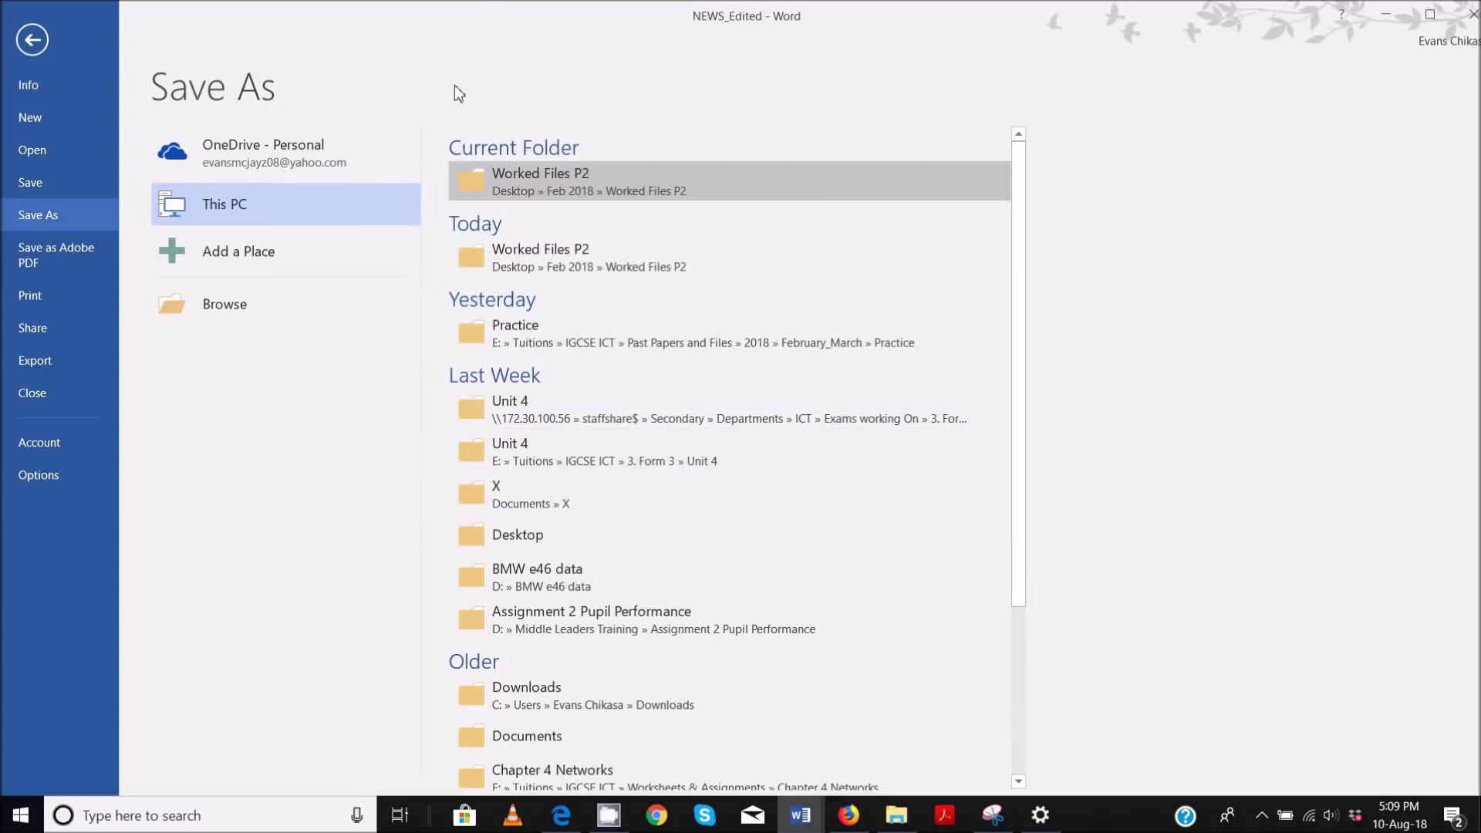
- Auto-fit the Type column so NEWS_Edited shows as Microsoft Word Document
{"action": "left_click", "coordinate": [32, 39]}
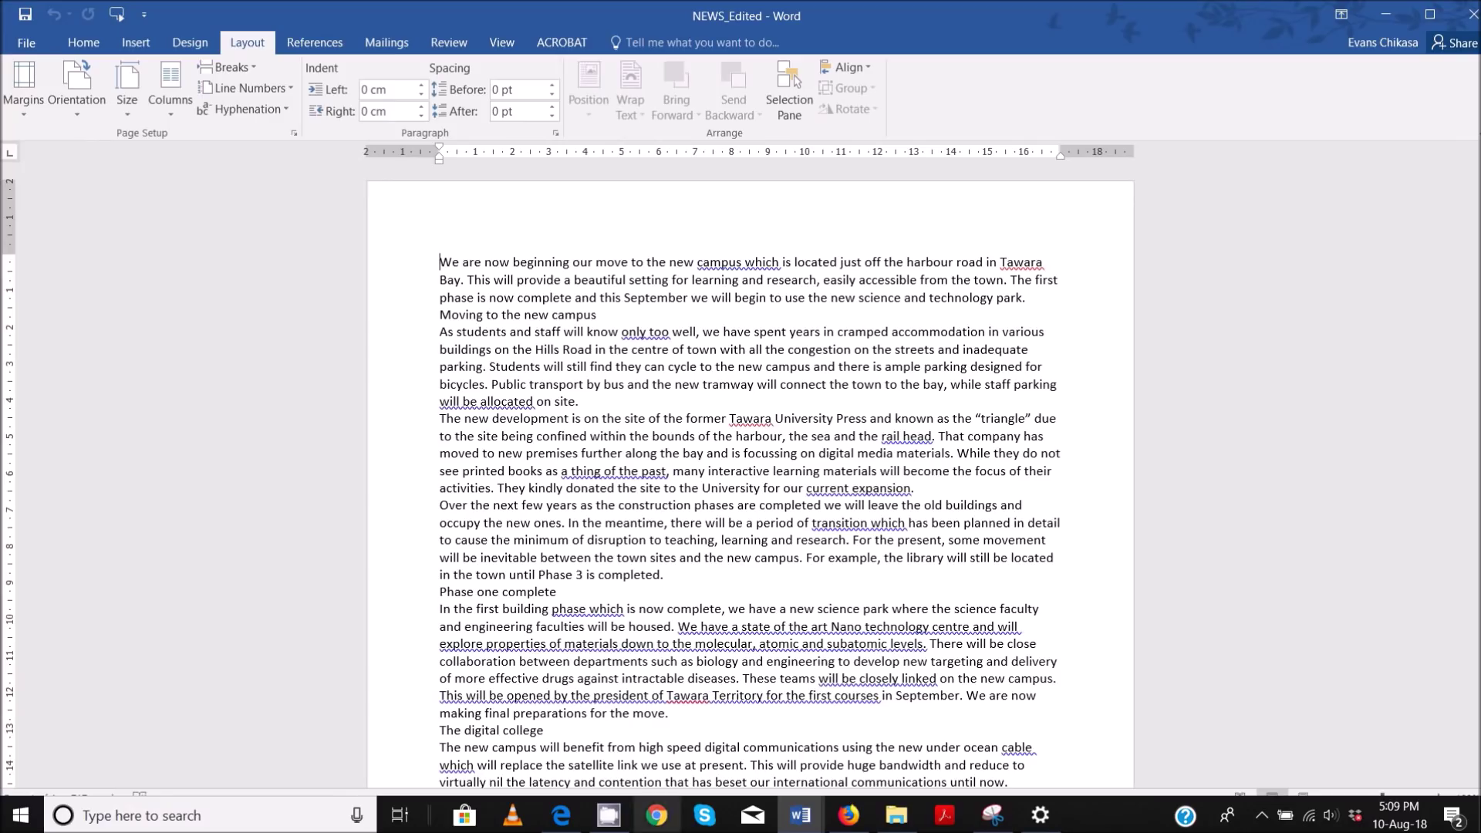
{"action": "left_click", "coordinate": [897, 816]}
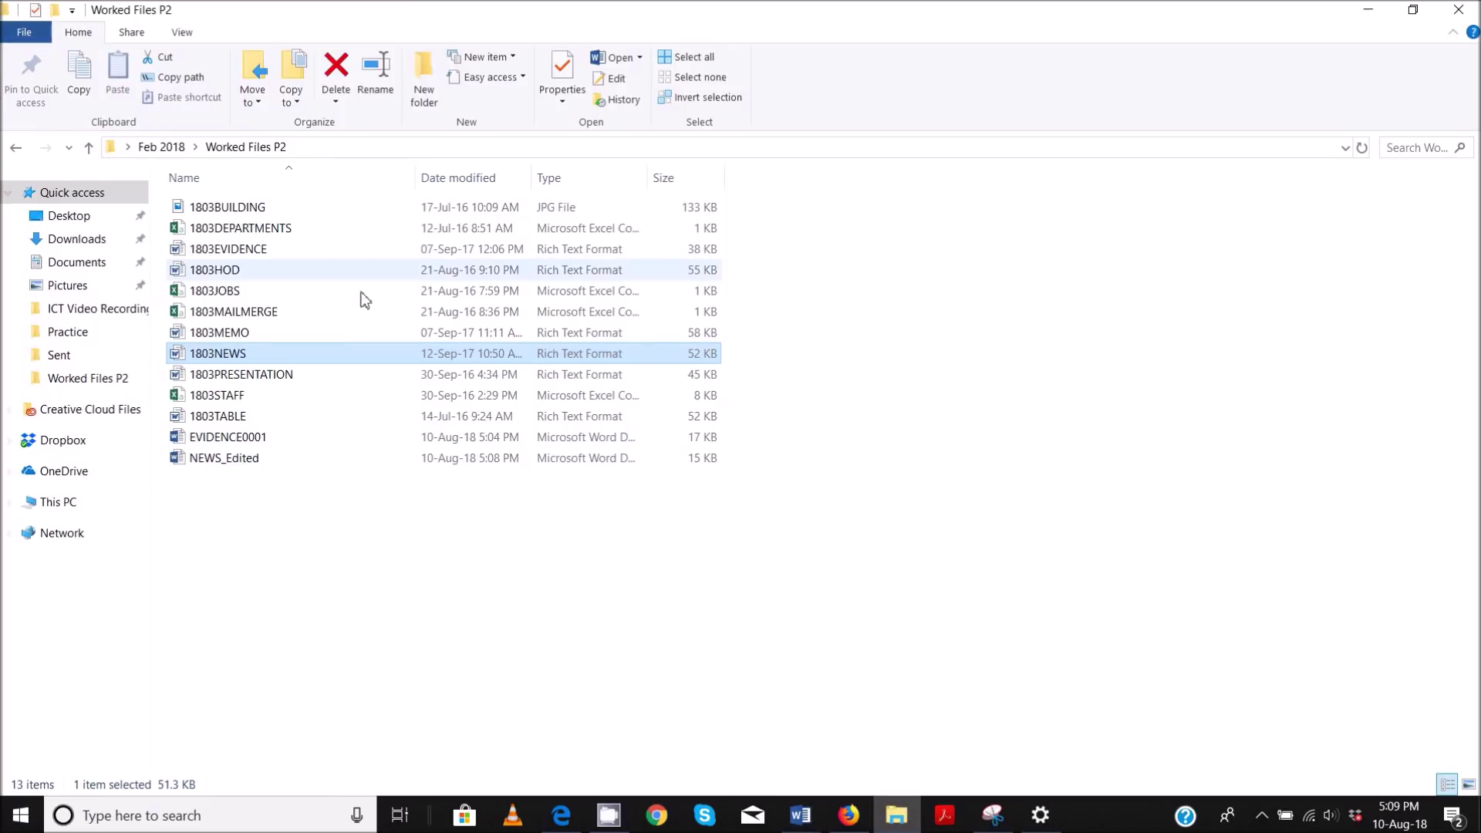
{"action": "left_click", "coordinate": [363, 565]}
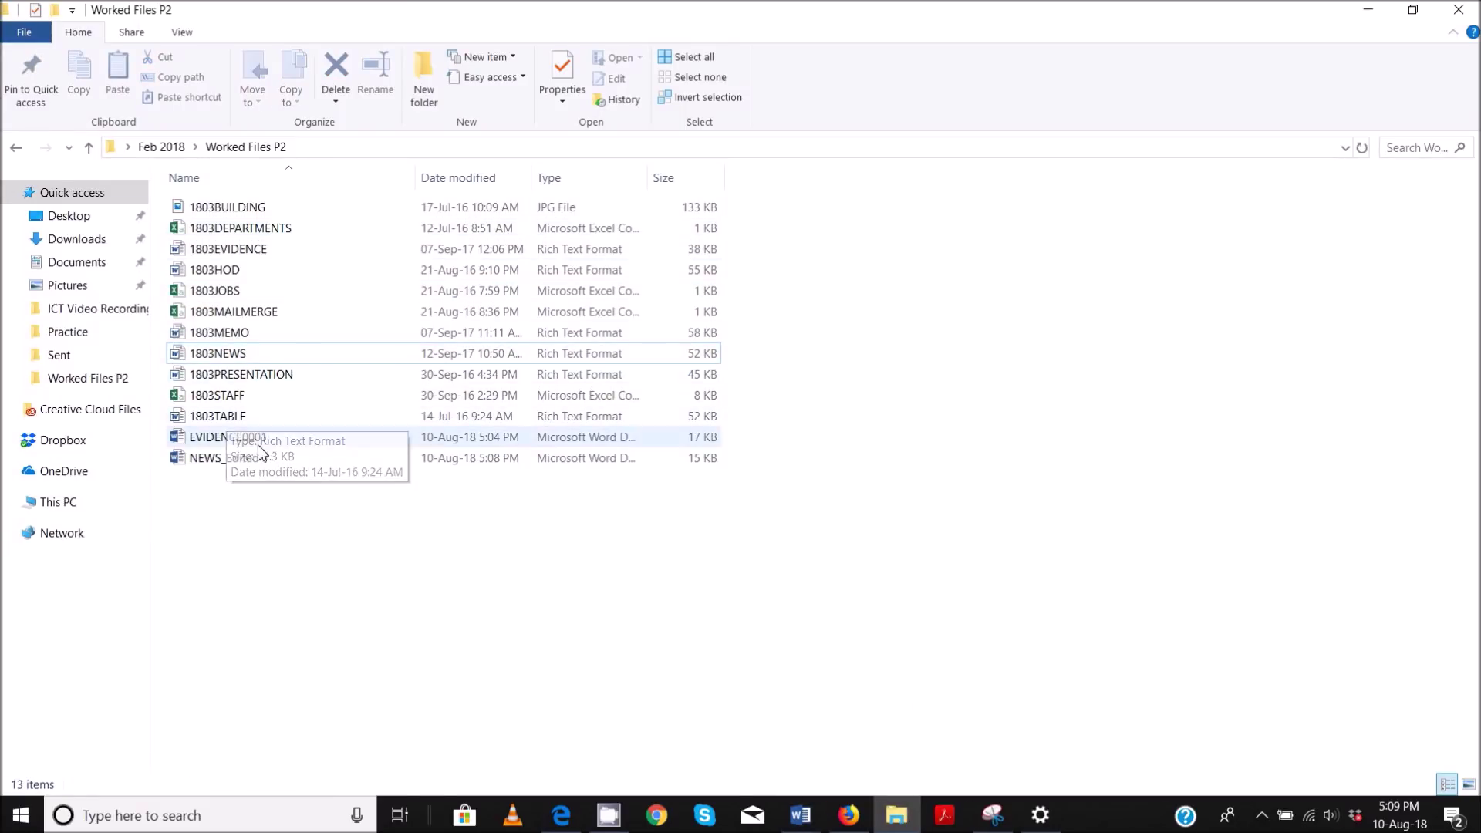
{"action": "left_click", "coordinate": [236, 465]}
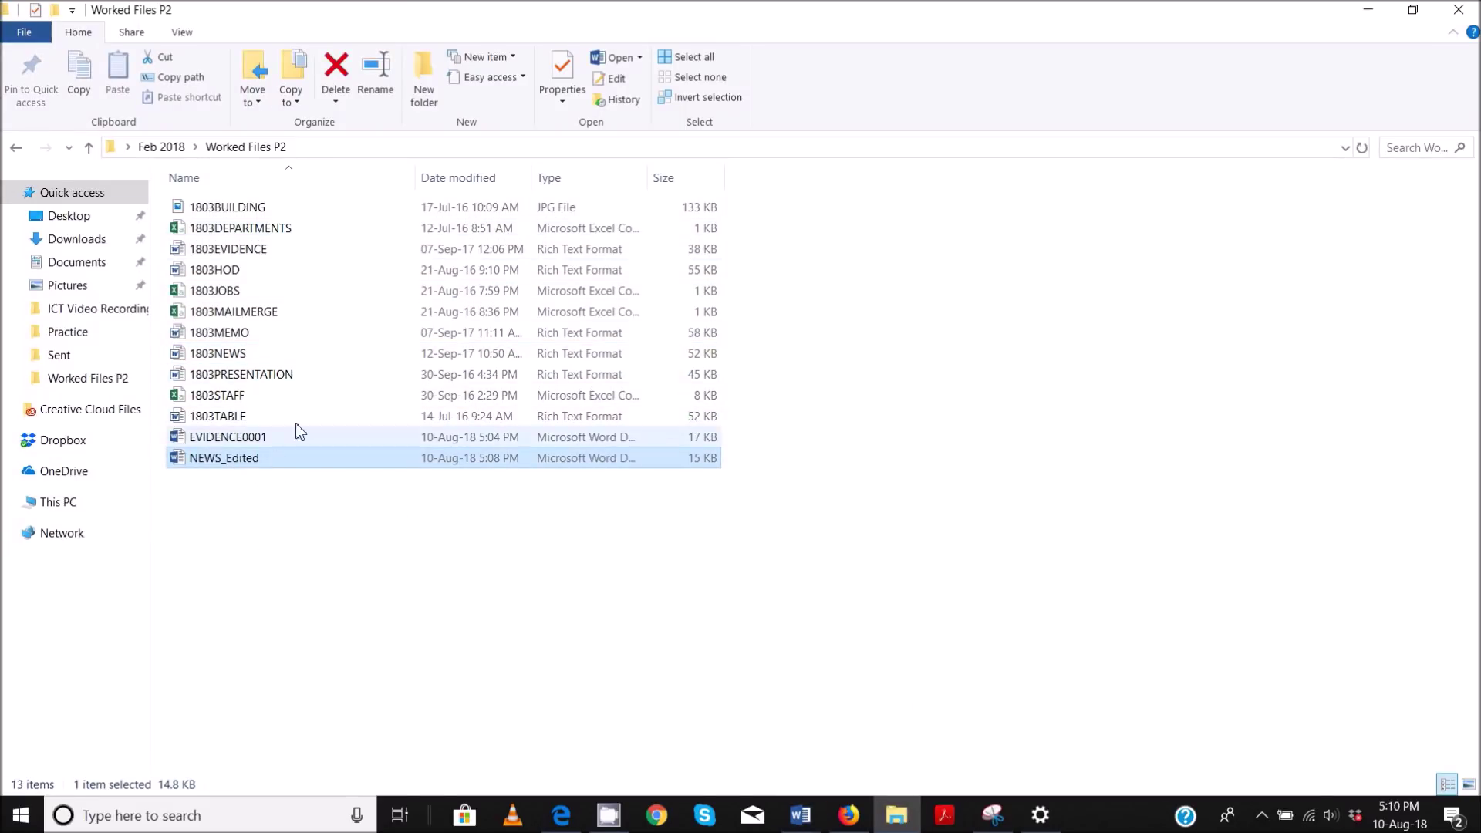
{"action": "double_click", "coordinate": [649, 181]}
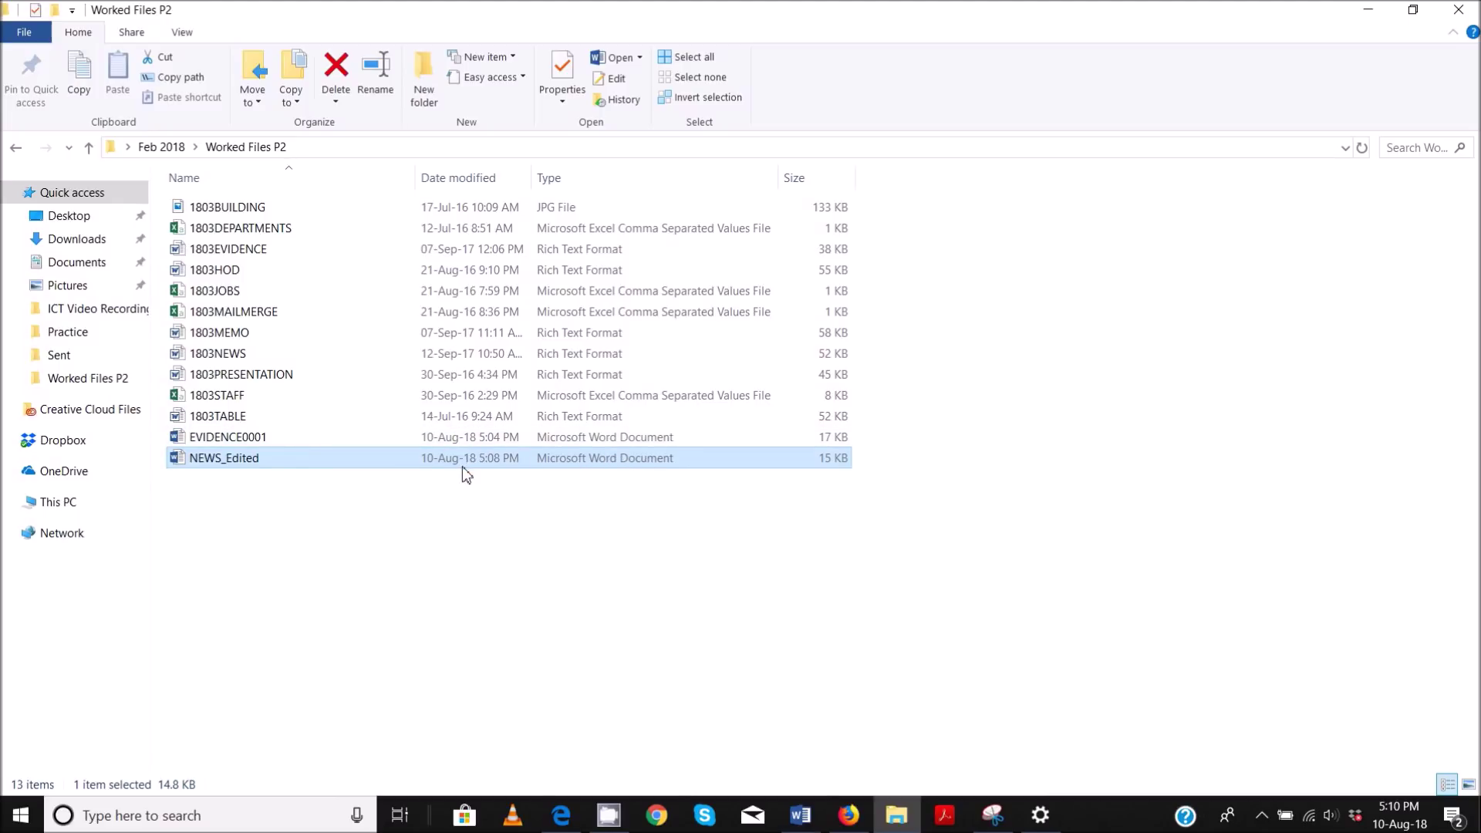
- Take a rectangular snip of the Worked Files P2 window showing NEWS_Edited
{"action": "mouse_move", "coordinate": [1007, 819]}
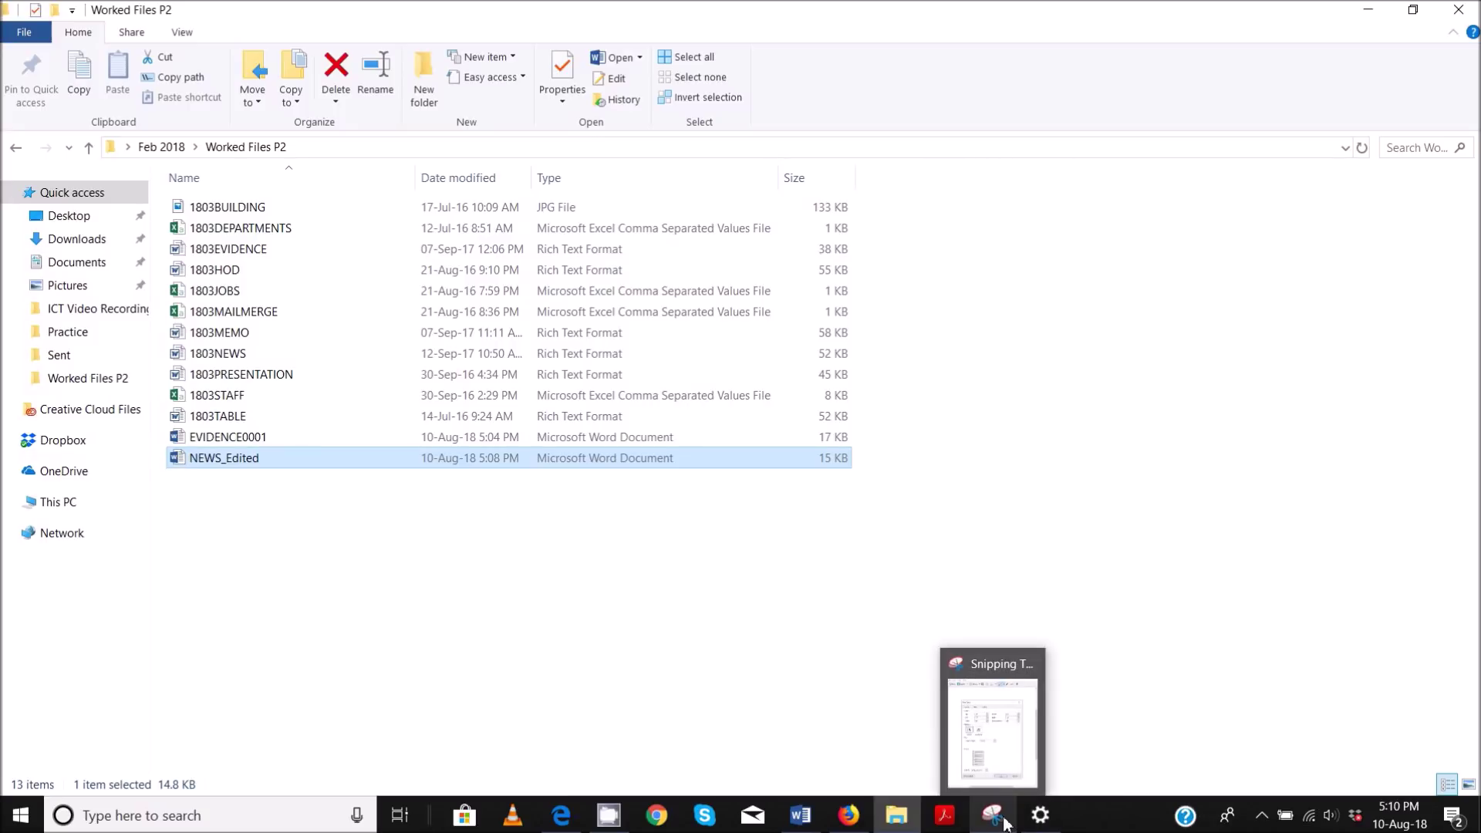
{"action": "left_click", "coordinate": [1010, 821]}
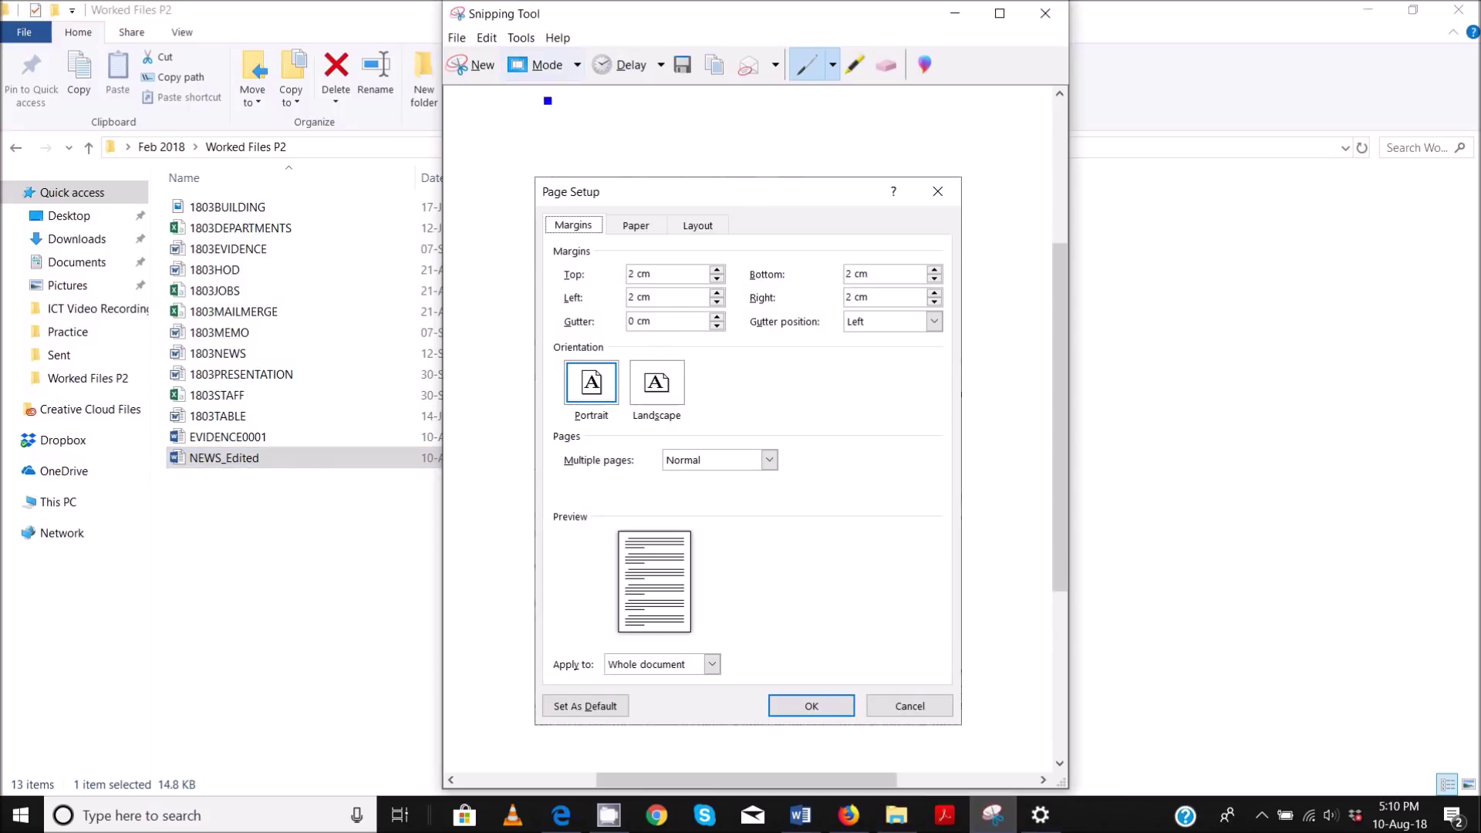
{"action": "left_click", "coordinate": [549, 75]}
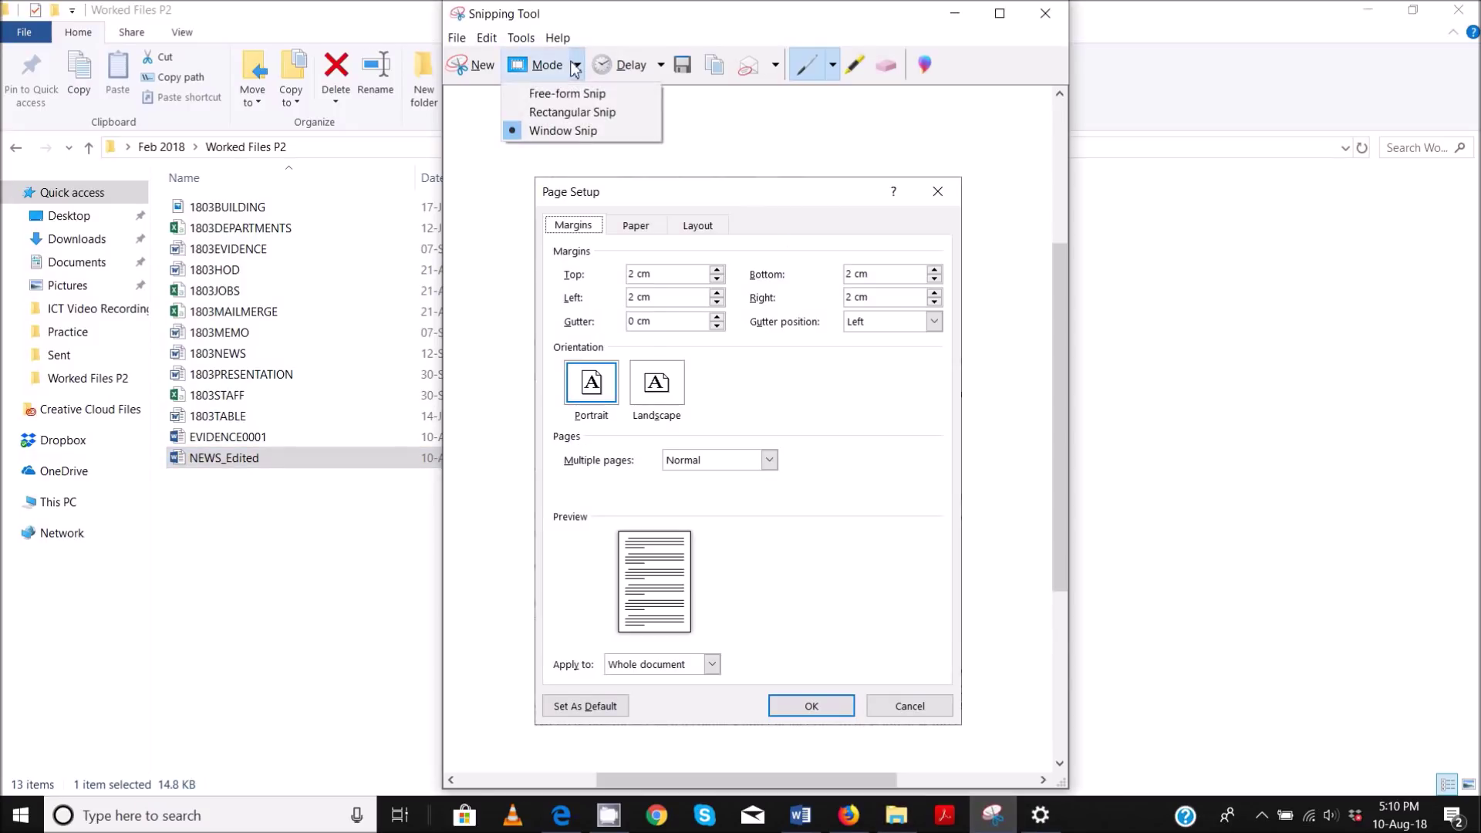
{"action": "left_click", "coordinate": [559, 113]}
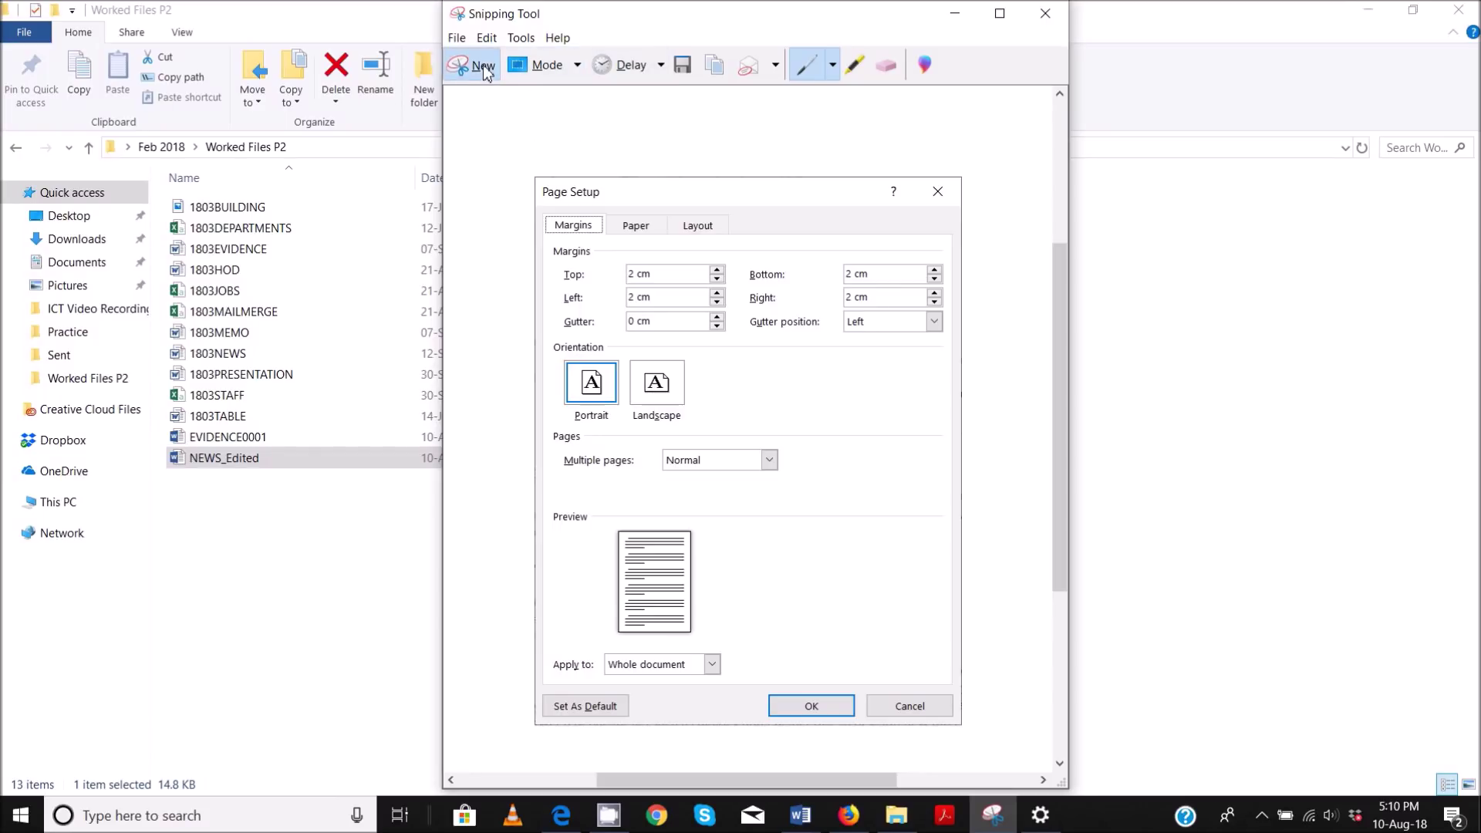
{"action": "left_click", "coordinate": [483, 65]}
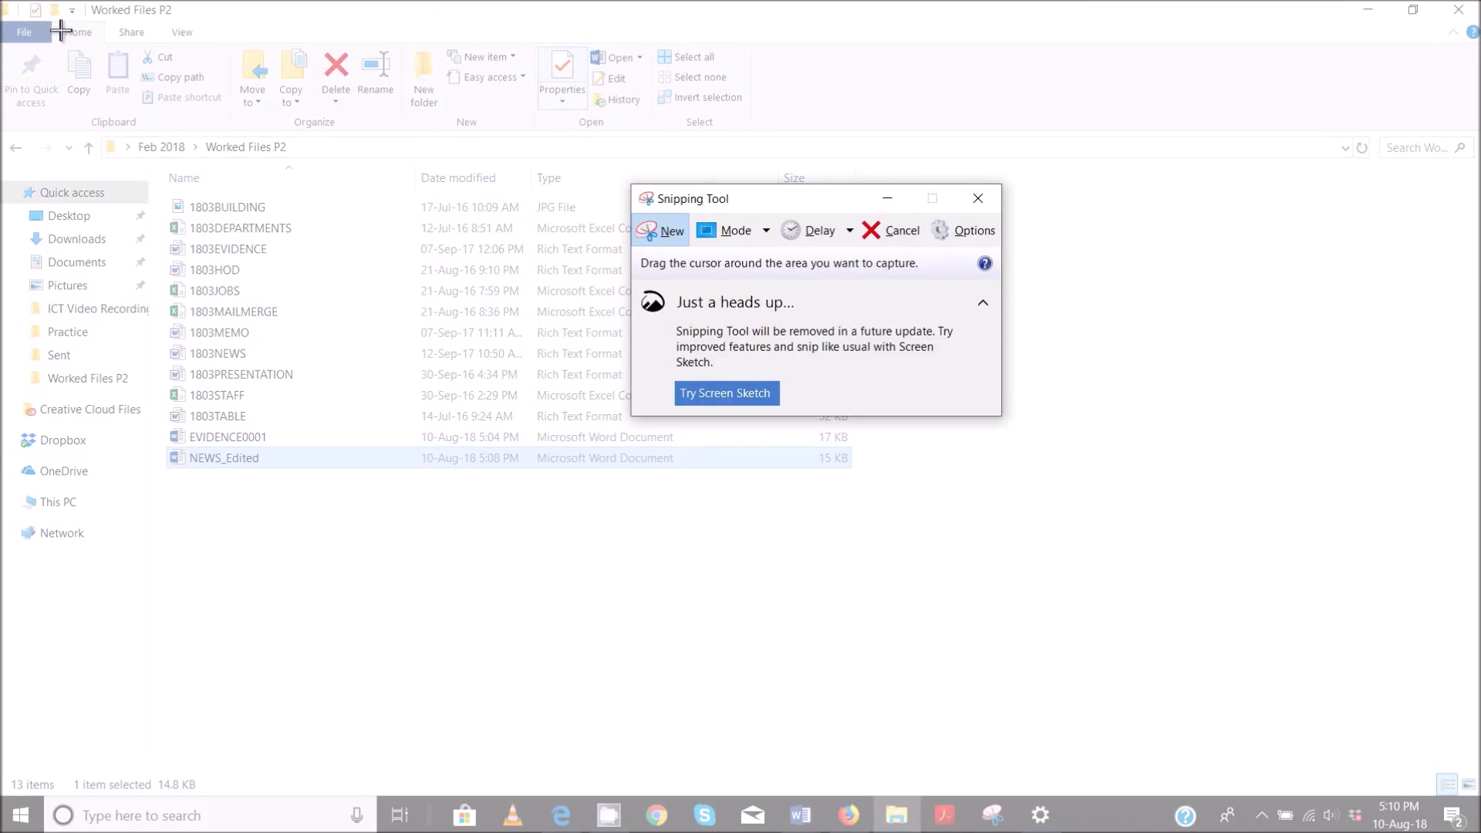
{"action": "left_click_drag", "start_coordinate": [1, 1], "coordinate": [887, 512]}
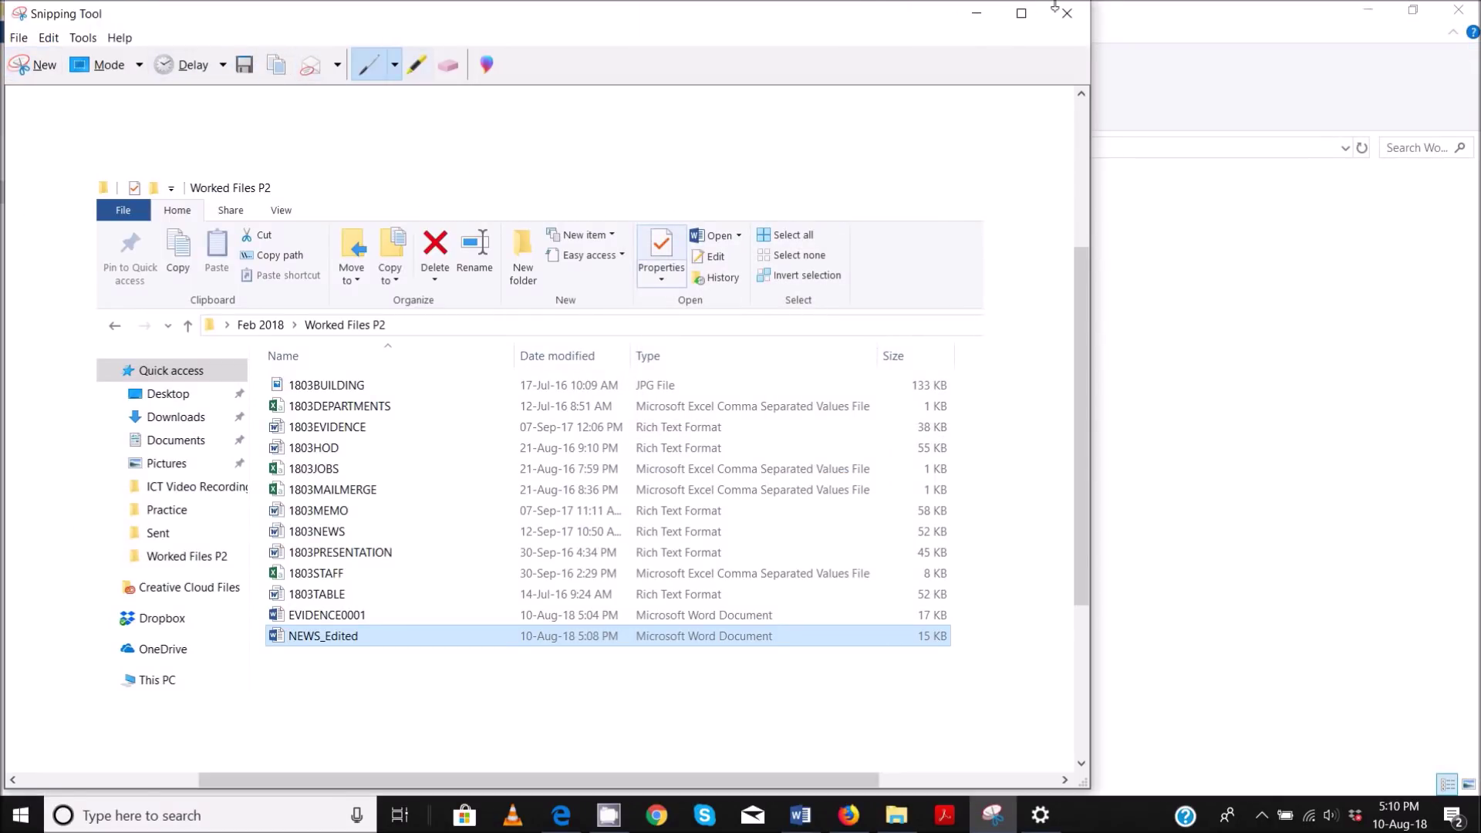
{"action": "left_click", "coordinate": [976, 15]}
- Paste the folder snip under Step 3 – Evidence 2 in EVIDENCE0001
{"action": "mouse_move", "coordinate": [800, 815]}
{"action": "left_click", "coordinate": [700, 746]}
{"action": "scroll", "coordinate": [599, 556], "scroll_direction": "down", "scroll_amount": 3}
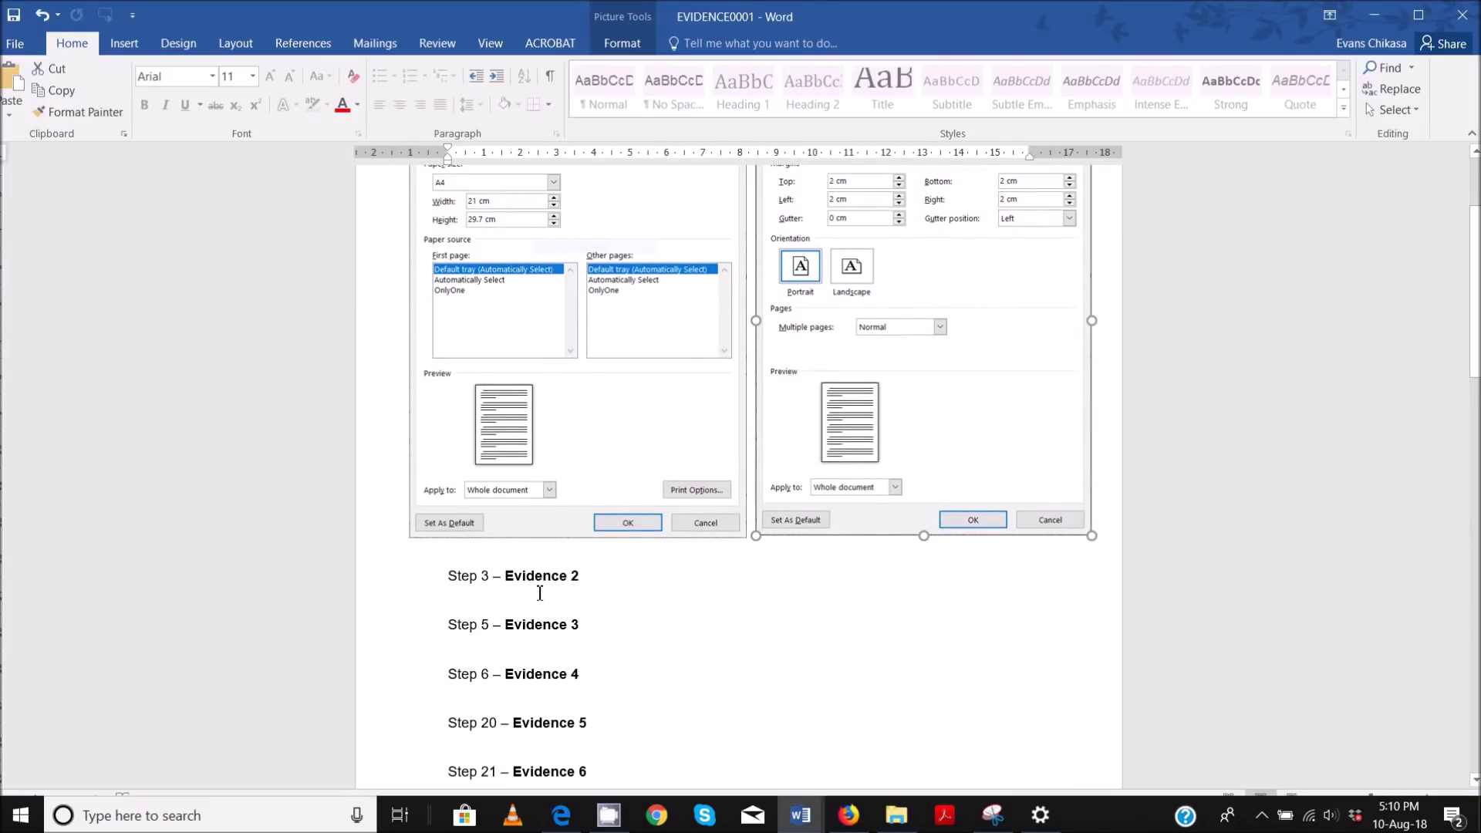
{"action": "left_click", "coordinate": [533, 602]}
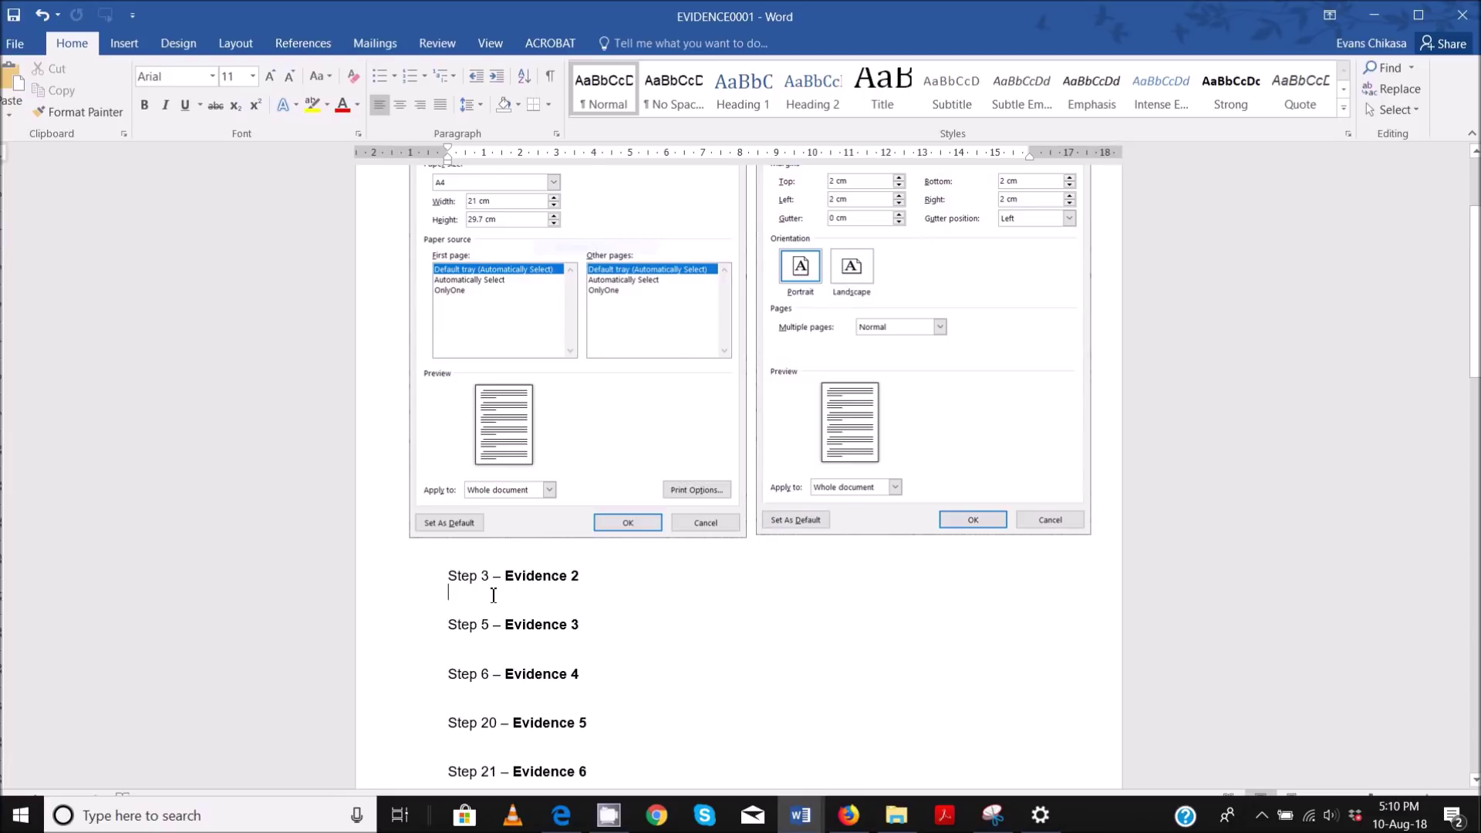
{"action": "key", "text": "ctrl+v"}
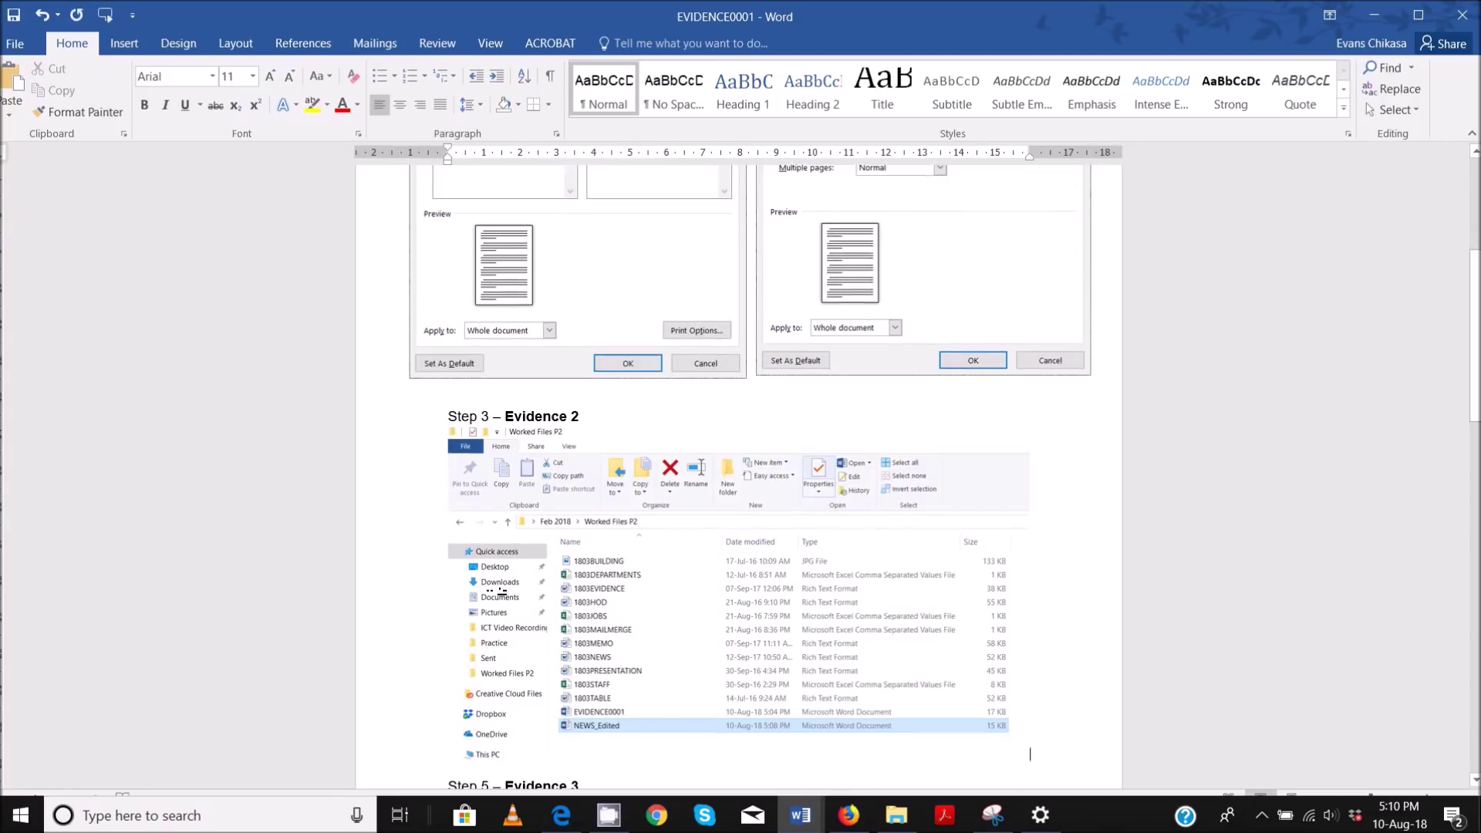
{"action": "scroll", "coordinate": [826, 419], "scroll_direction": "down", "scroll_amount": 3}
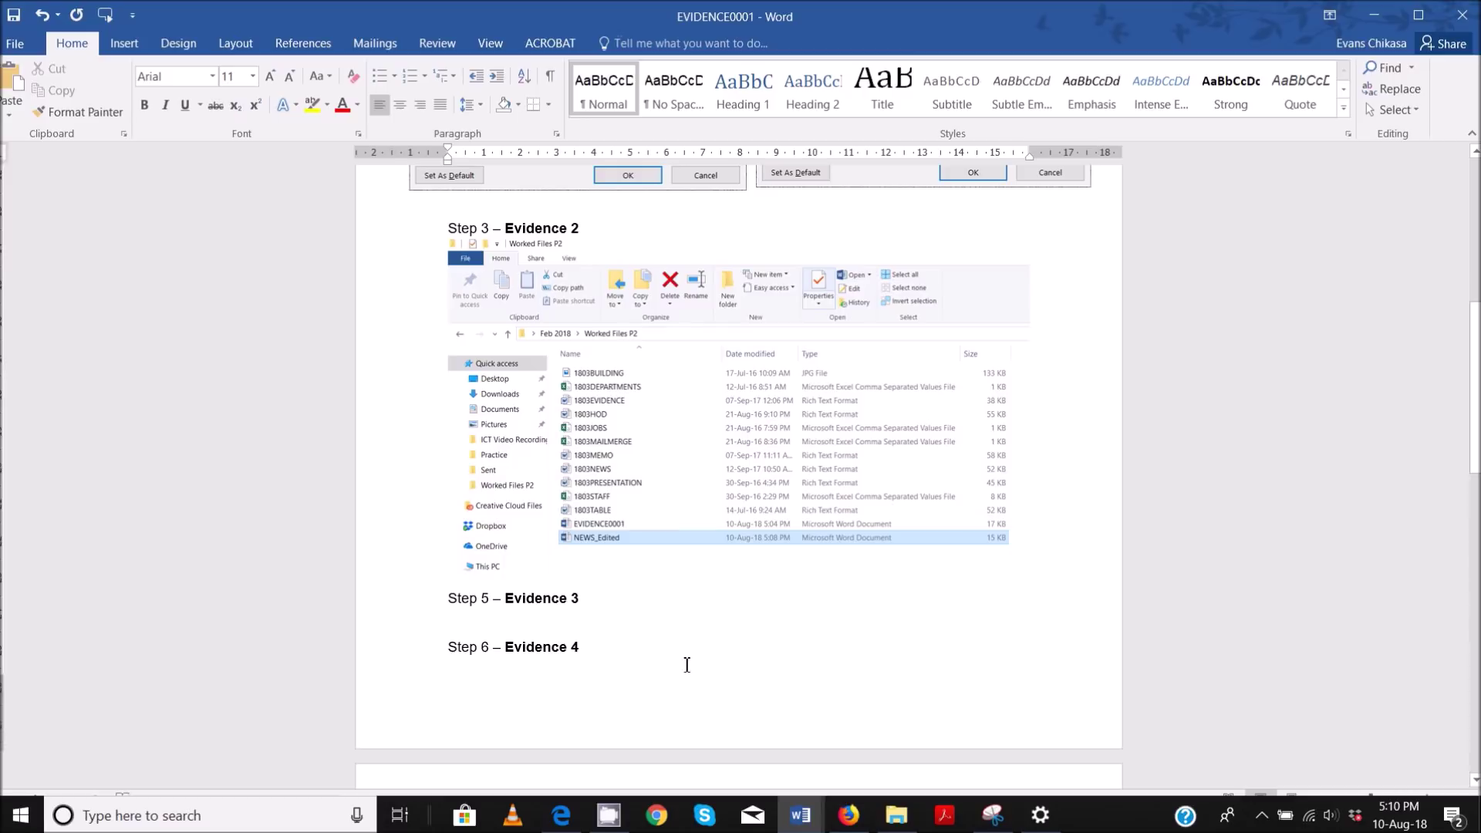
{"action": "left_click", "coordinate": [561, 815]}
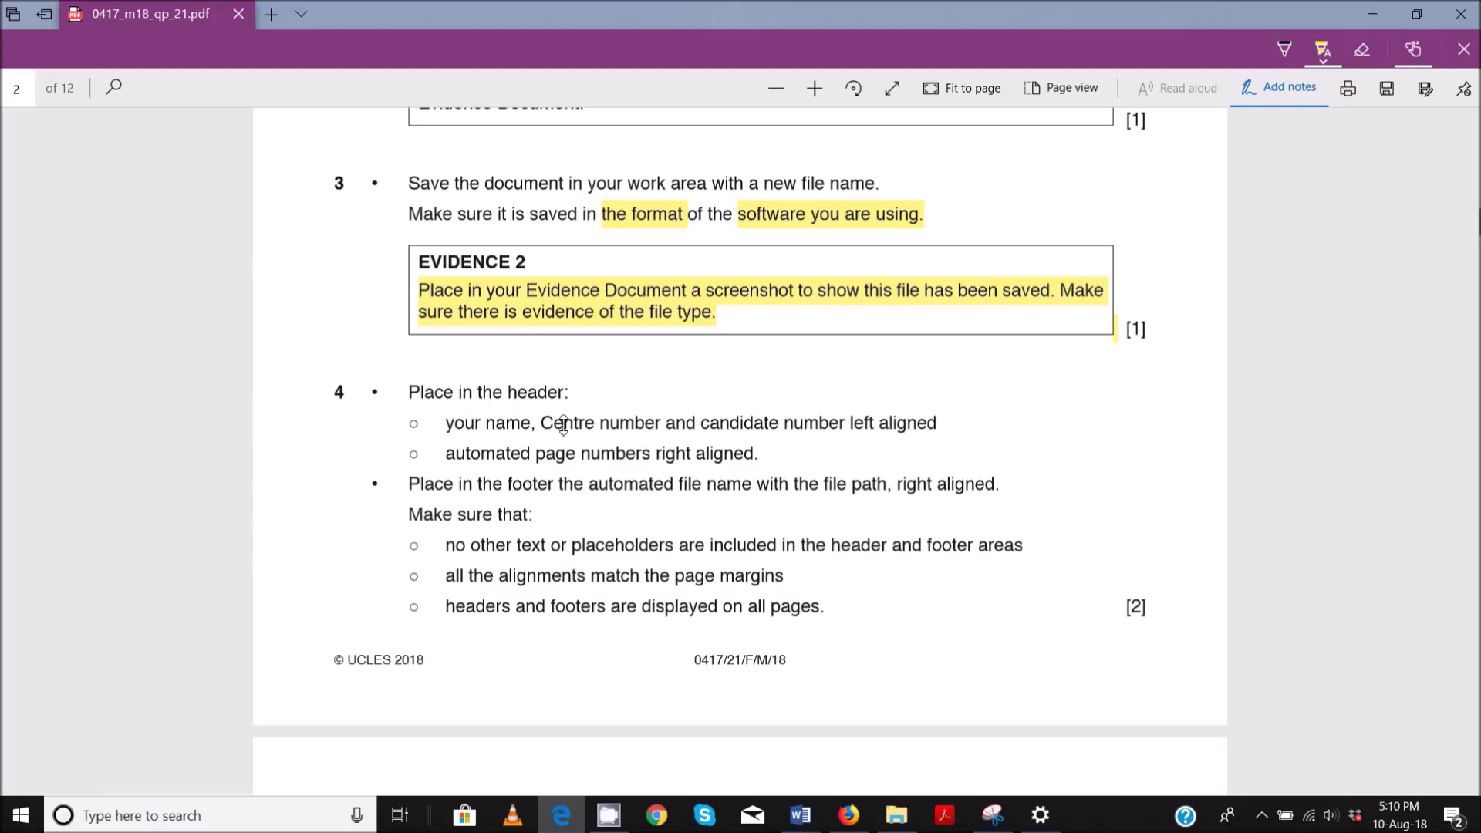
- Highlight question 4's name, Centre number and candidate number header requirement
{"action": "left_click_drag", "start_coordinate": [451, 424], "coordinate": [951, 442]}
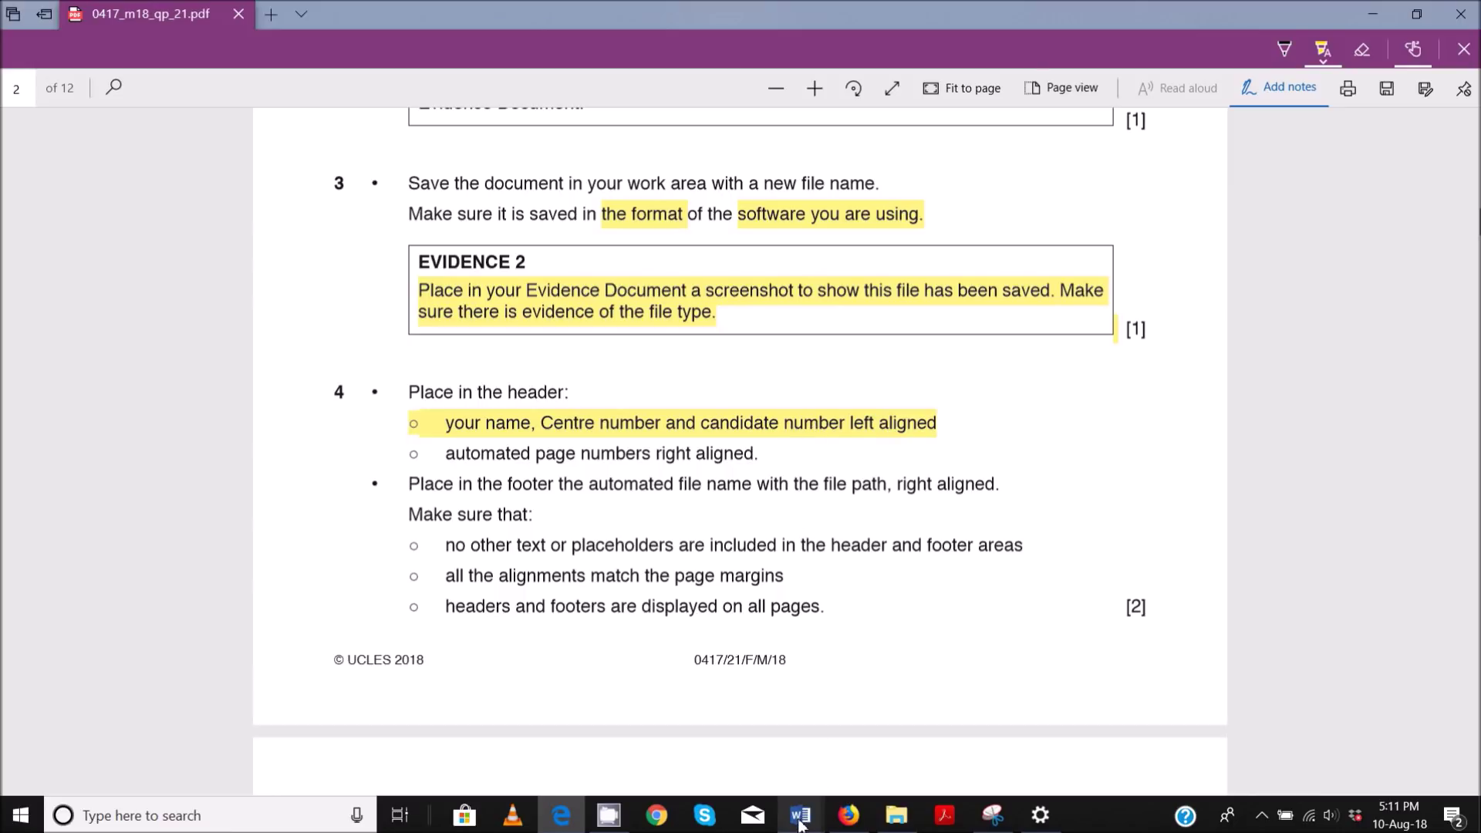
{"action": "mouse_move", "coordinate": [771, 808]}
{"action": "left_click", "coordinate": [993, 754]}
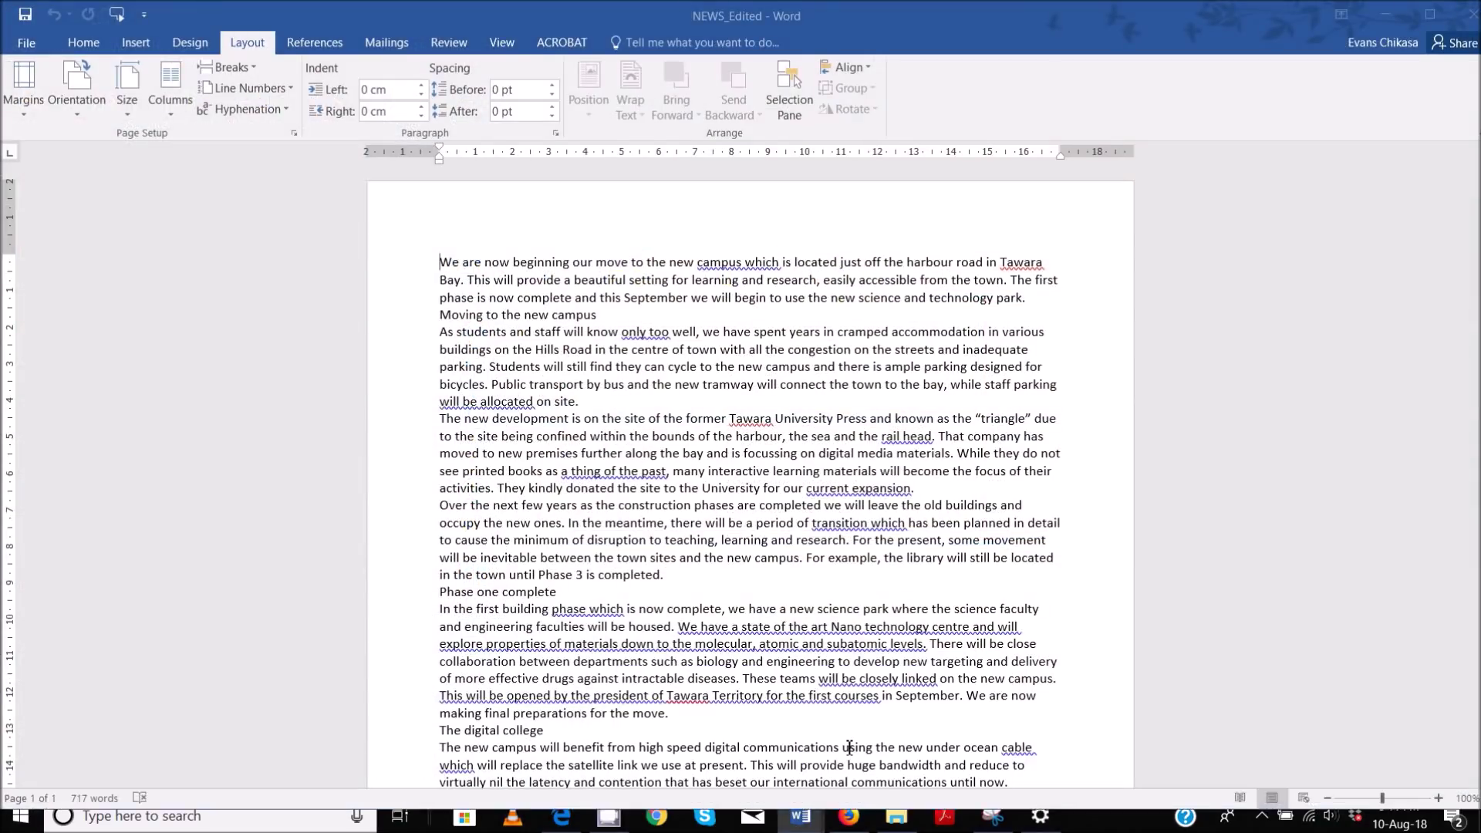
- Insert a Blank (Three Columns) header and type the candidate's name in the left placeholder
{"action": "left_click", "coordinate": [135, 43]}
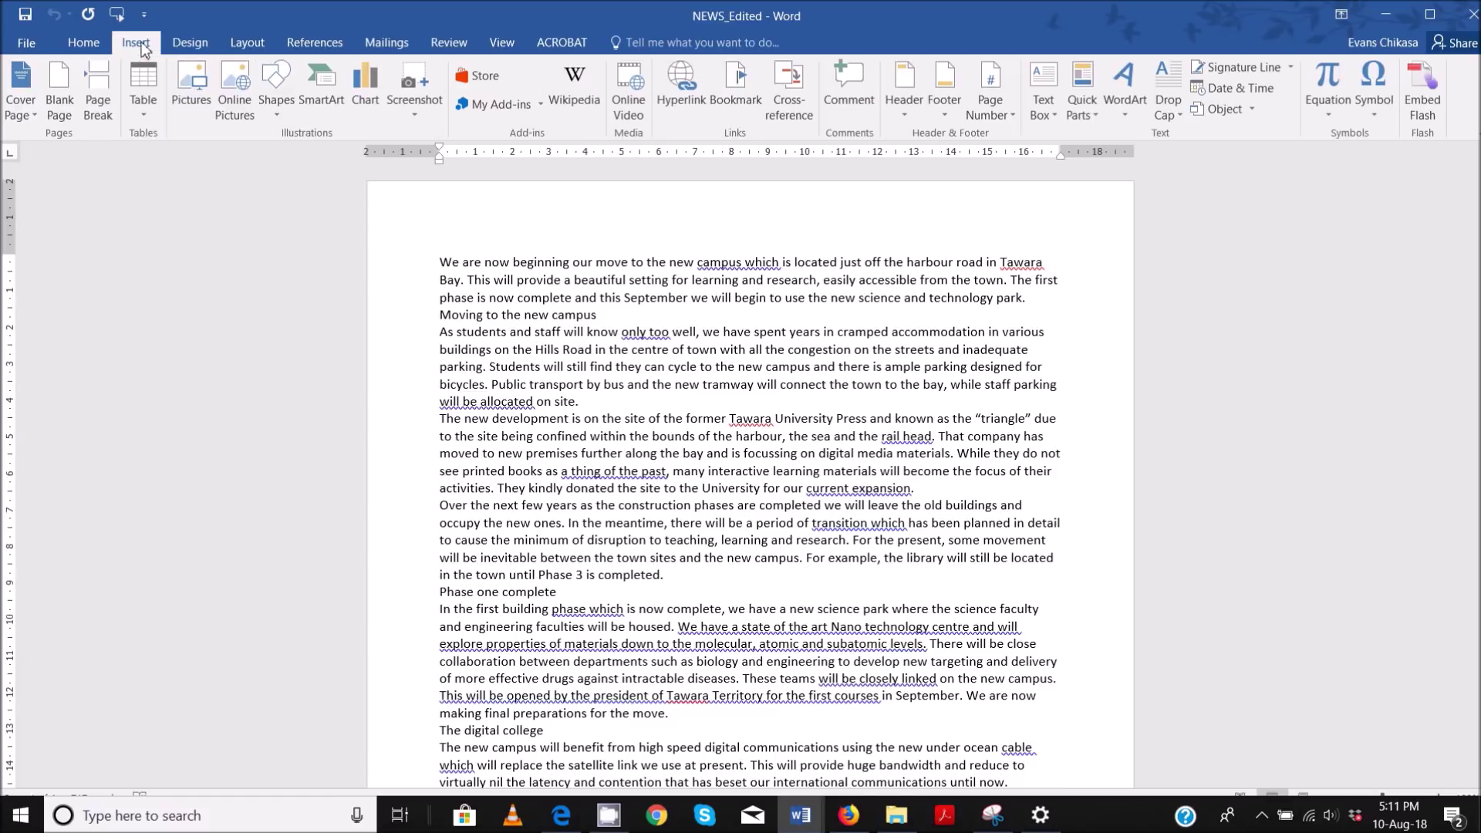
{"action": "left_click", "coordinate": [902, 91]}
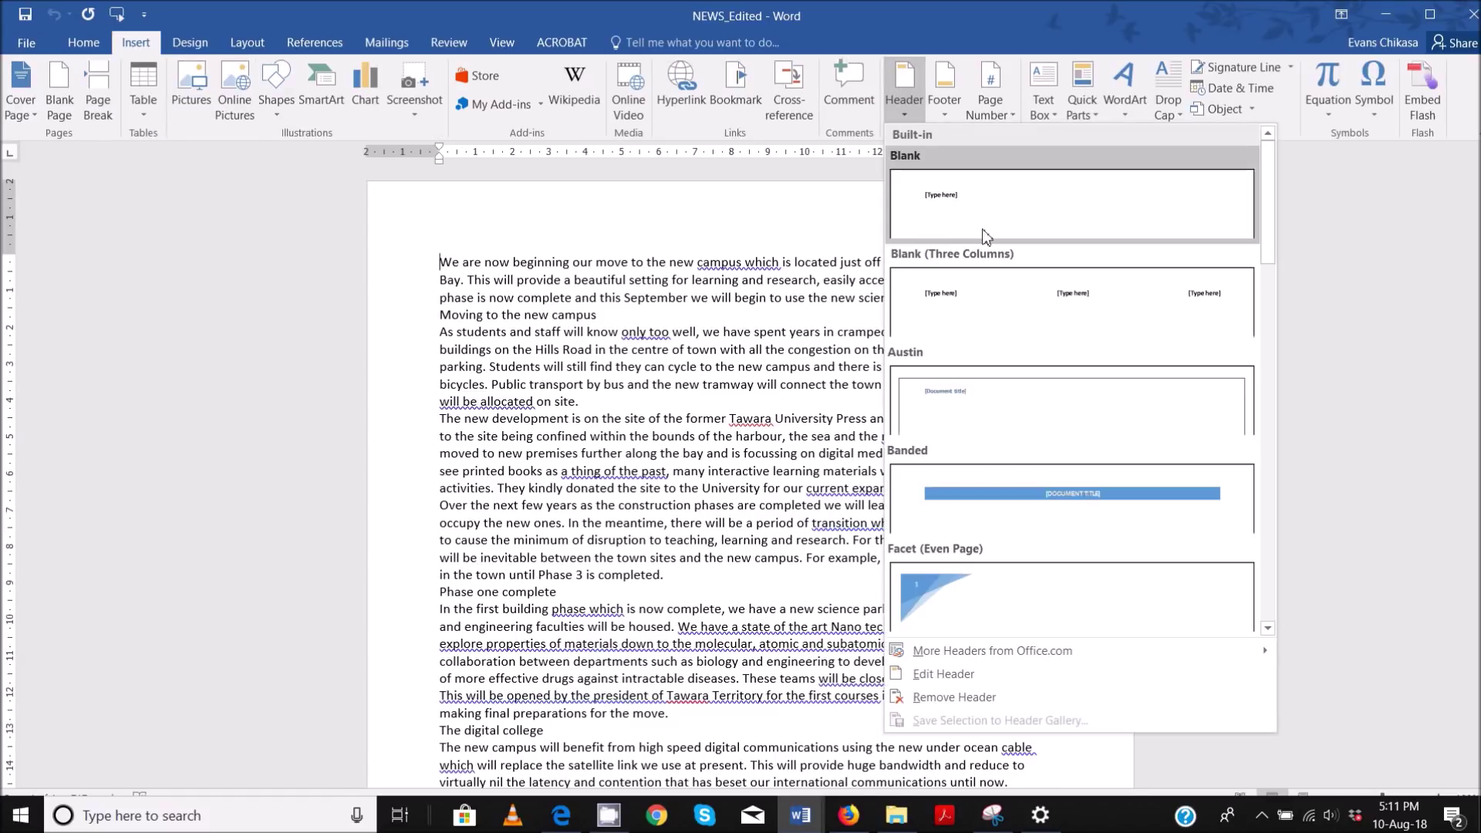
{"action": "left_click", "coordinate": [1013, 303]}
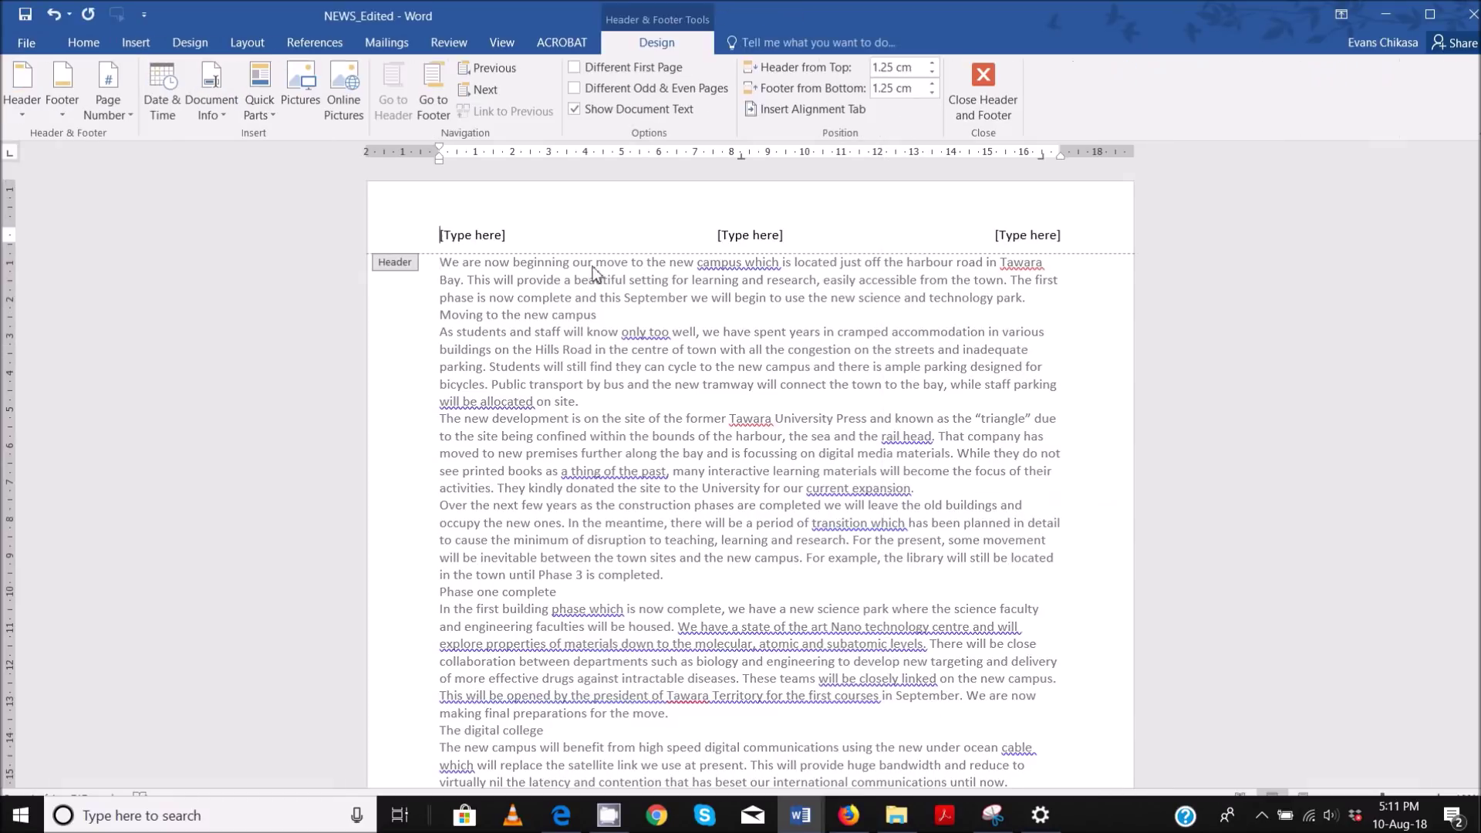
{"action": "left_click", "coordinate": [489, 223]}
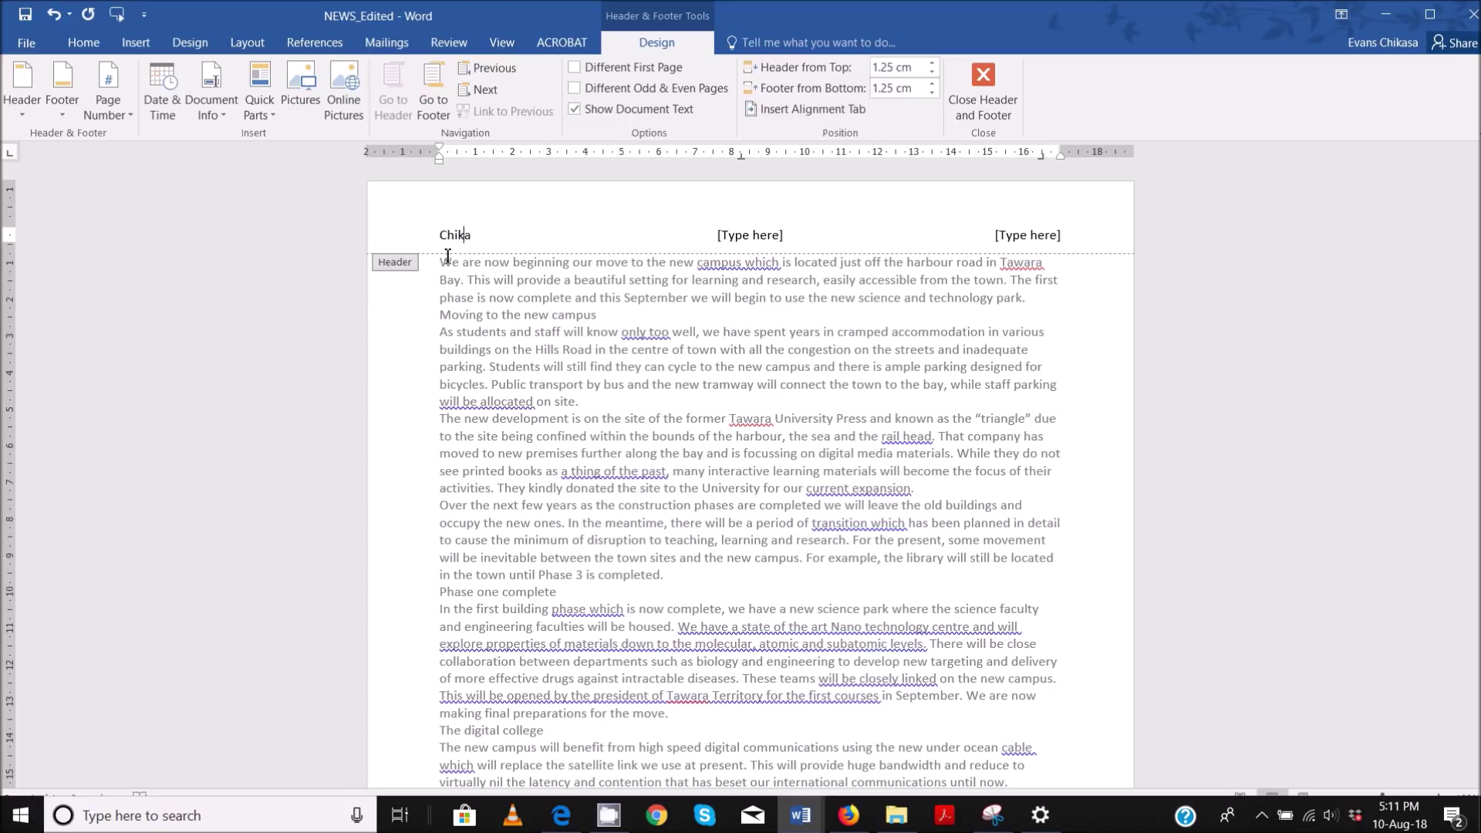
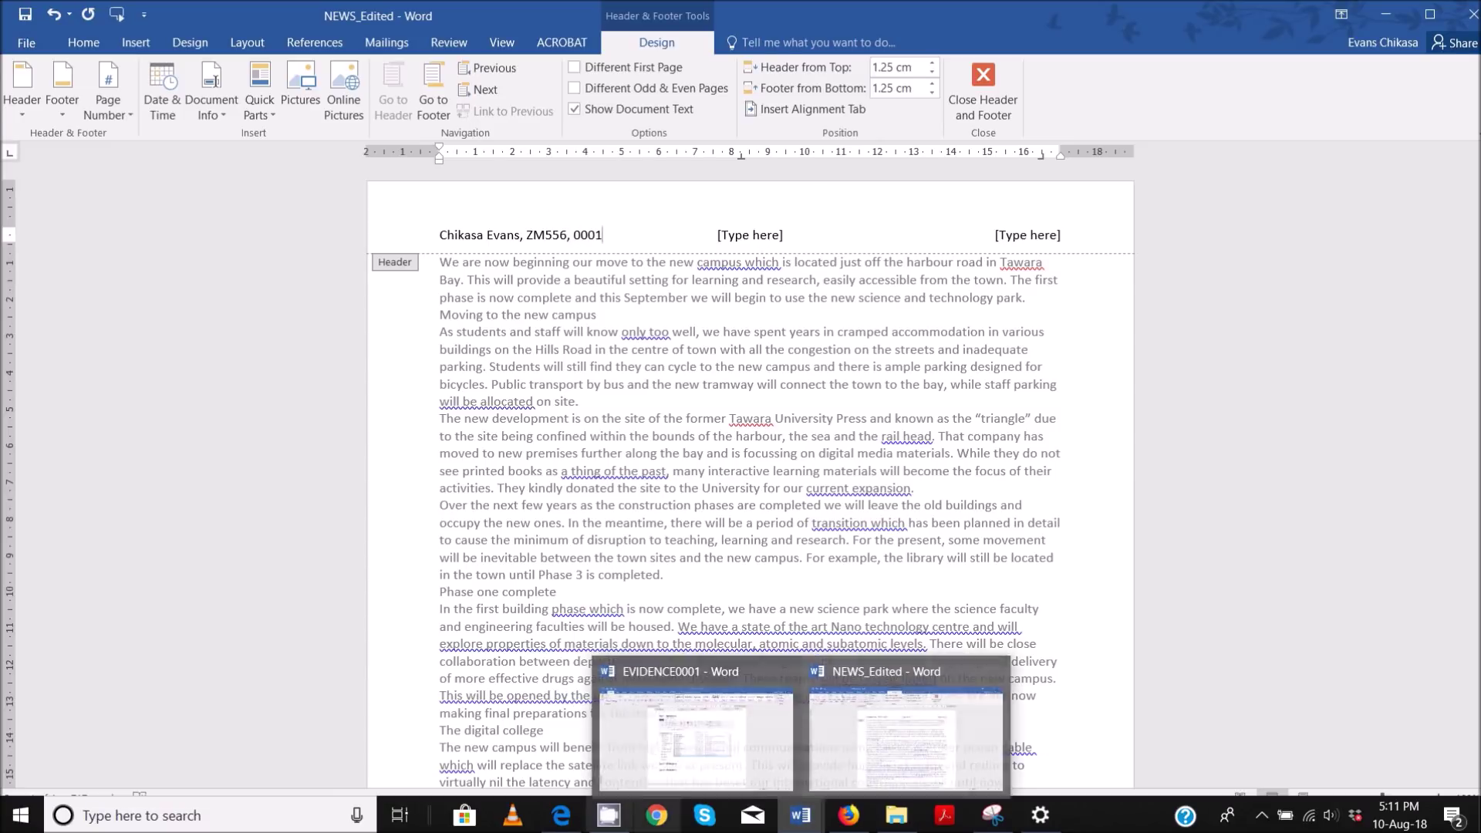
- Highlight 'automated page numbers right aligned' in the exam PDF, then bring up EVIDENCE0001
{"action": "mouse_move", "coordinate": [561, 815]}
{"action": "left_click", "coordinate": [563, 746]}
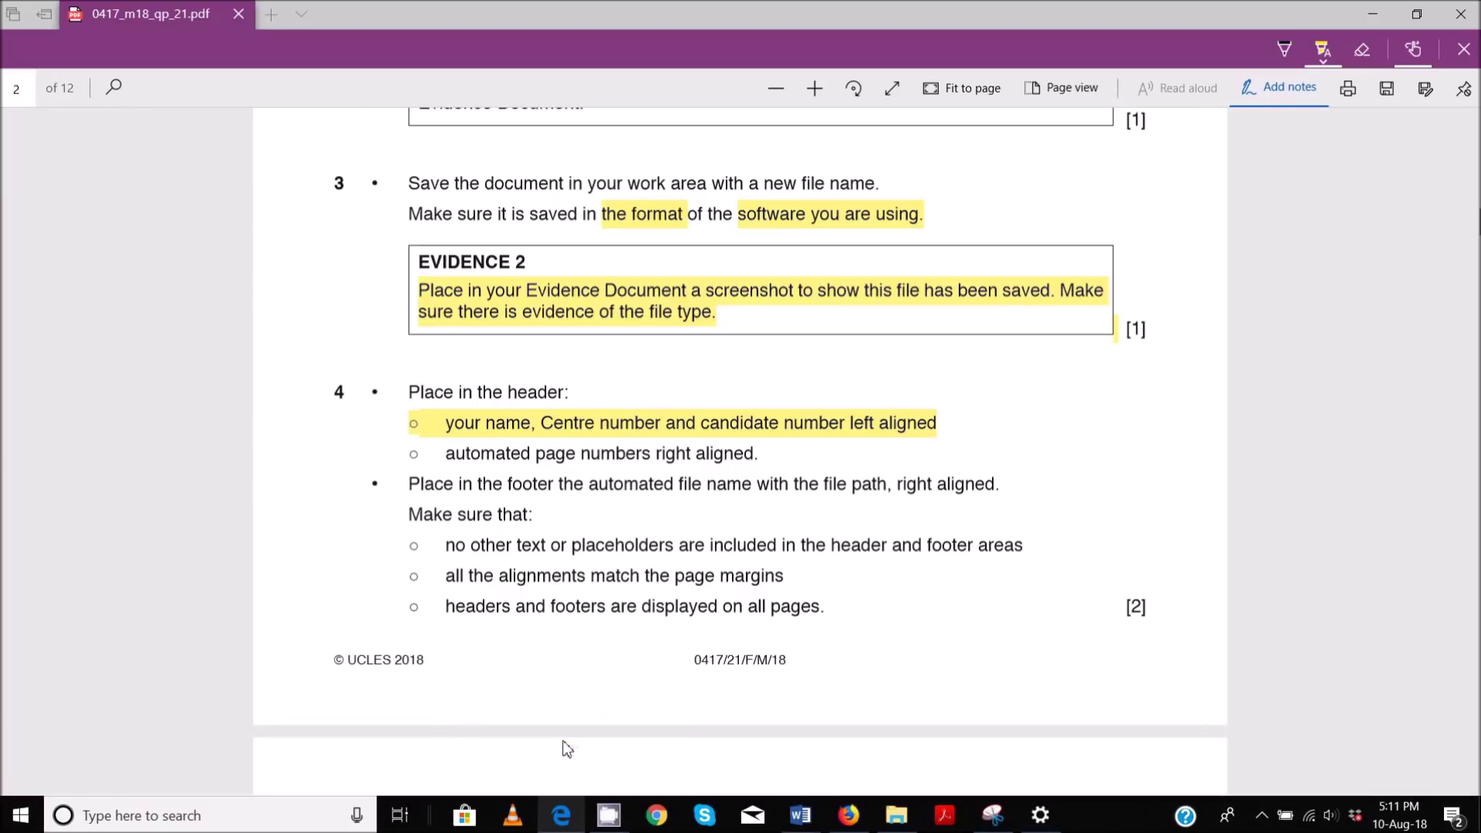
{"action": "left_click_drag", "start_coordinate": [449, 459], "coordinate": [744, 464]}
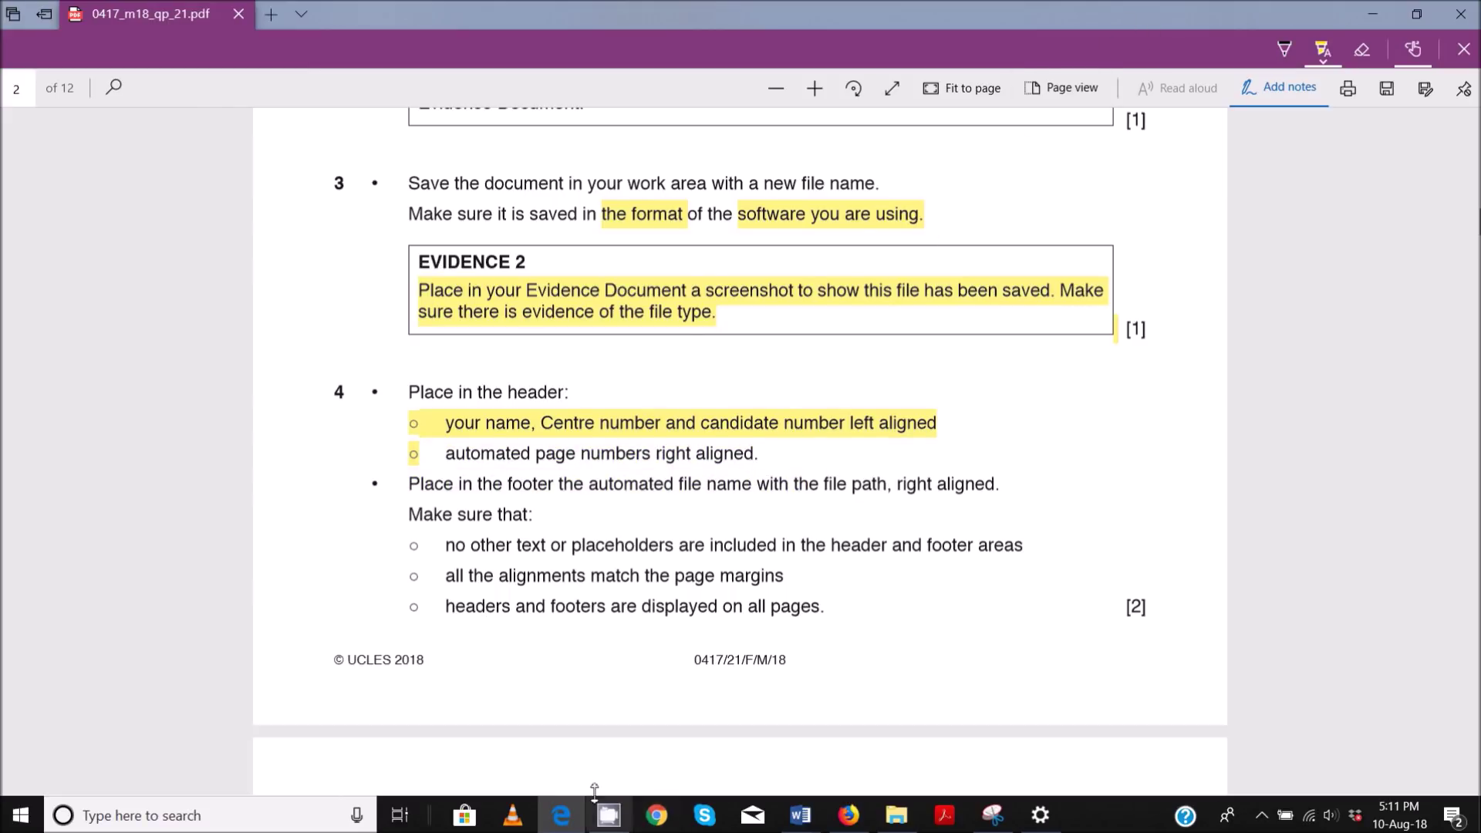
{"action": "mouse_move", "coordinate": [801, 815]}
{"action": "left_click", "coordinate": [725, 758]}
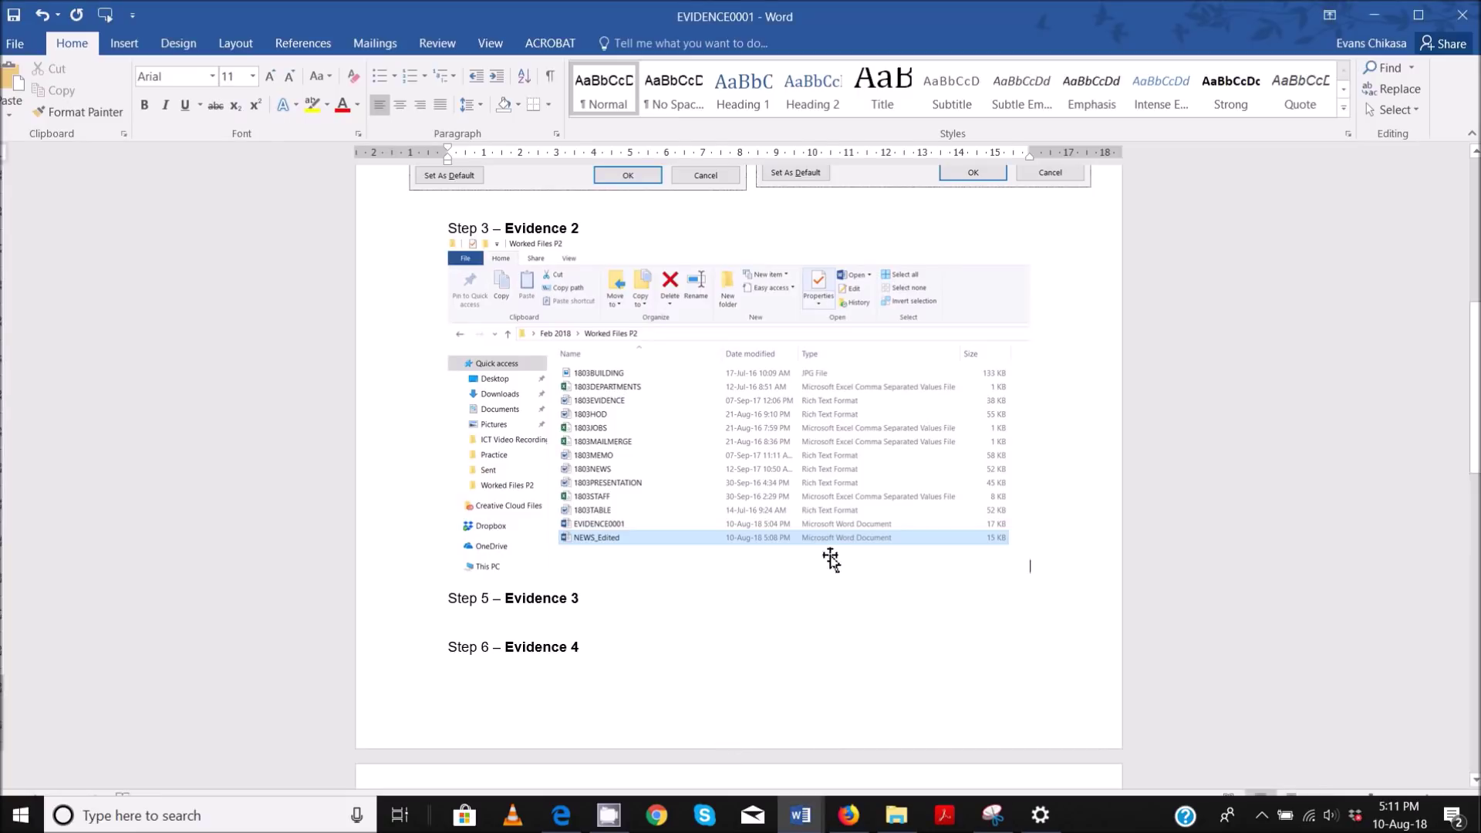
- Insert a 1, 2, 3 Page field in NEWS_Edited's right header slot and delete the middle placeholder
{"action": "left_click", "coordinate": [978, 754]}
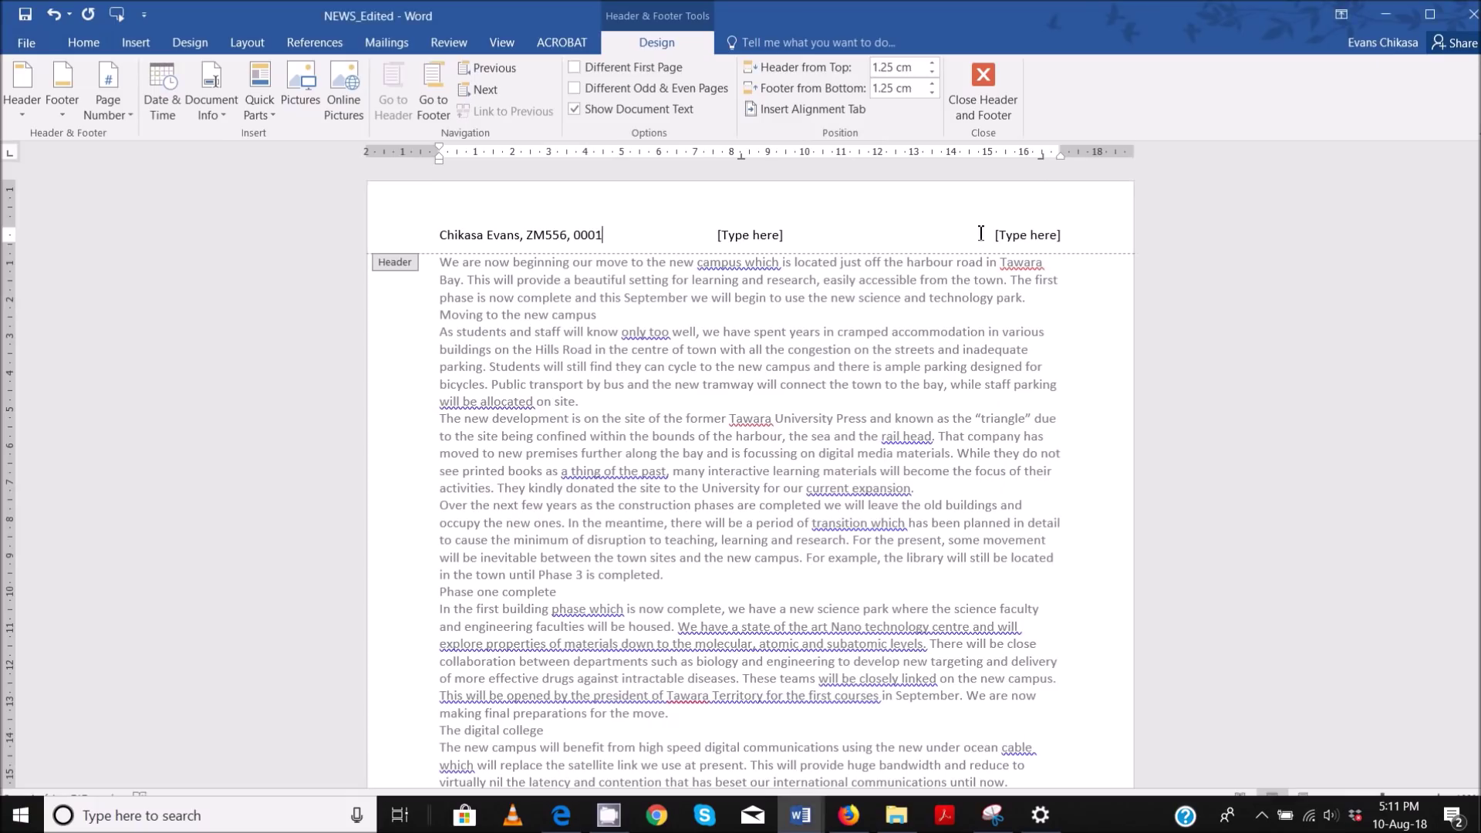
{"action": "left_click", "coordinate": [1030, 231]}
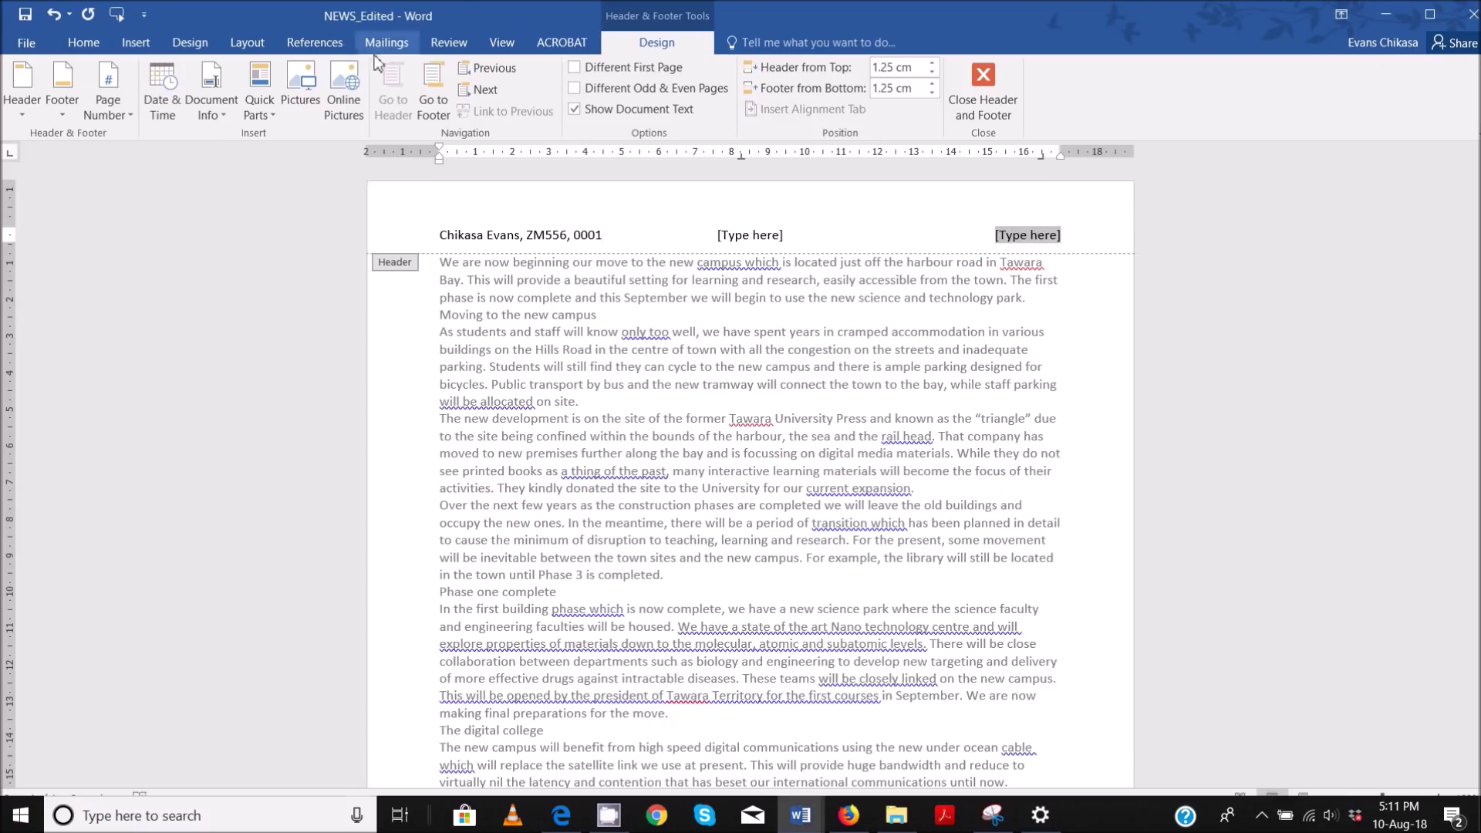
{"action": "left_click", "coordinate": [260, 115]}
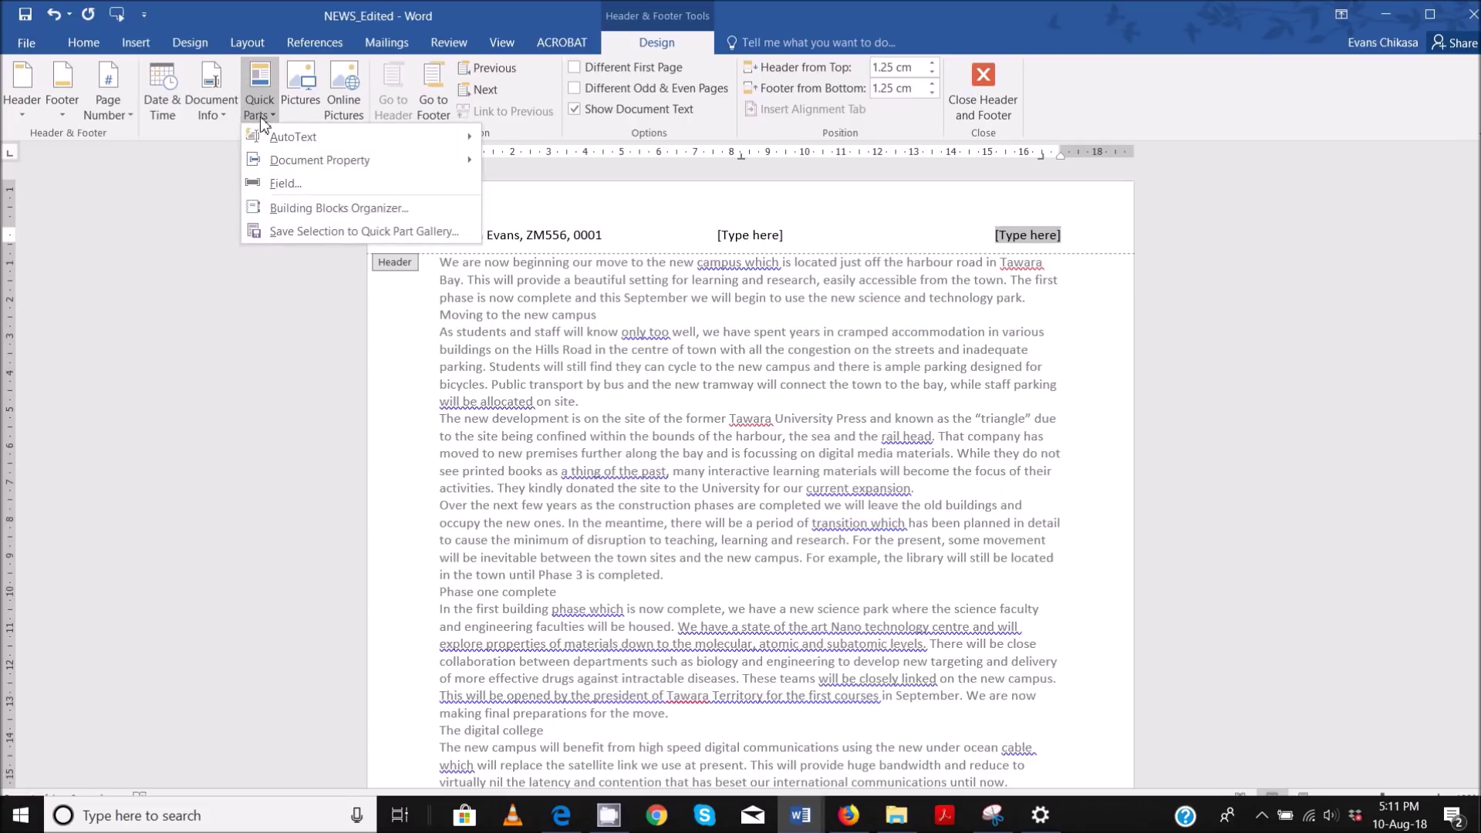
{"action": "left_click", "coordinate": [108, 112]}
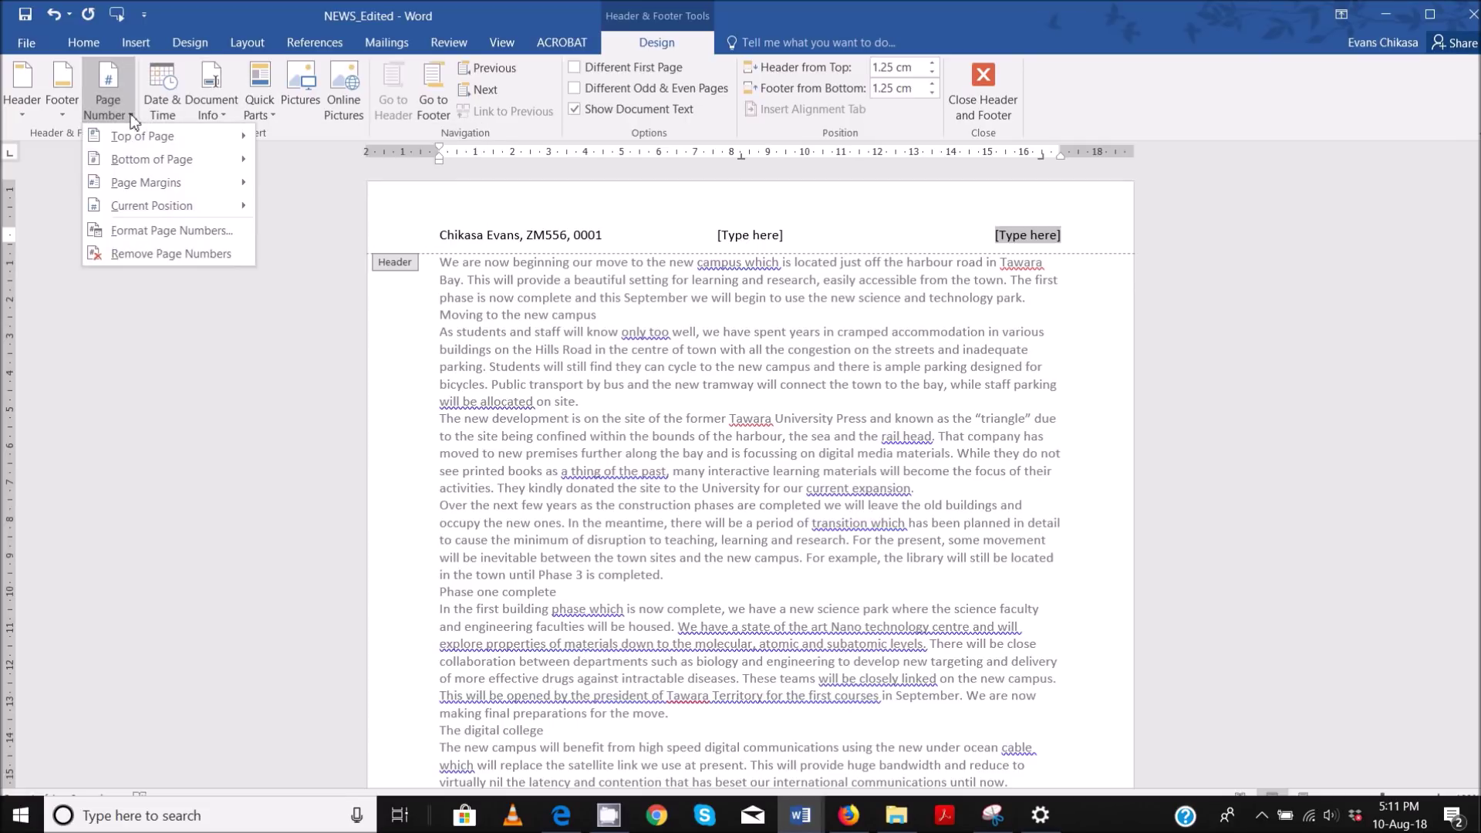
{"action": "left_click", "coordinate": [262, 113]}
{"action": "left_click", "coordinate": [327, 178]}
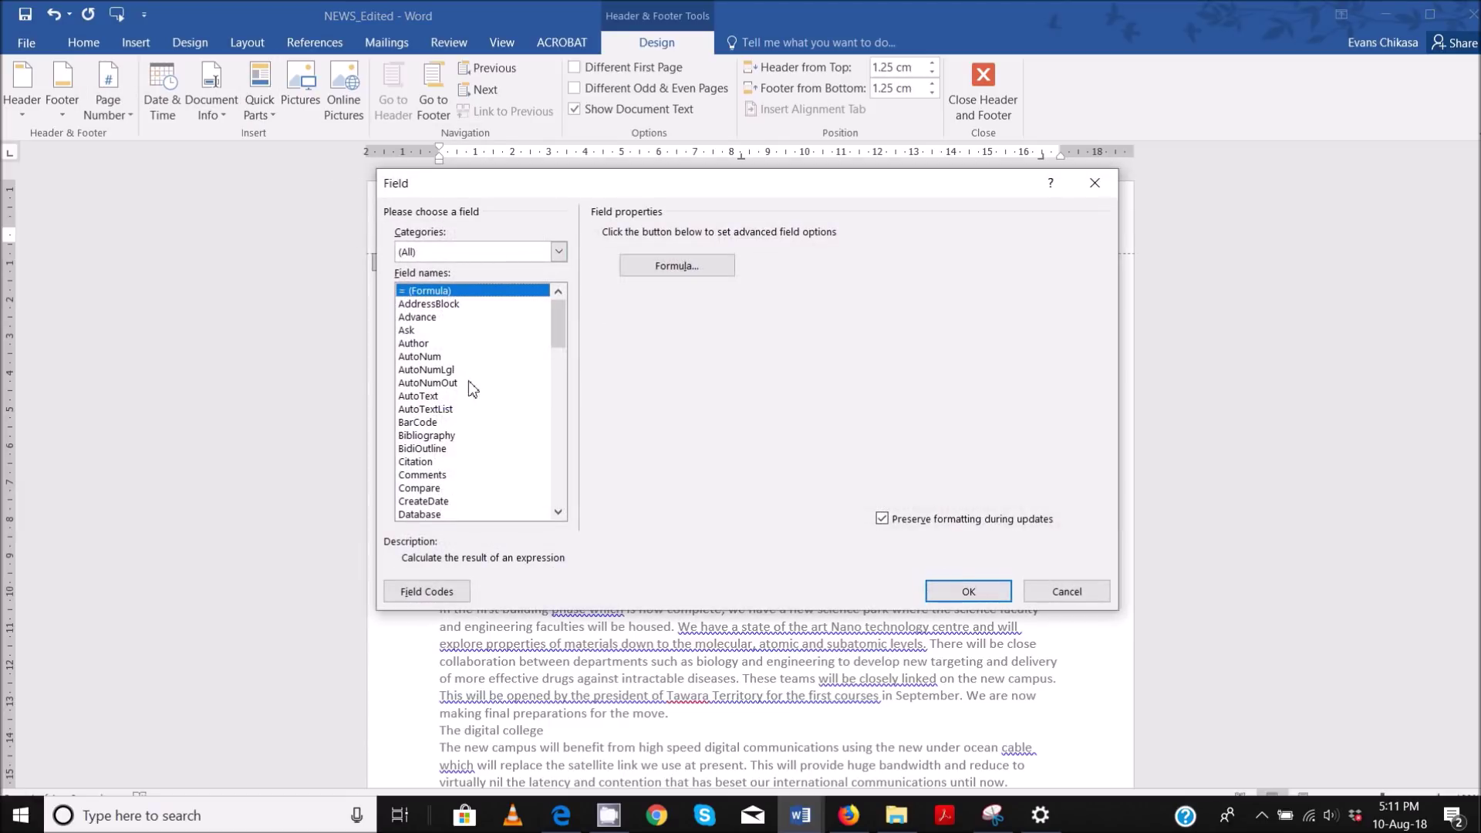
{"action": "key", "text": "p"}
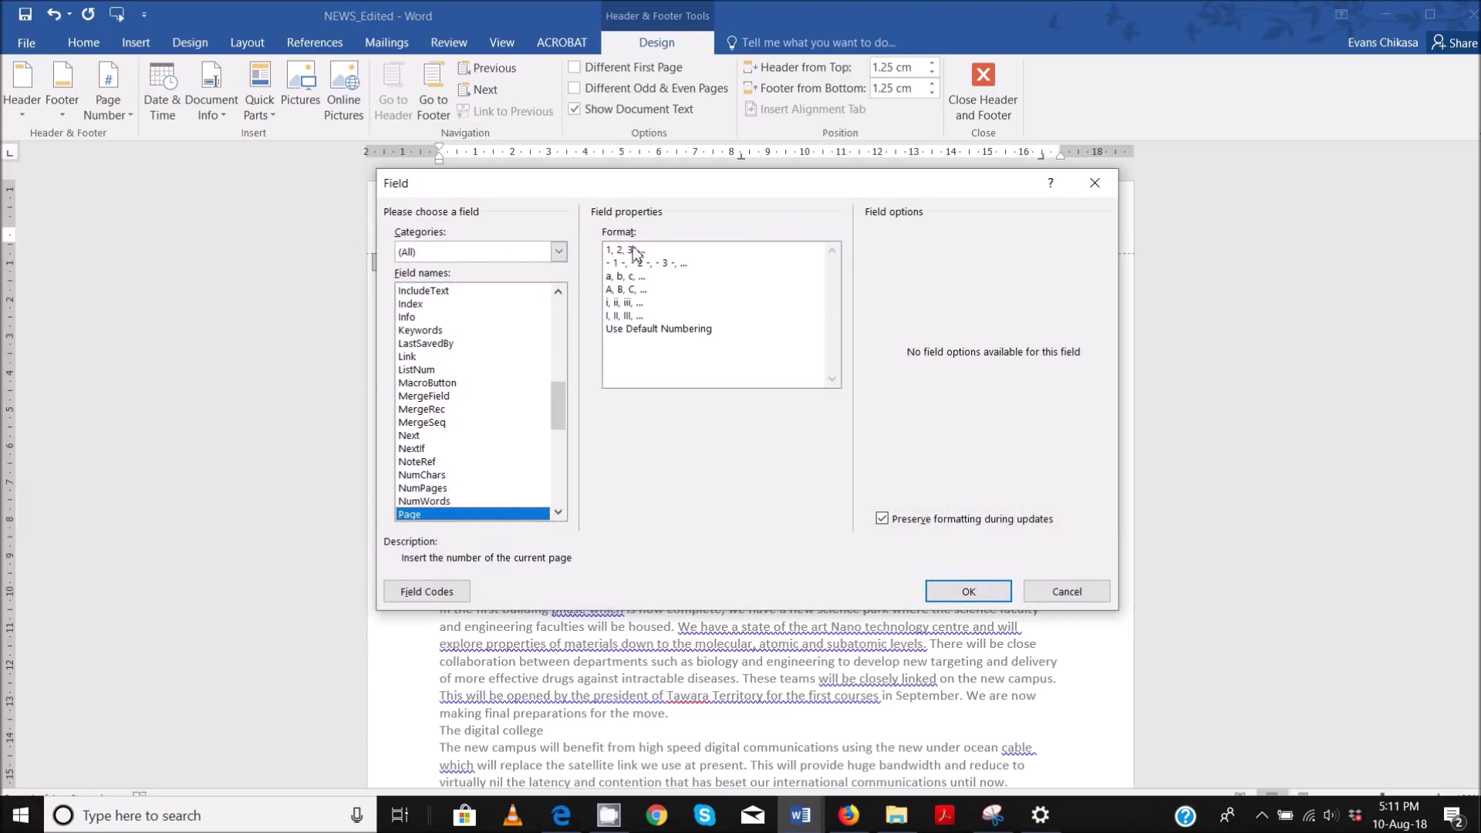
{"action": "left_click", "coordinate": [632, 253]}
{"action": "left_click", "coordinate": [968, 591]}
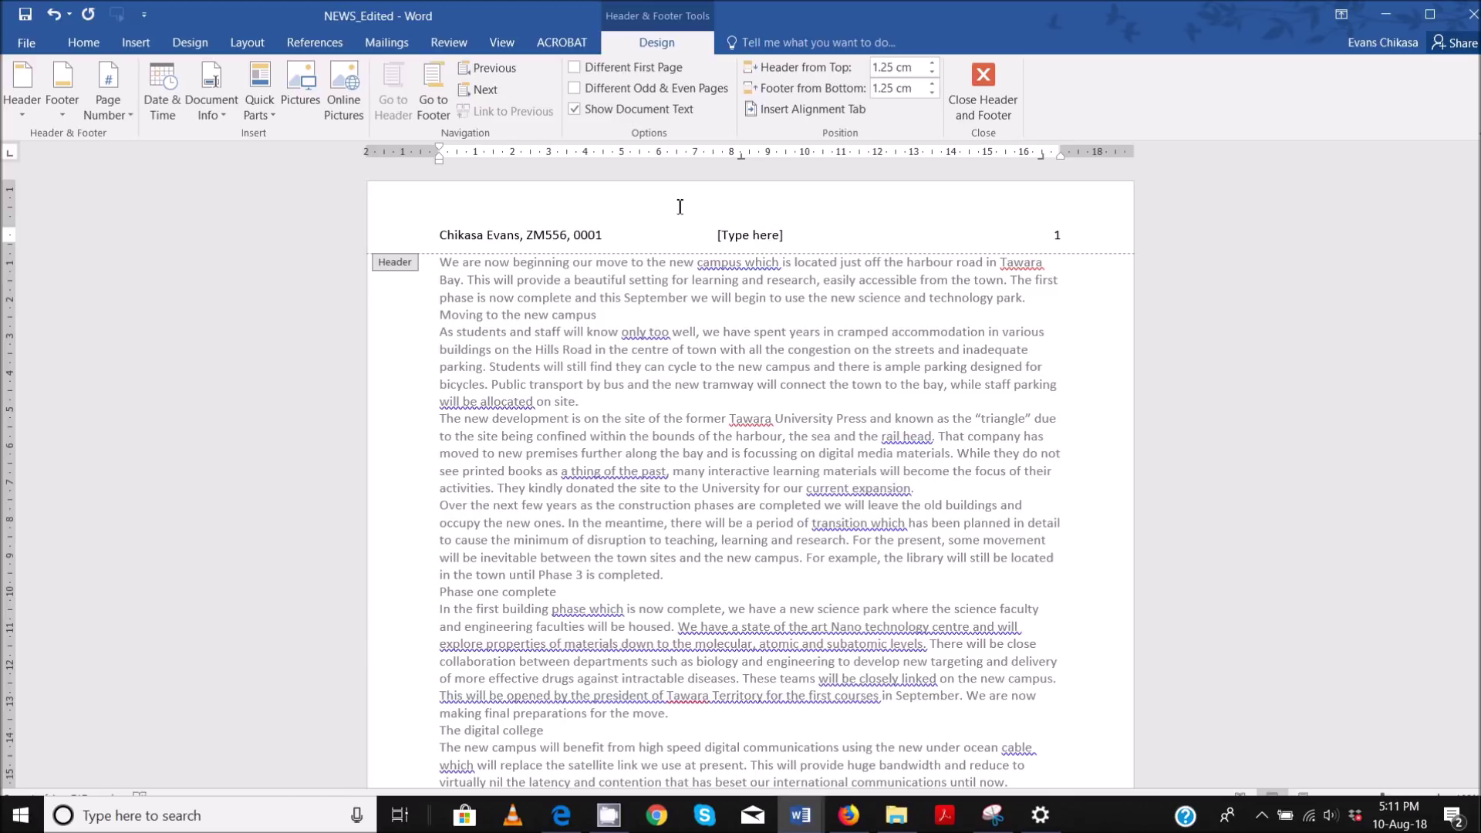
{"action": "left_click", "coordinate": [774, 229]}
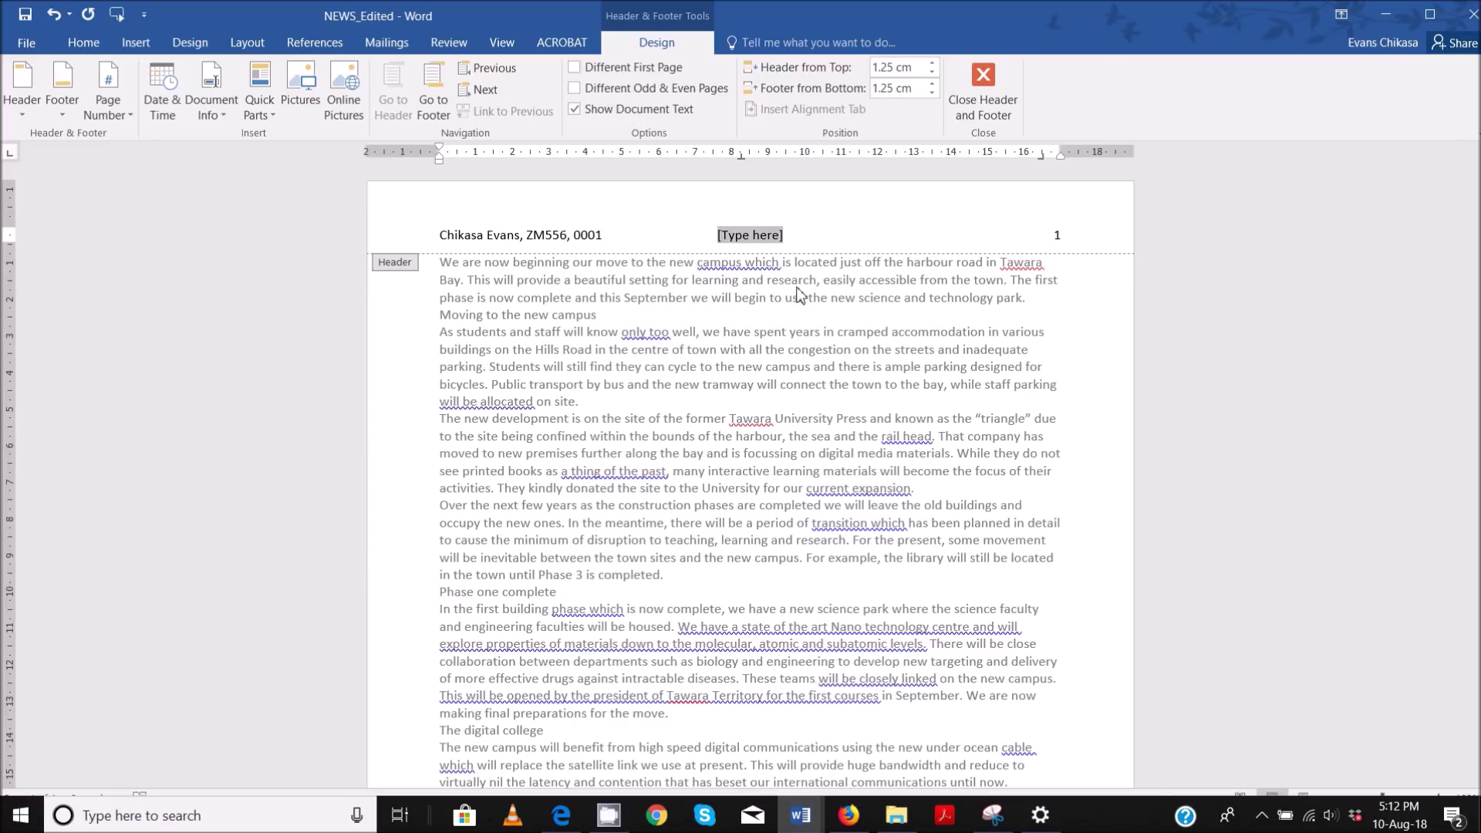
{"action": "key", "text": "Delete"}
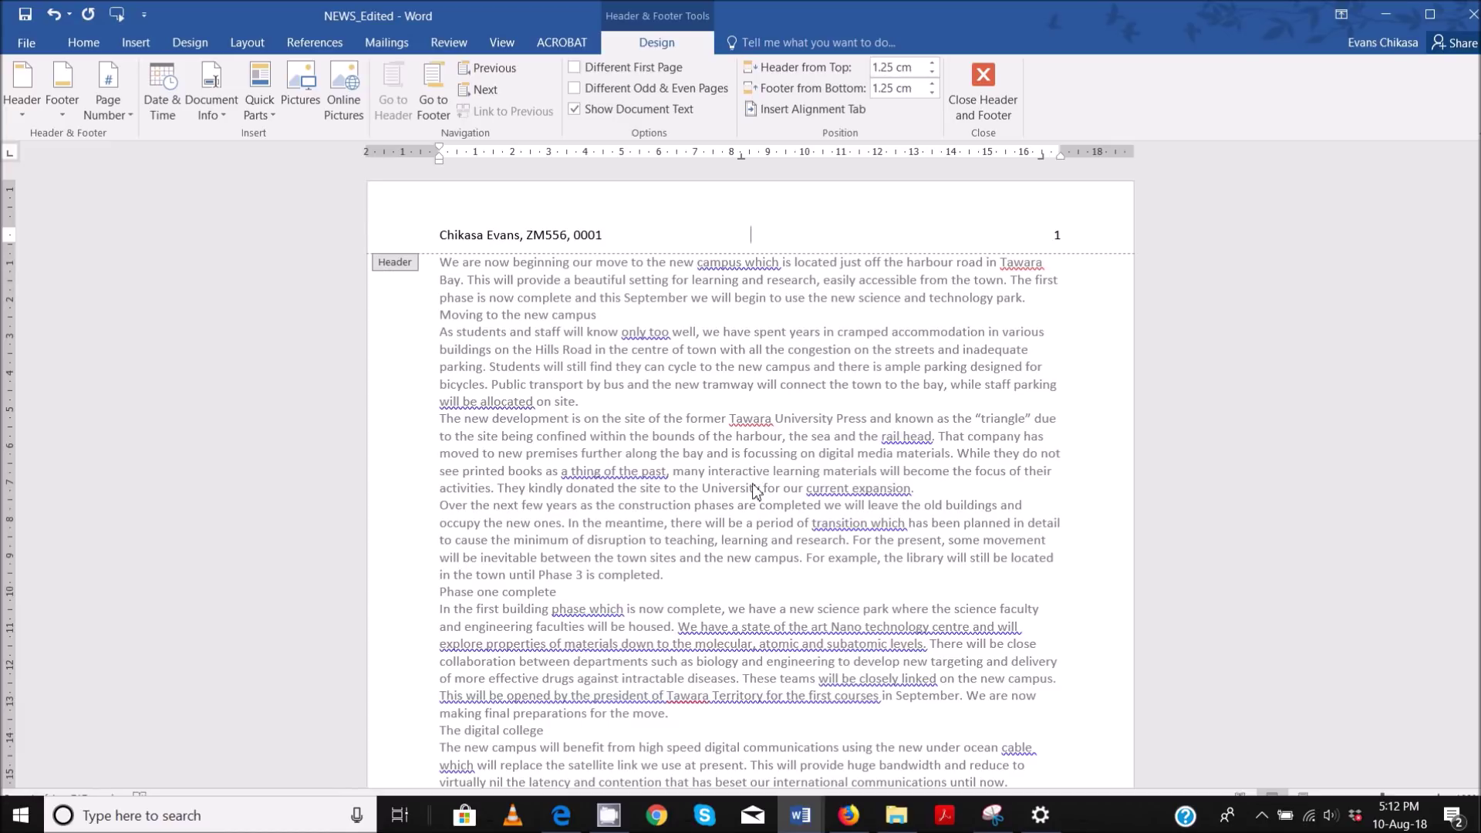
- Check the exam paper PDF, then return to the NEWS_Edited document
{"action": "mouse_move", "coordinate": [569, 824]}
{"action": "left_click", "coordinate": [571, 764]}
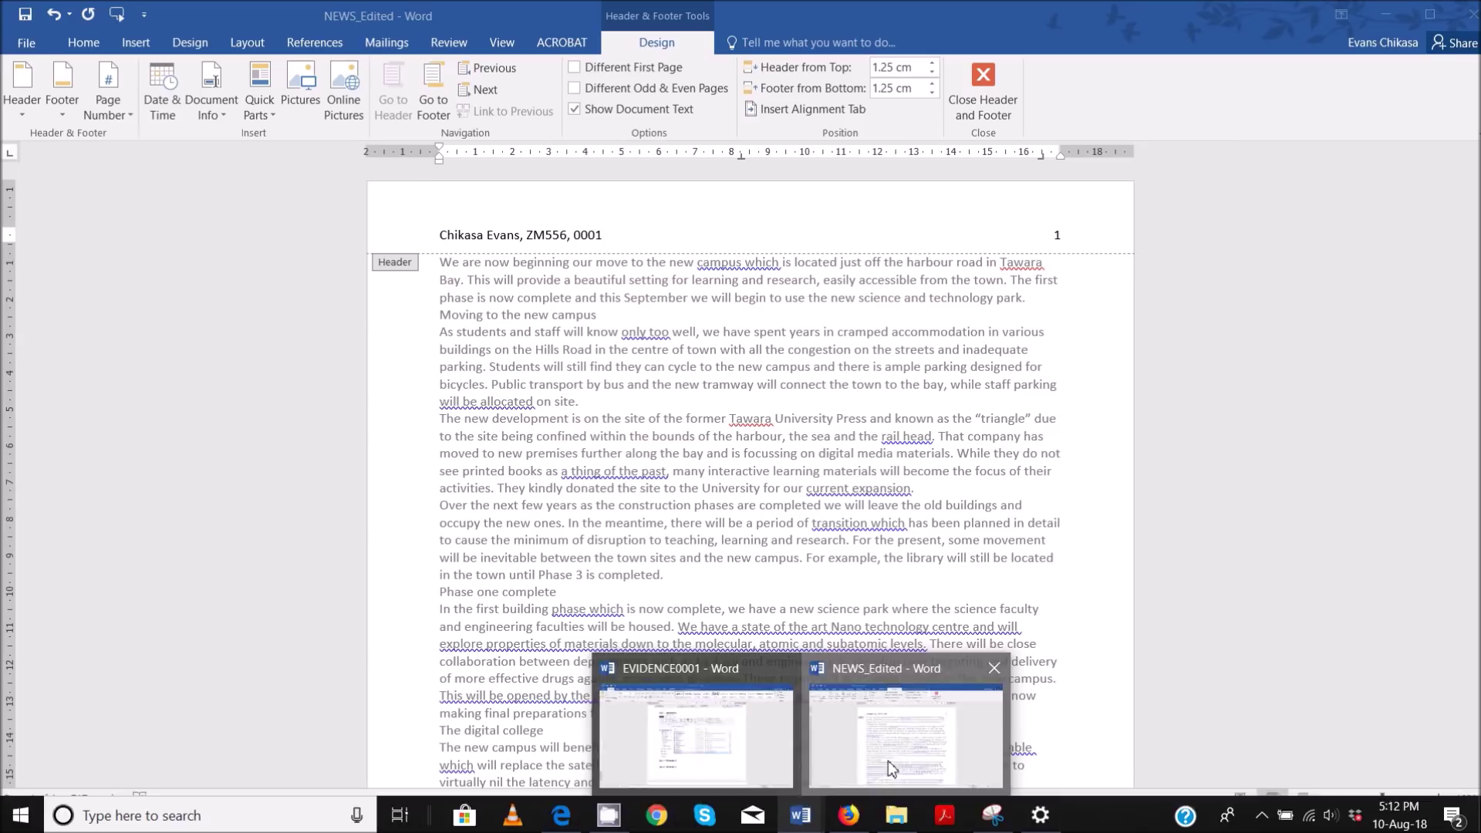
{"action": "left_click", "coordinate": [887, 760]}
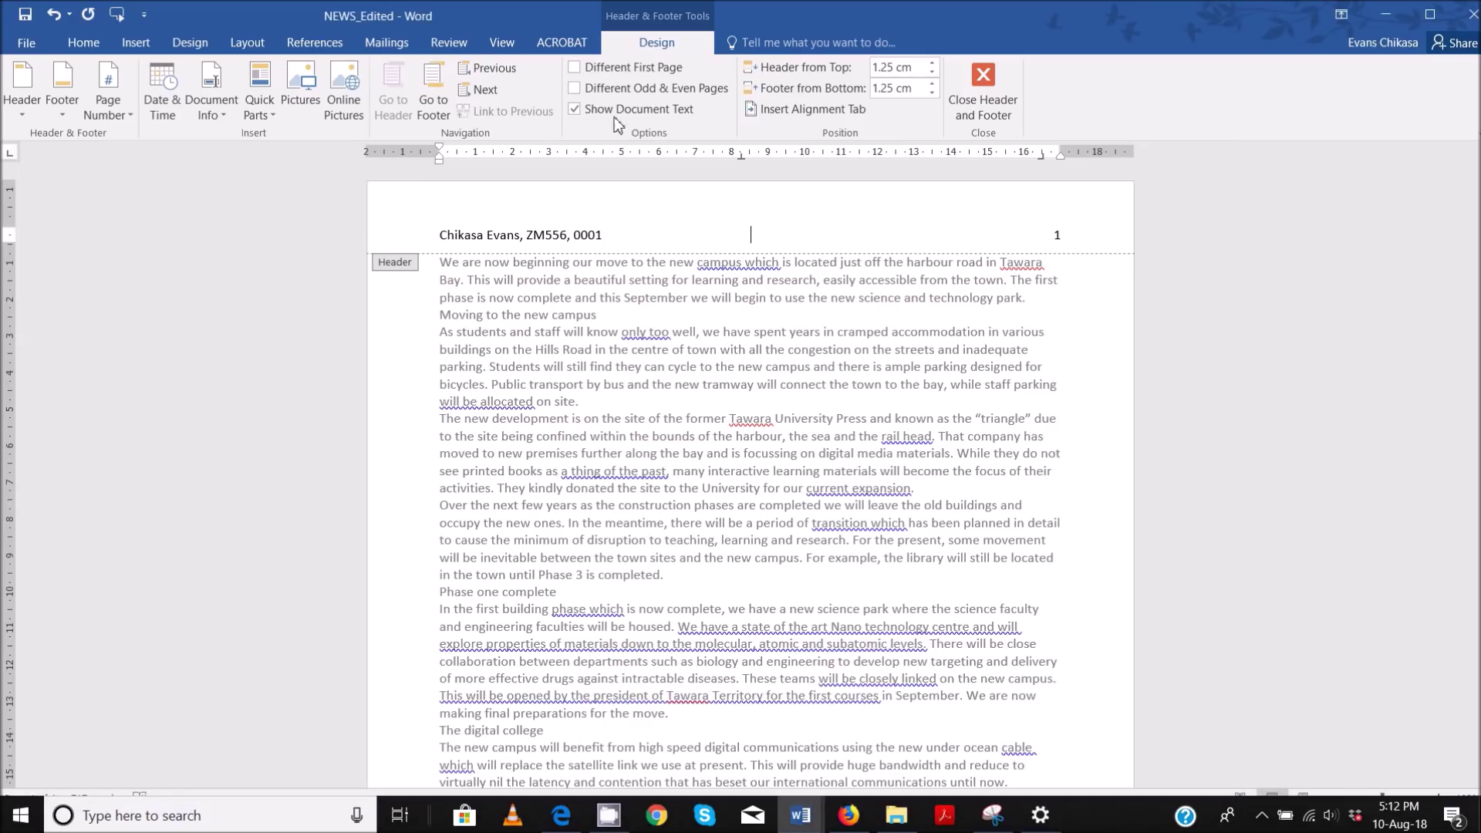
- Move from the header into the footer and centre its empty line
{"action": "left_click", "coordinate": [433, 107]}
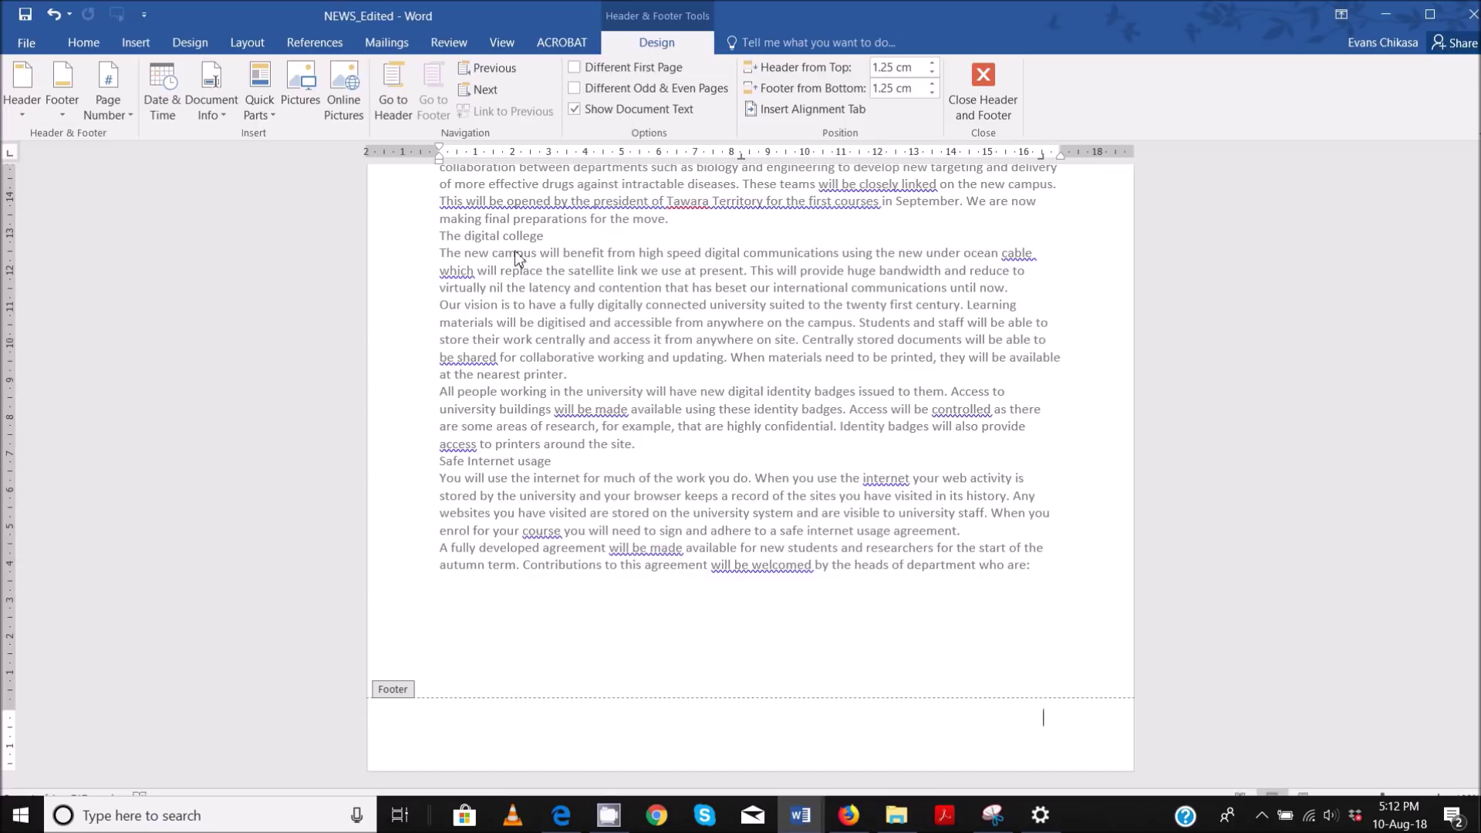
{"action": "left_click", "coordinate": [383, 104]}
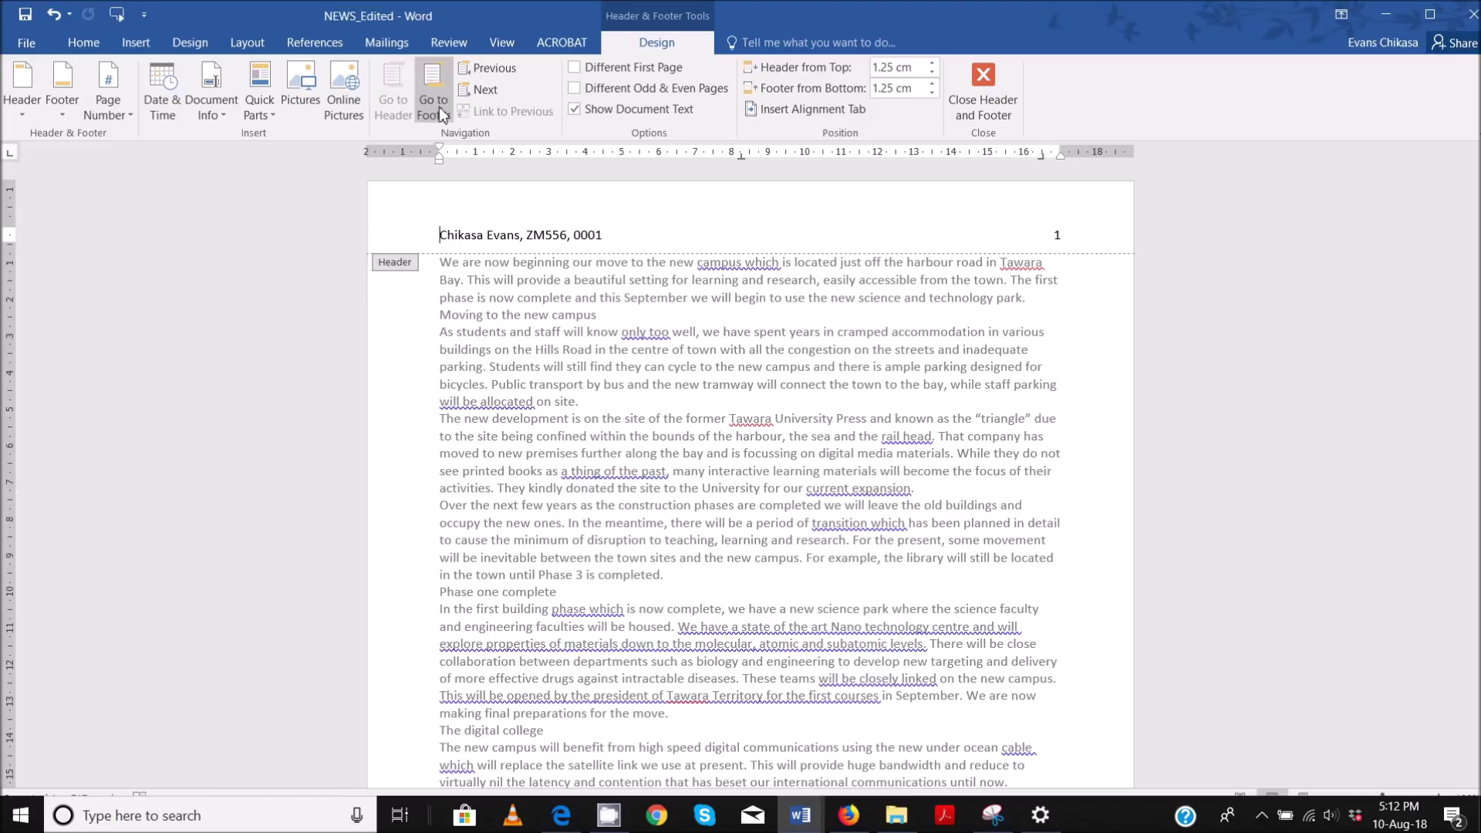
{"action": "left_click", "coordinate": [442, 100]}
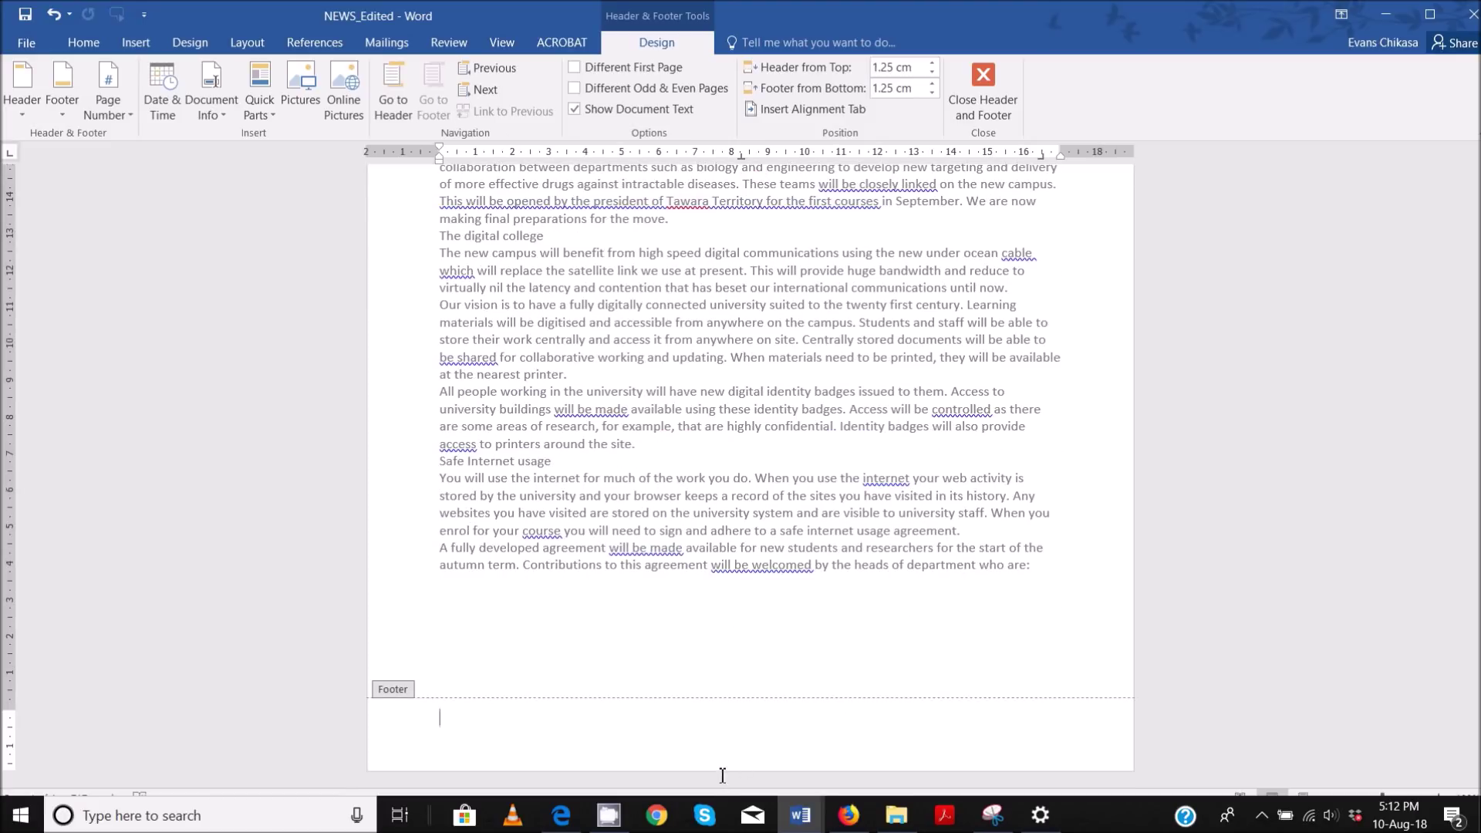
{"action": "key", "text": "ctrl+e"}
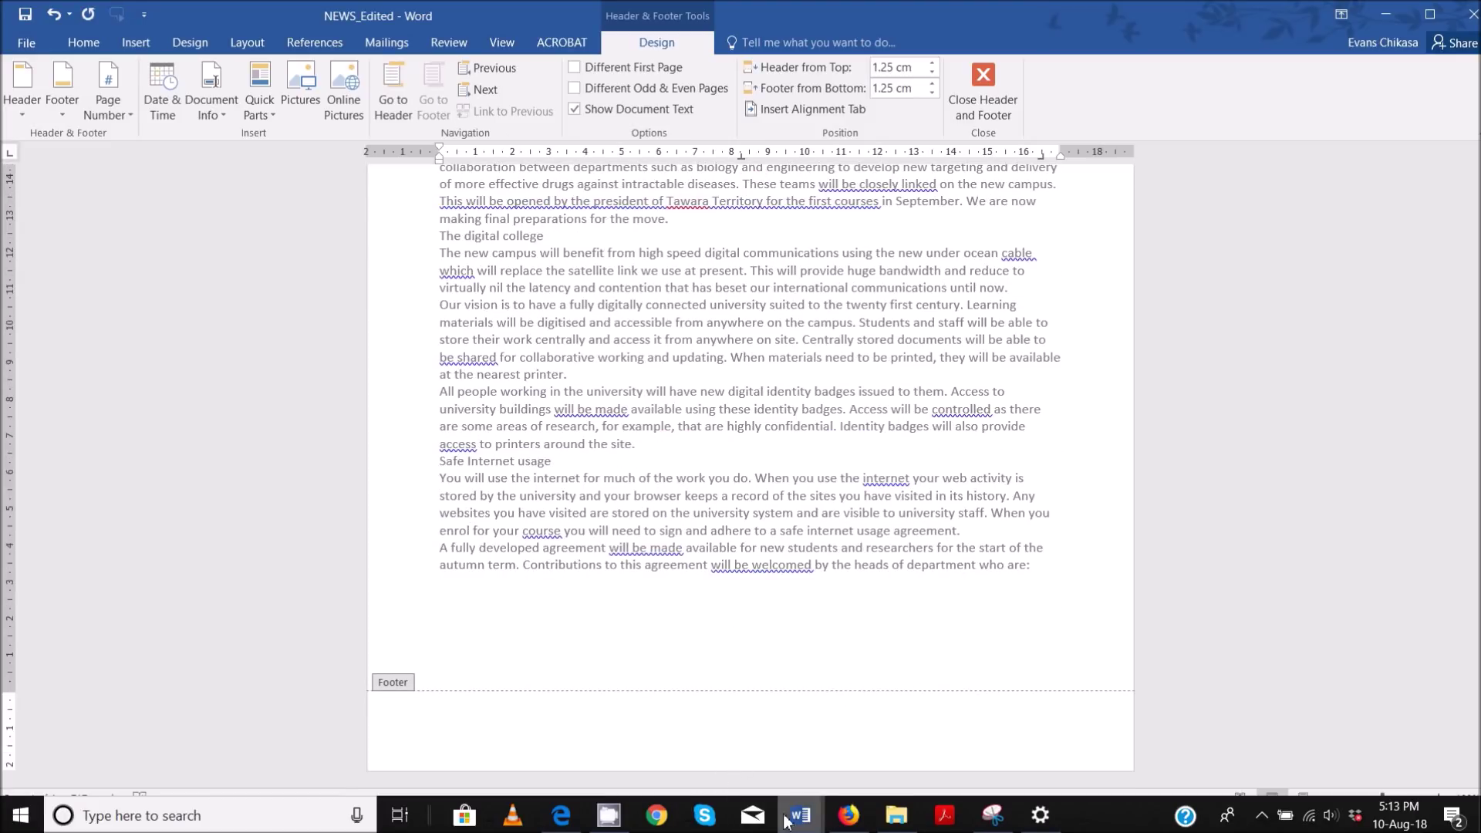
{"action": "key", "text": "ctrl+e"}
{"action": "key", "text": "ctrl+z"}
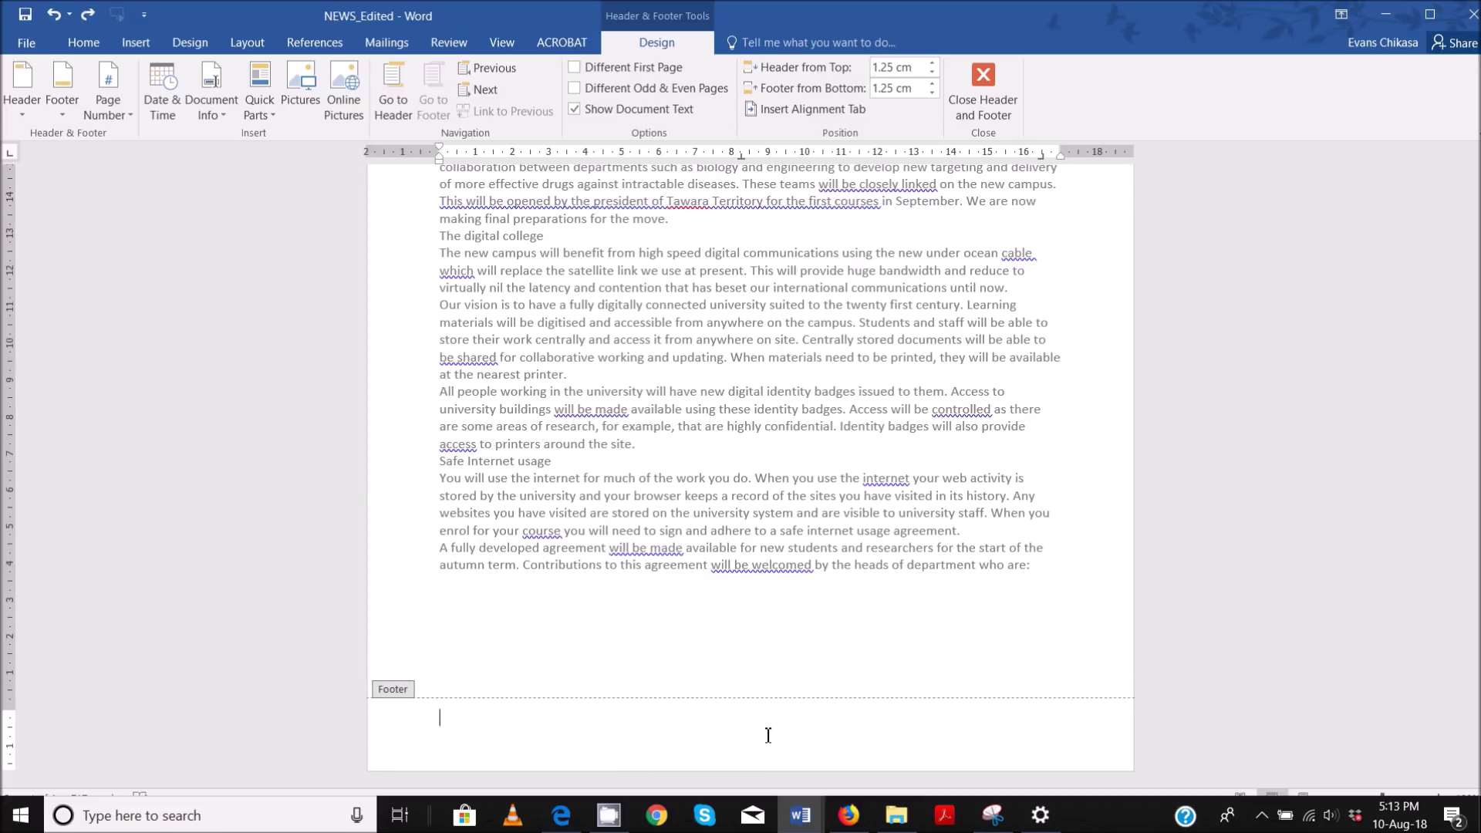
{"action": "key", "text": "ctrl+y"}
- Insert a FileName field with 'Add path to filename' ticked into the footer, then select the path
{"action": "left_click", "coordinate": [264, 109]}
{"action": "left_click", "coordinate": [283, 183]}
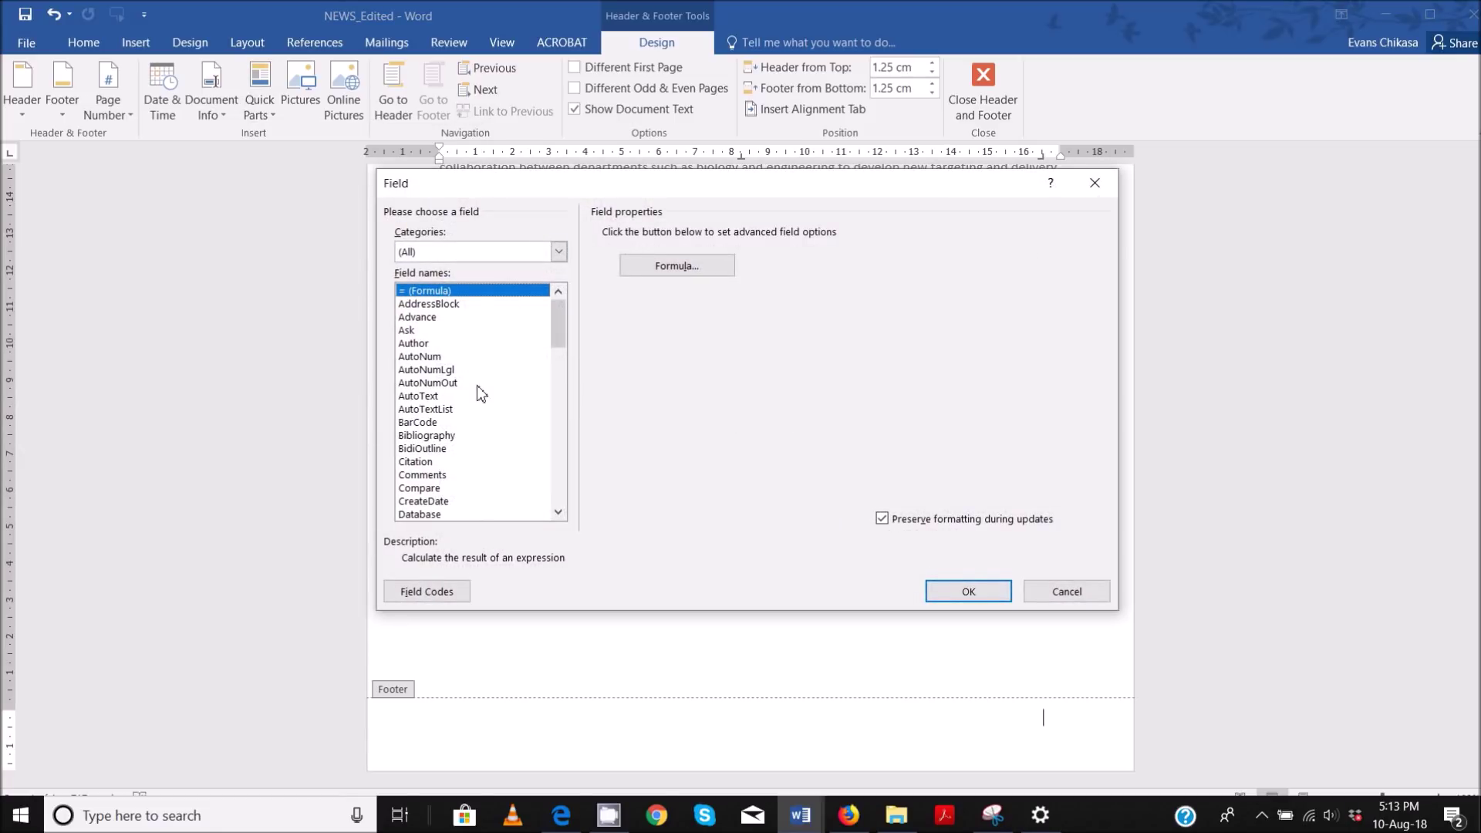
{"action": "key", "text": "f"}
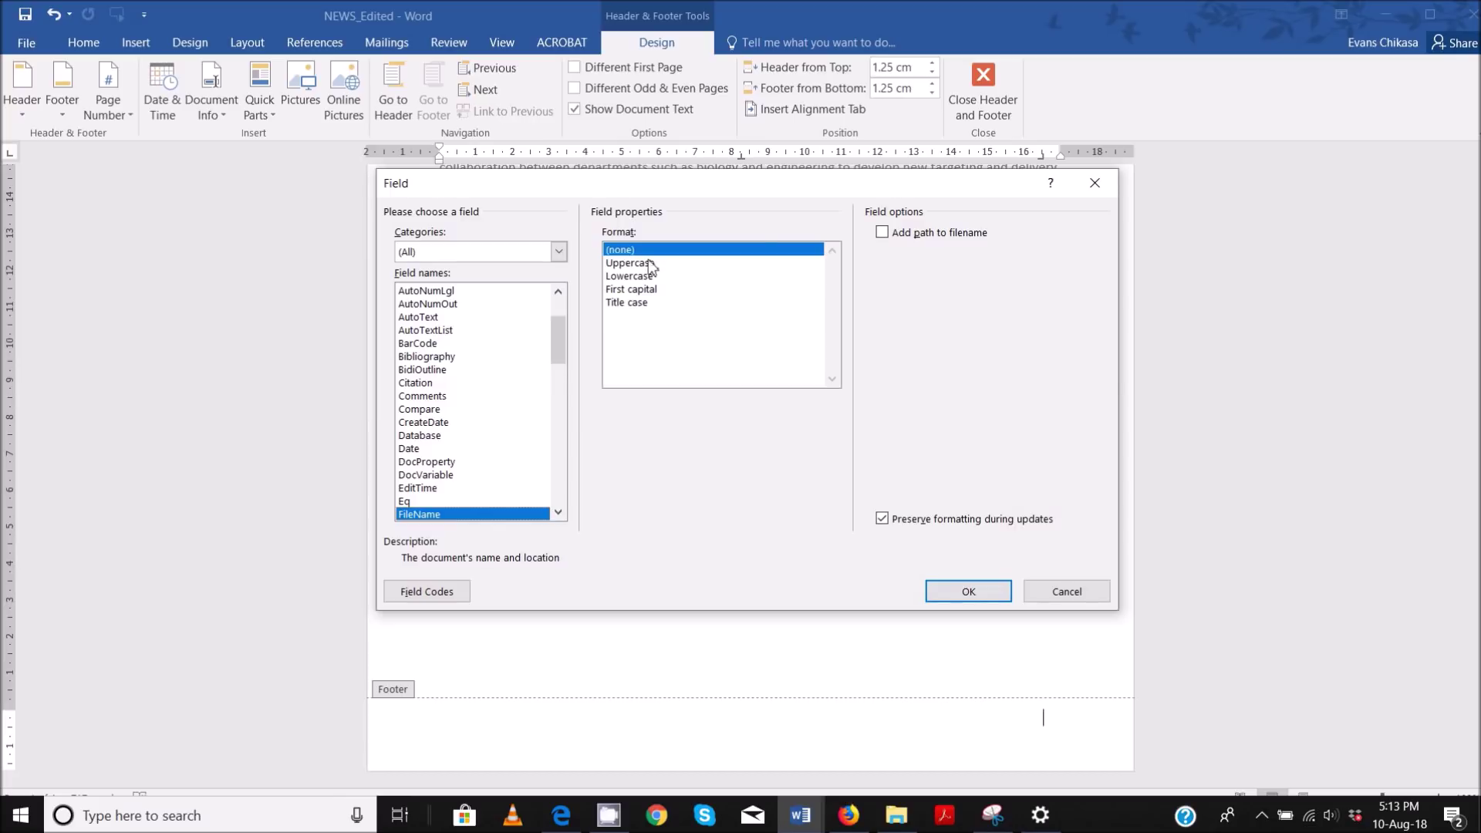
{"action": "left_click", "coordinate": [901, 239]}
{"action": "left_click", "coordinate": [958, 599]}
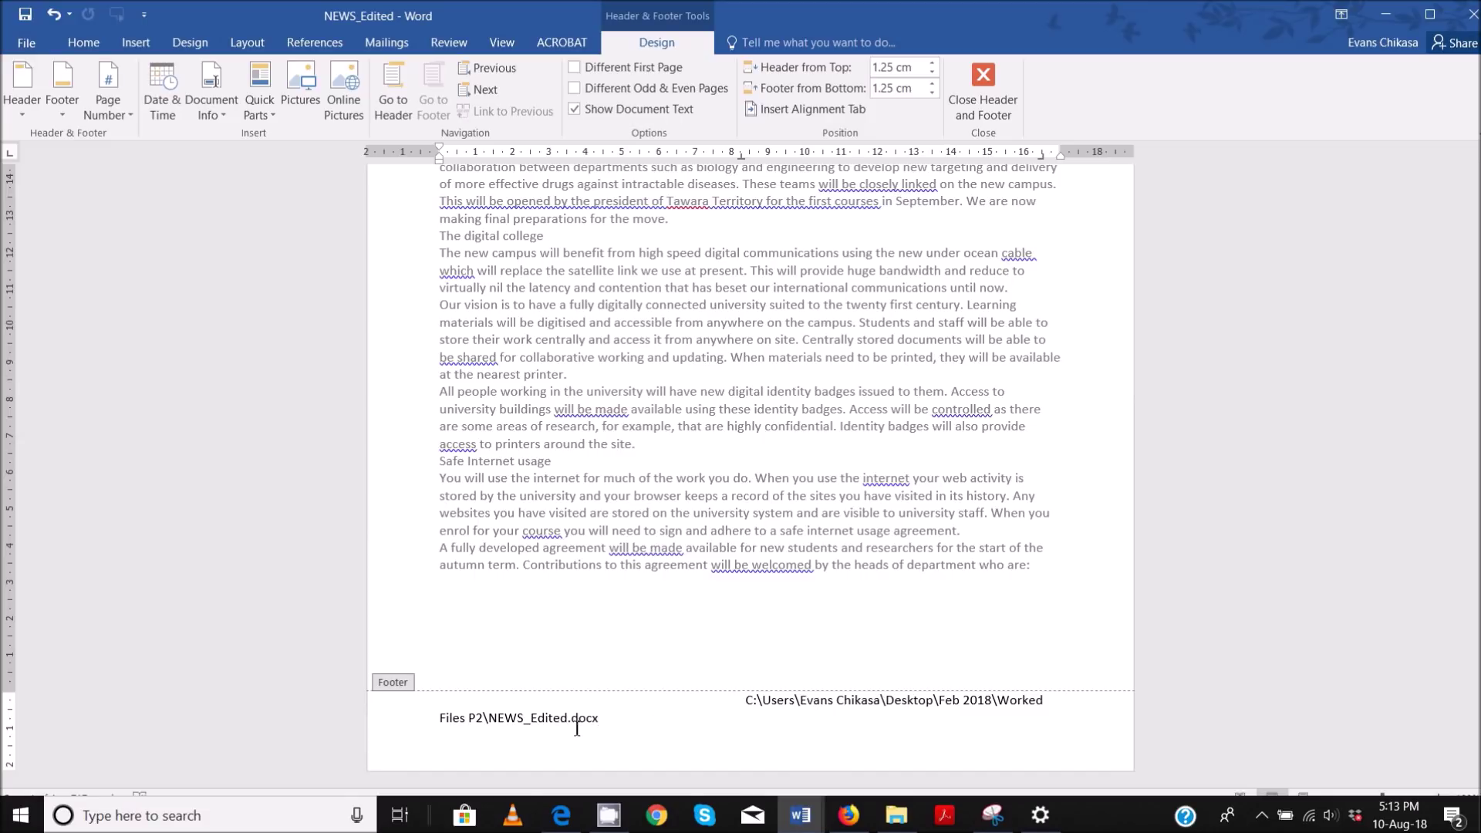
{"action": "left_click_drag", "start_coordinate": [464, 725], "coordinate": [606, 722]}
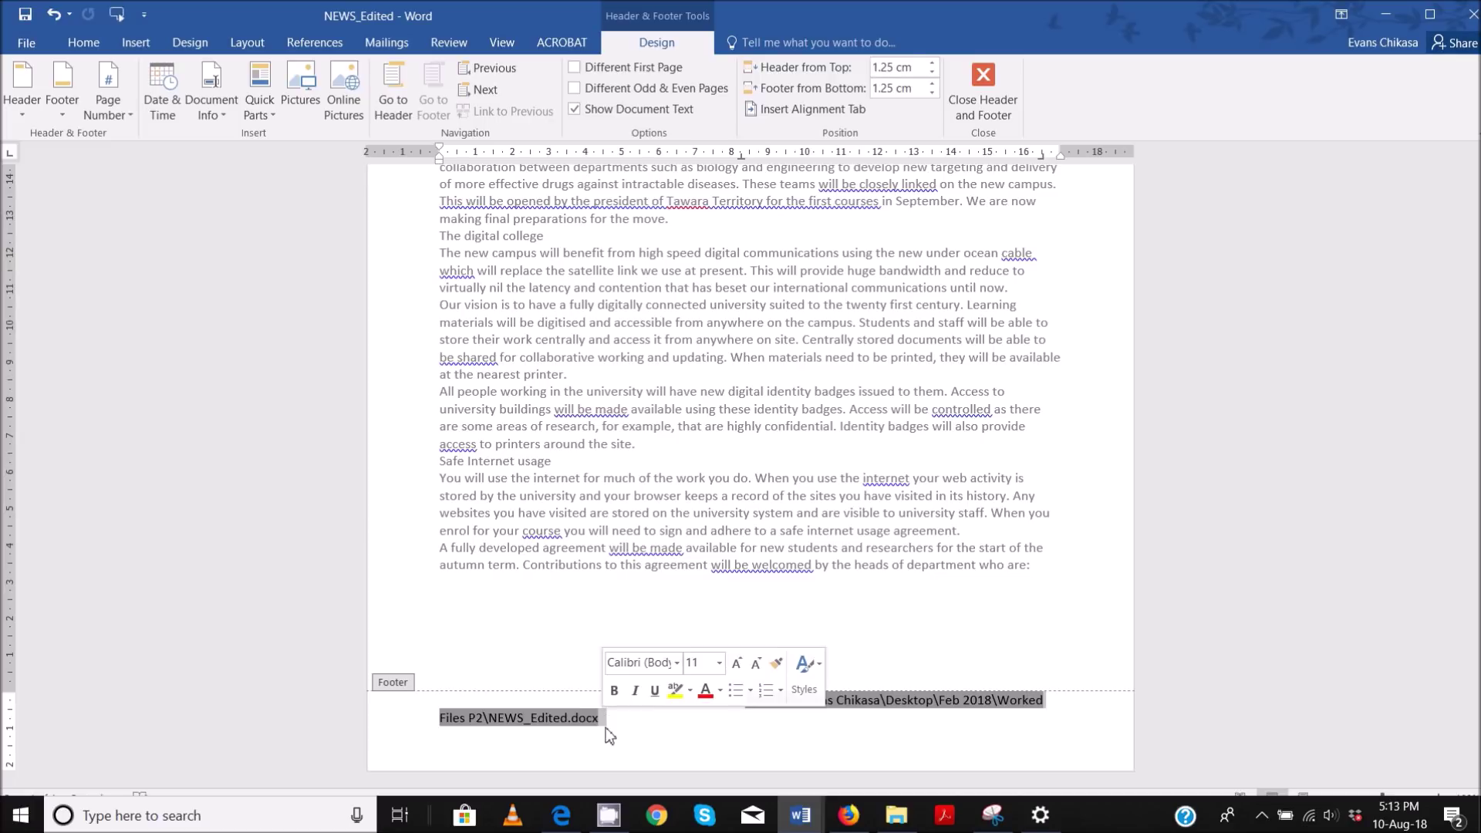
{"action": "left_click", "coordinate": [648, 762]}
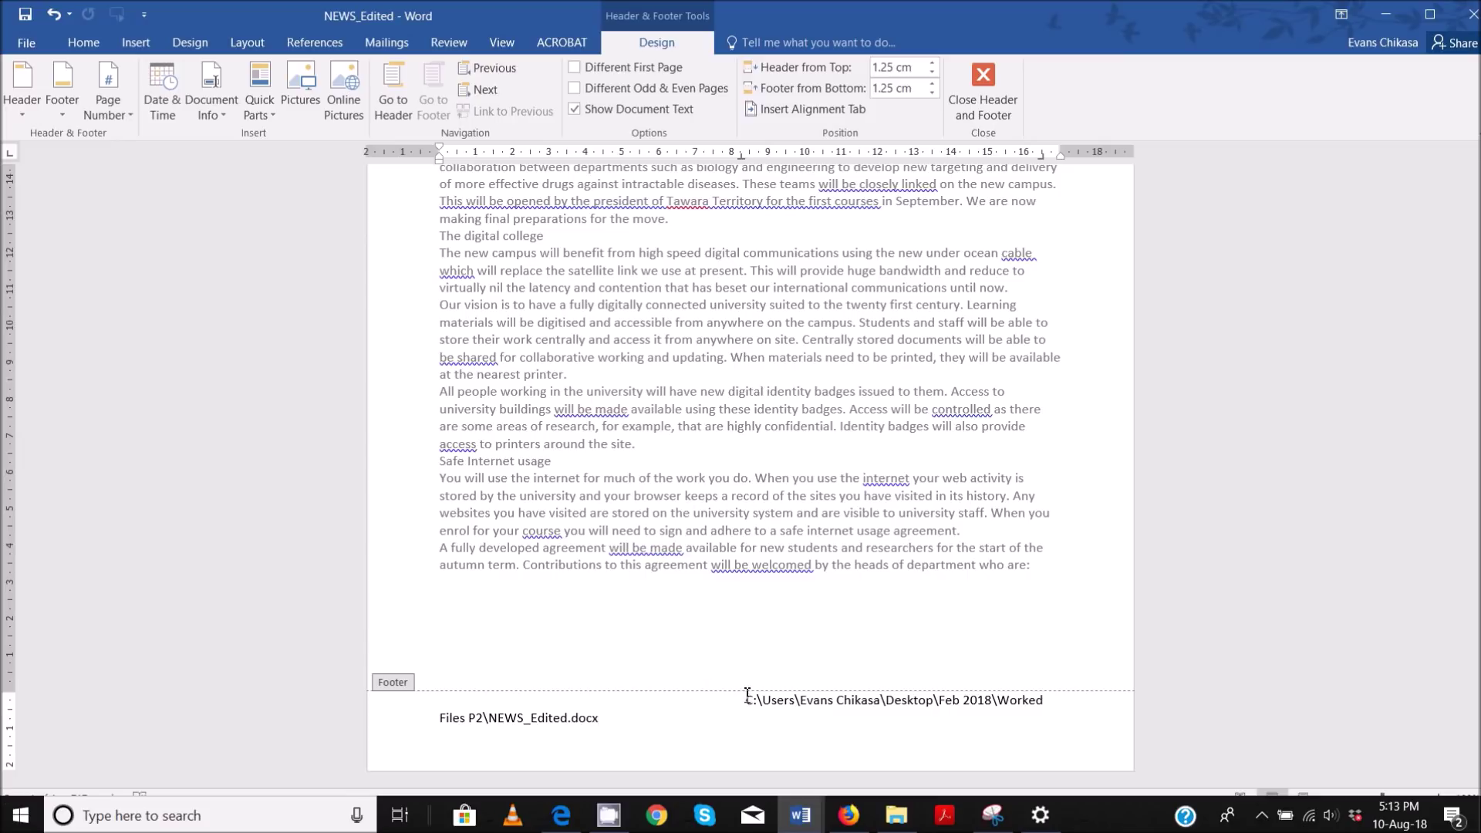
{"action": "left_click_drag", "start_coordinate": [749, 705], "coordinate": [1050, 704]}
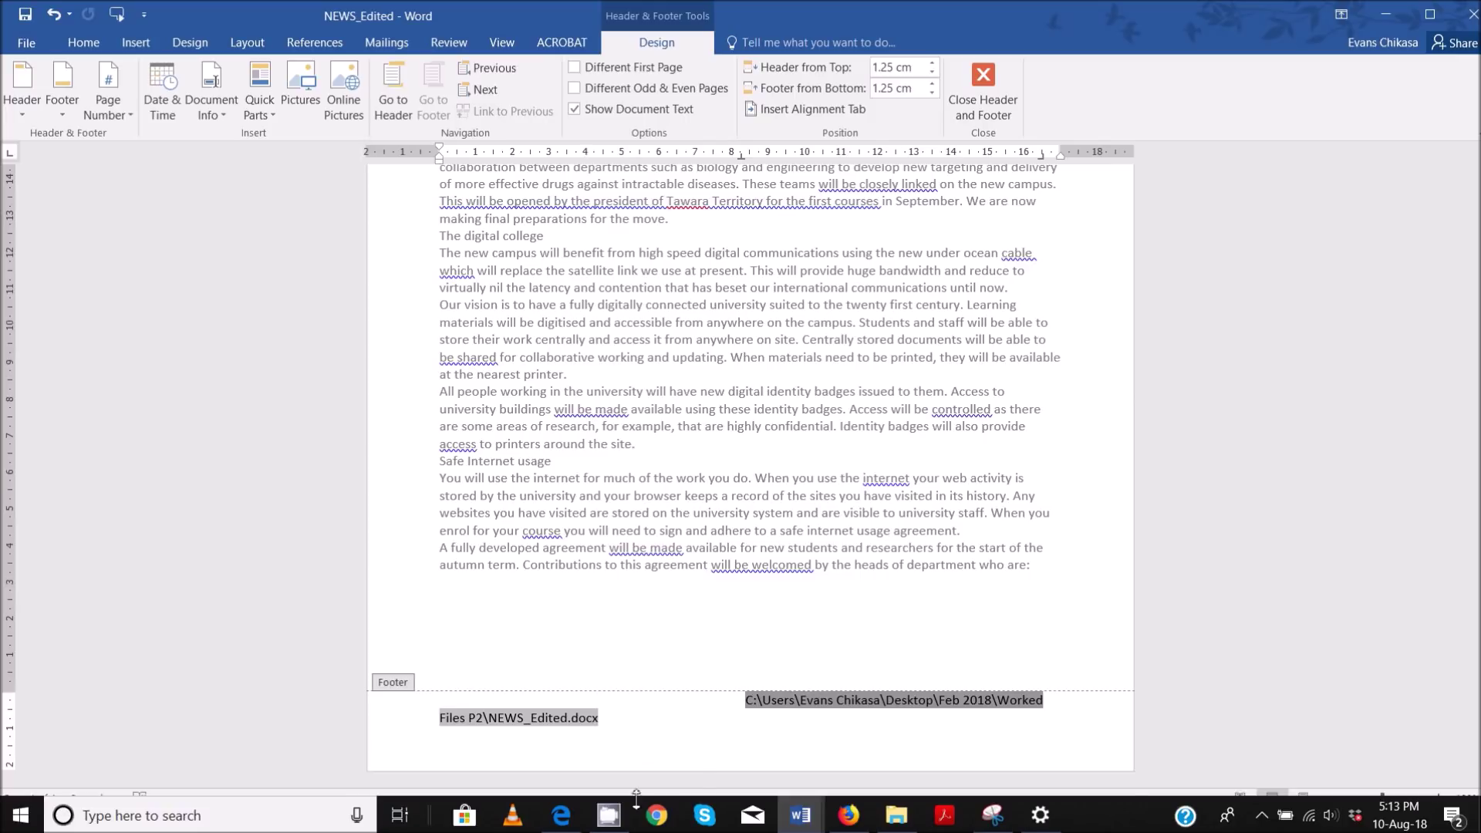
- Highlight the 'no other text or placeholders' and 'headers and footers on all pages' rules in the PDF
{"action": "mouse_move", "coordinate": [560, 815]}
{"action": "left_click", "coordinate": [552, 767]}
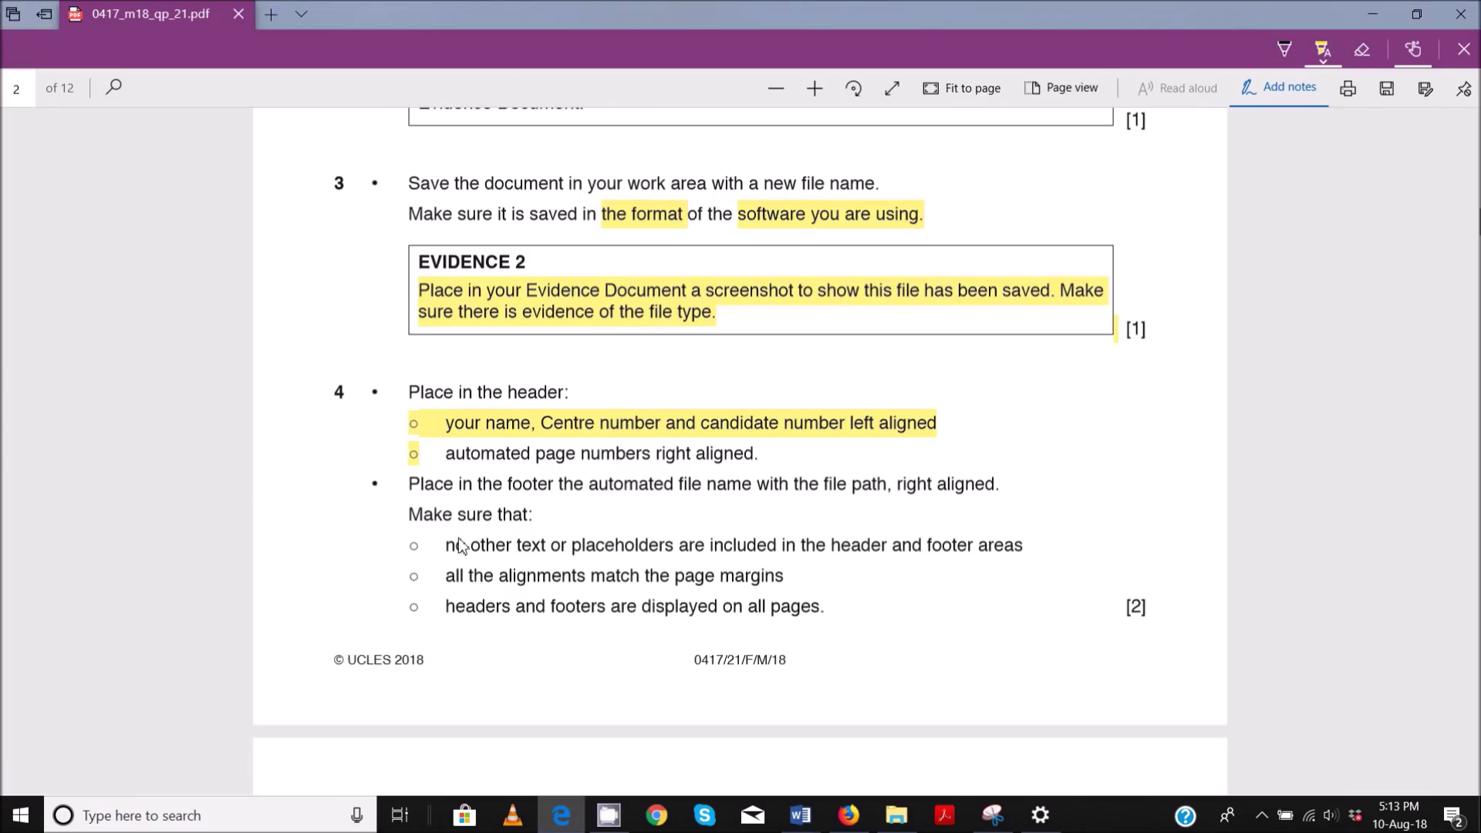
{"action": "left_click_drag", "start_coordinate": [411, 546], "coordinate": [979, 558]}
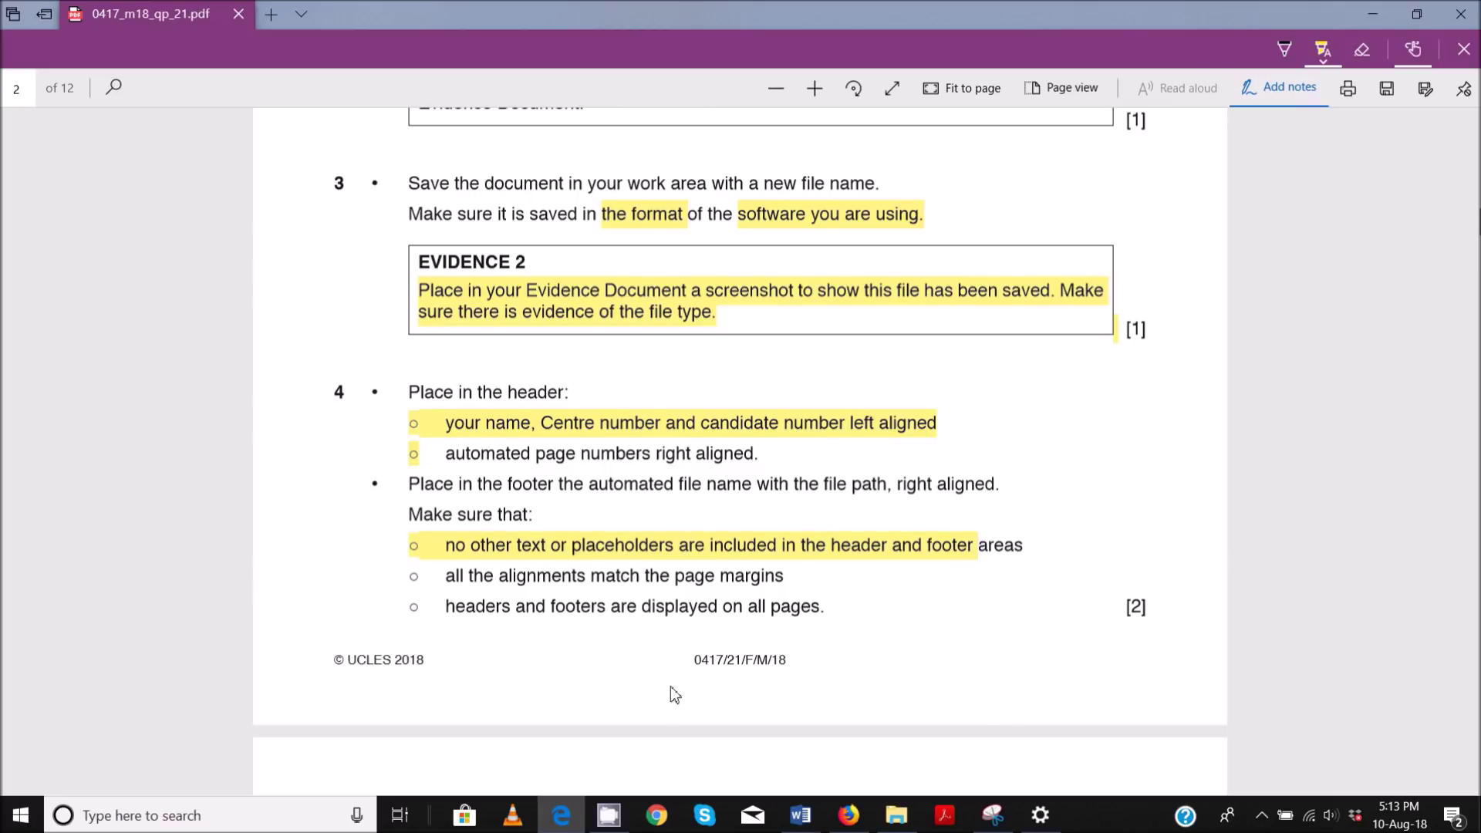
{"action": "left_click_drag", "start_coordinate": [413, 576], "coordinate": [694, 596]}
{"action": "key", "text": "ctrl+z"}
{"action": "left_click_drag", "start_coordinate": [445, 610], "coordinate": [777, 609]}
- Return to NEWS_Edited and compare the header and footer ruler indents with the page margins
{"action": "mouse_move", "coordinate": [806, 816]}
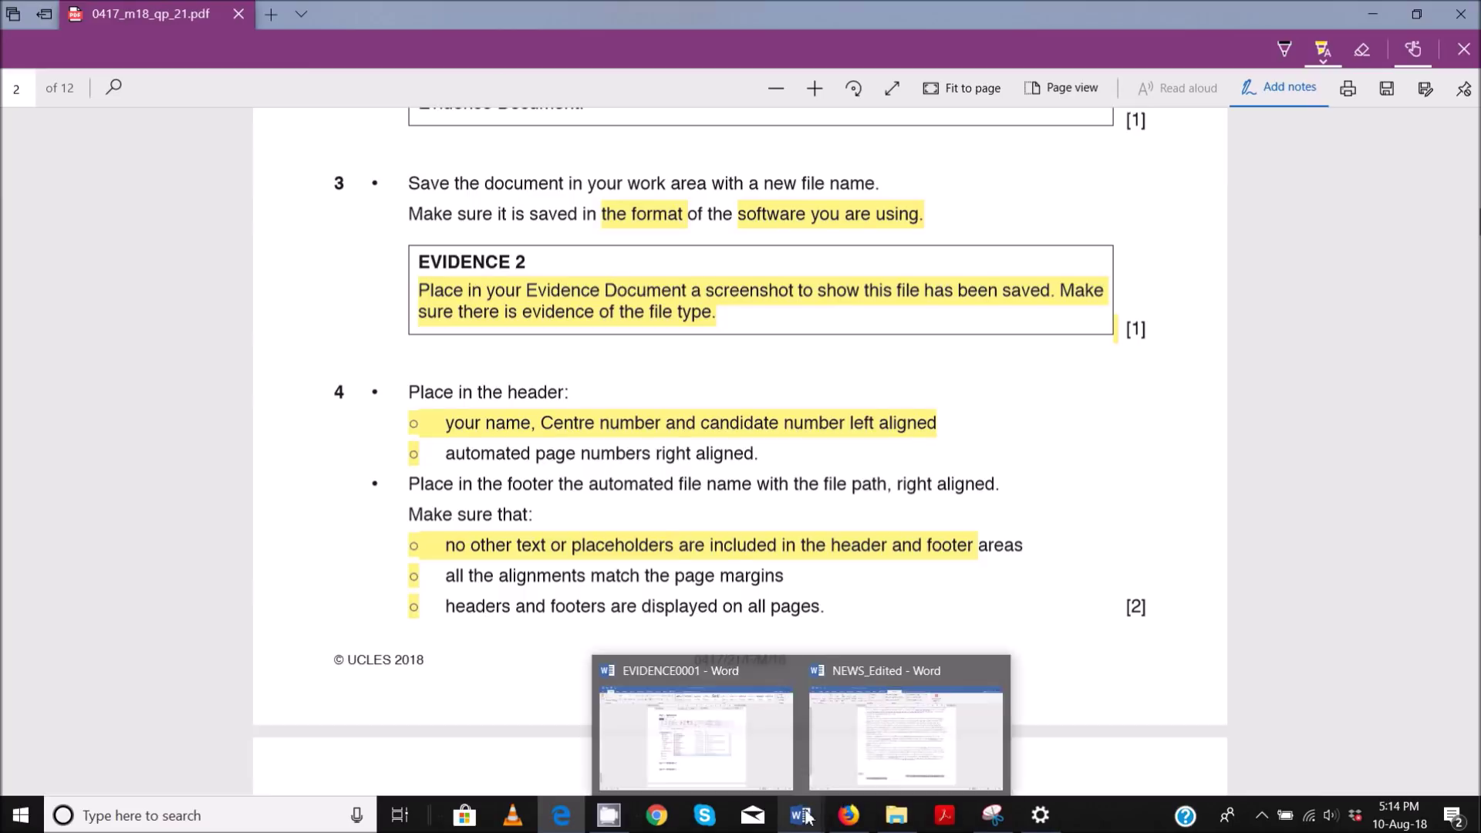
{"action": "left_click", "coordinate": [888, 745]}
{"action": "scroll", "coordinate": [709, 270], "scroll_direction": "up", "scroll_amount": 10}
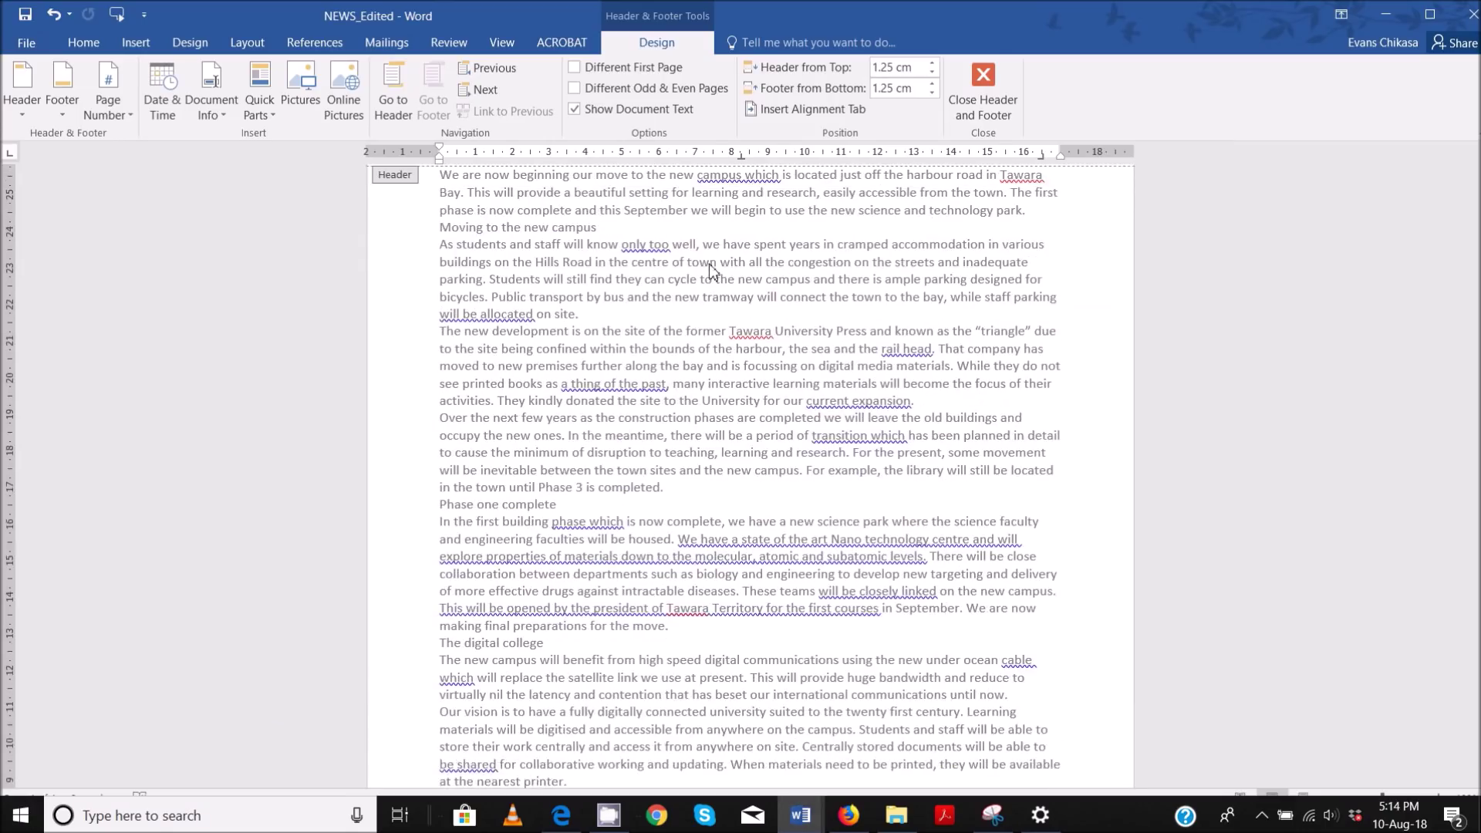
{"action": "scroll", "coordinate": [711, 247], "scroll_direction": "up", "scroll_amount": 2}
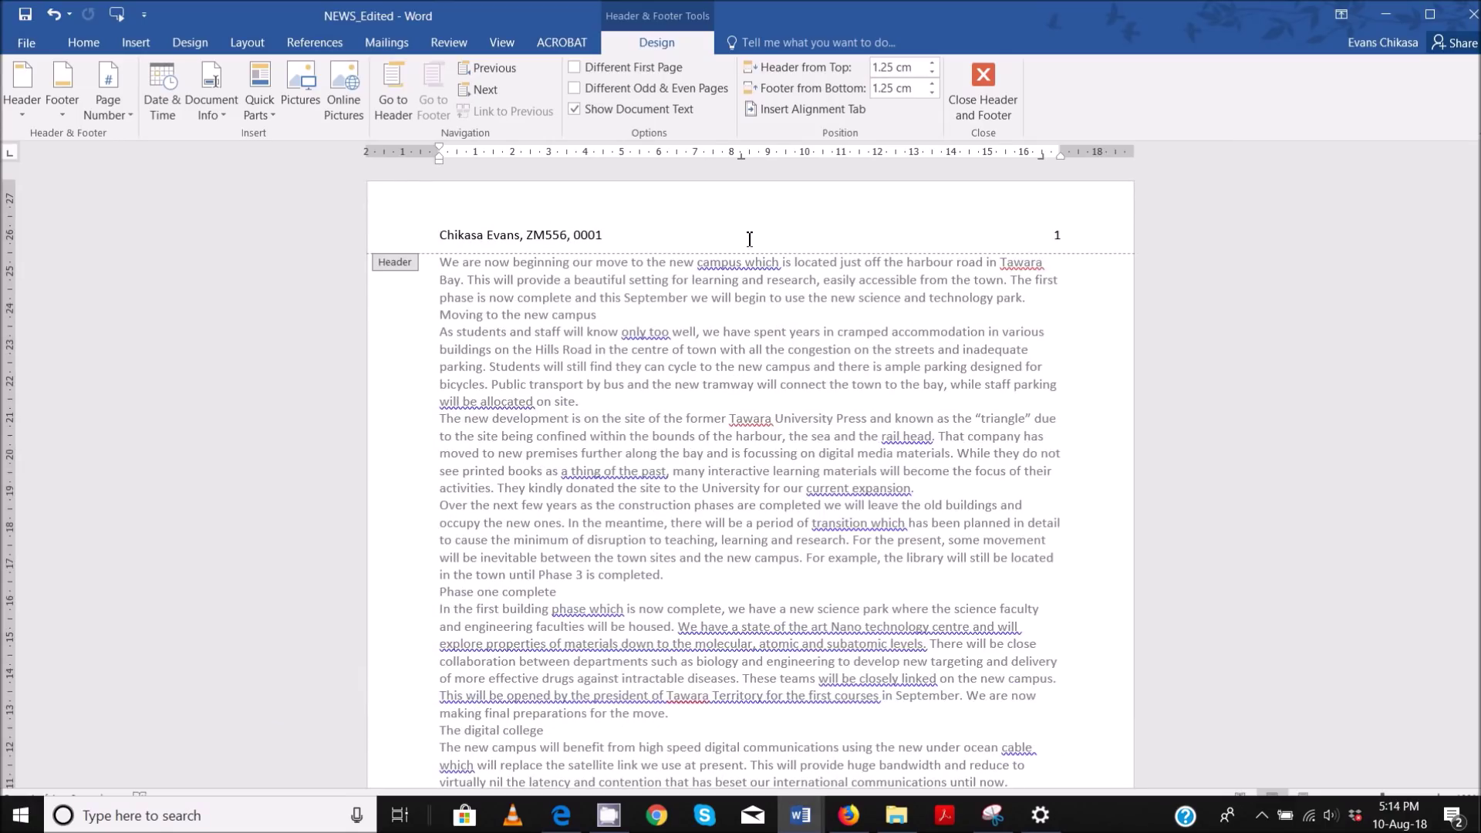
{"action": "scroll", "coordinate": [749, 239], "scroll_direction": "down", "scroll_amount": 6}
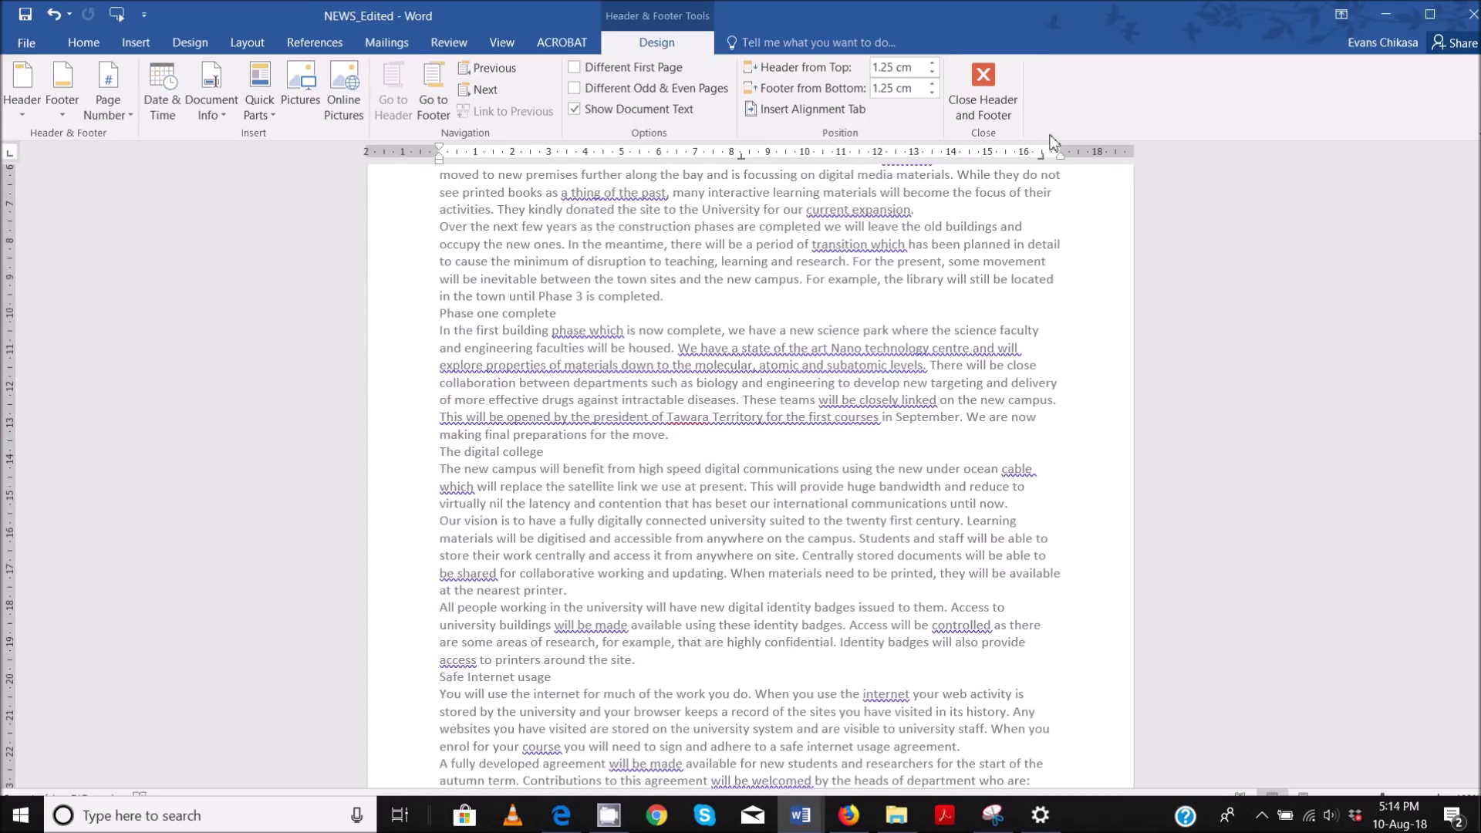
{"action": "scroll", "coordinate": [1062, 180], "scroll_direction": "up", "scroll_amount": 5}
{"action": "left_click_drag", "start_coordinate": [1058, 158], "coordinate": [1059, 162]}
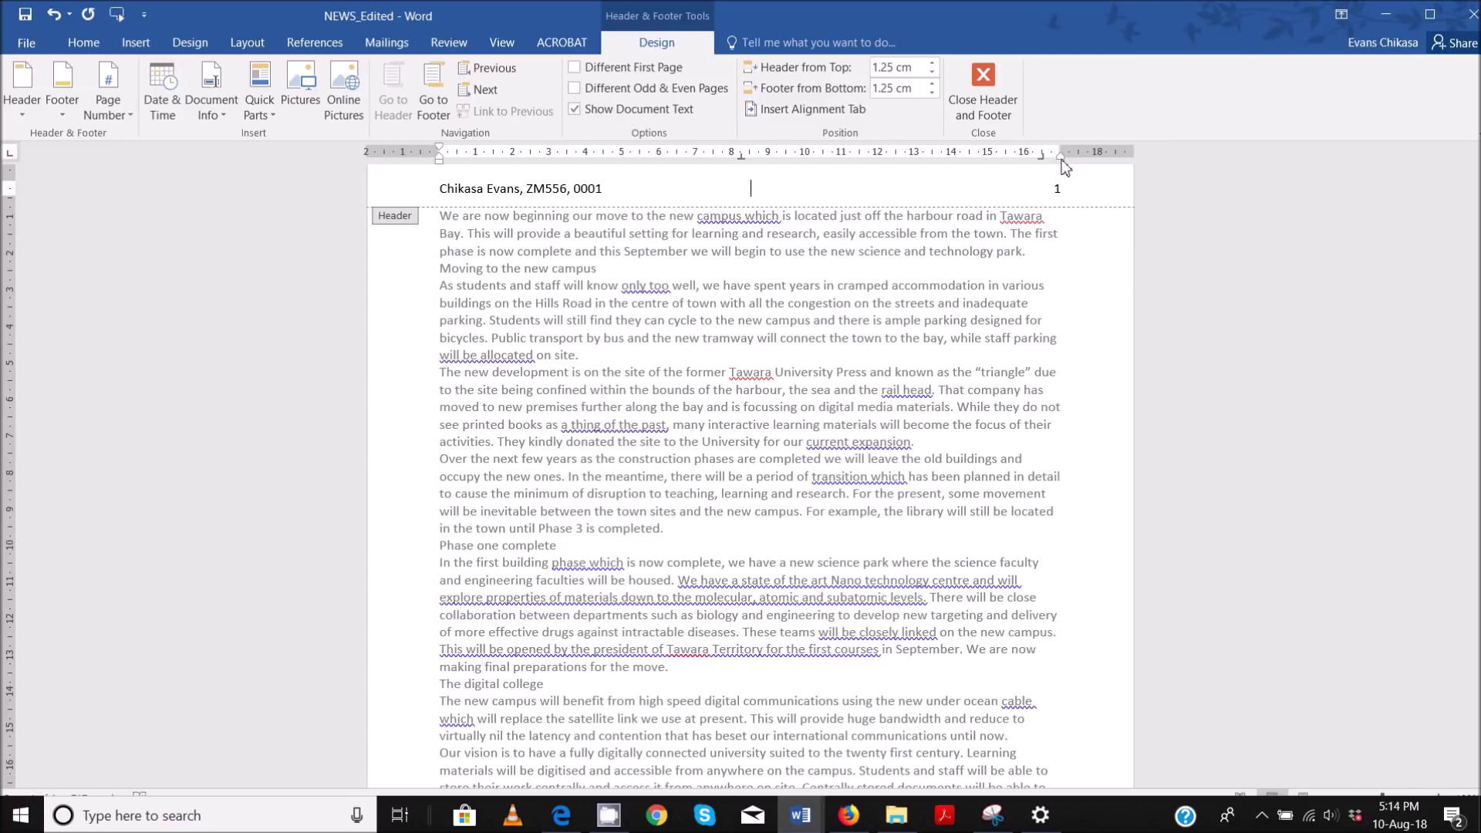
{"action": "left_click_drag", "start_coordinate": [1061, 160], "coordinate": [1062, 160]}
{"action": "key", "text": "ctrl+z"}
{"action": "left_click_drag", "start_coordinate": [439, 161], "coordinate": [439, 161]}
{"action": "scroll", "coordinate": [1130, 246], "scroll_direction": "down", "scroll_amount": 6}
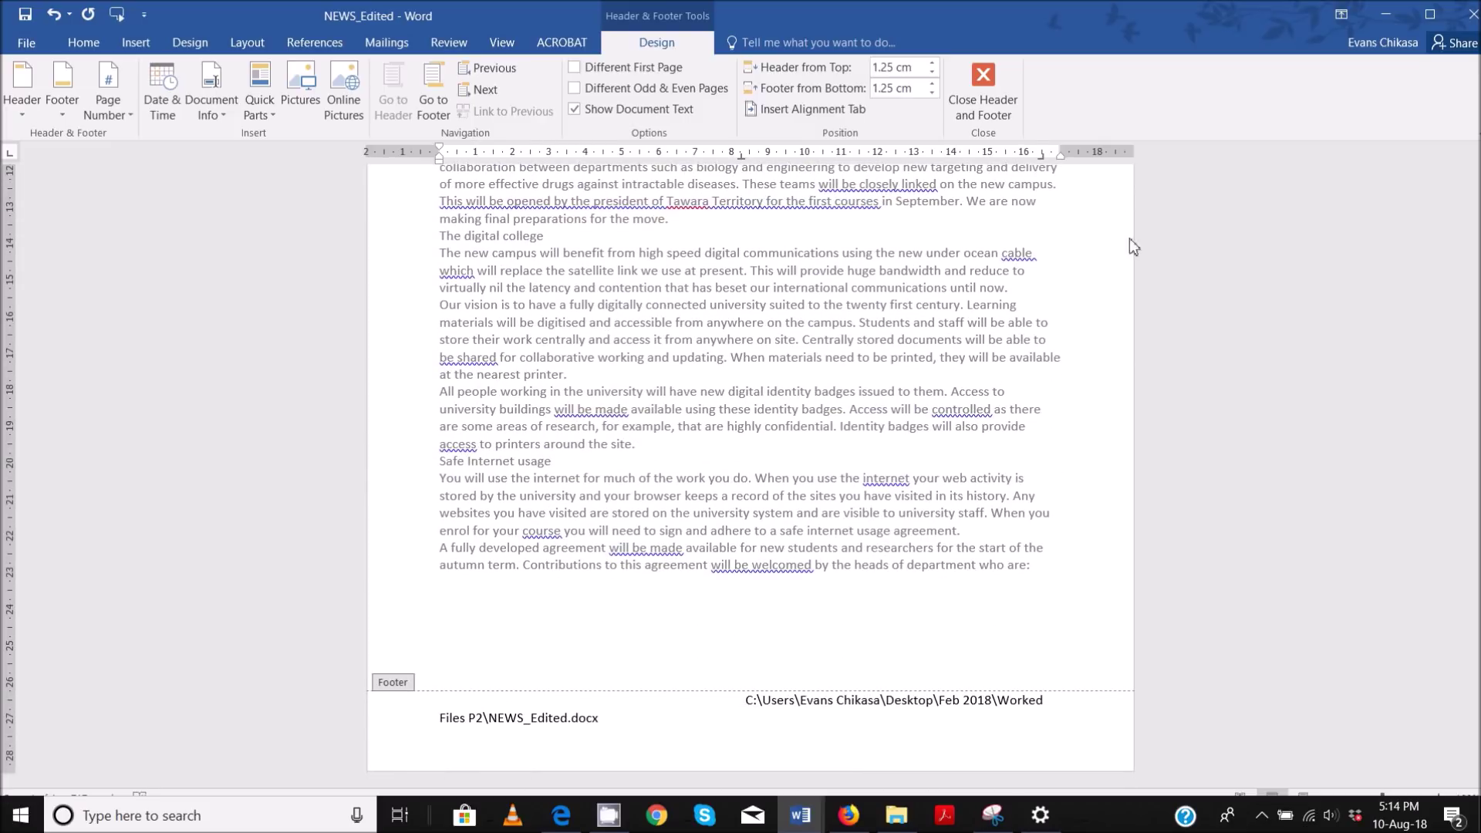
{"action": "left_click_drag", "start_coordinate": [1061, 153], "coordinate": [1063, 159]}
- Delete the existing file path from the footer after testing its indents
{"action": "left_click", "coordinate": [439, 162]}
{"action": "triple_click", "coordinate": [1067, 716]}
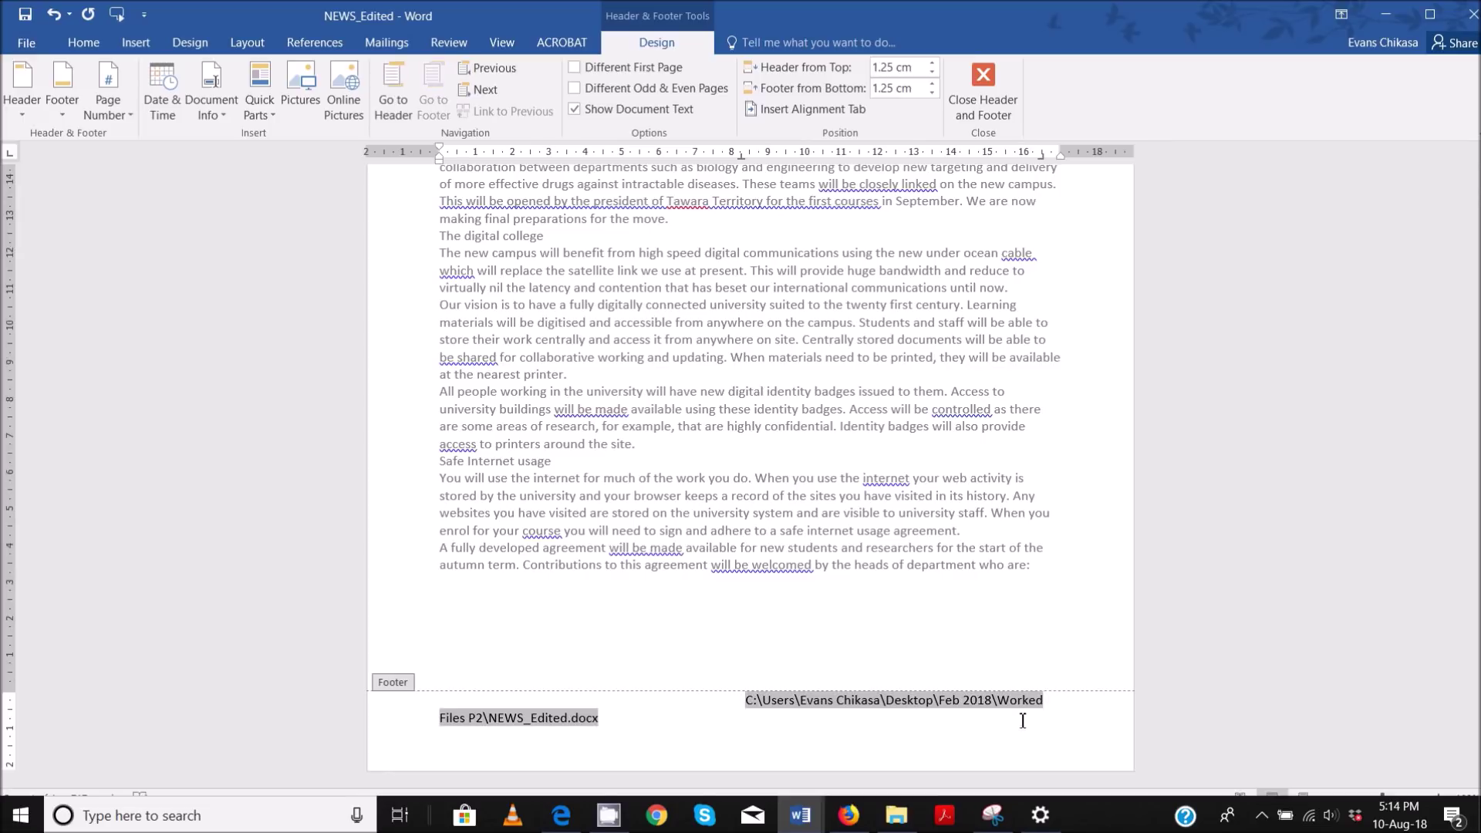
{"action": "left_click", "coordinate": [1062, 159]}
{"action": "left_click", "coordinate": [745, 706]}
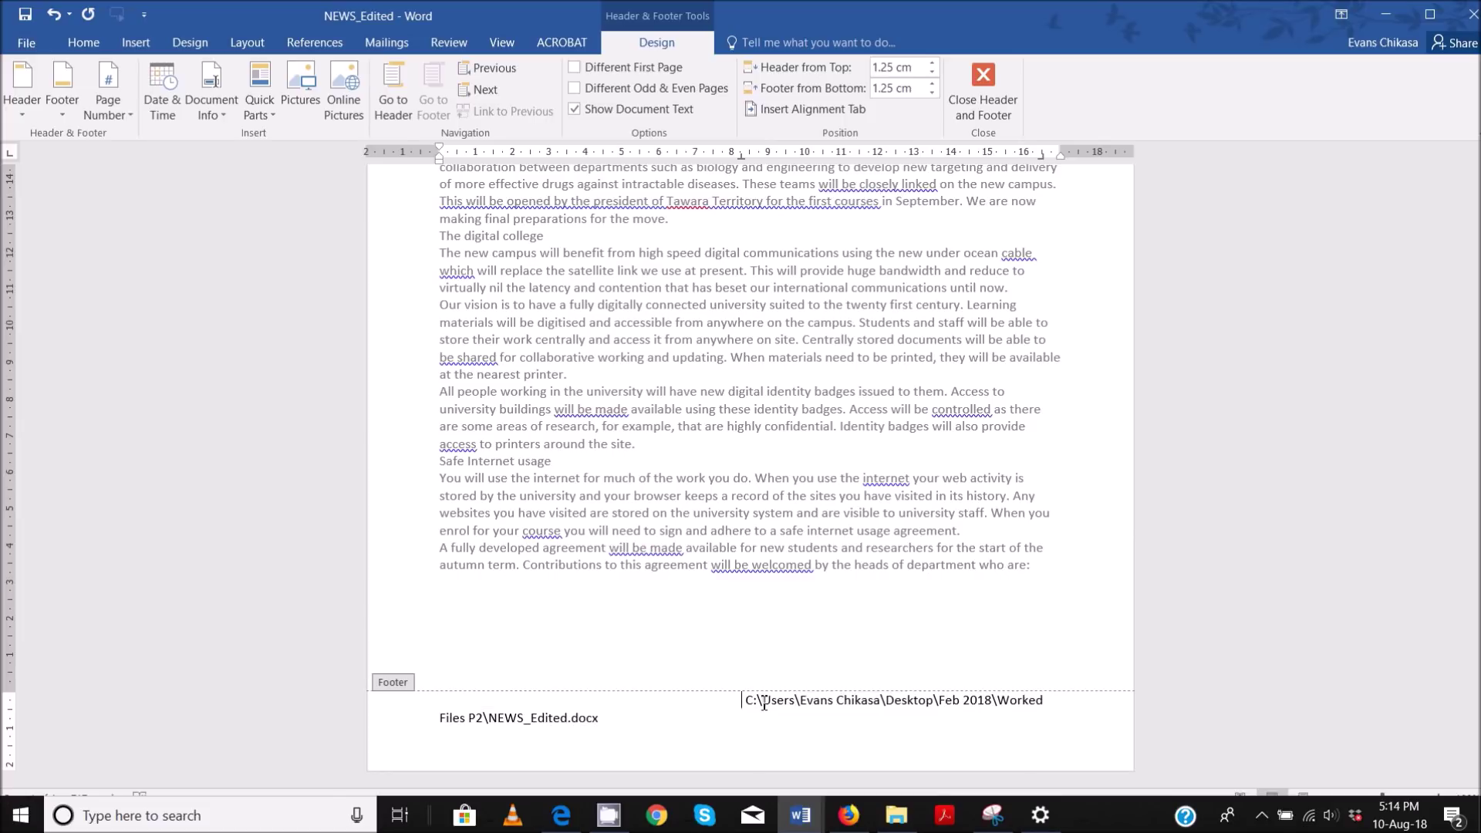
{"action": "key", "text": "Return"}
{"action": "key", "text": "ctrl+z"}
{"action": "key", "text": "ctrl+a"}
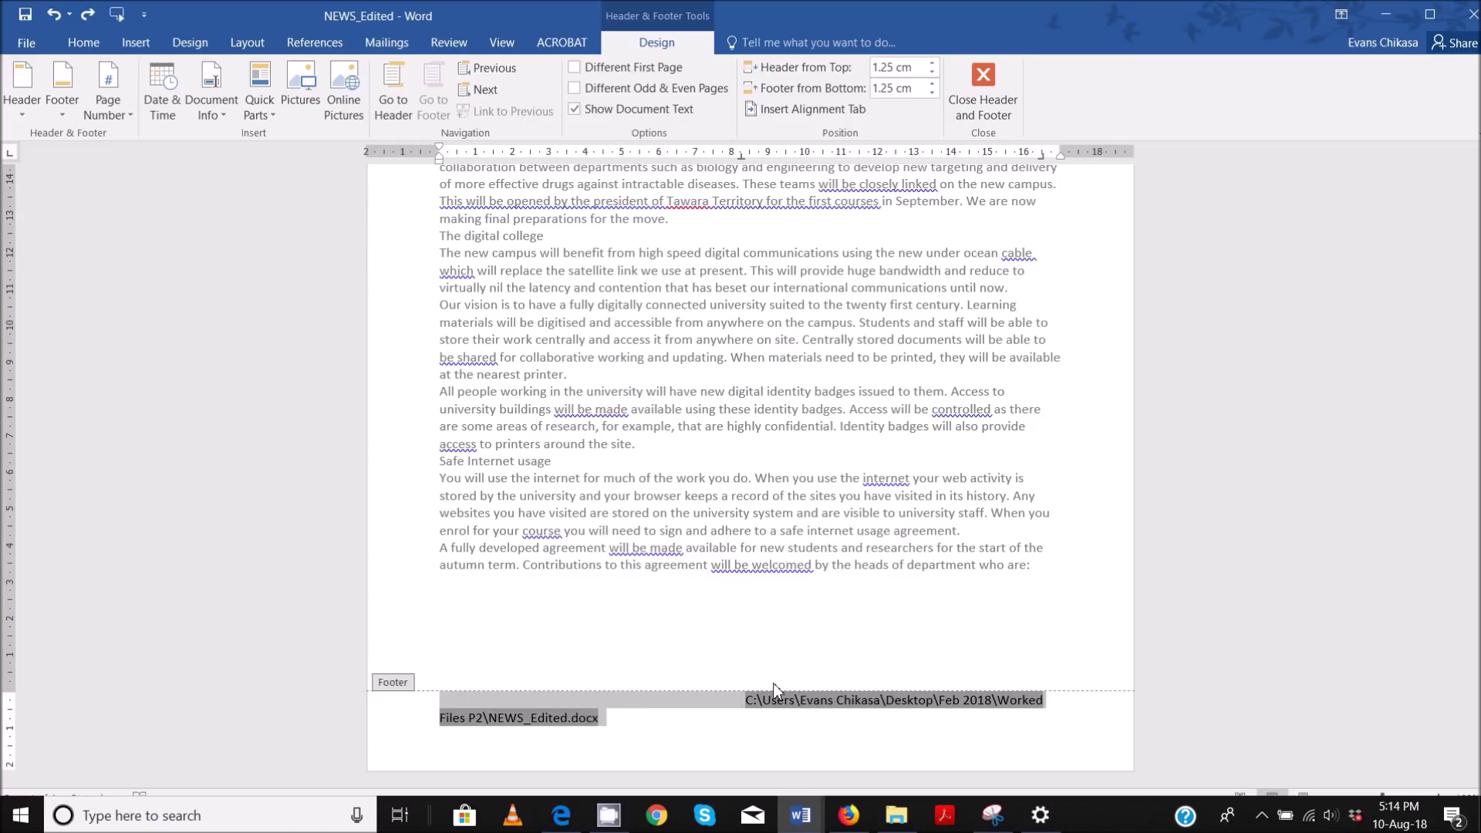
{"action": "key", "text": "Delete"}
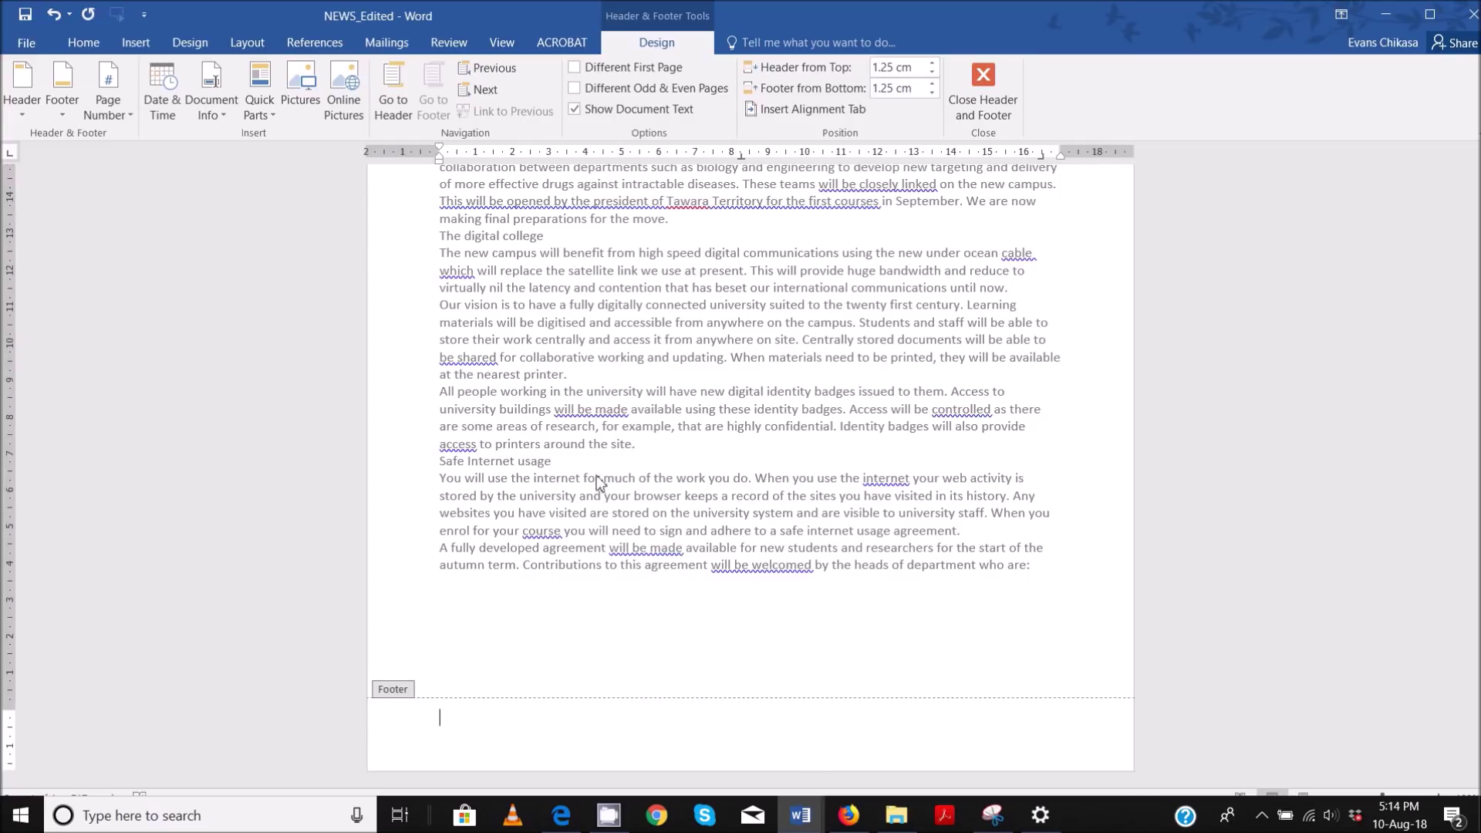
- Replace the footer with the blank three-column footer layout
{"action": "left_click", "coordinate": [135, 43]}
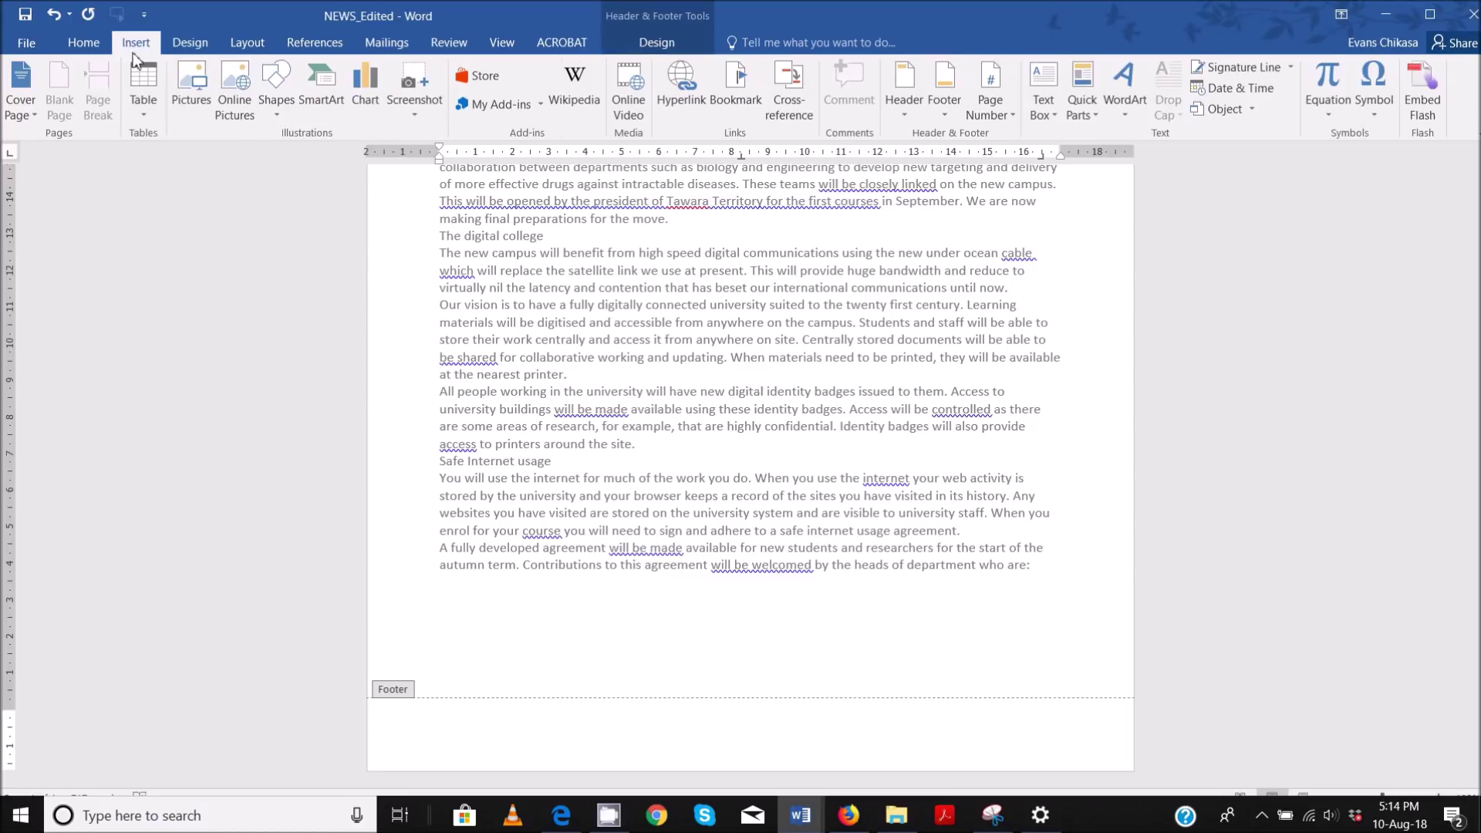
{"action": "left_click", "coordinate": [936, 119]}
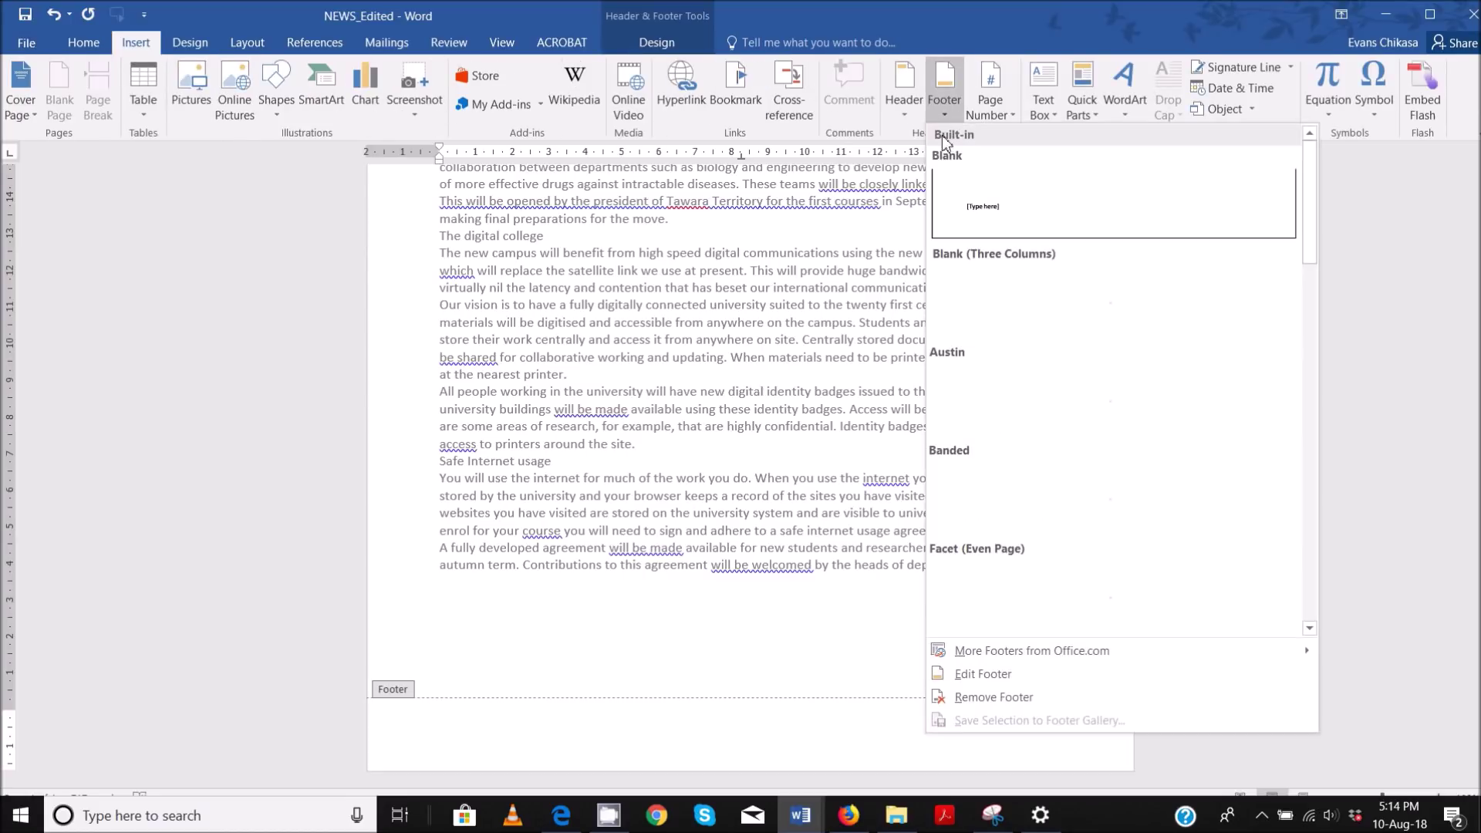
{"action": "left_click", "coordinate": [1043, 309]}
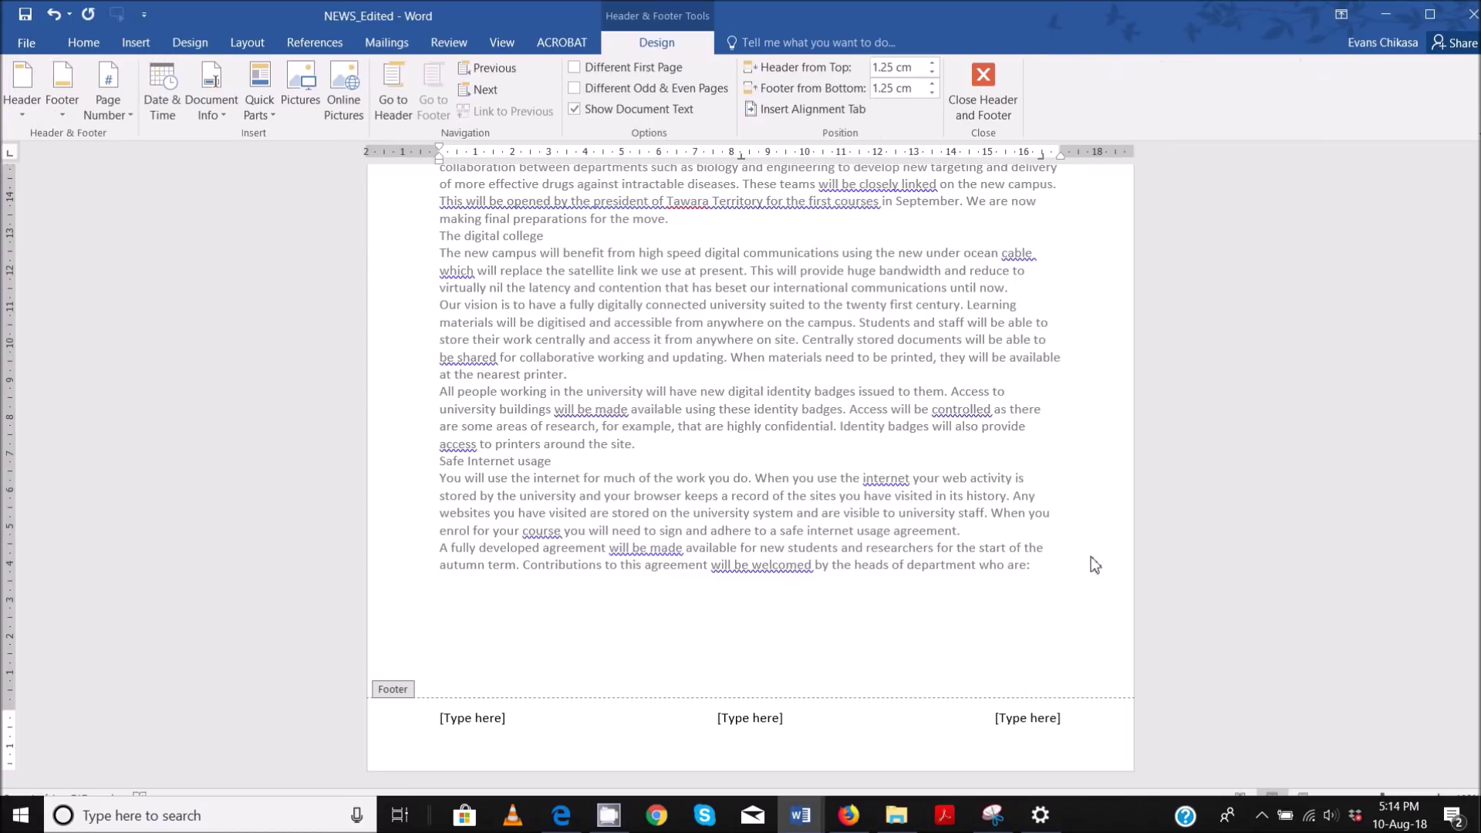
{"action": "left_click_drag", "start_coordinate": [1067, 162], "coordinate": [1065, 163]}
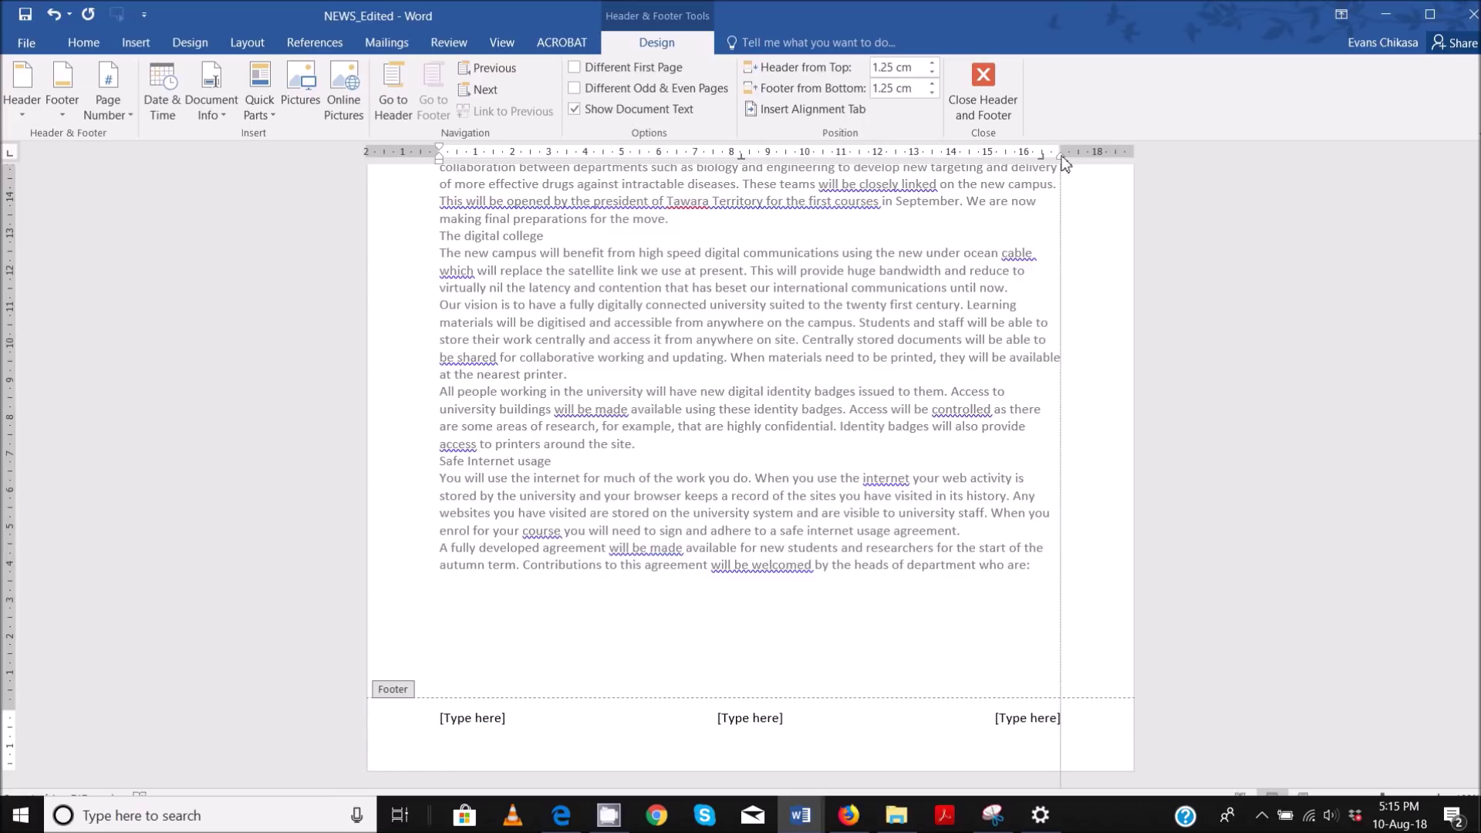
{"action": "left_click_drag", "start_coordinate": [1064, 163], "coordinate": [1065, 163]}
- Delete the left and centre footer placeholders
{"action": "left_click", "coordinate": [1035, 717]}
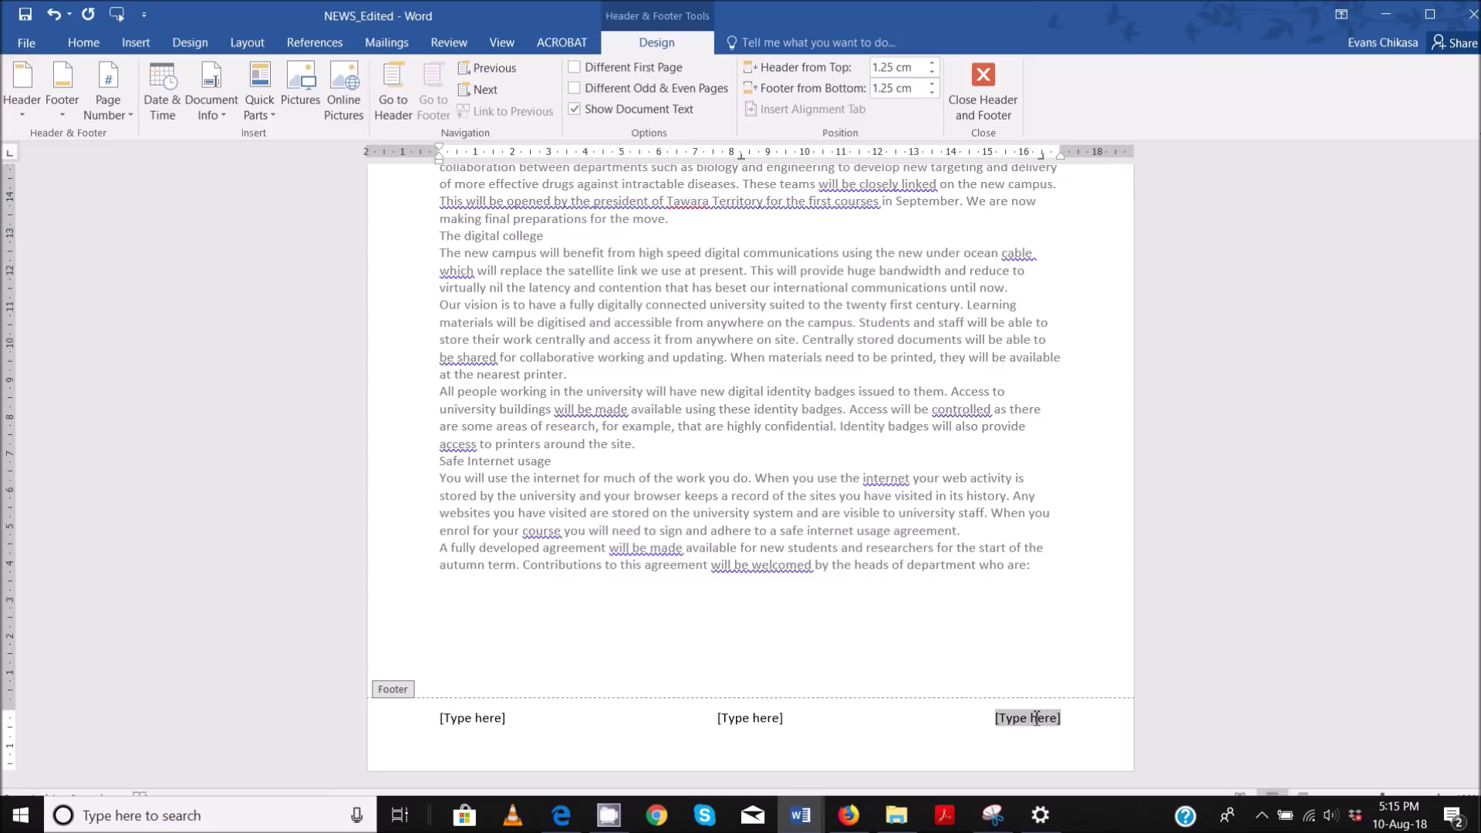
{"action": "left_click", "coordinate": [491, 722]}
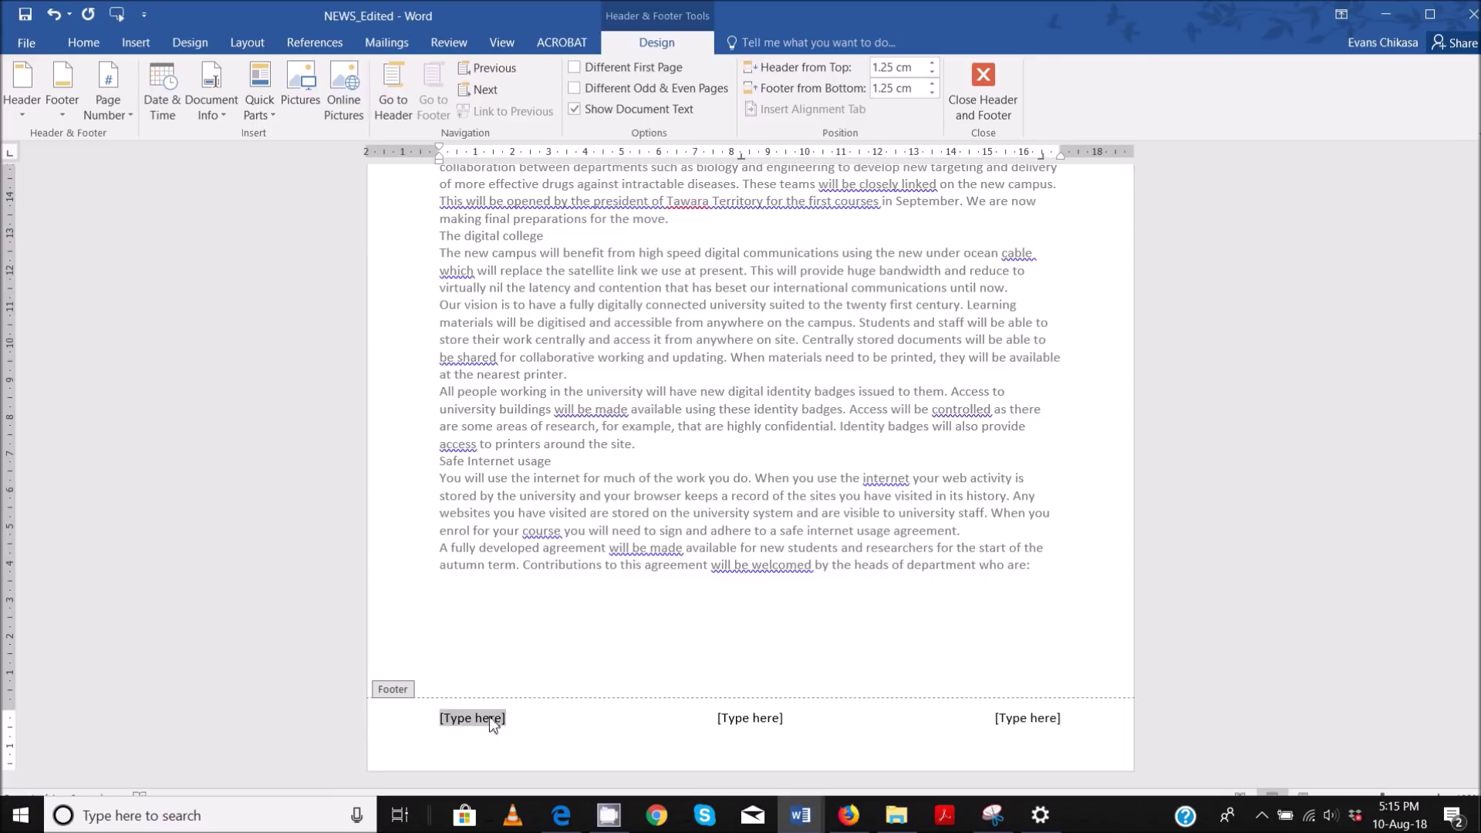
{"action": "key", "text": "Delete"}
{"action": "left_click", "coordinate": [755, 714]}
{"action": "key", "text": "Delete"}
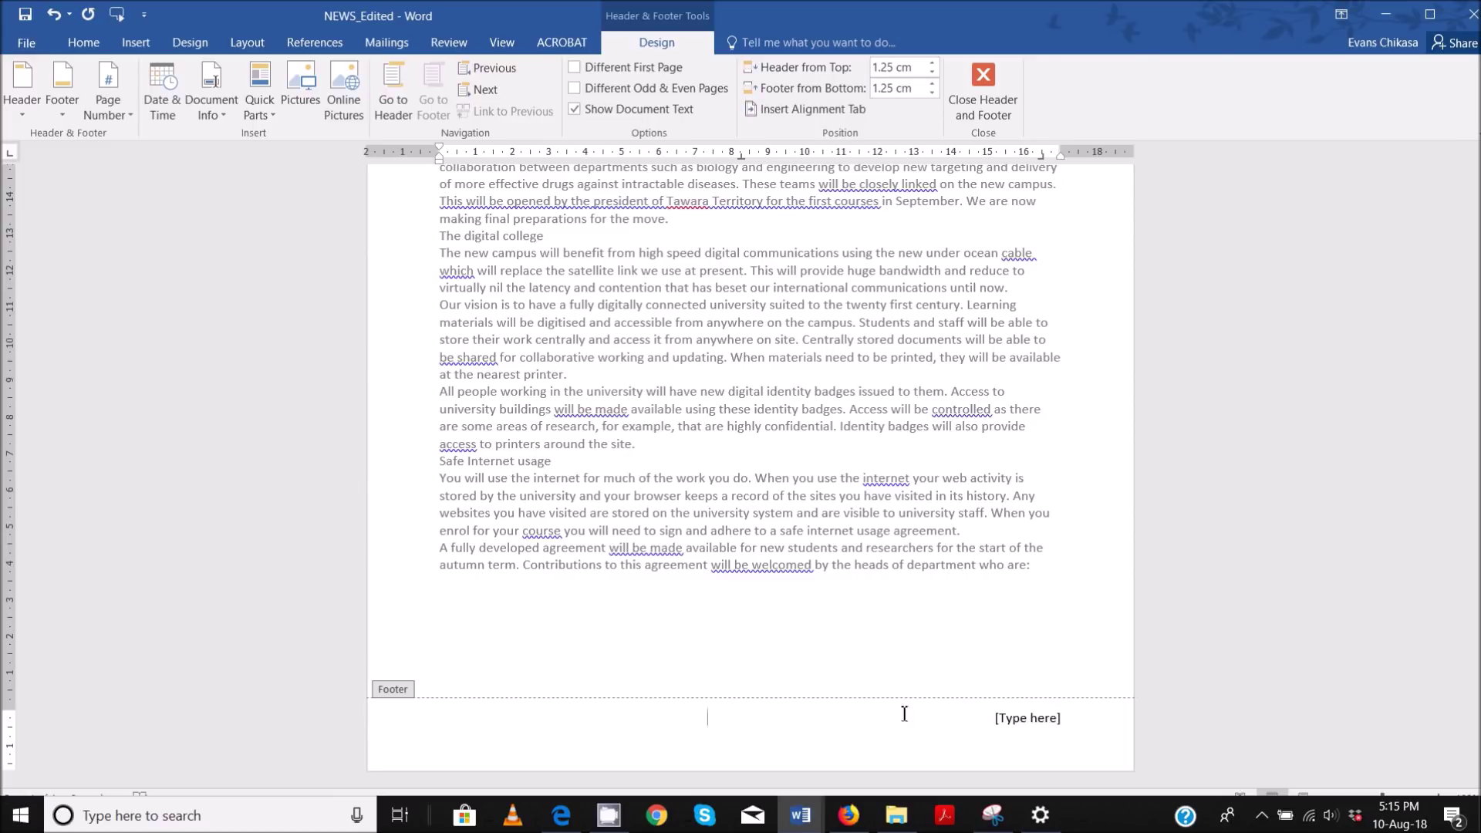
- Put a FileName field with the folder path in the right footer slot and close the footer
{"action": "left_click", "coordinate": [1032, 722]}
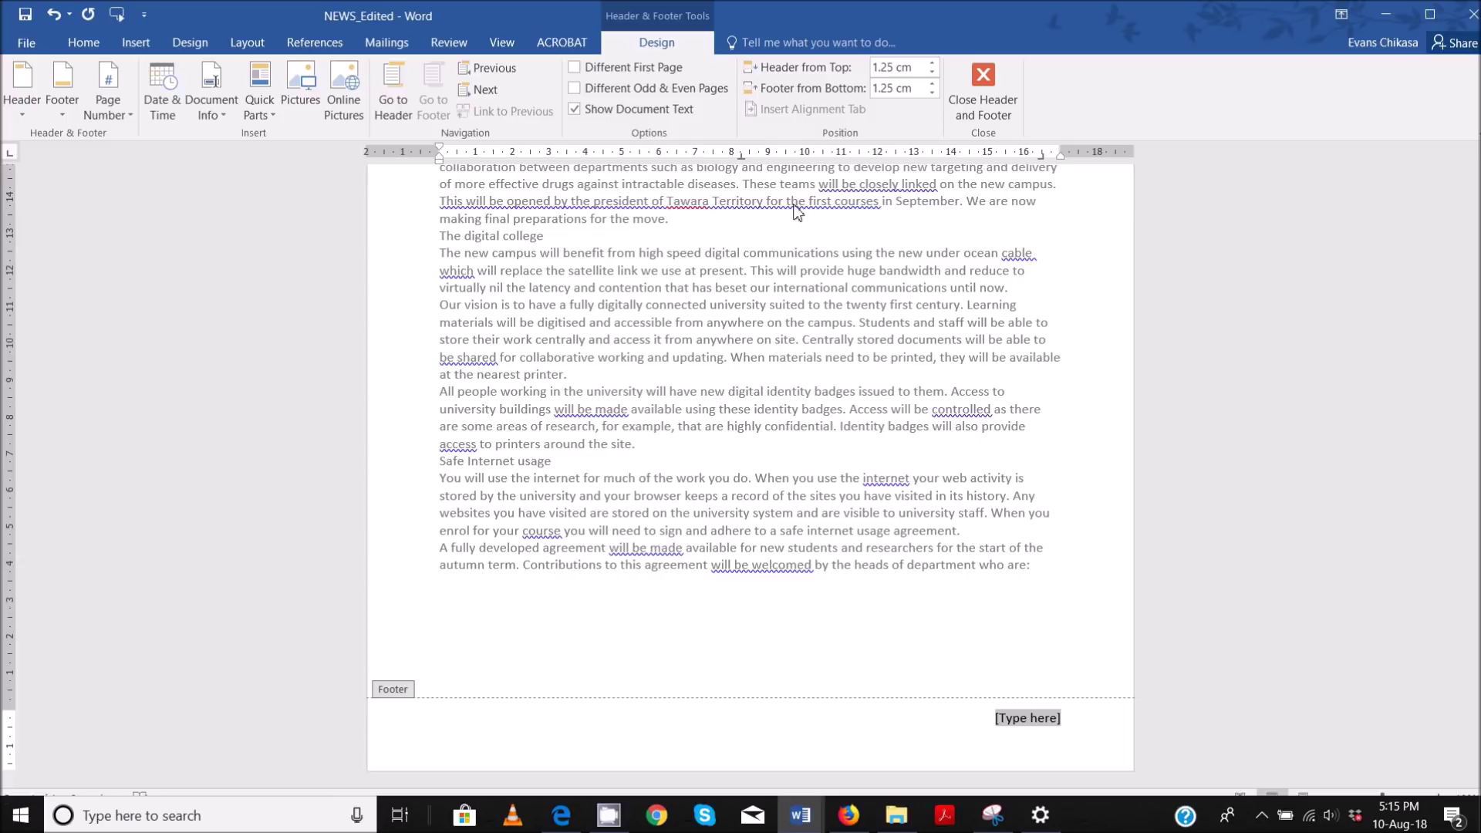
{"action": "left_click", "coordinate": [269, 116]}
{"action": "left_click", "coordinate": [309, 184]}
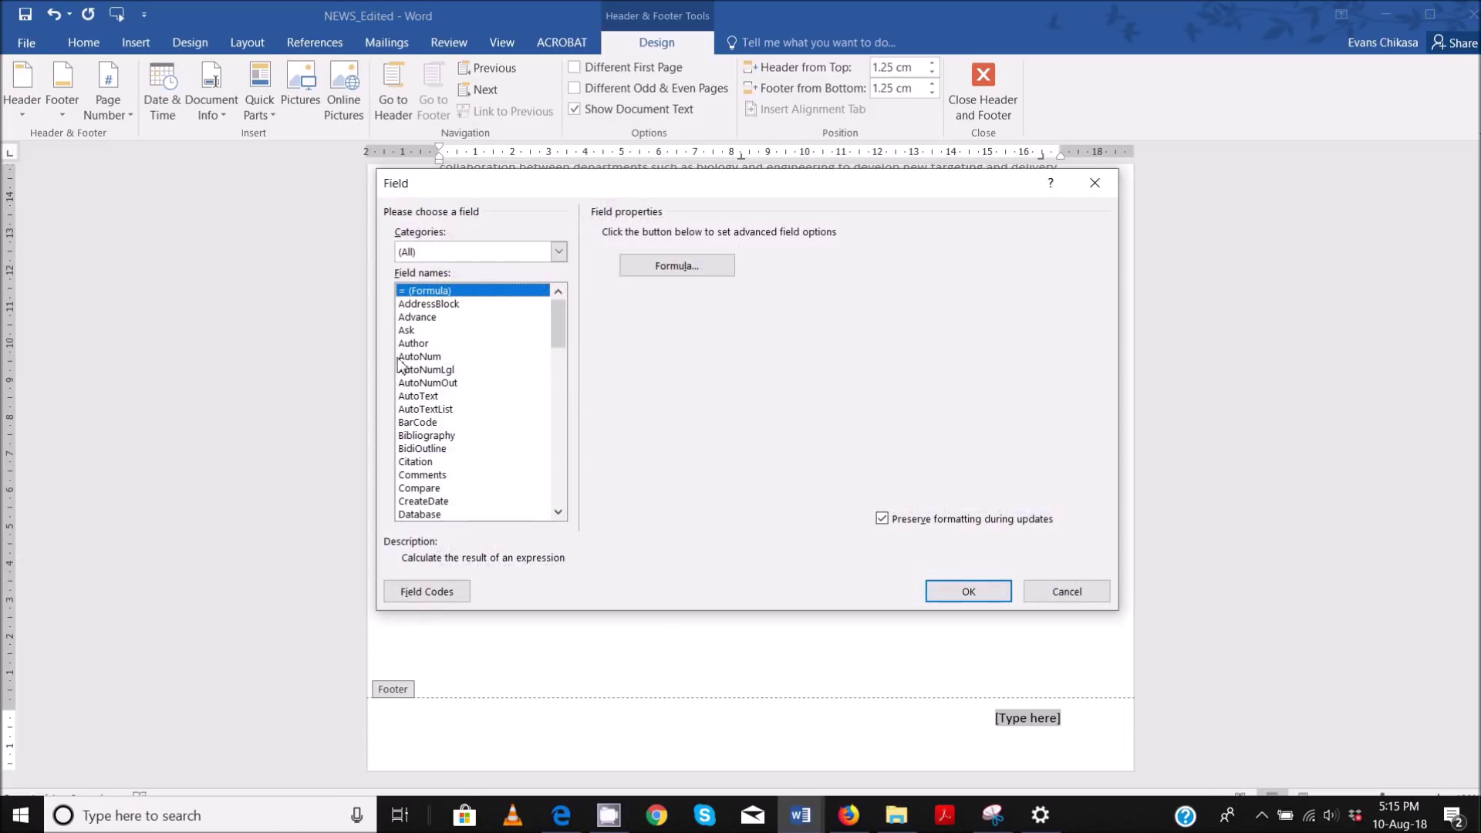
{"action": "key", "text": "f"}
{"action": "left_click", "coordinate": [907, 234]}
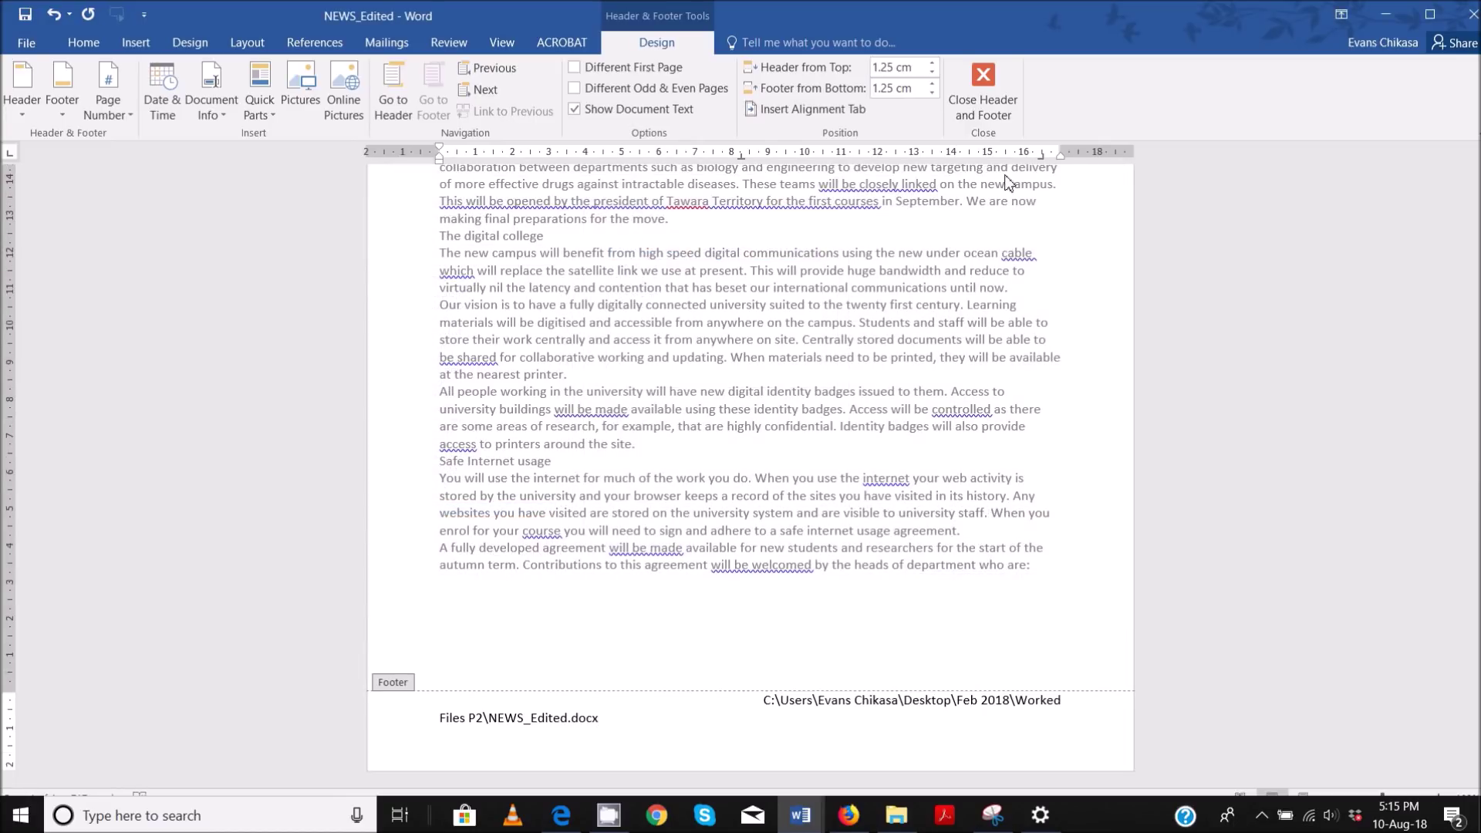
{"action": "left_click_drag", "start_coordinate": [1059, 158], "coordinate": [1059, 158]}
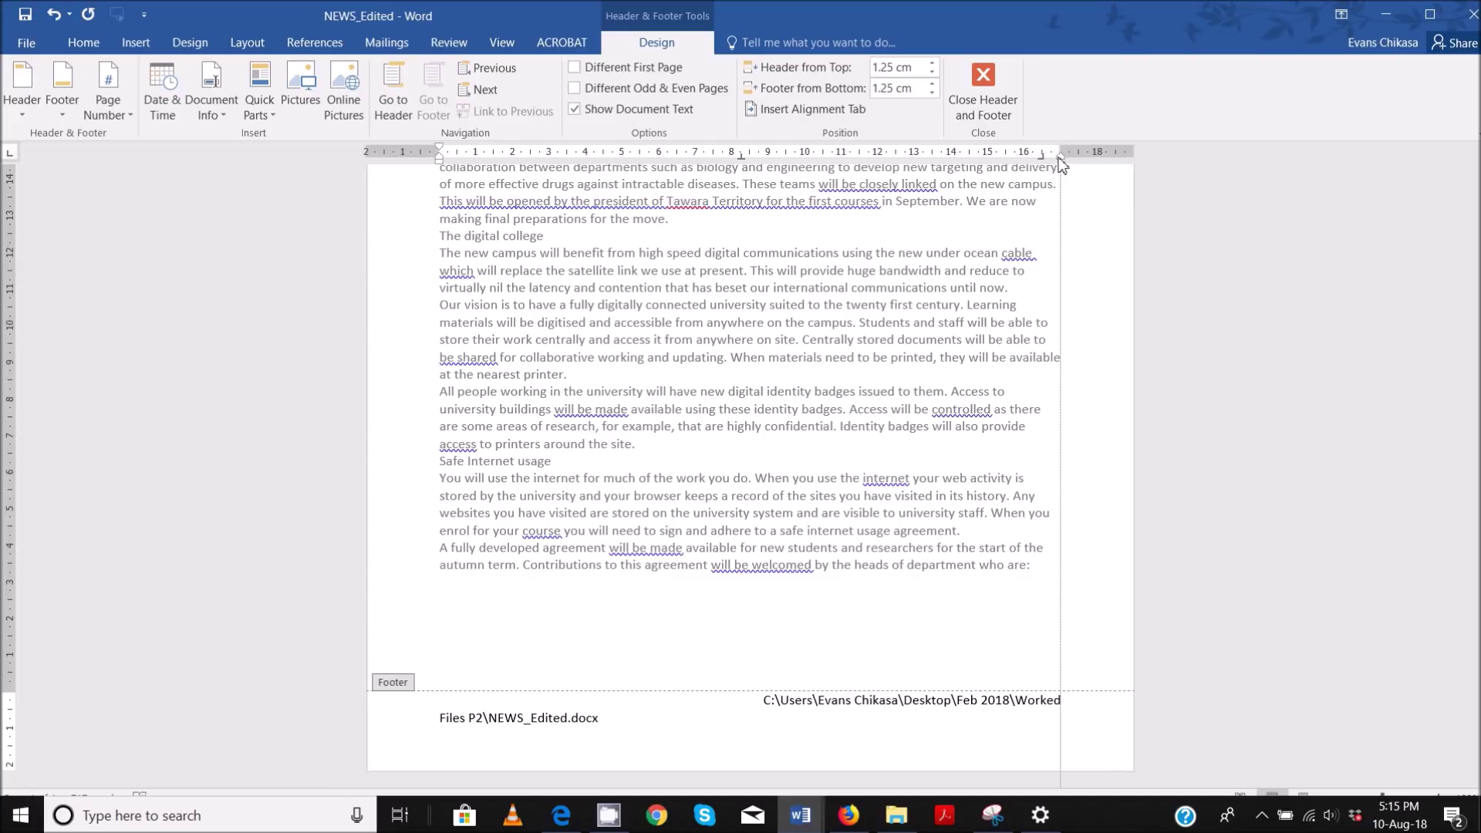
{"action": "left_click_drag", "start_coordinate": [1060, 159], "coordinate": [1060, 160]}
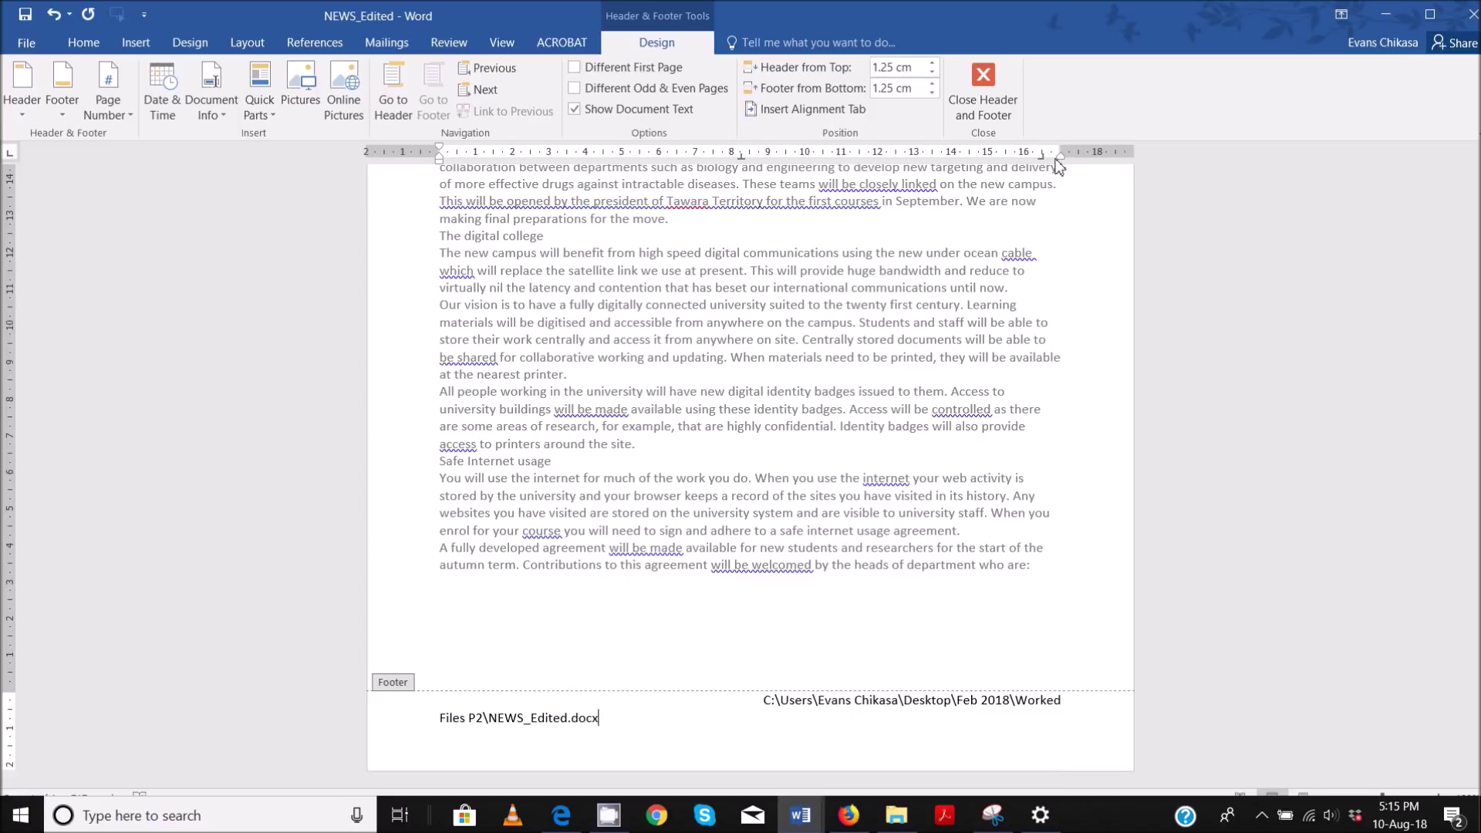
{"action": "left_click", "coordinate": [996, 109]}
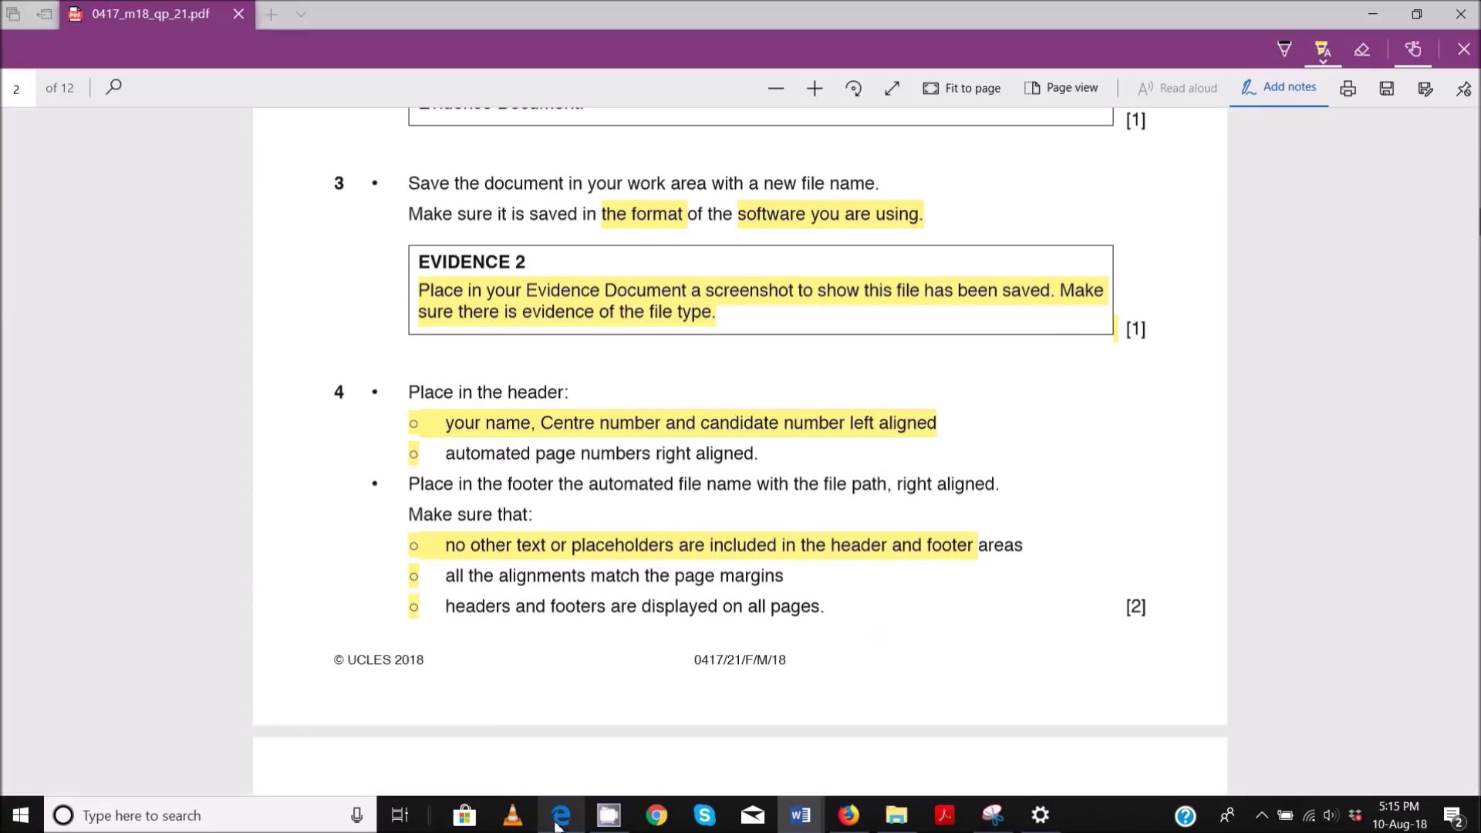
- Scroll the exam PDF to question 5's style sheet and highlight 'default paragraph style'
{"action": "left_click", "coordinate": [560, 815]}
{"action": "scroll", "coordinate": [548, 494], "scroll_direction": "down", "scroll_amount": 5}
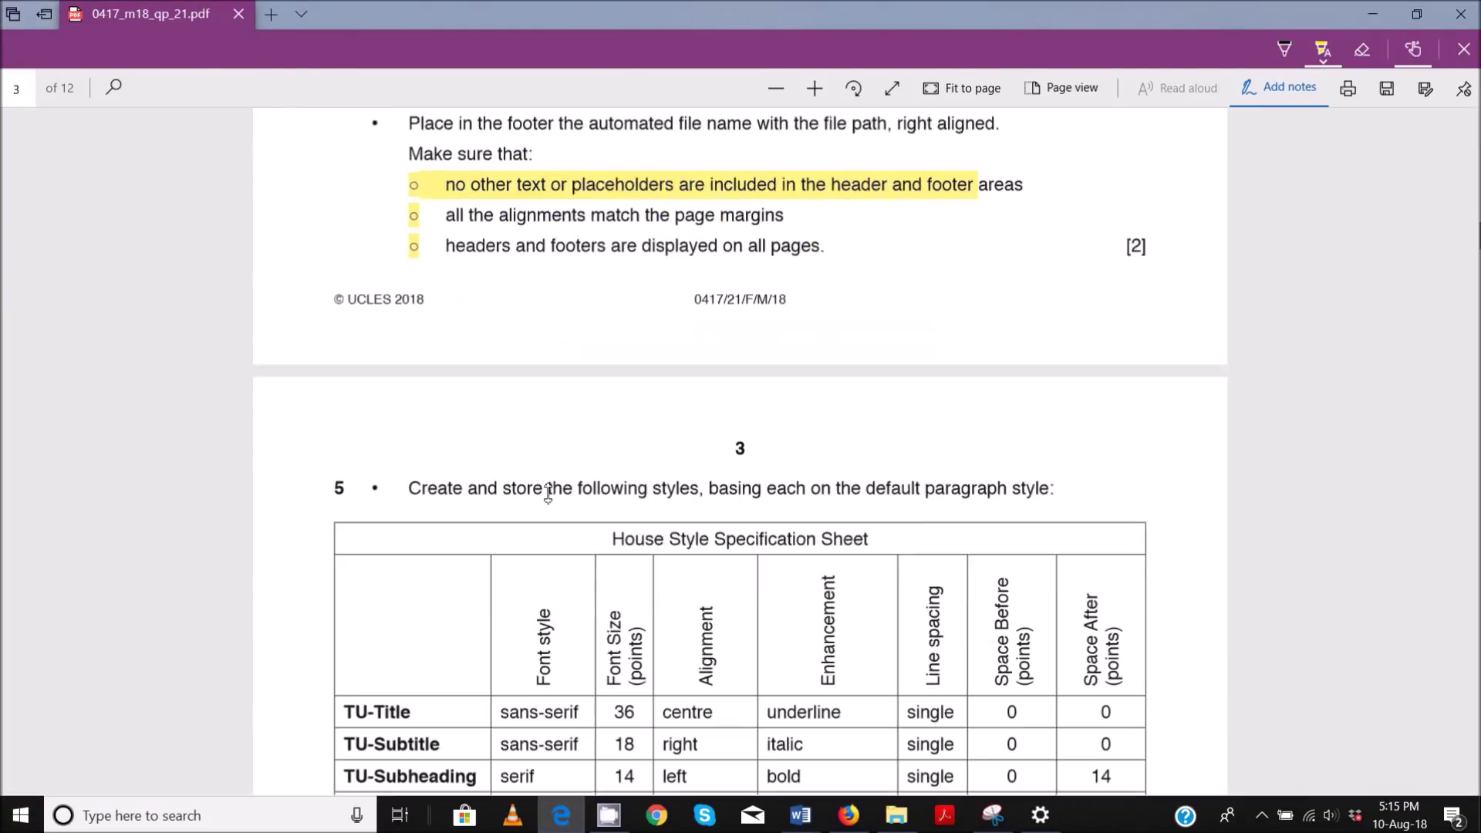
{"action": "scroll", "coordinate": [548, 493], "scroll_direction": "down", "scroll_amount": 3}
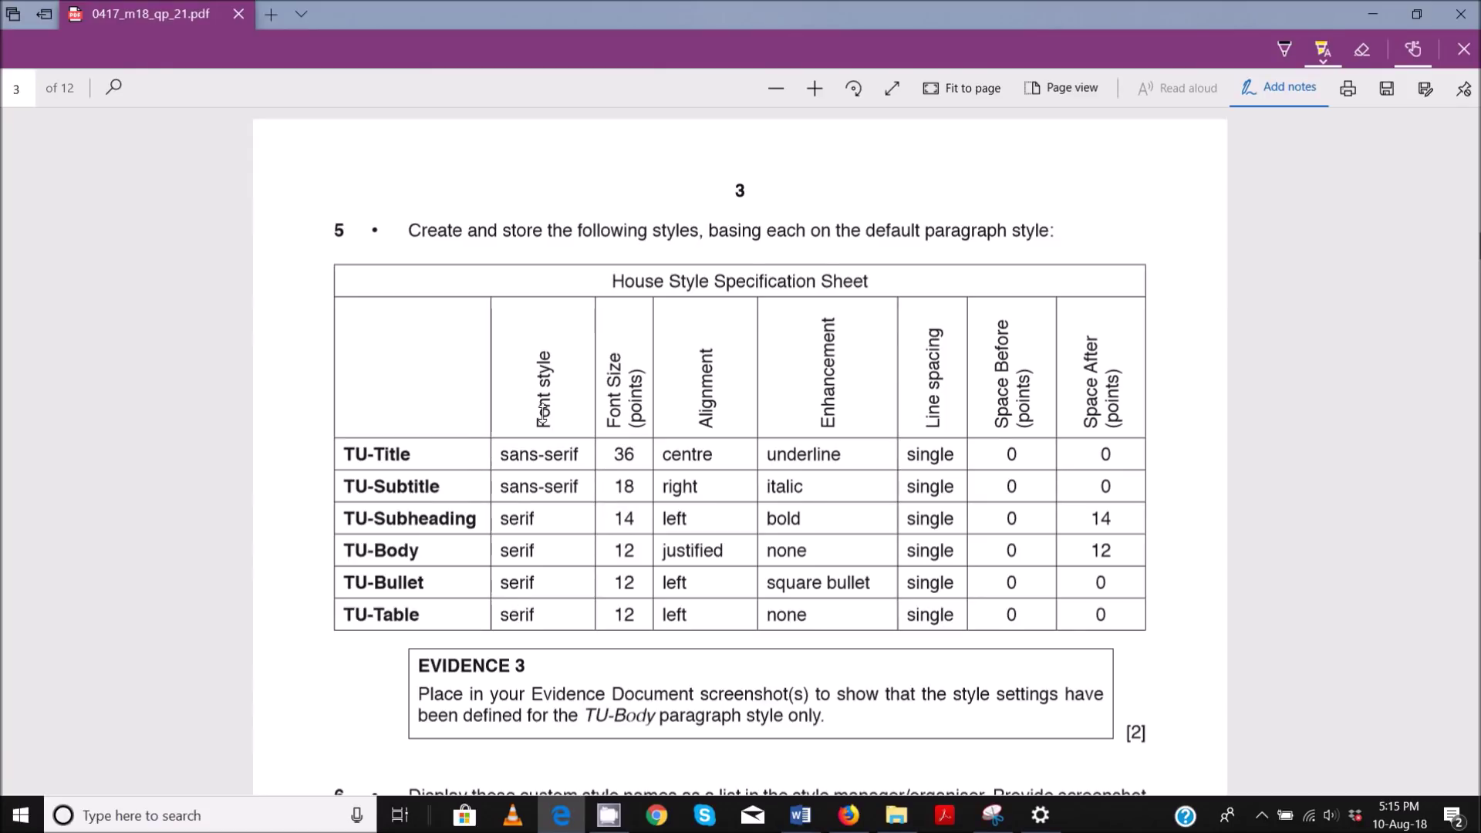
{"action": "left_click_drag", "start_coordinate": [864, 232], "coordinate": [1049, 235]}
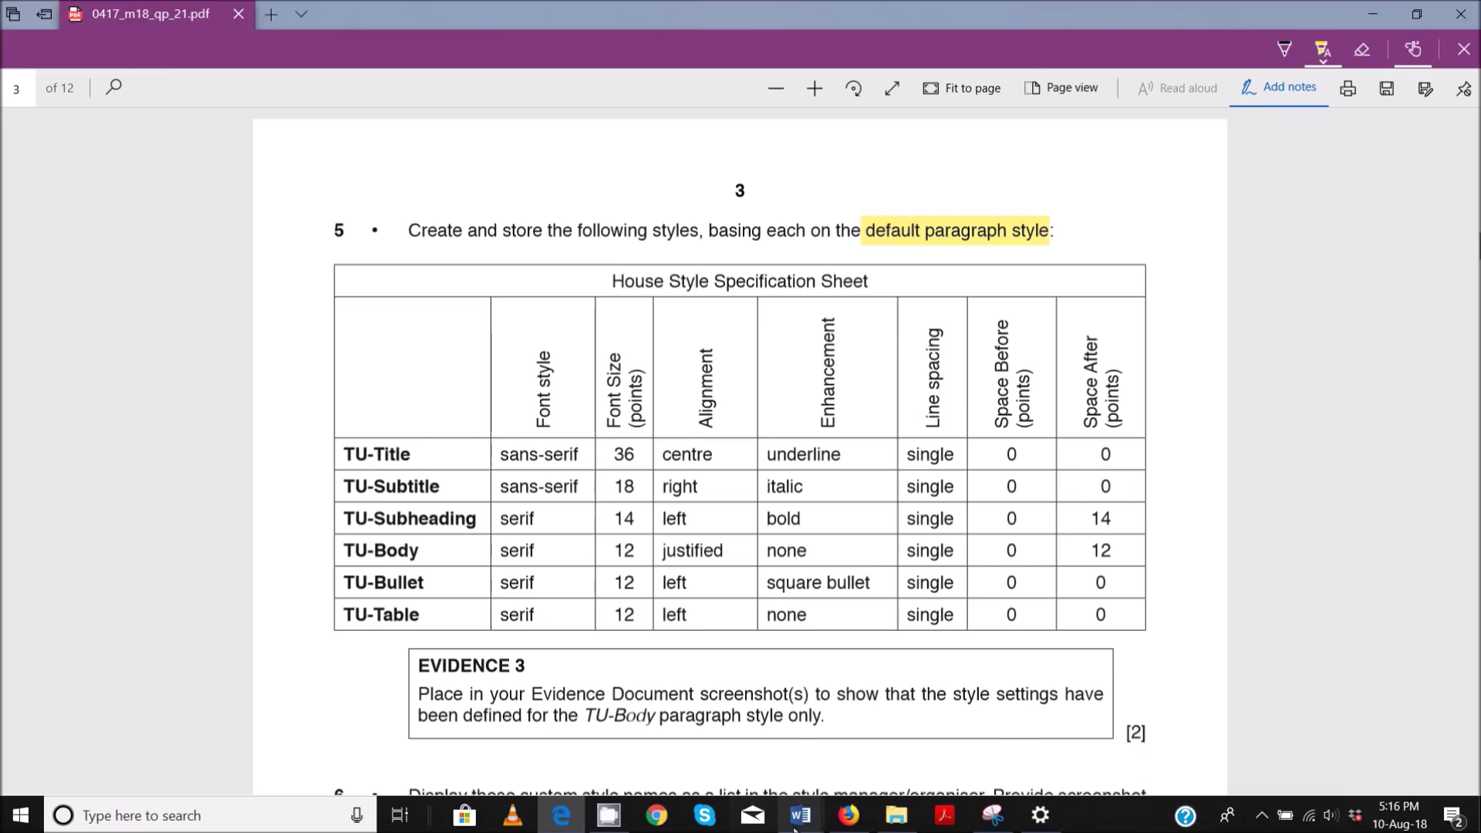
{"action": "mouse_move", "coordinate": [829, 828]}
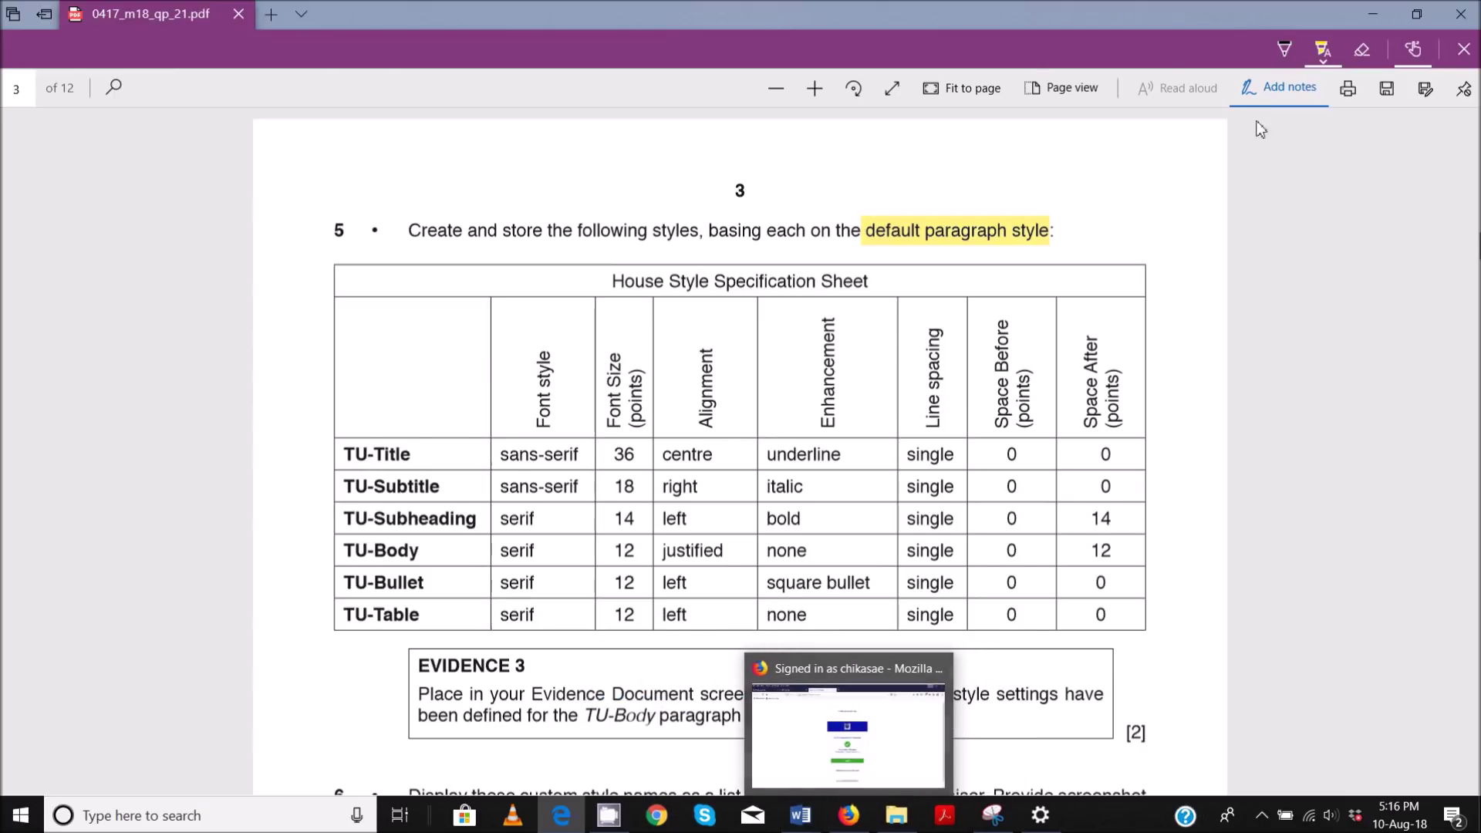
- Restore the exam PDF window and narrow it to the left side
{"action": "left_click", "coordinate": [1427, 20]}
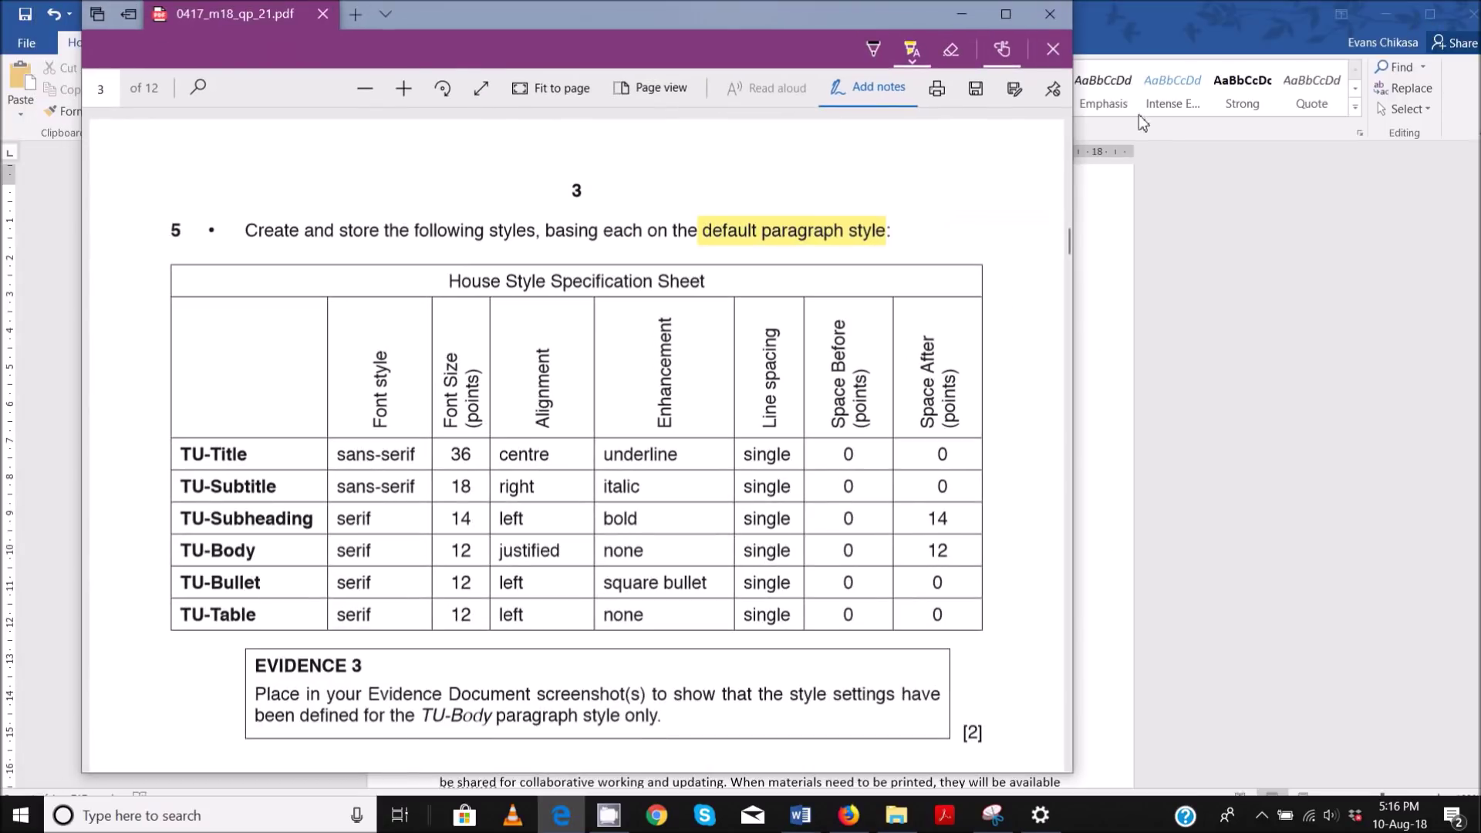
{"action": "left_click_drag", "start_coordinate": [1079, 176], "coordinate": [916, 177]}
{"action": "scroll", "coordinate": [532, 378], "scroll_direction": "down", "scroll_amount": 3}
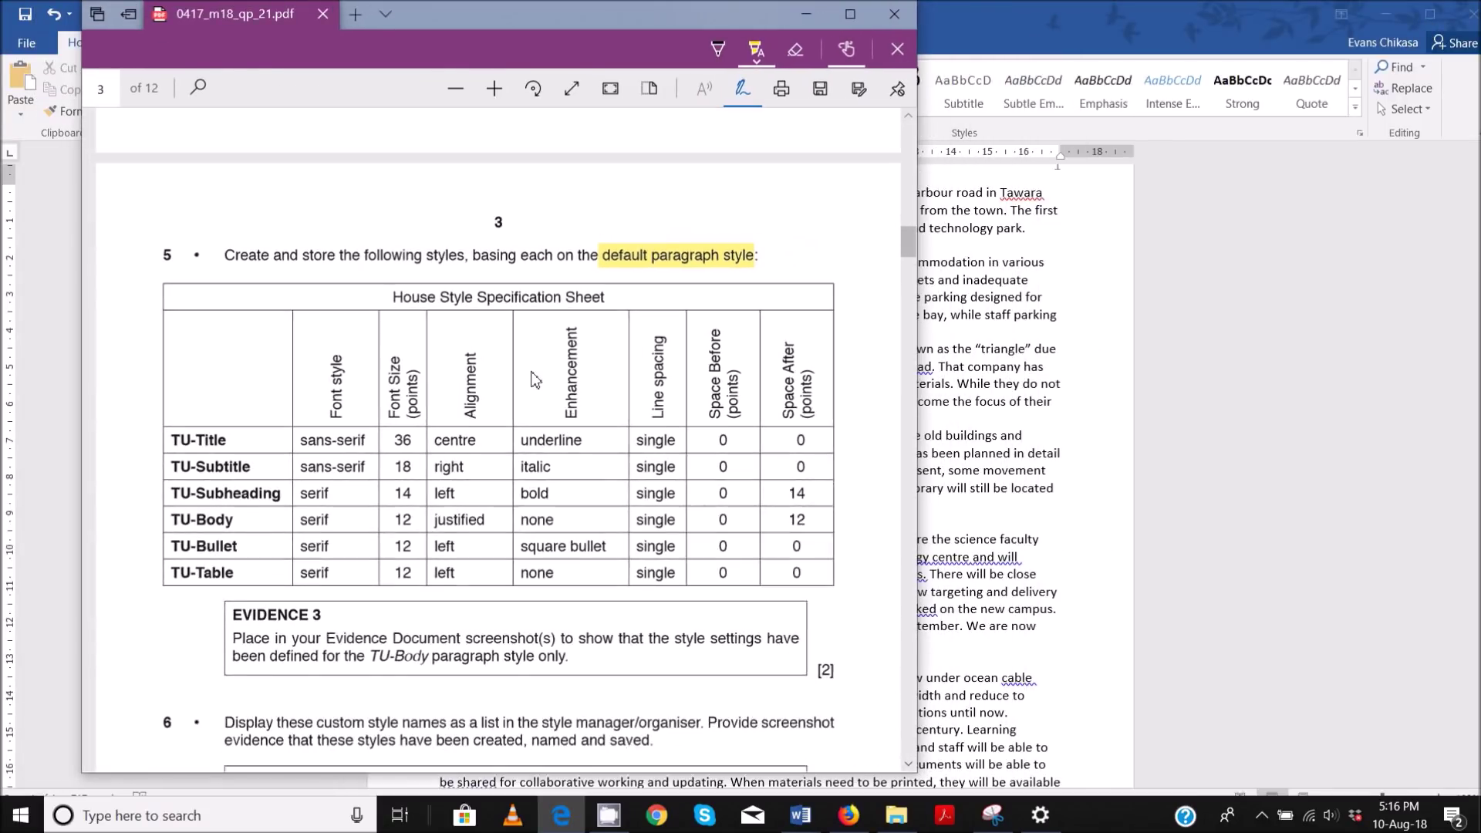
{"action": "left_click_drag", "start_coordinate": [912, 155], "coordinate": [768, 173]}
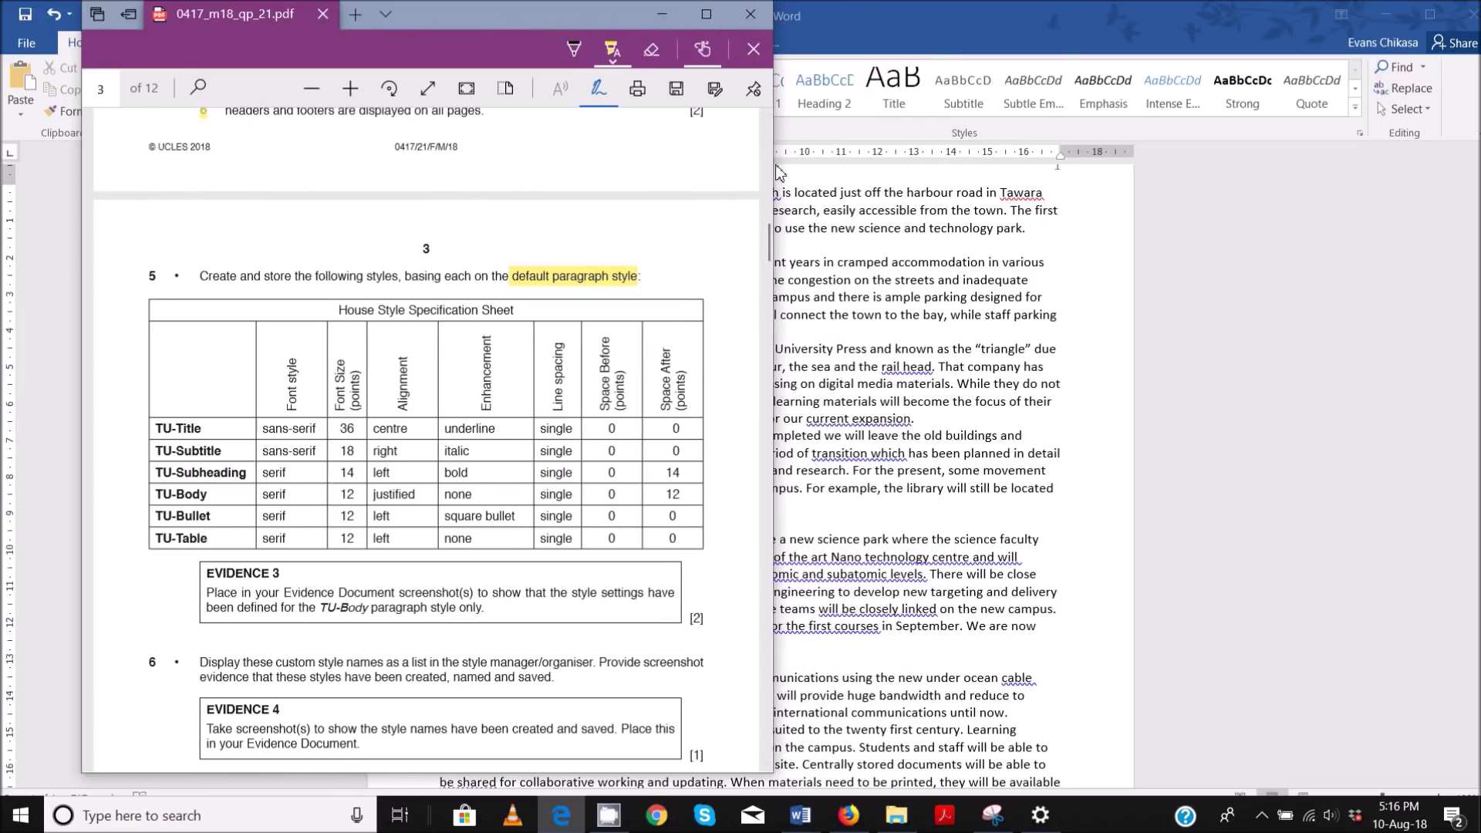
- Restore the Word window and place it at the top right beside the PDF
{"action": "left_click", "coordinate": [1422, 18]}
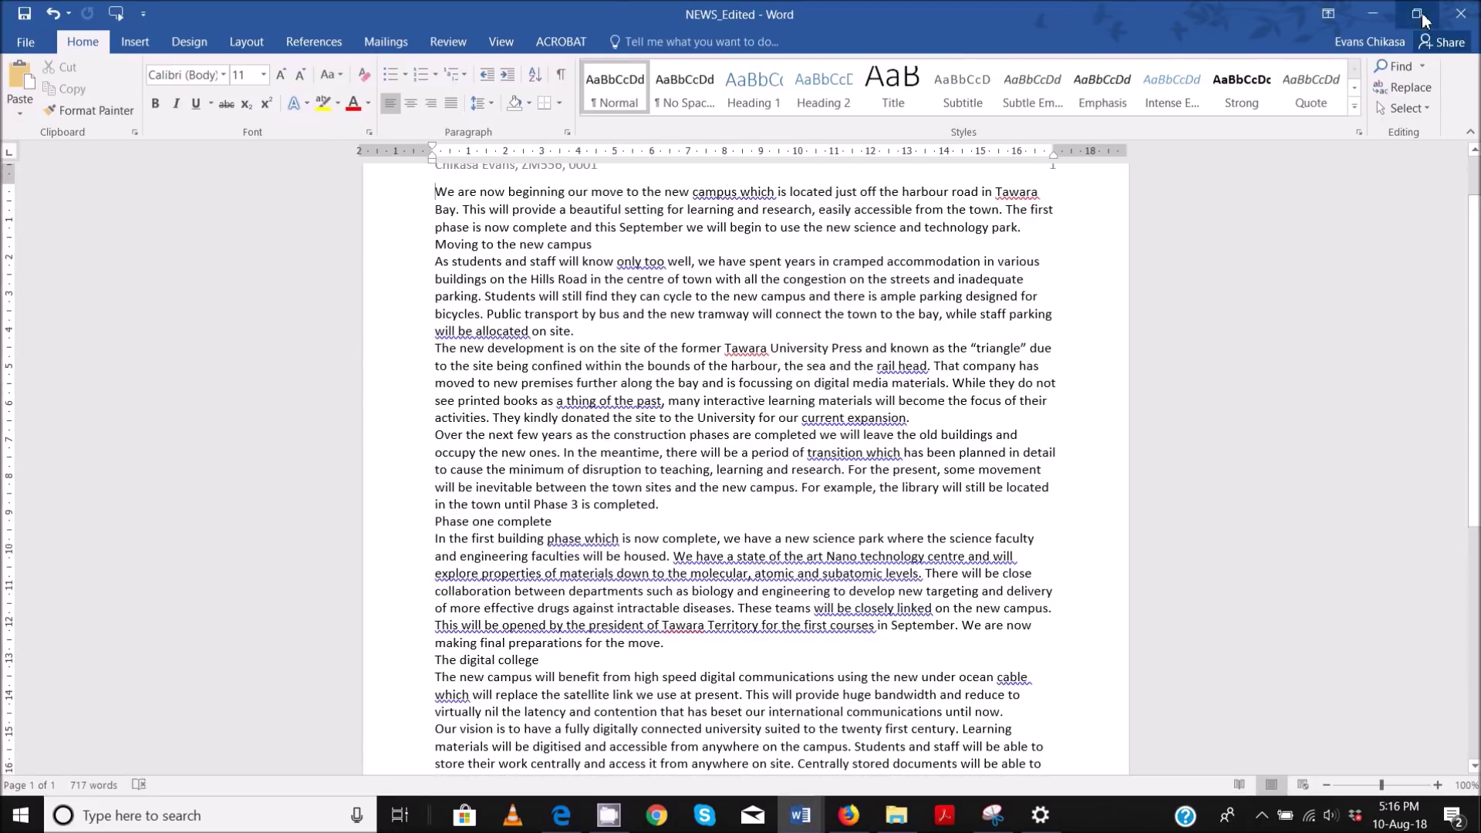
{"action": "double_click", "coordinate": [1150, 23]}
{"action": "left_click_drag", "start_coordinate": [114, 87], "coordinate": [281, 101]}
{"action": "left_click_drag", "start_coordinate": [179, 188], "coordinate": [807, 188]}
{"action": "left_click_drag", "start_coordinate": [1085, 98], "coordinate": [1021, 57]}
{"action": "left_click_drag", "start_coordinate": [506, 18], "coordinate": [428, 24]}
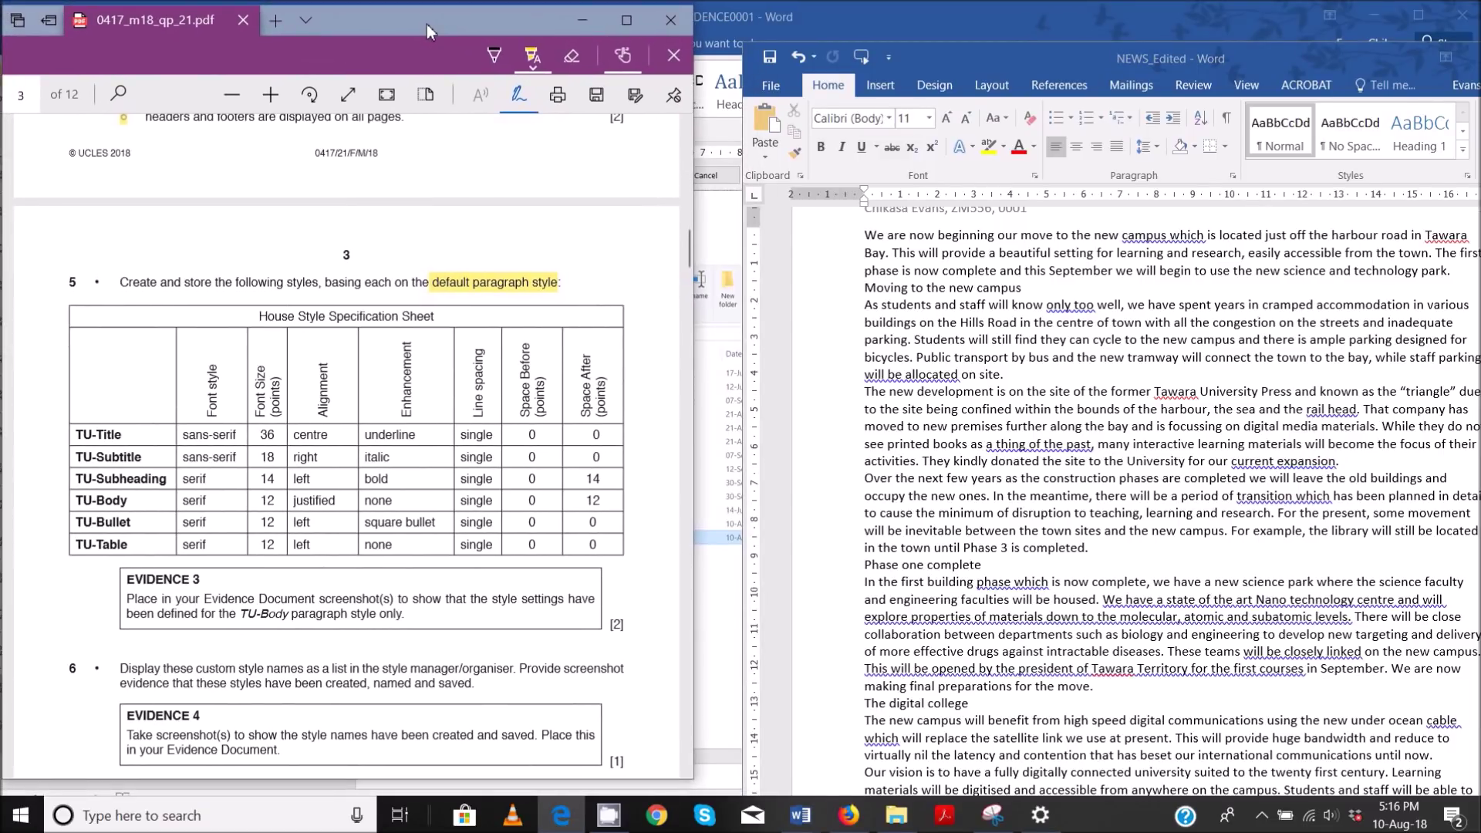
{"action": "left_click_drag", "start_coordinate": [951, 54], "coordinate": [937, 26]}
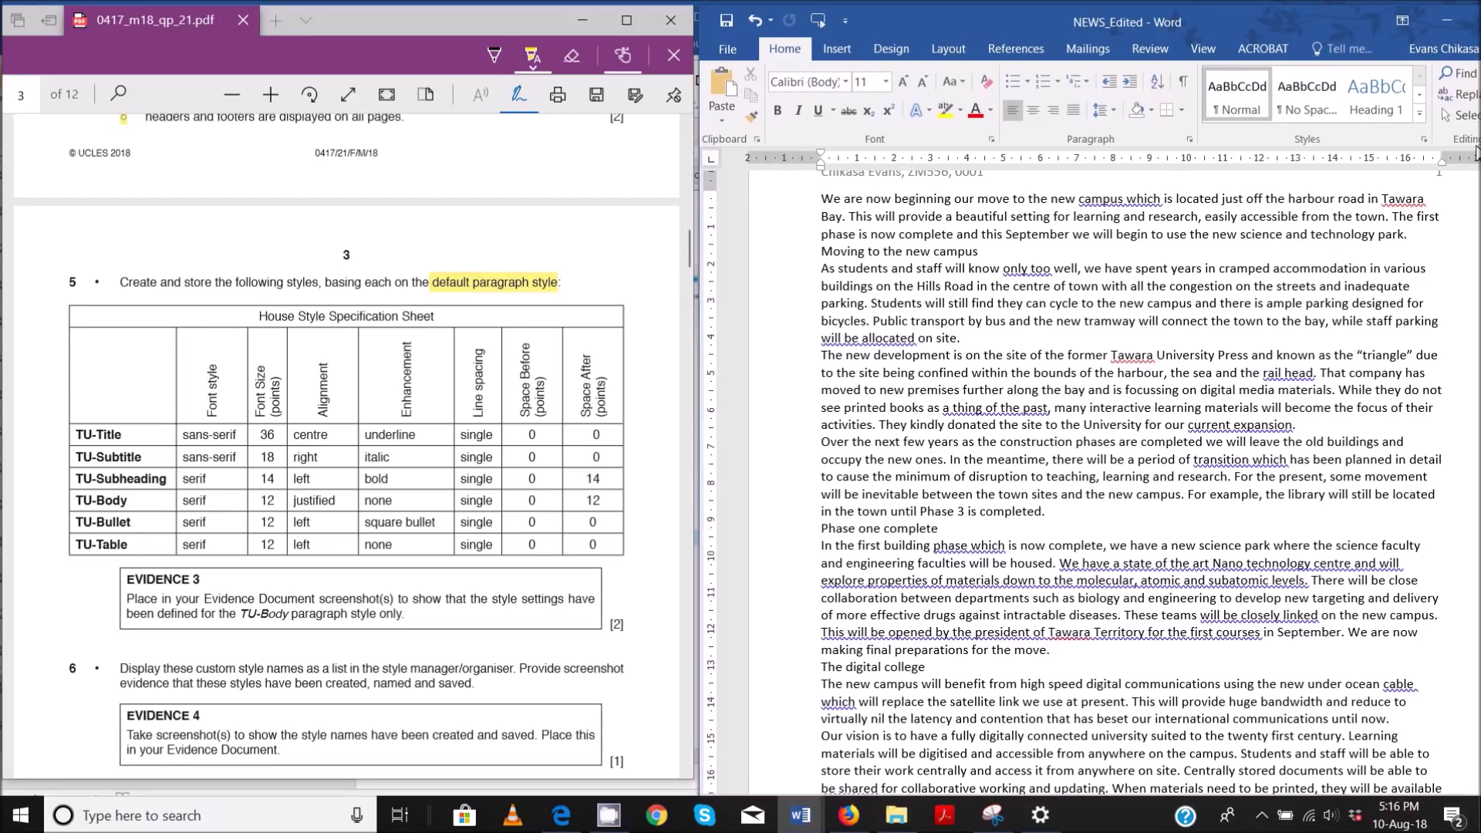
- Start a new style named TU-Title from the Styles gallery and open its full settings
{"action": "left_click", "coordinate": [1419, 113]}
{"action": "scroll", "coordinate": [817, 275], "scroll_direction": "up", "scroll_amount": 2}
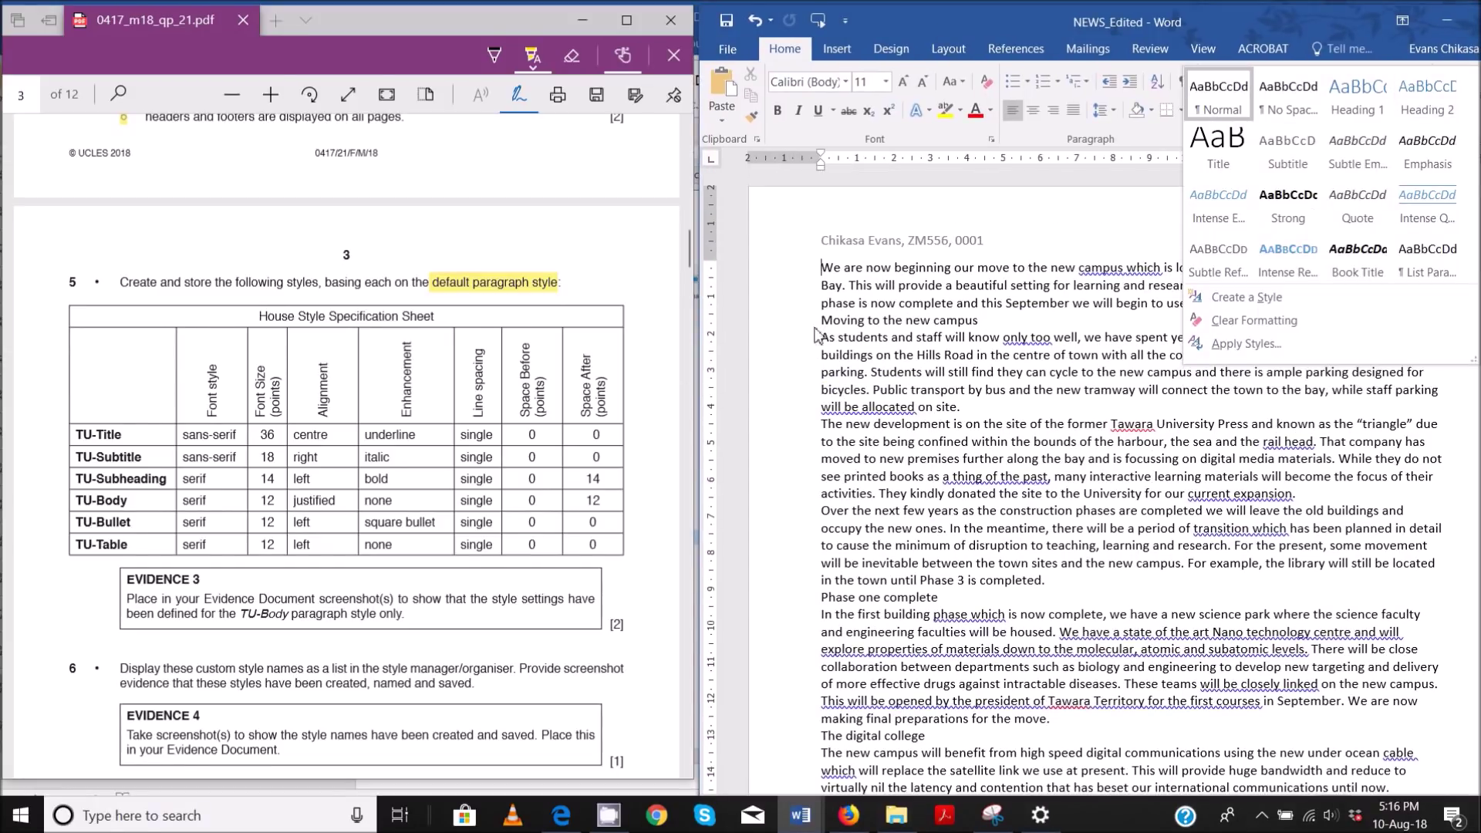
{"action": "left_click", "coordinate": [817, 275]}
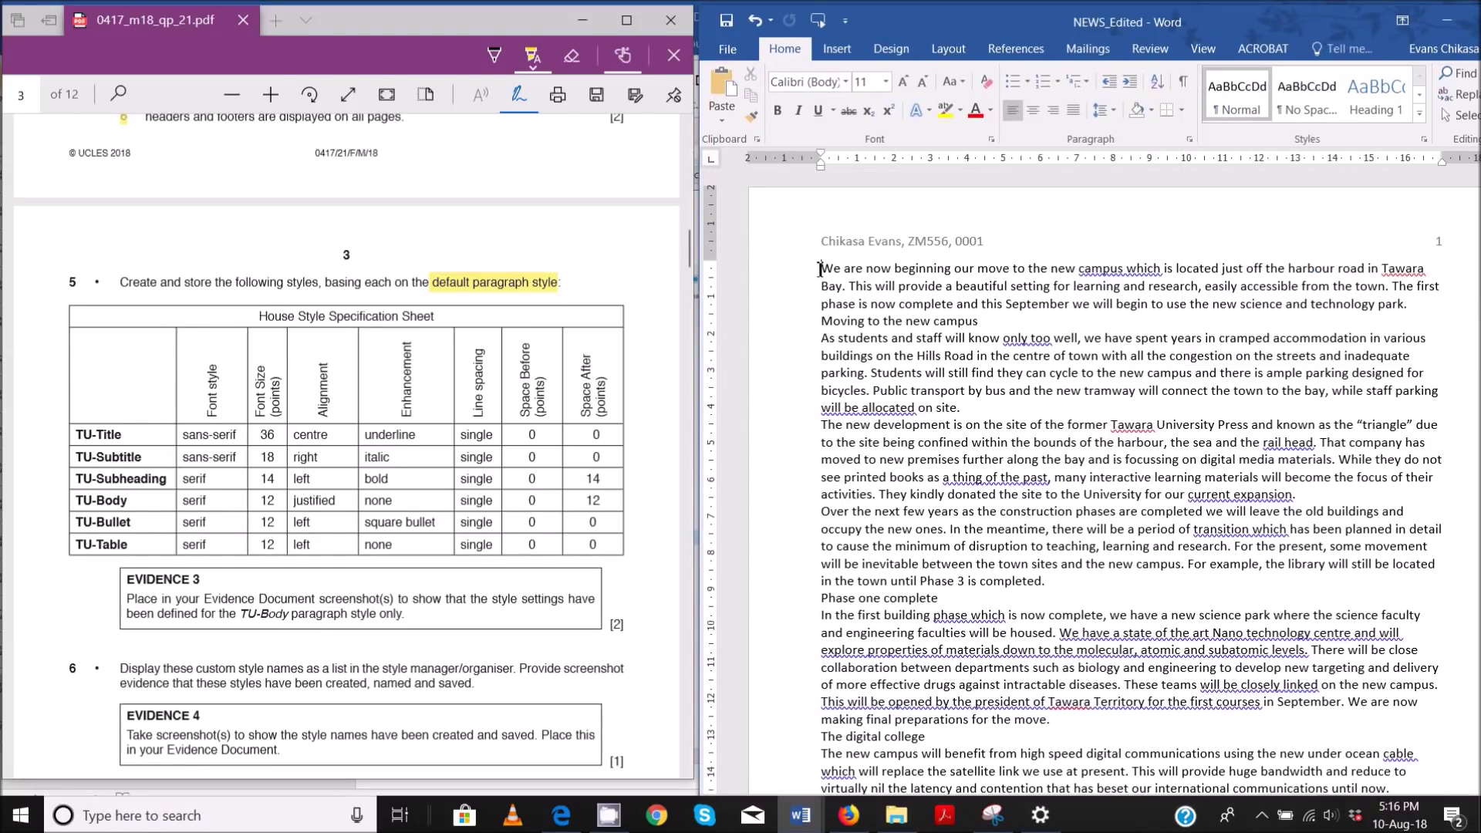
{"action": "left_click", "coordinate": [1419, 113]}
{"action": "left_click", "coordinate": [1262, 299]}
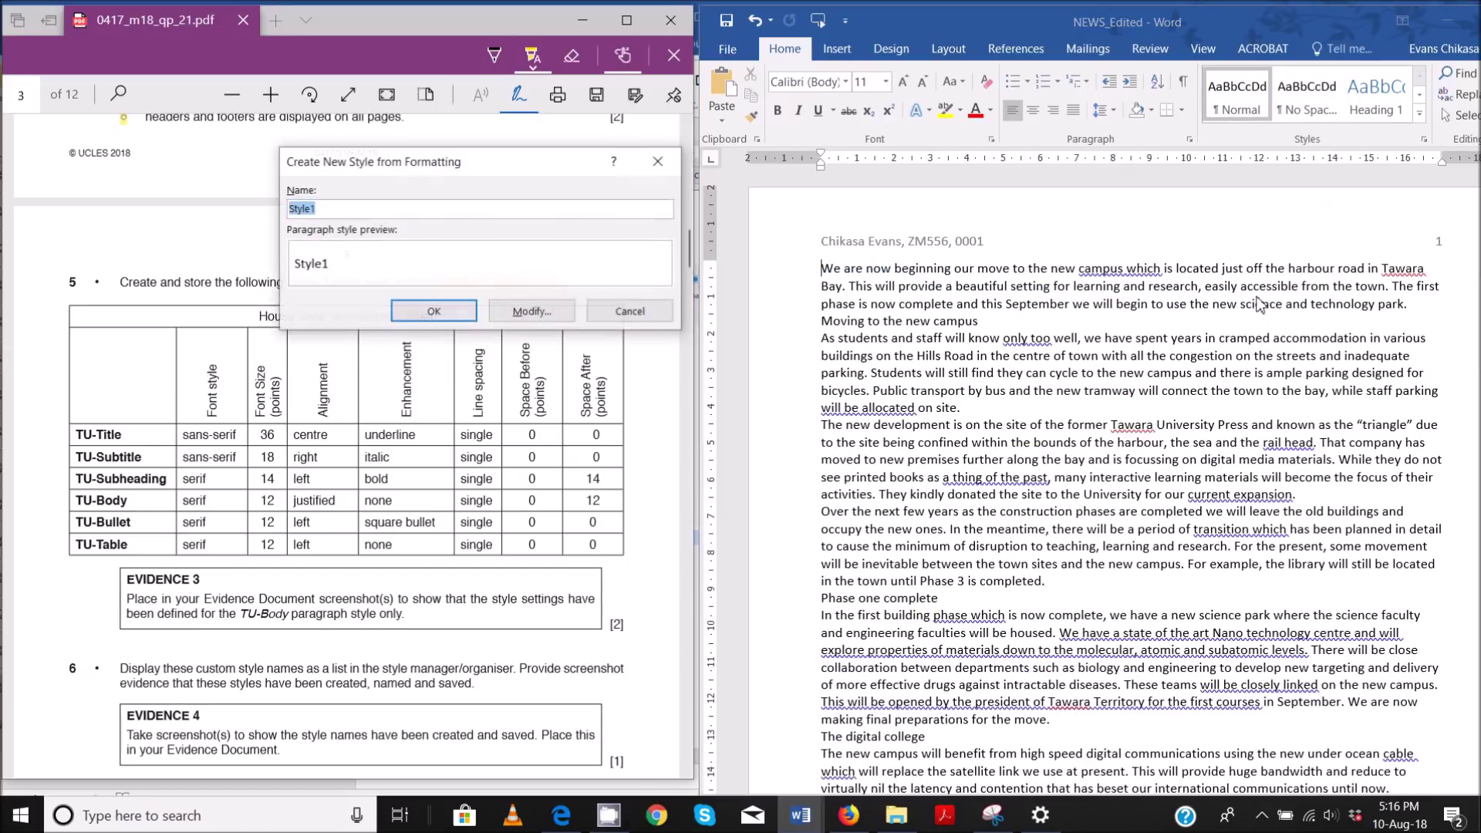
{"action": "type", "text": "TU-Ti"}
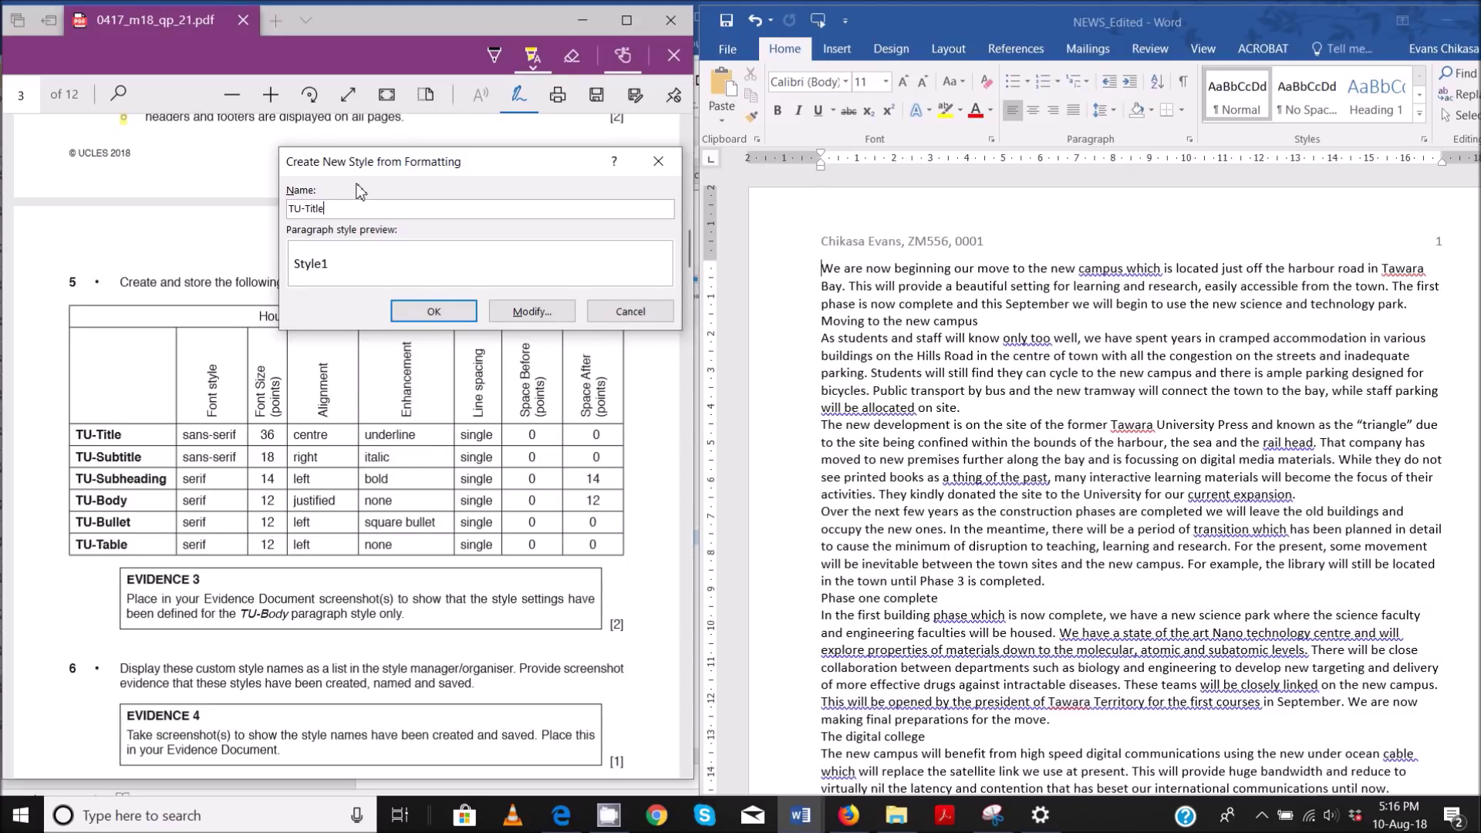
{"action": "left_click", "coordinate": [530, 311]}
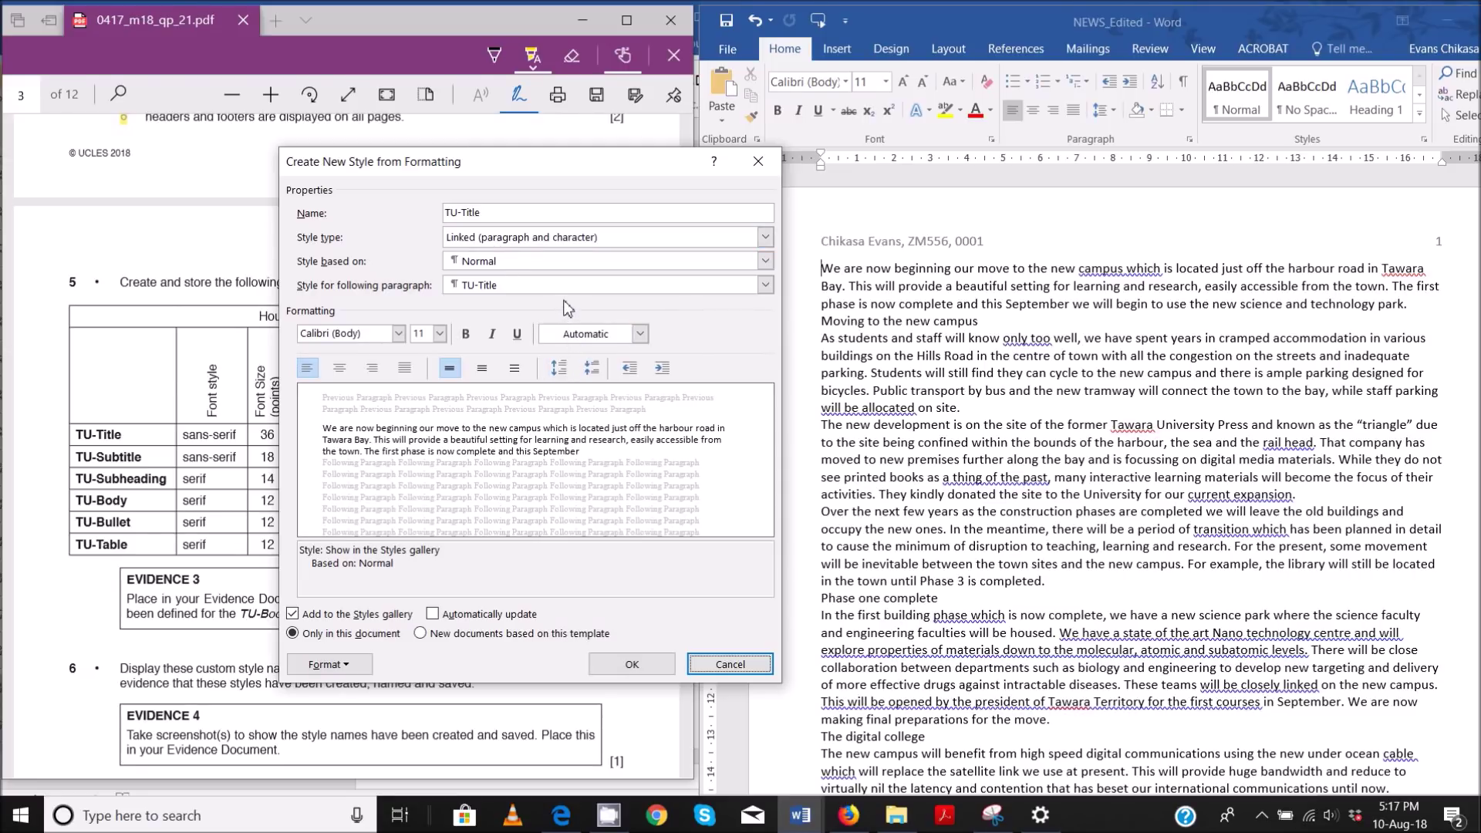
- Give TU-Title 36 pt, centred, underlined formatting, then save and apply it
{"action": "left_click_drag", "start_coordinate": [527, 172], "coordinate": [1051, 164]}
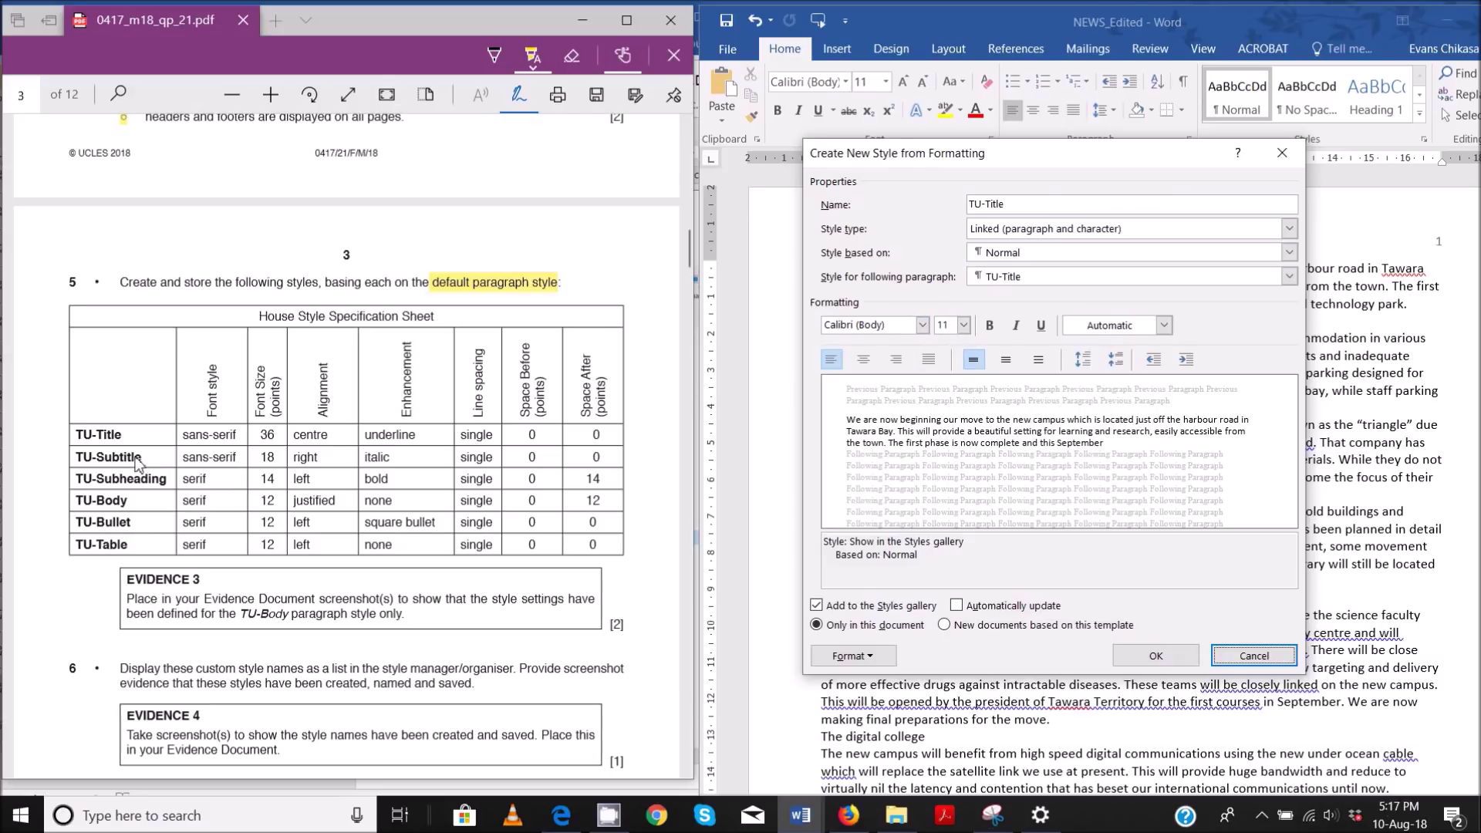
{"action": "left_click", "coordinate": [963, 325]}
{"action": "scroll", "coordinate": [946, 473], "scroll_direction": "down", "scroll_amount": 2}
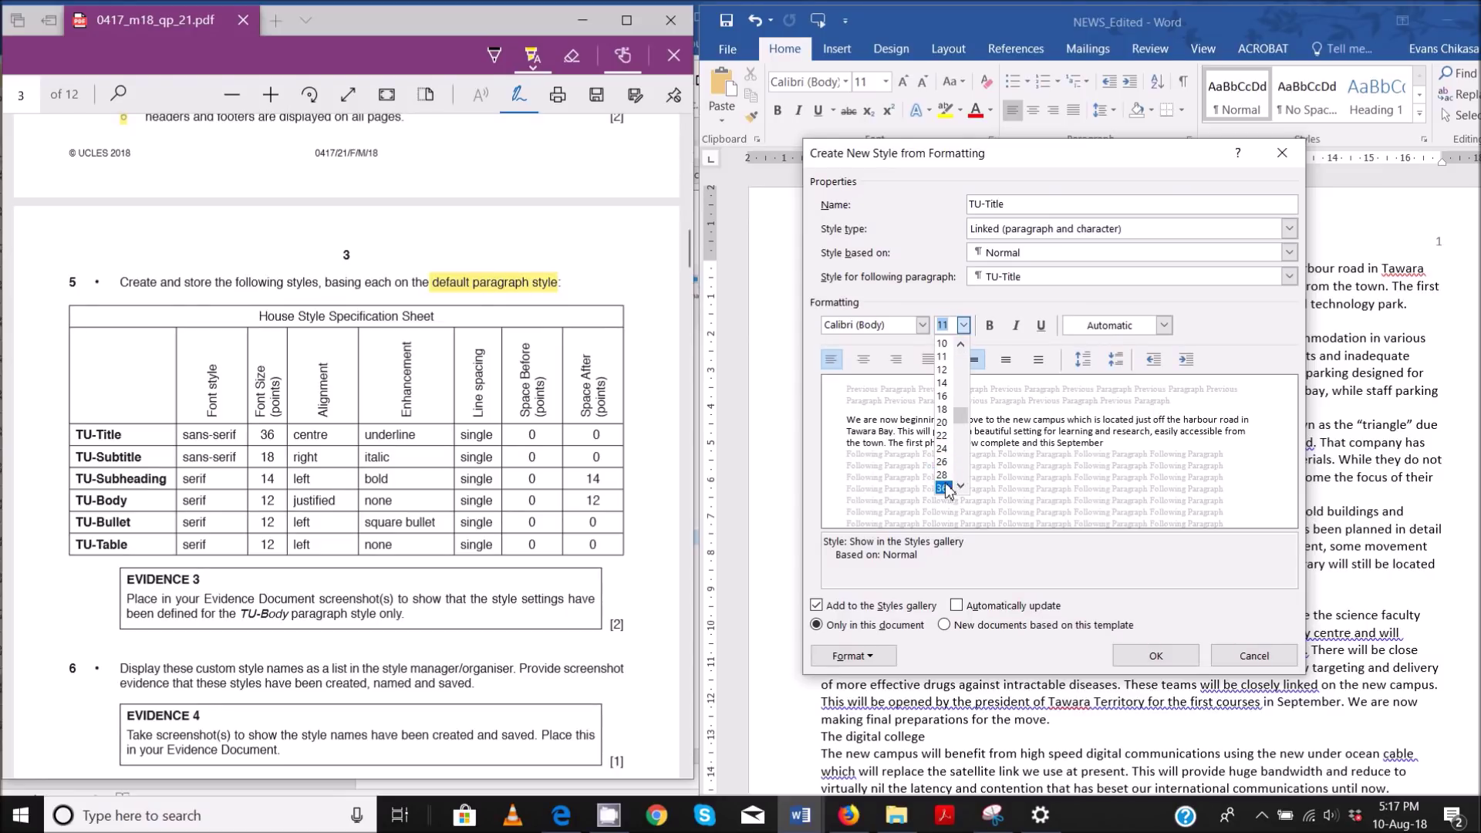
{"action": "left_click", "coordinate": [944, 489]}
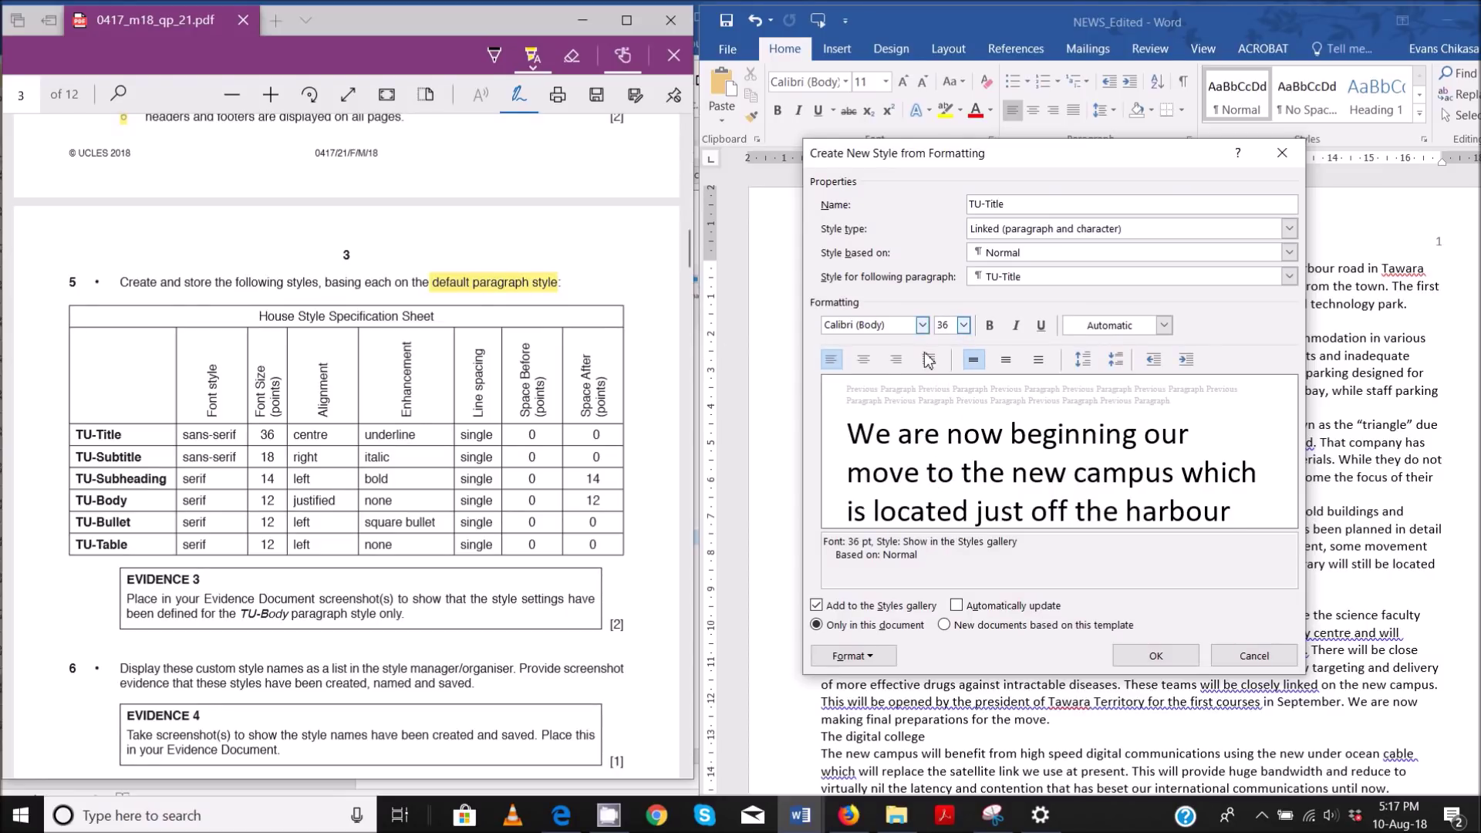
{"action": "left_click", "coordinate": [864, 361]}
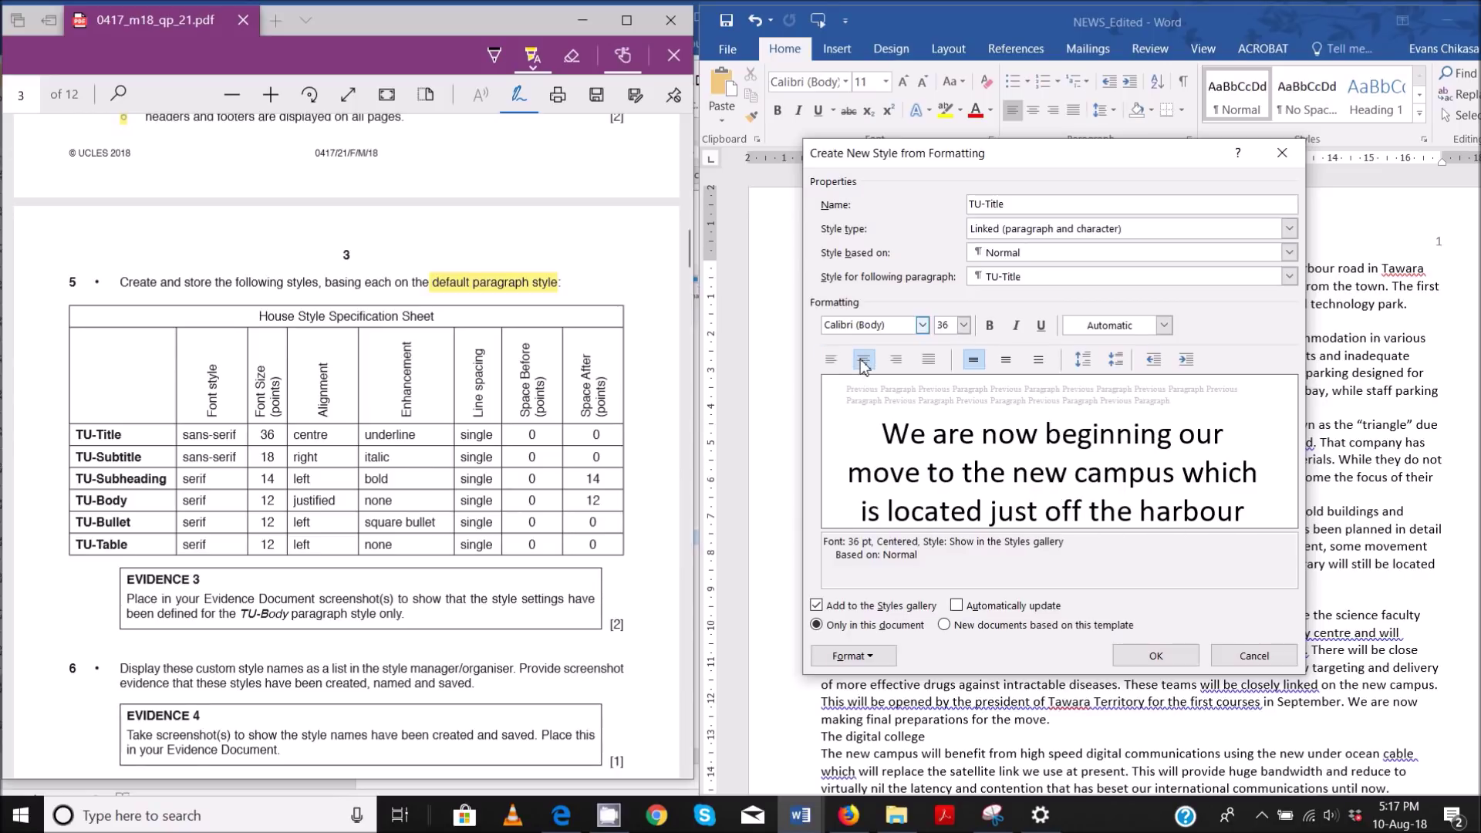
{"action": "left_click", "coordinate": [1041, 331]}
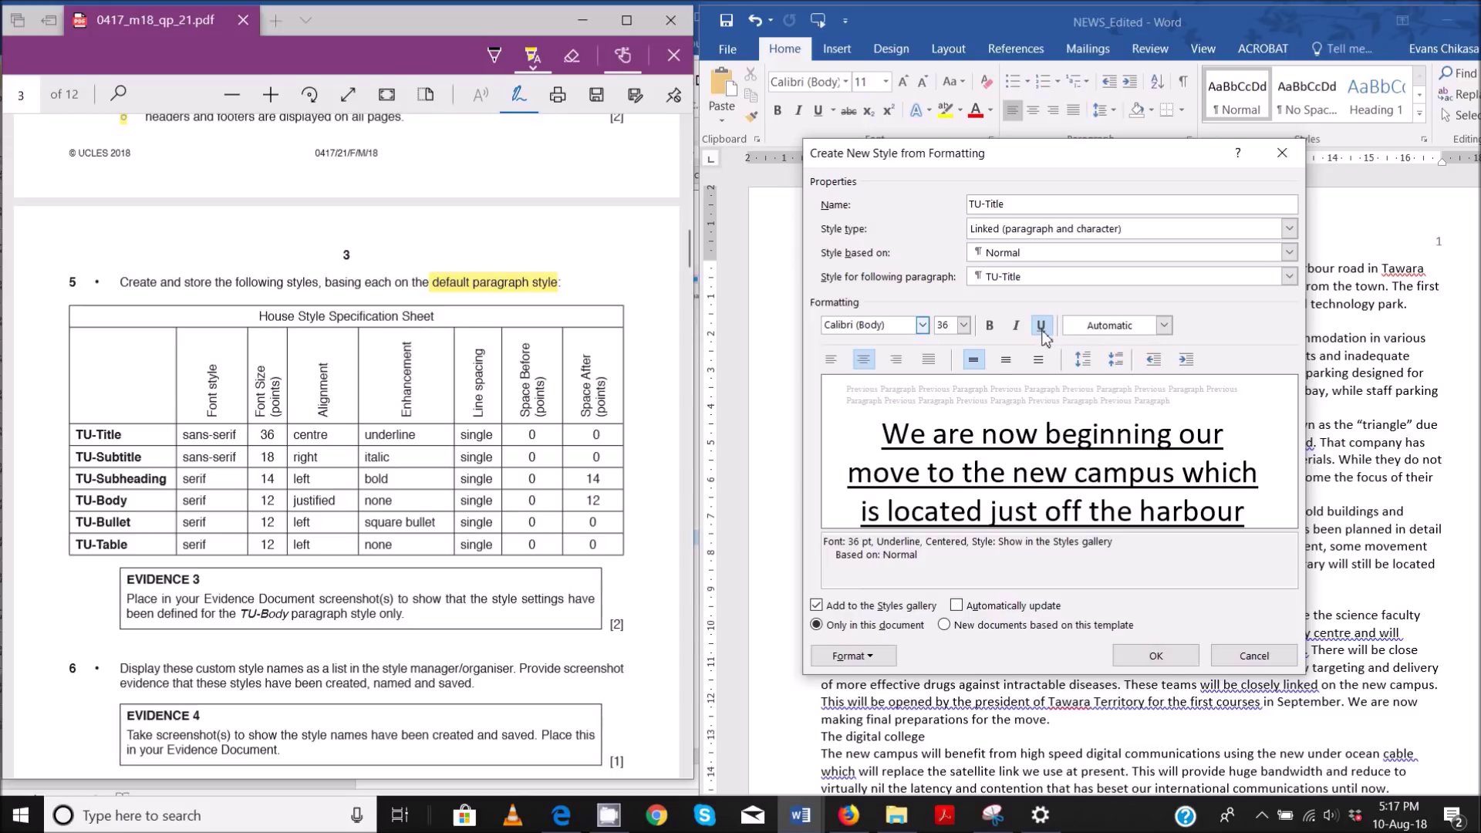
{"action": "left_click_drag", "start_coordinate": [77, 435], "coordinate": [611, 437]}
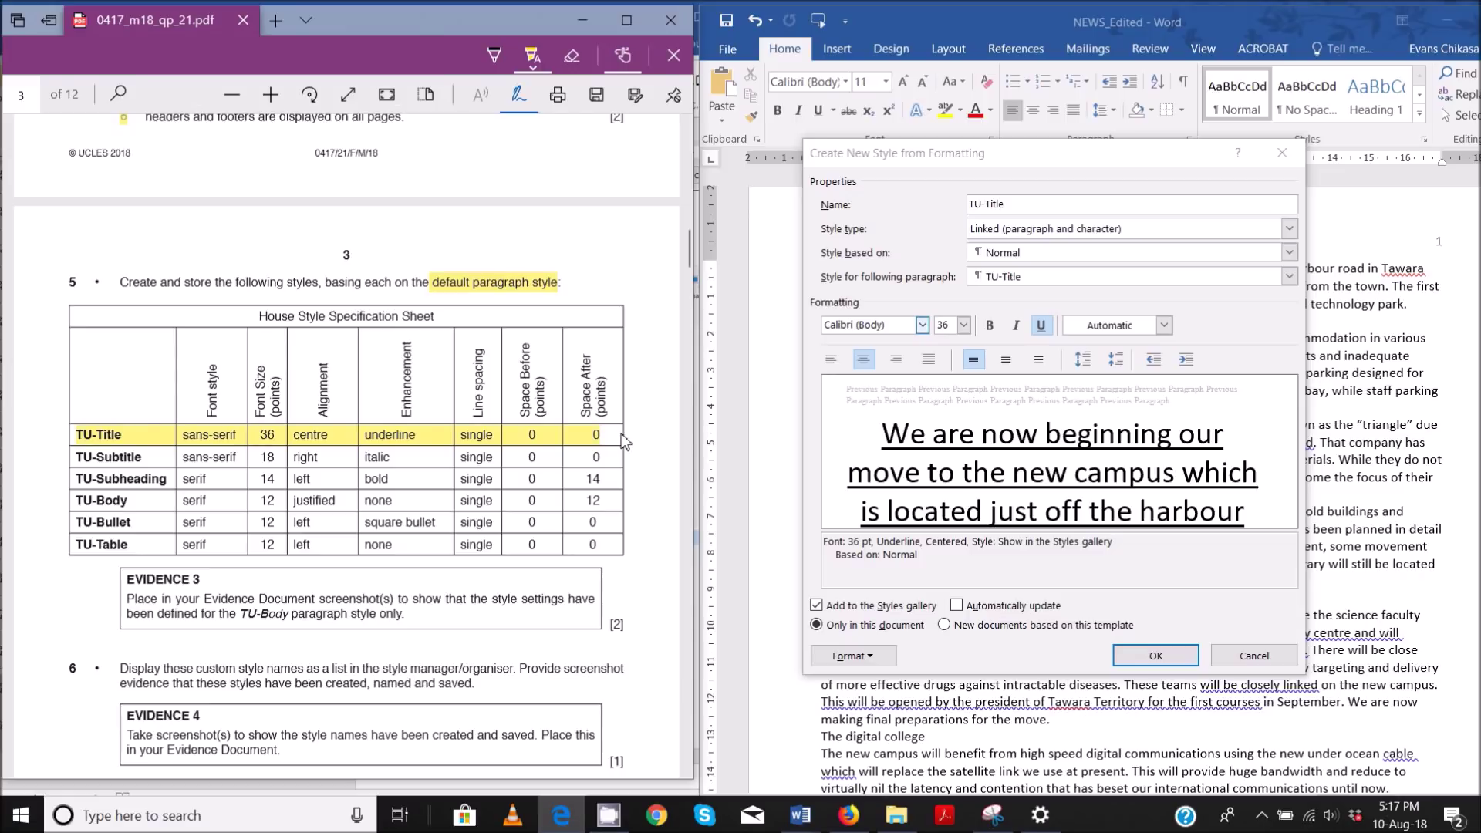
{"action": "left_click", "coordinate": [1156, 657]}
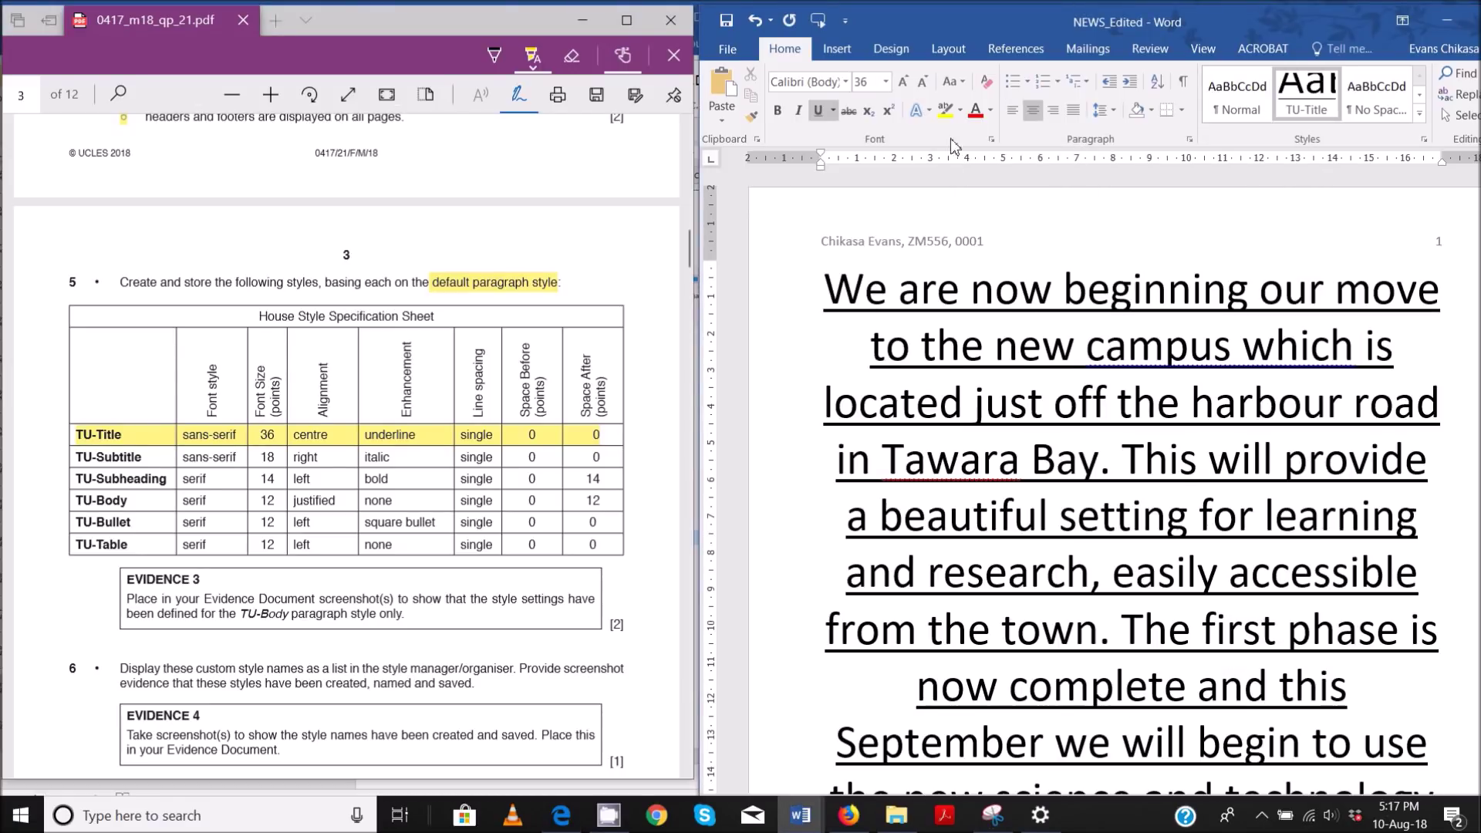
- Start a new style named TU-Subtitle based on Normal
{"action": "left_click", "coordinate": [1419, 115]}
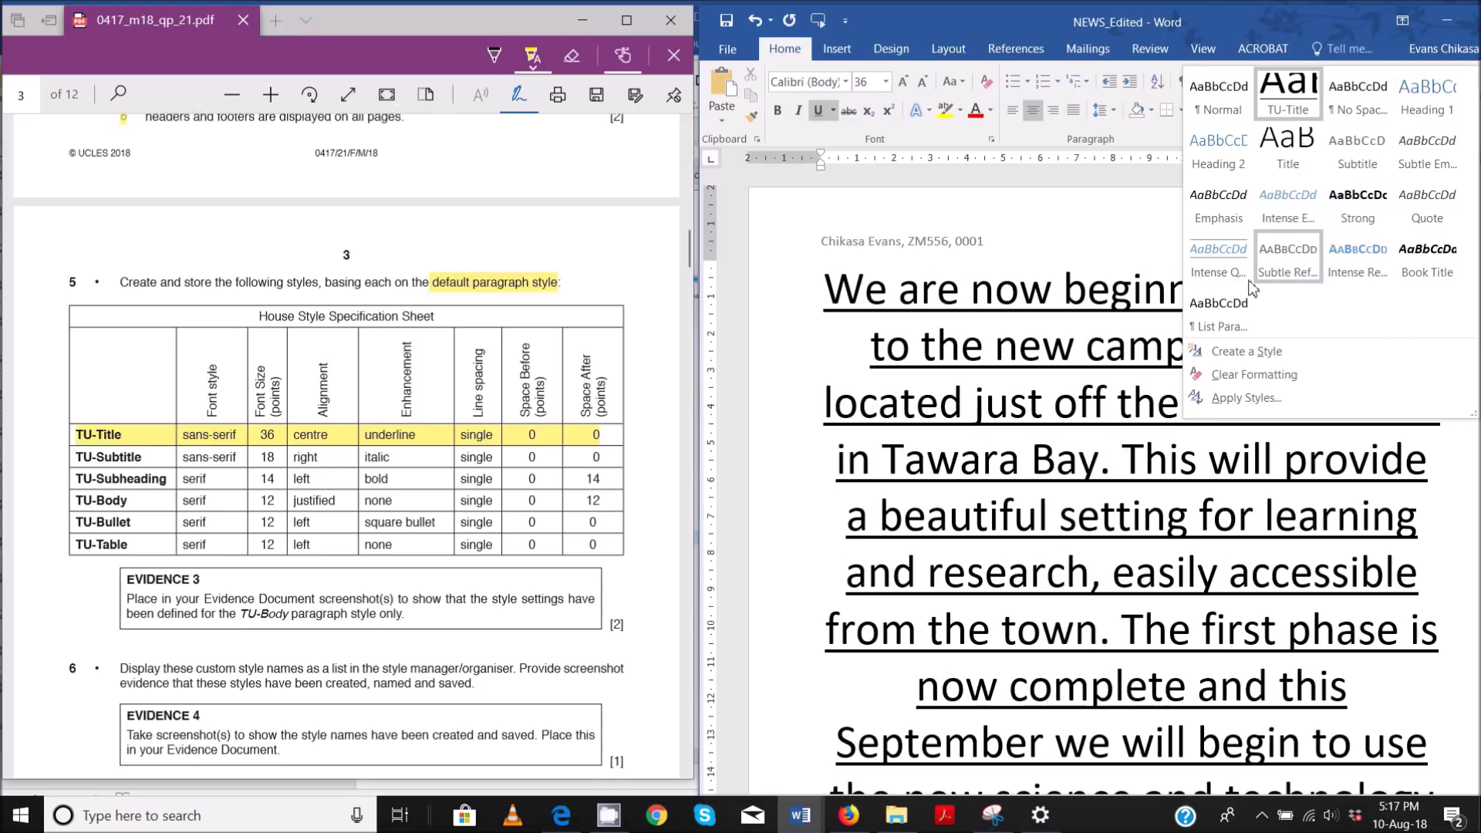
{"action": "left_click", "coordinate": [1249, 352]}
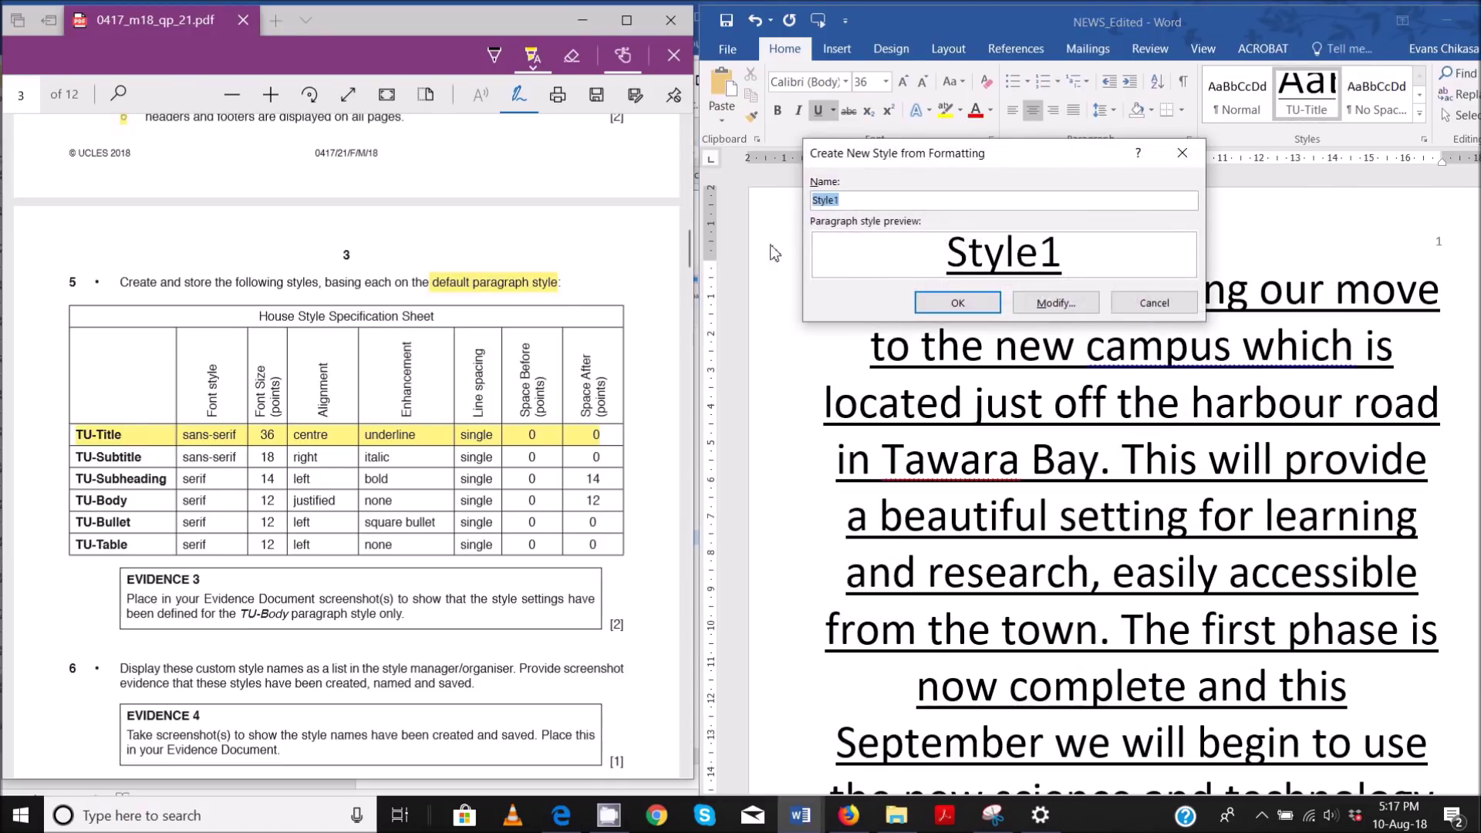
{"action": "type", "text": "TU-Subtitle"}
{"action": "left_click", "coordinate": [1065, 302]}
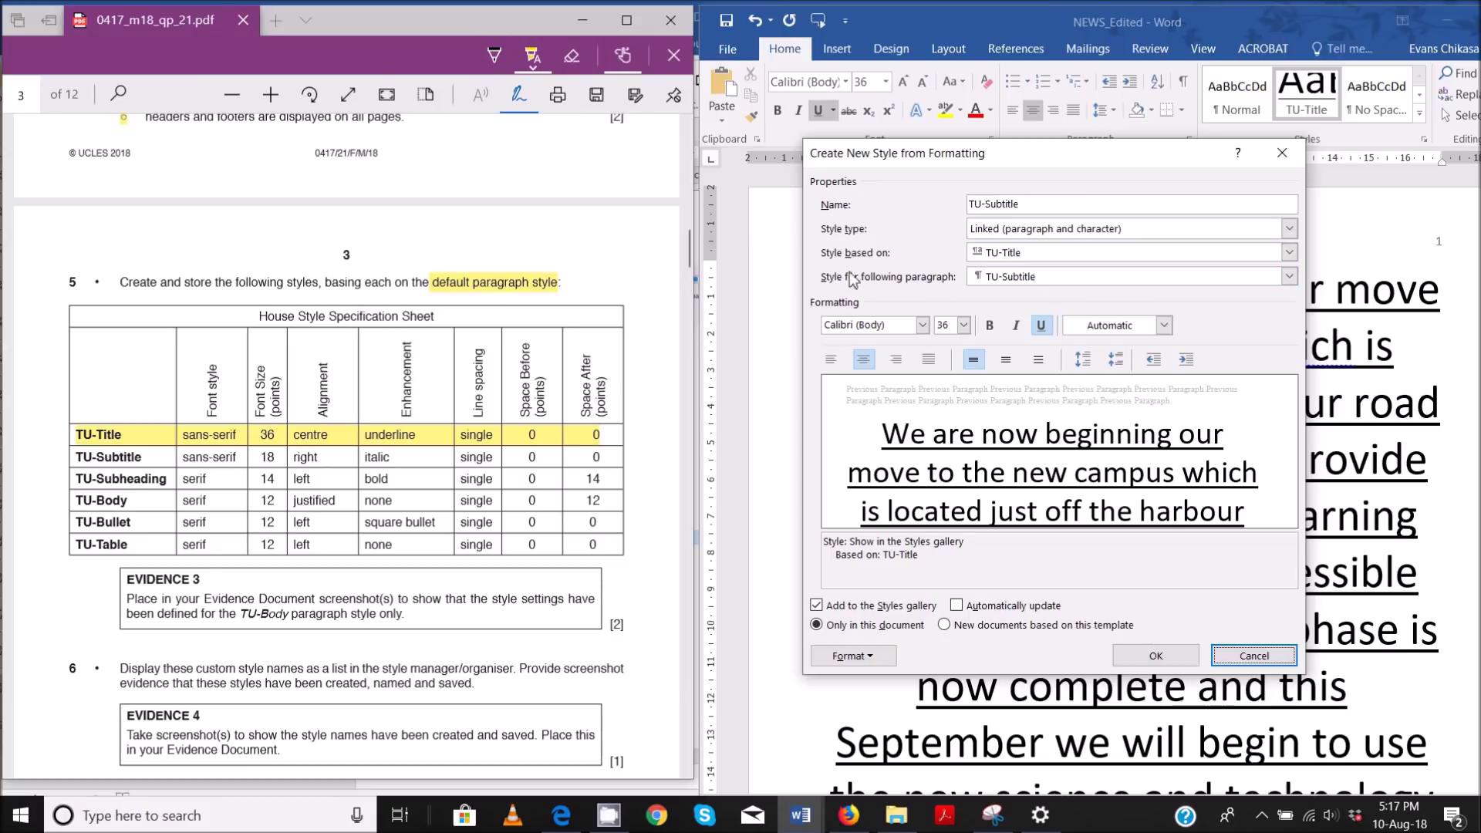
{"action": "left_click", "coordinate": [1289, 253]}
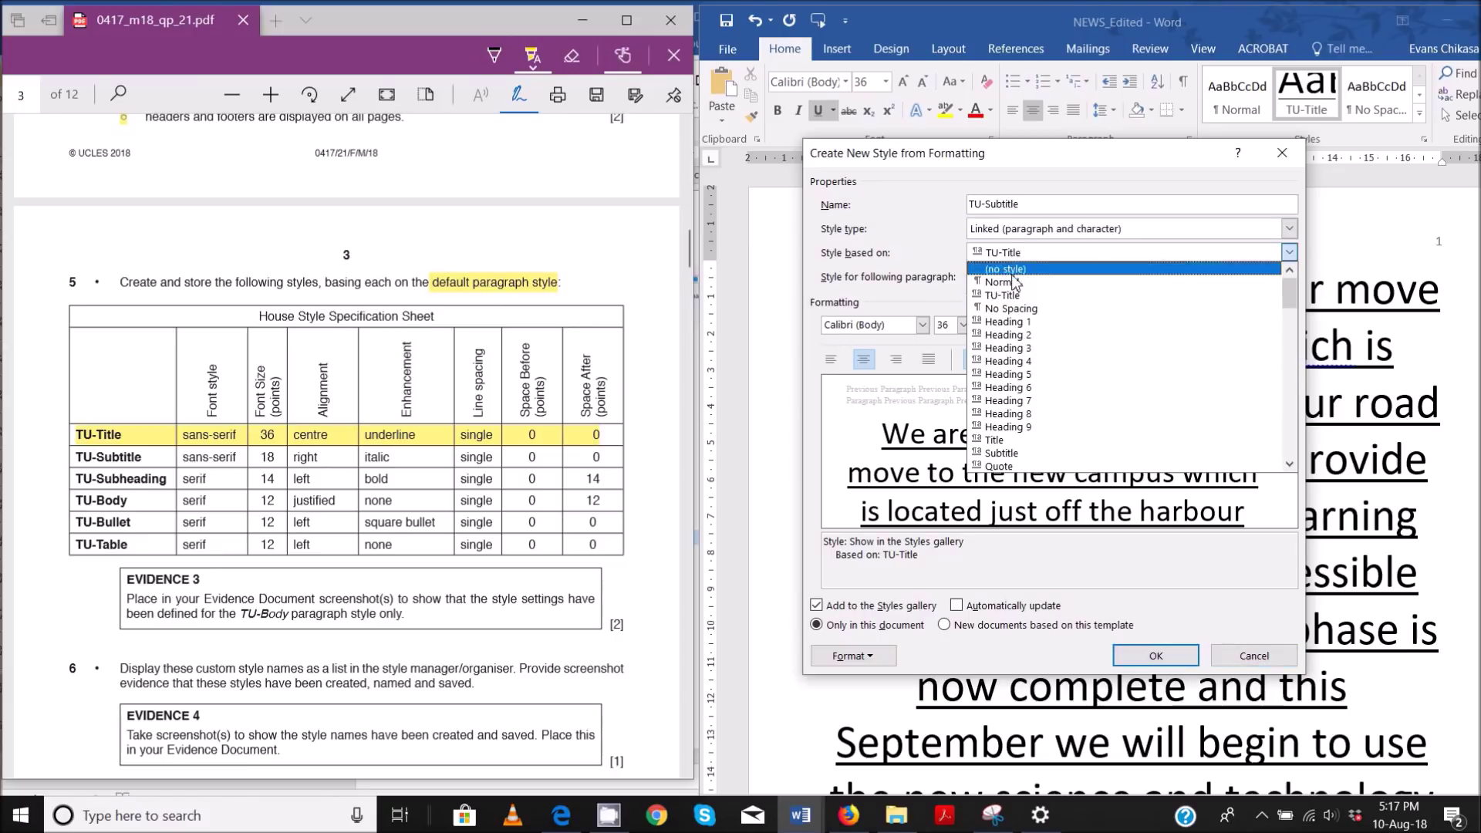
{"action": "left_click", "coordinate": [1014, 291]}
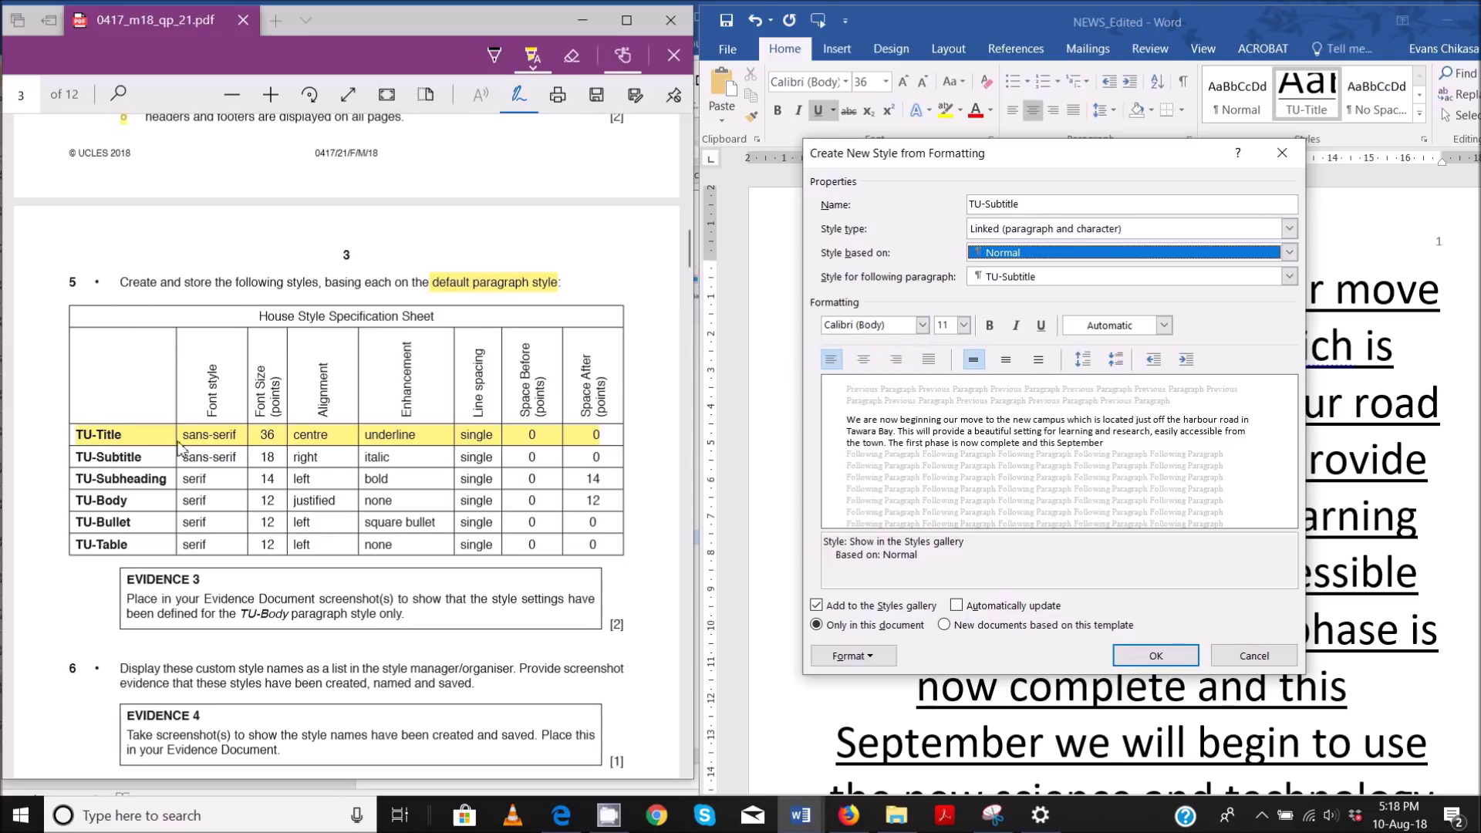
- Following the style sheet, make TU-Subtitle 18 pt, right-aligned and italic
{"action": "left_click_drag", "start_coordinate": [73, 463], "coordinate": [228, 472]}
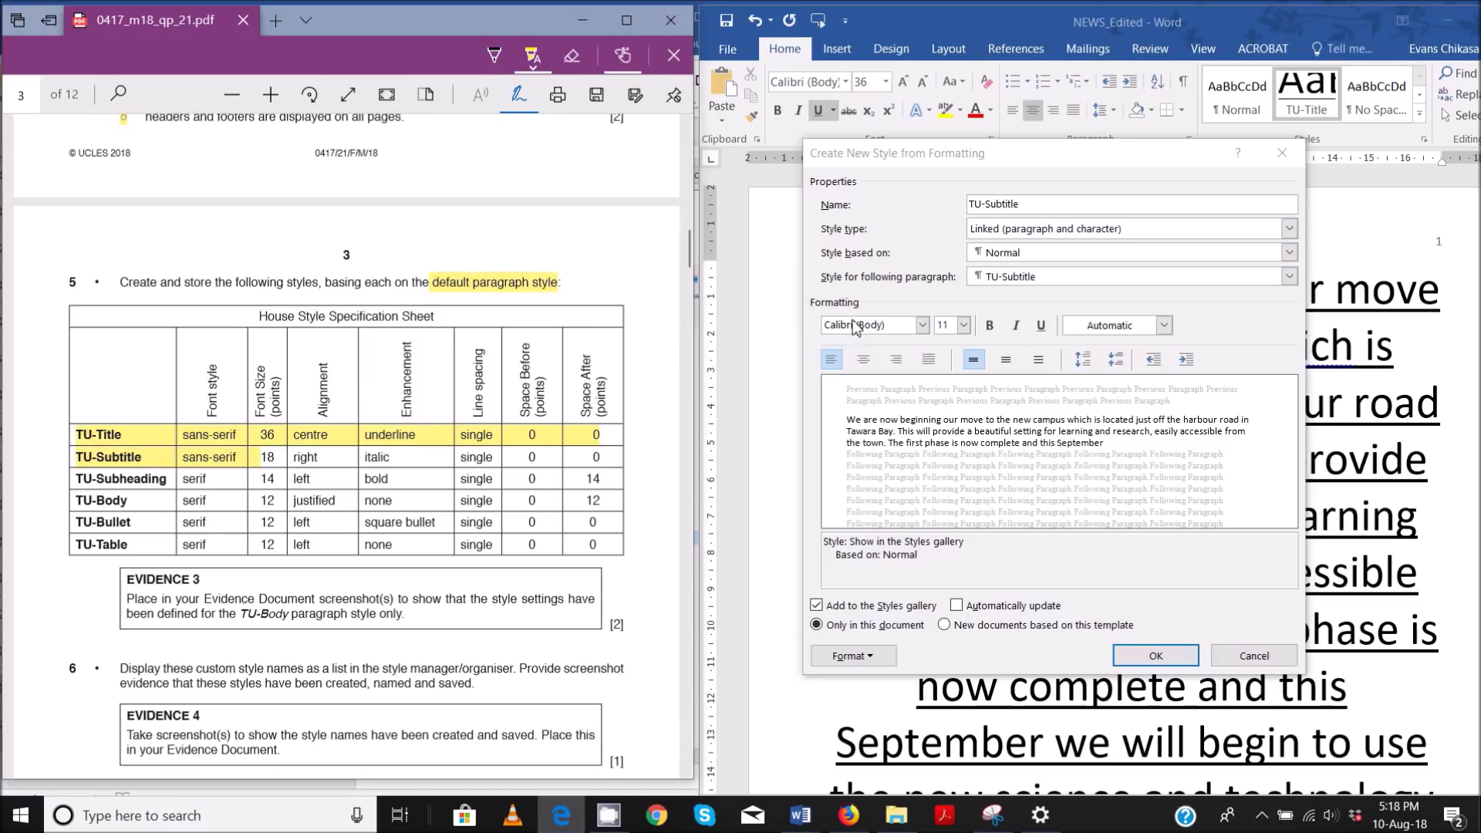
{"action": "left_click_drag", "start_coordinate": [262, 458], "coordinate": [455, 463]}
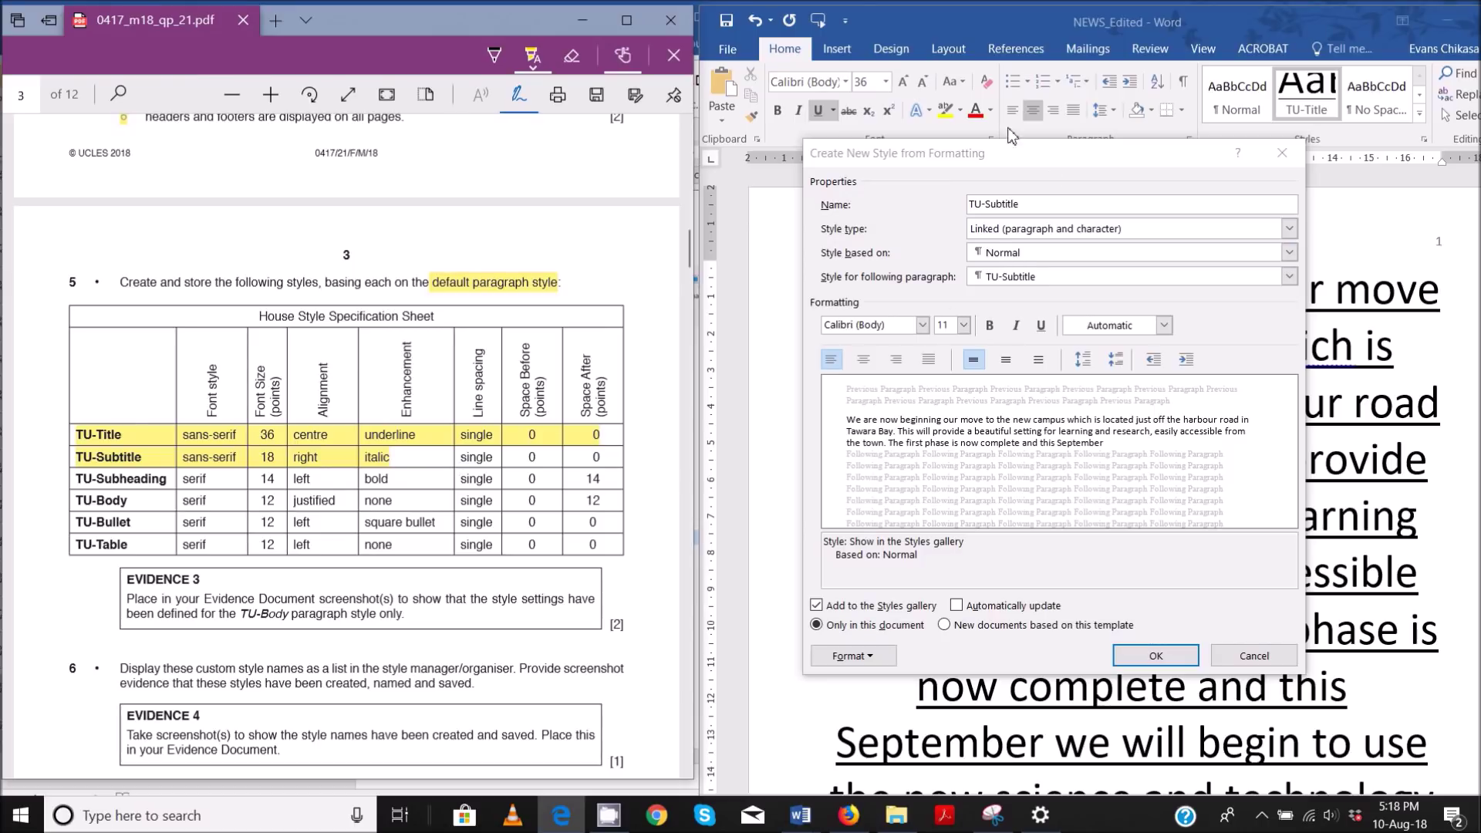
{"action": "left_click", "coordinate": [964, 327]}
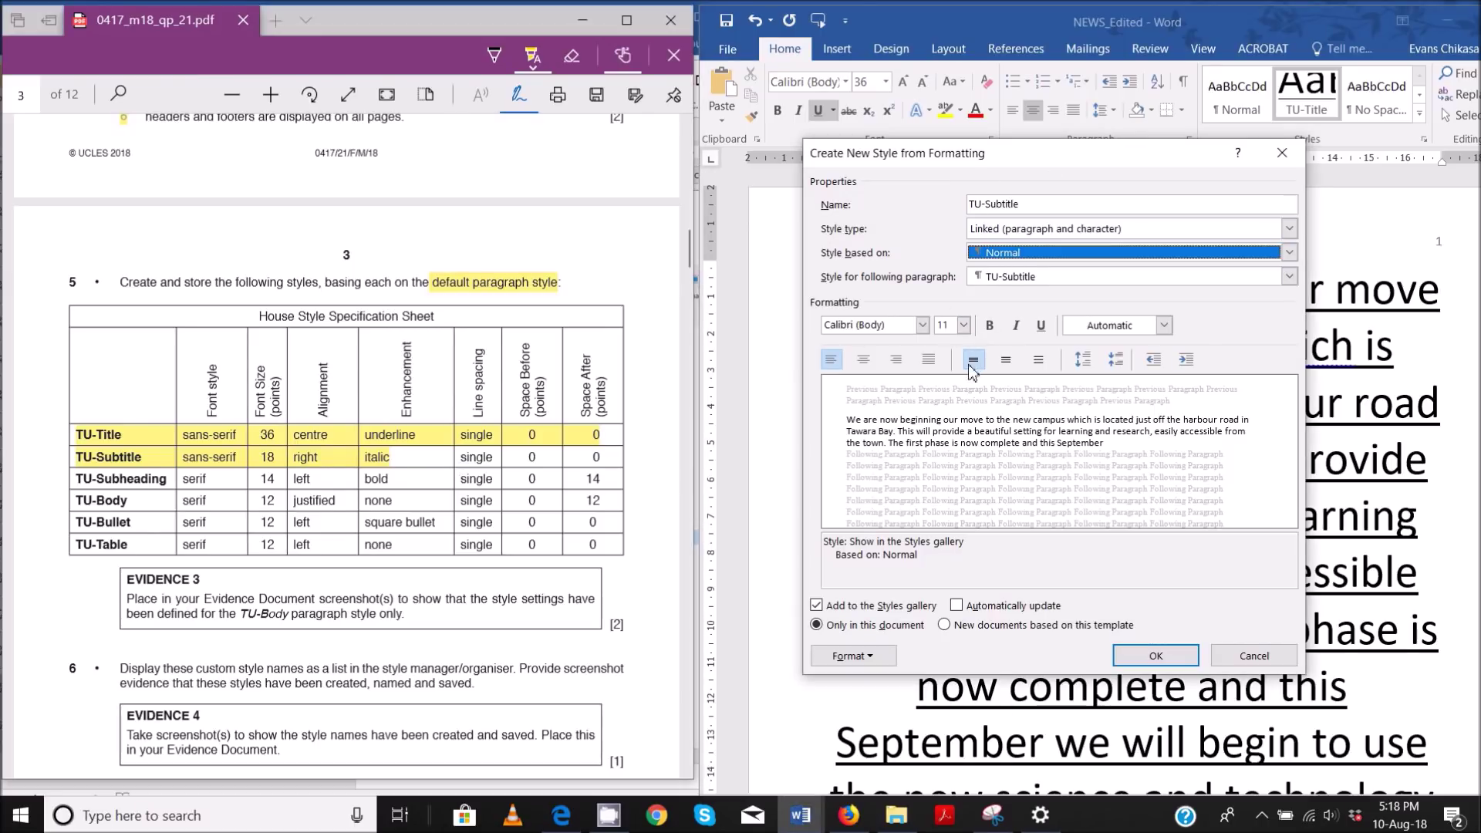
{"action": "left_click", "coordinate": [964, 325]}
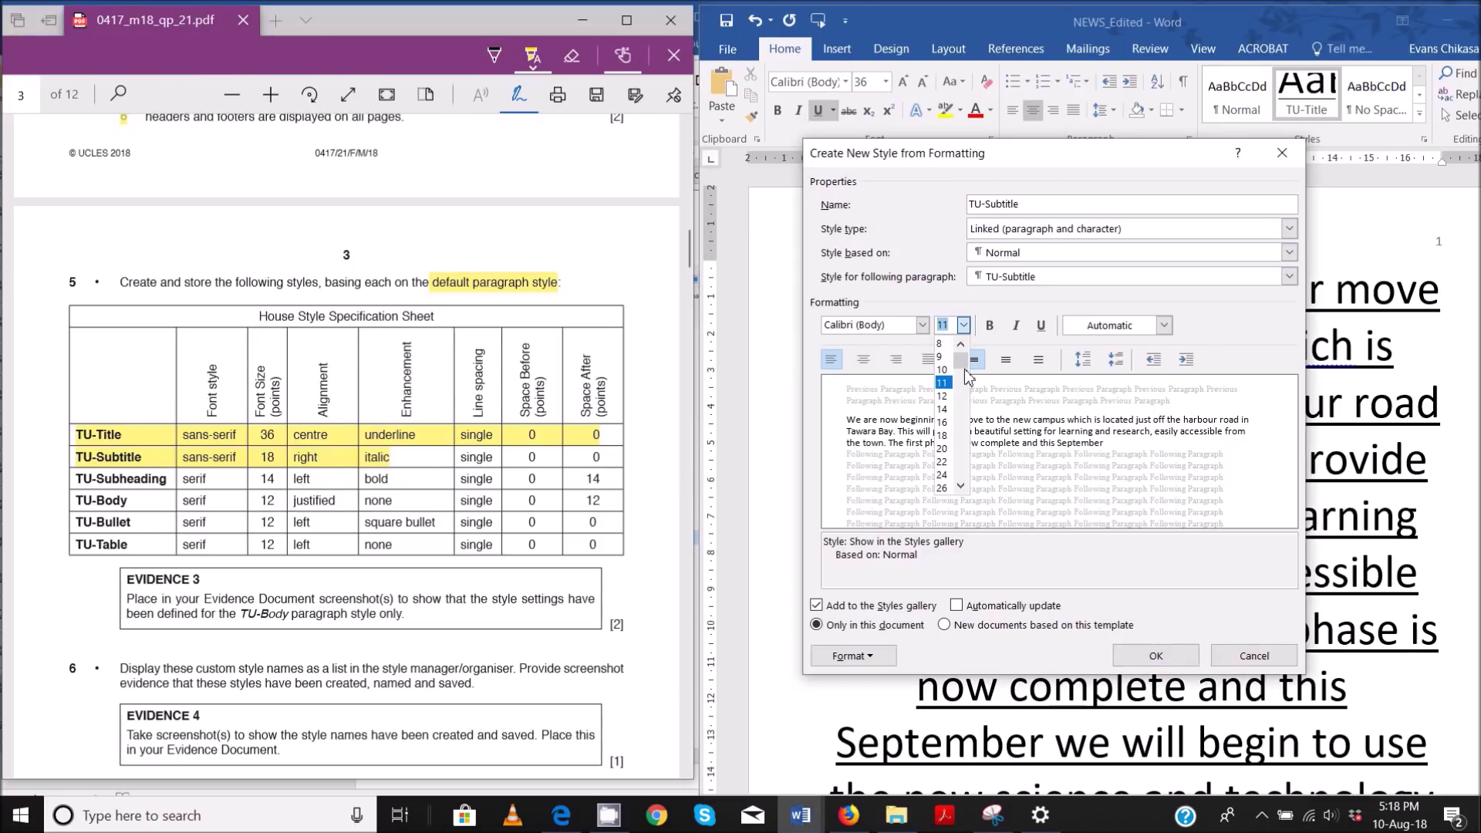
{"action": "left_click", "coordinate": [943, 435]}
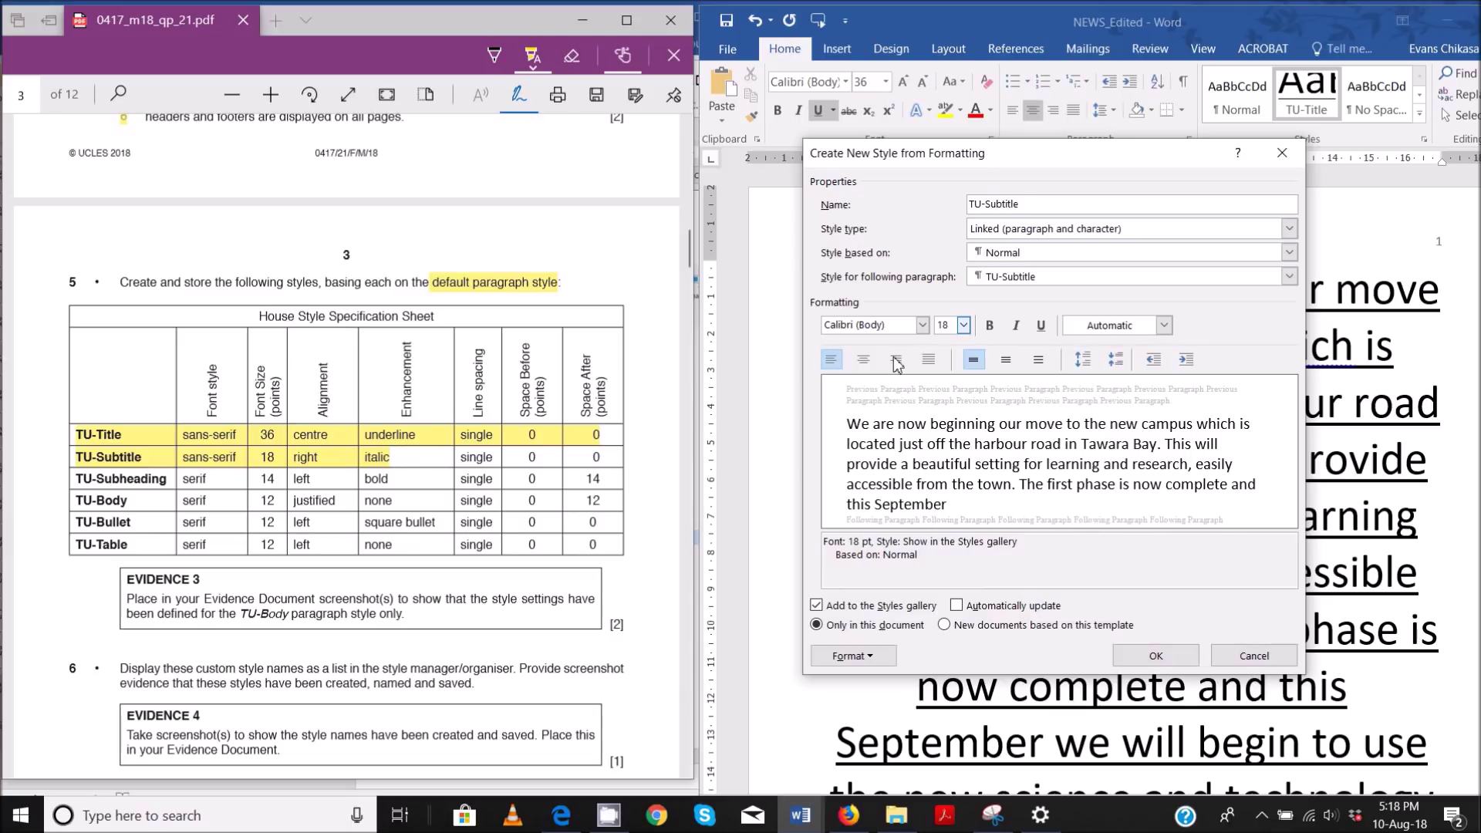
{"action": "left_click", "coordinate": [896, 360]}
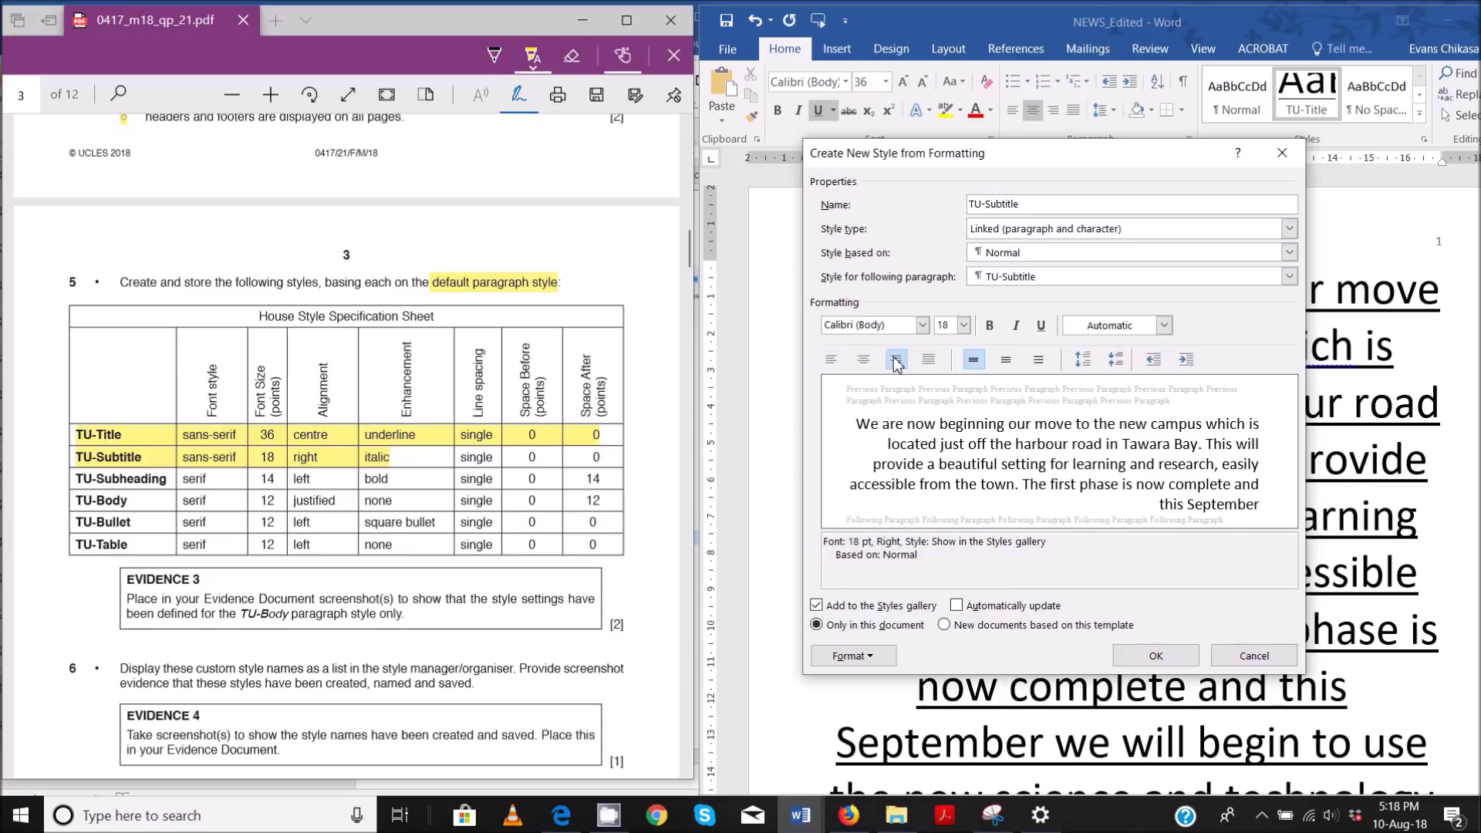
{"action": "left_click", "coordinate": [1018, 327]}
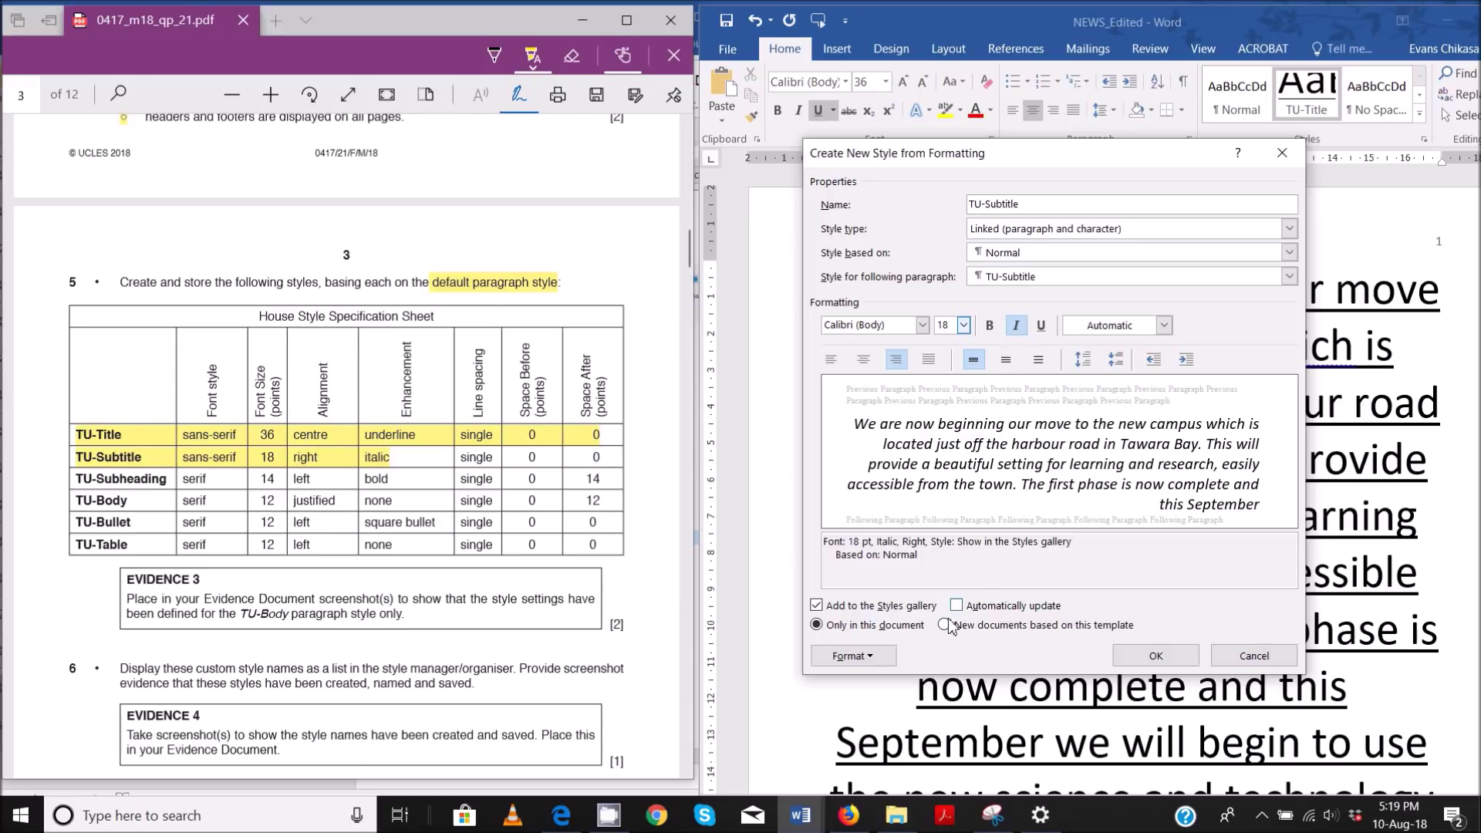
- Confirm TU-Subtitle's right paragraph alignment, then save and apply the style
{"action": "left_click", "coordinate": [876, 661]}
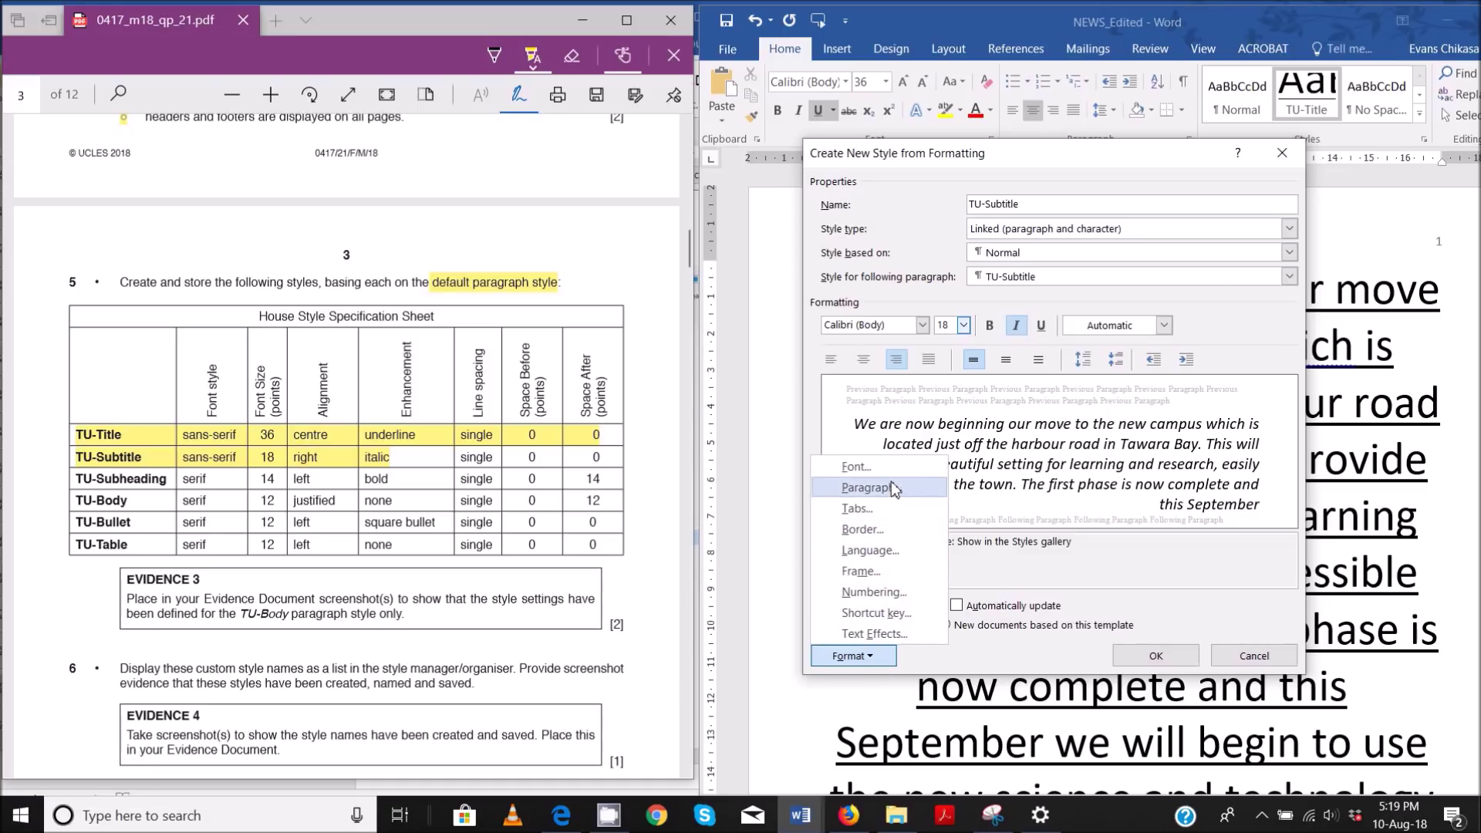
{"action": "left_click", "coordinate": [892, 489]}
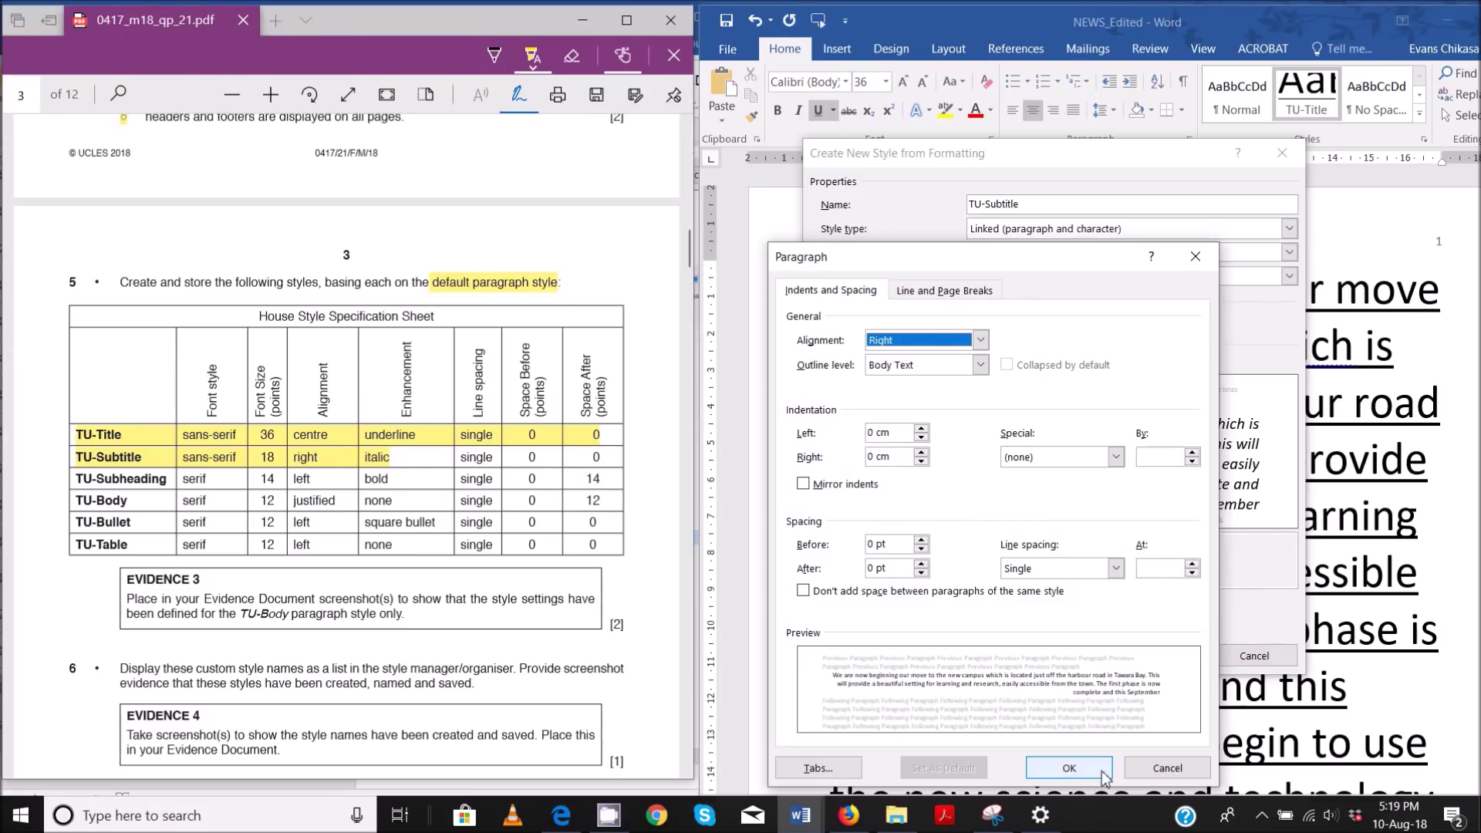
{"action": "left_click", "coordinate": [1069, 769]}
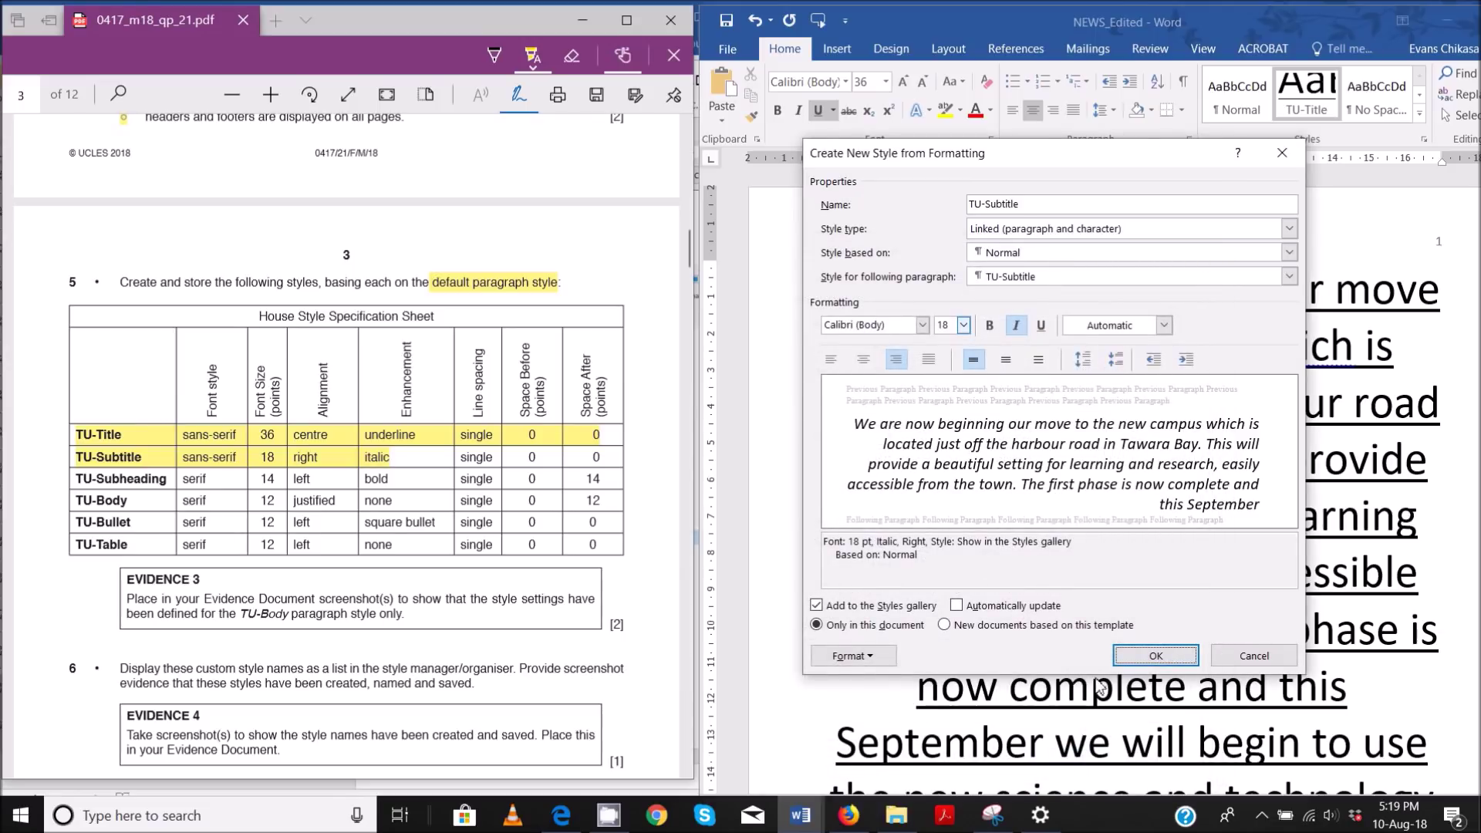
{"action": "left_click", "coordinate": [1156, 657]}
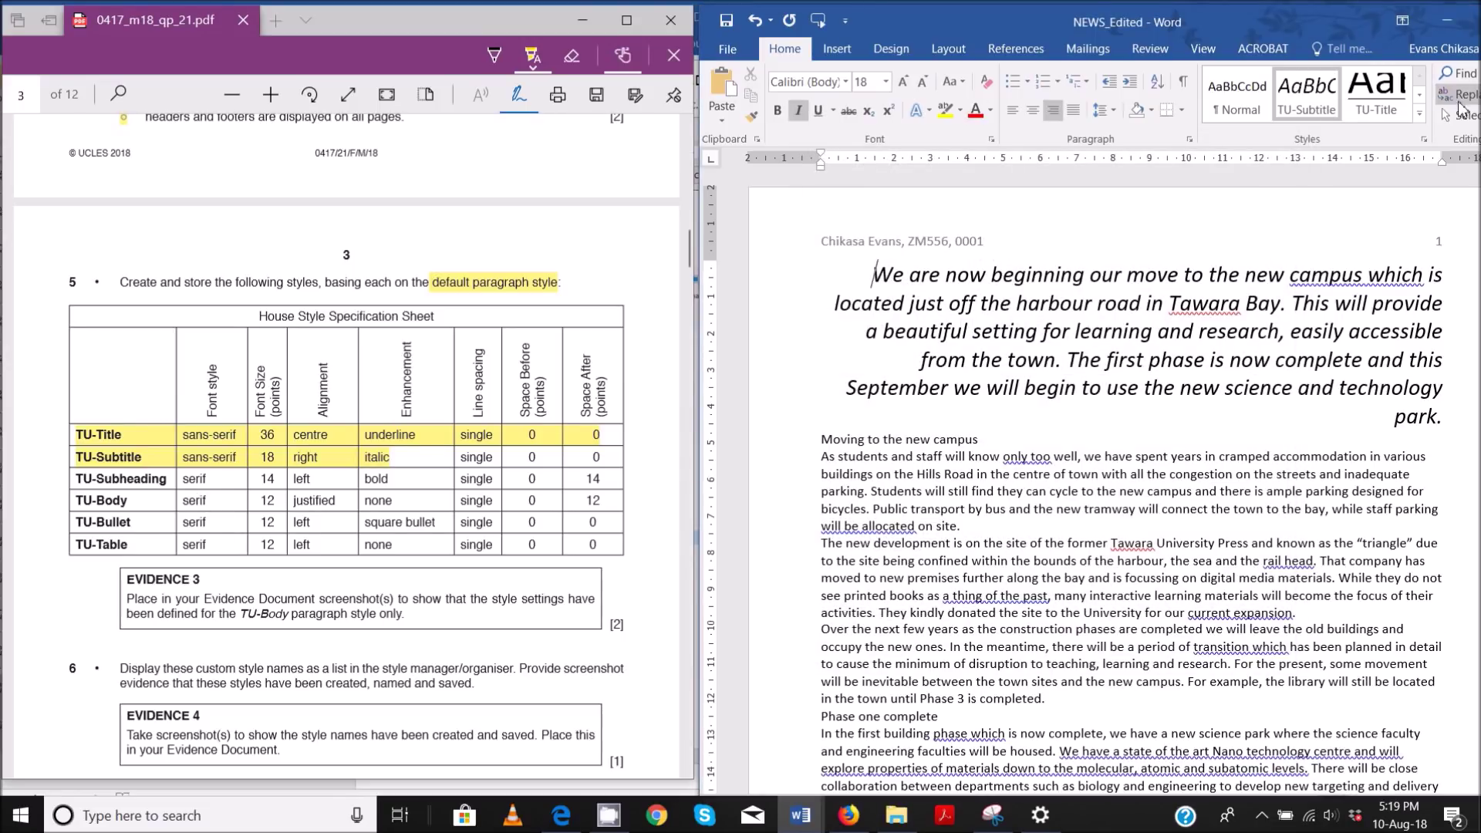
- Define a new TU-Subheading style in Times New Roman 14 pt bold, based on Normal
{"action": "left_click", "coordinate": [1419, 117]}
{"action": "left_click", "coordinate": [1207, 366]}
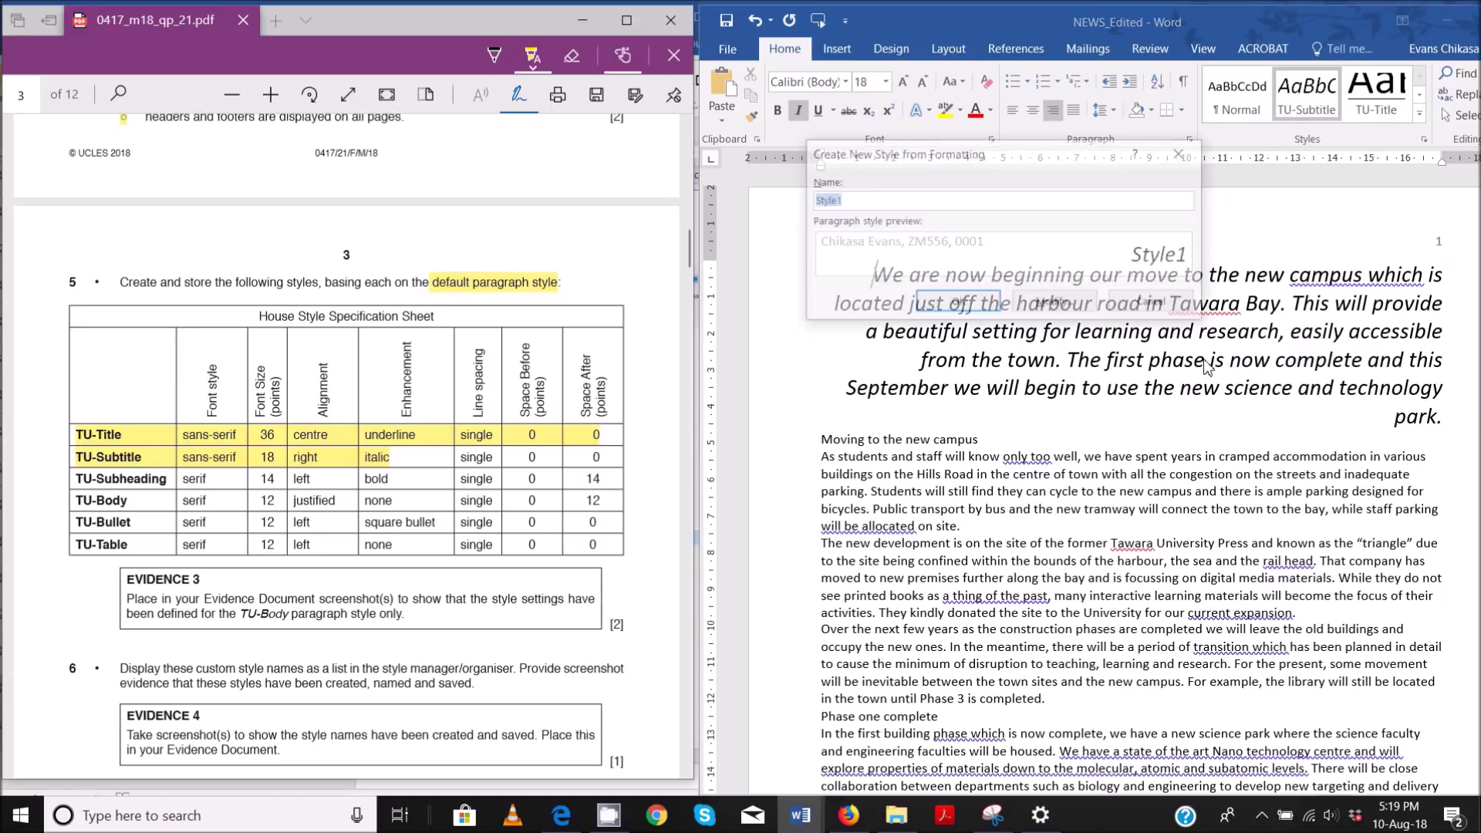
{"action": "type", "text": "TU-Subheading"}
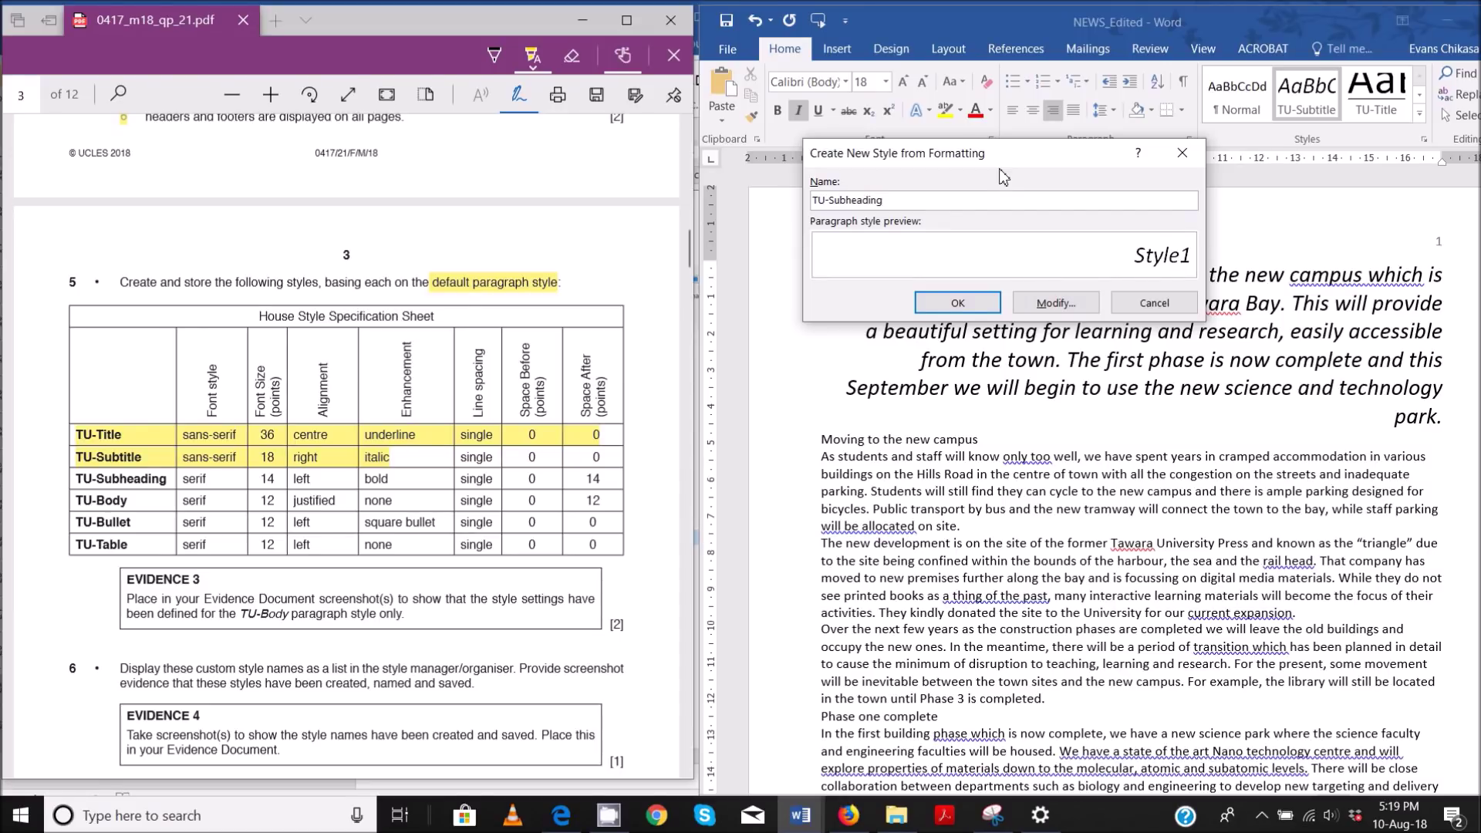
{"action": "left_click", "coordinate": [1063, 303]}
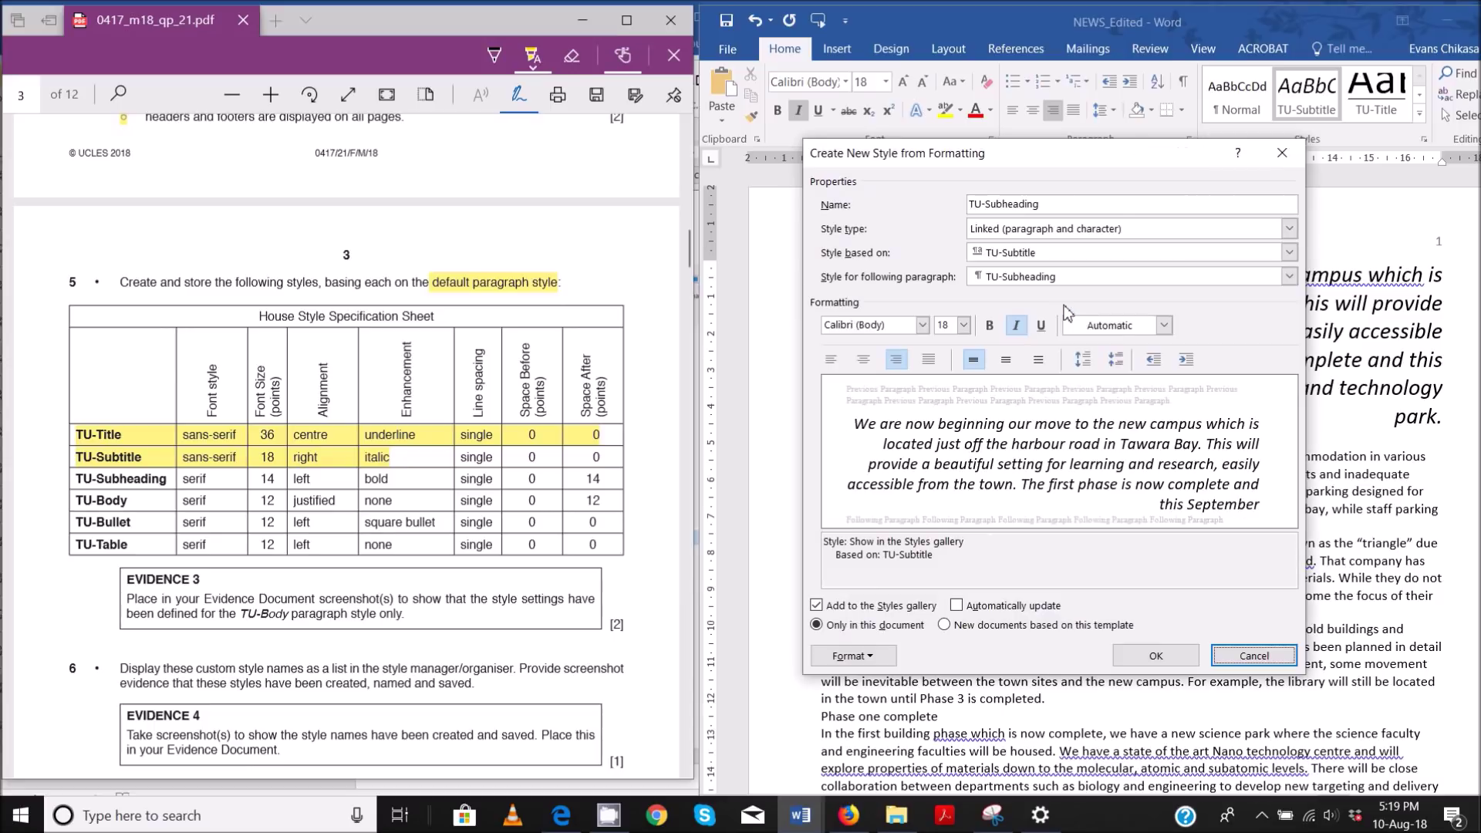
{"action": "left_click", "coordinate": [922, 327]}
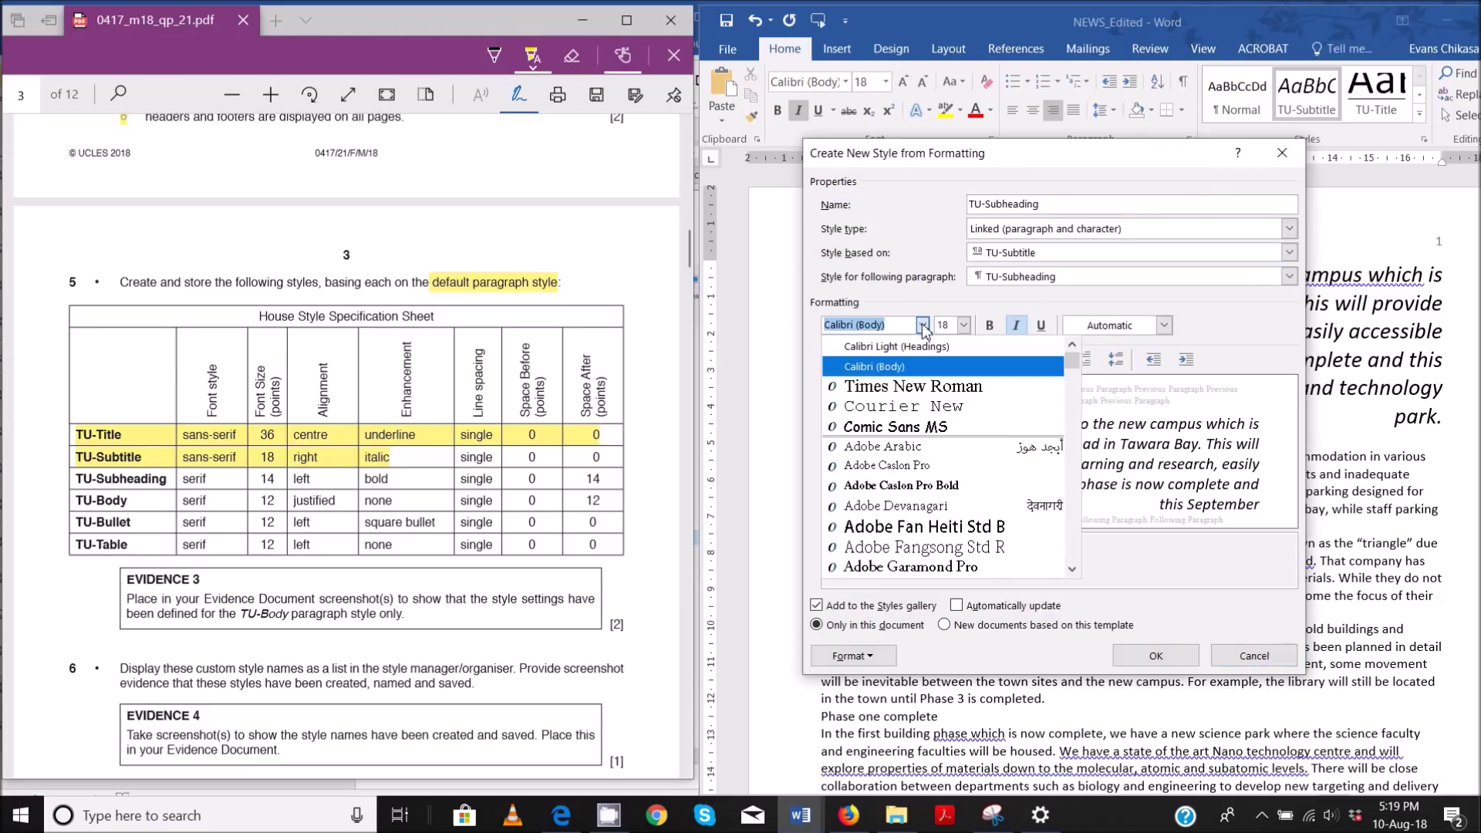
{"action": "left_click", "coordinate": [880, 388]}
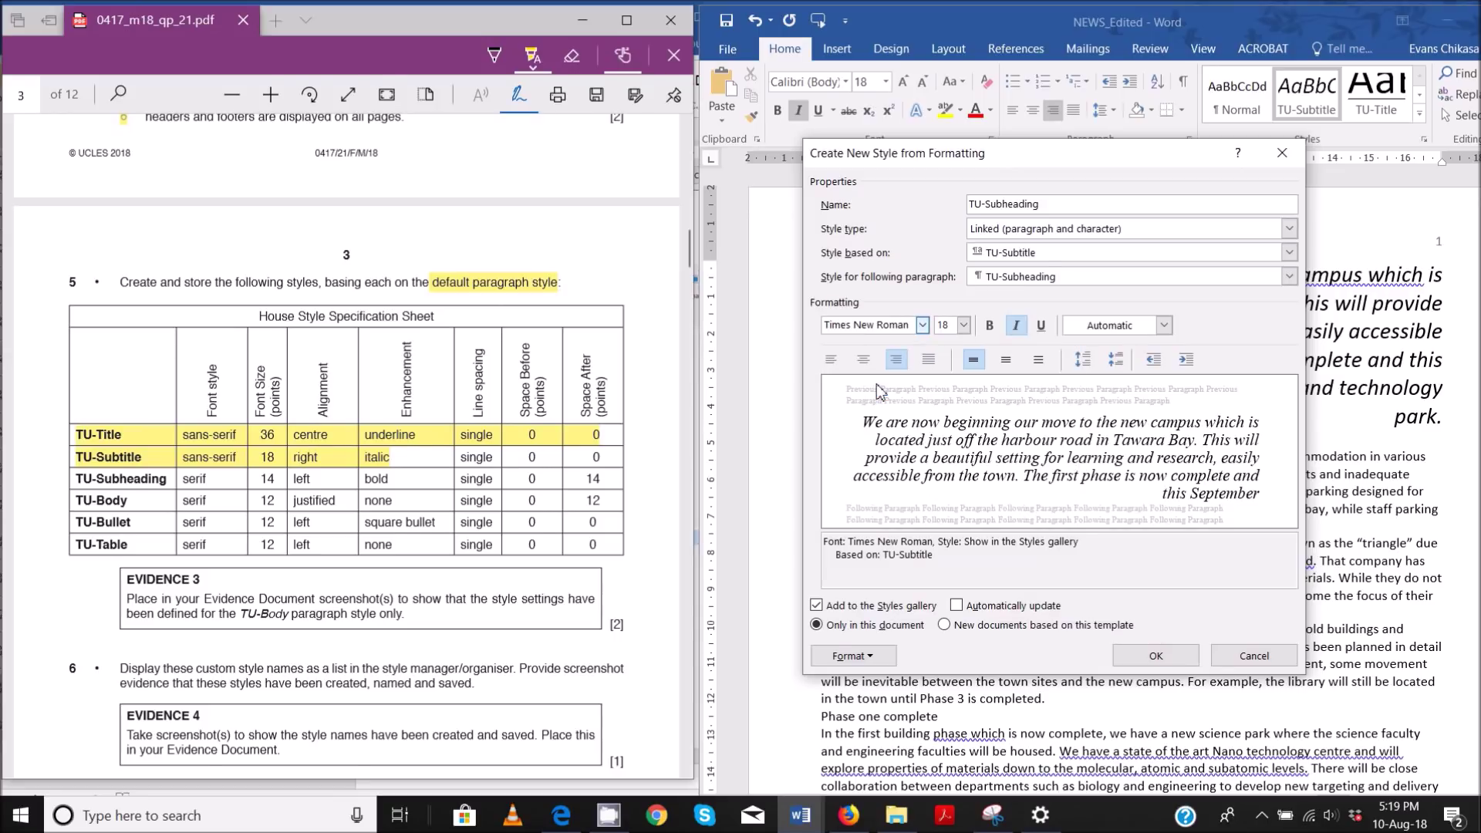
{"action": "double_click", "coordinate": [956, 330]}
{"action": "left_click", "coordinate": [991, 325]}
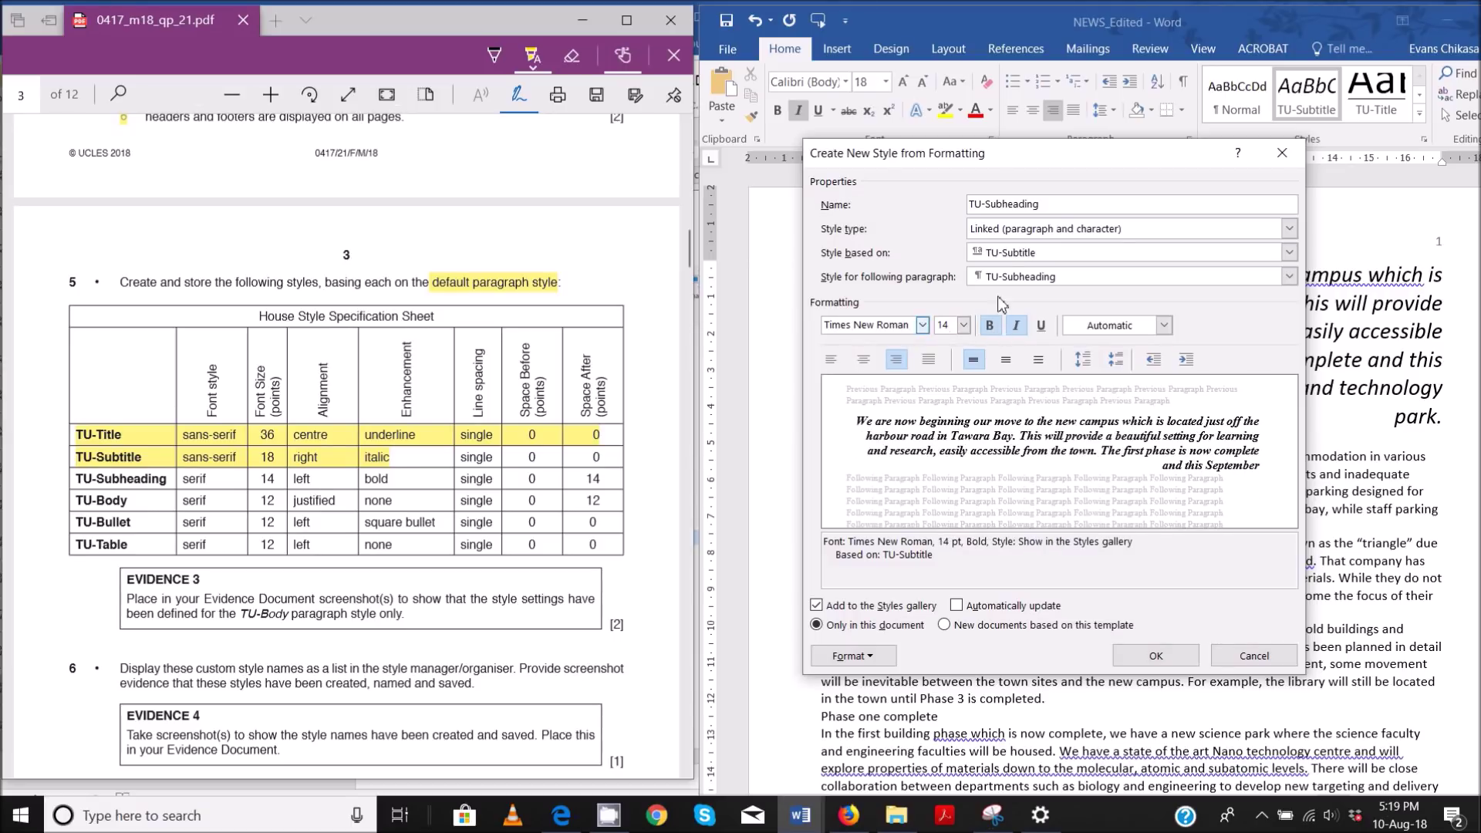
{"action": "left_click", "coordinate": [1013, 257]}
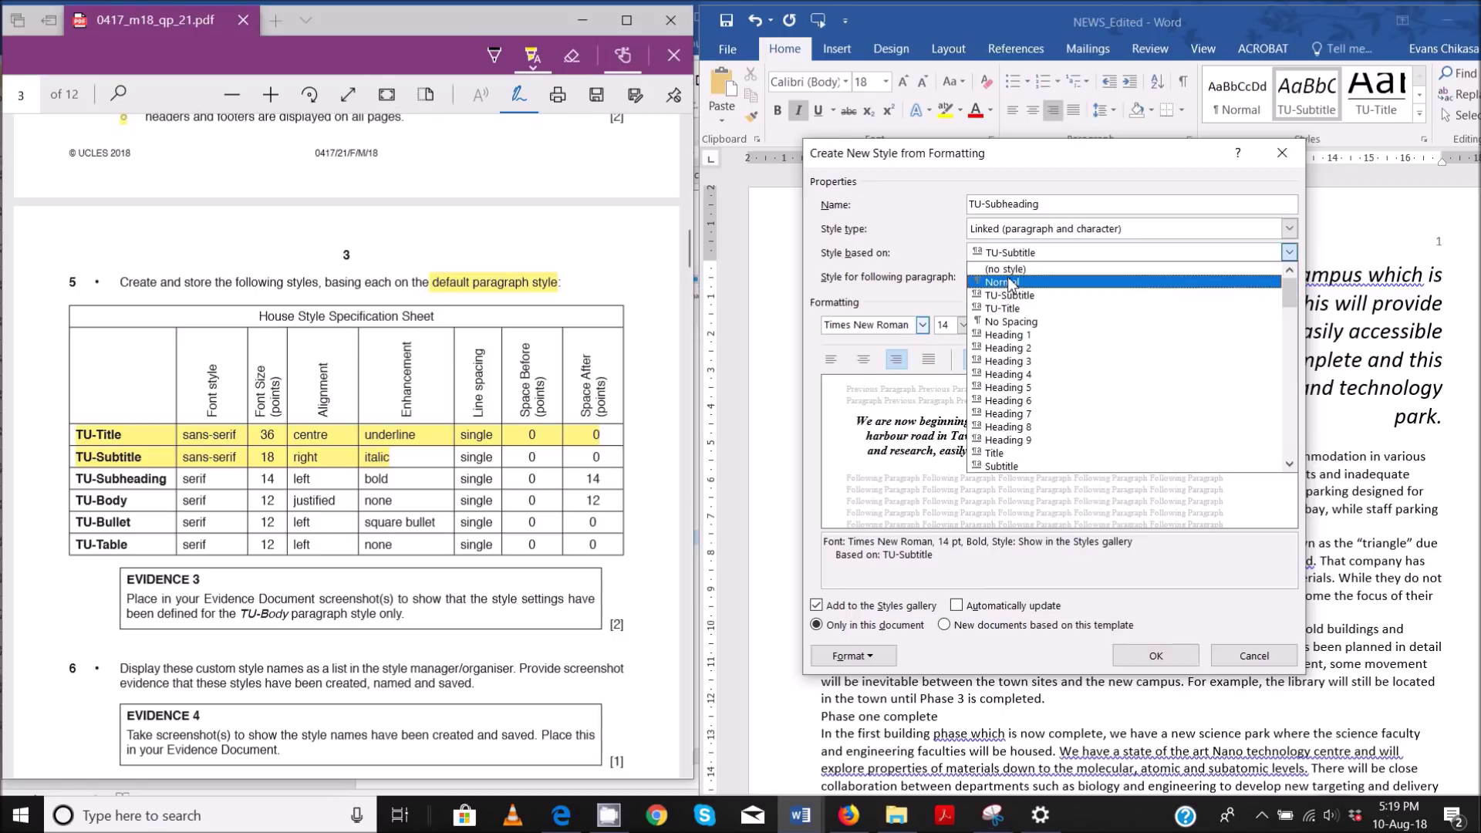
{"action": "left_click", "coordinate": [1007, 283]}
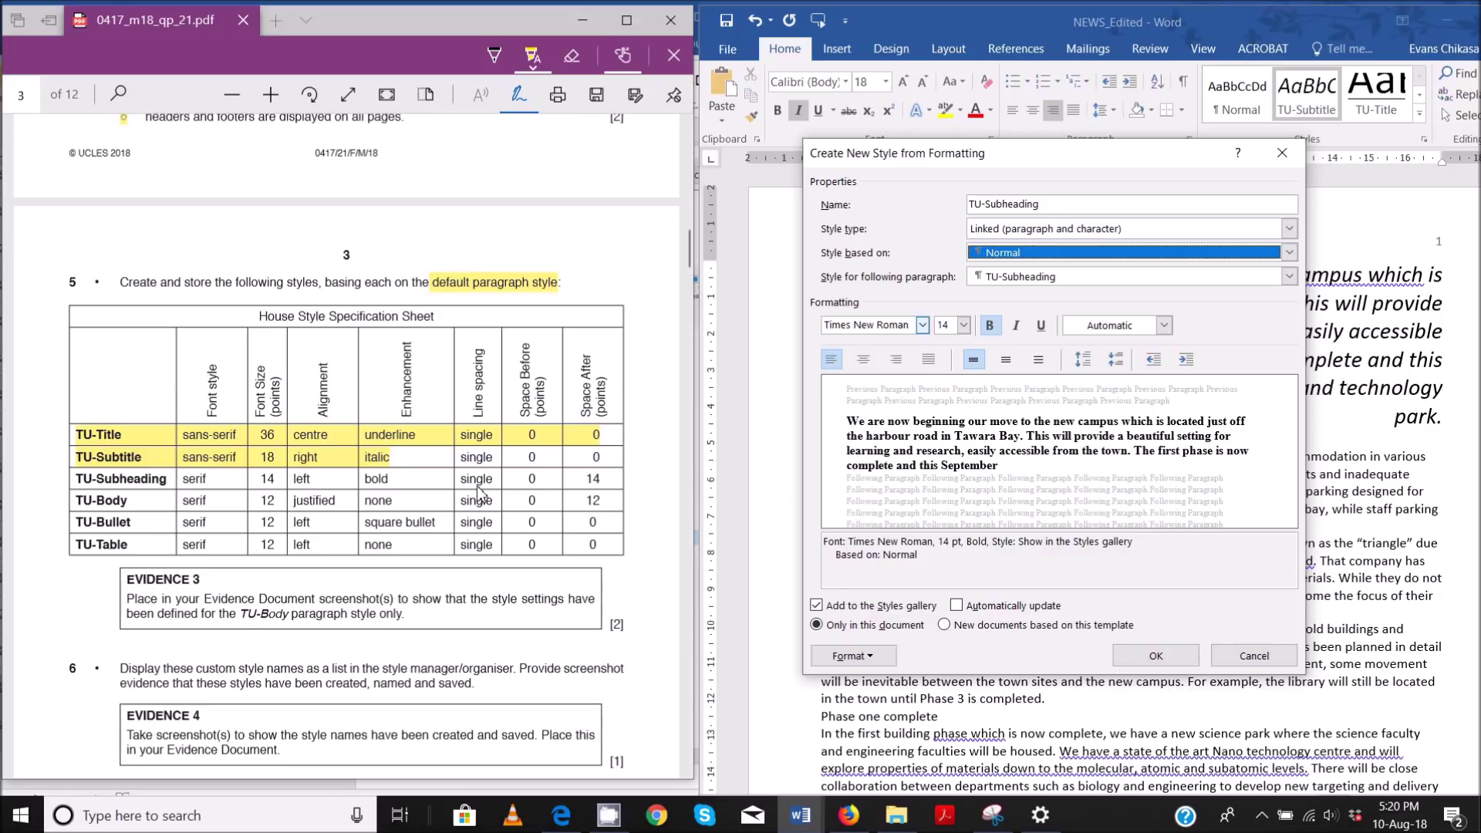
- Give TU-Subheading 14 pt spacing after per the sheet, then save and apply it
{"action": "left_click_drag", "start_coordinate": [75, 479], "coordinate": [337, 483]}
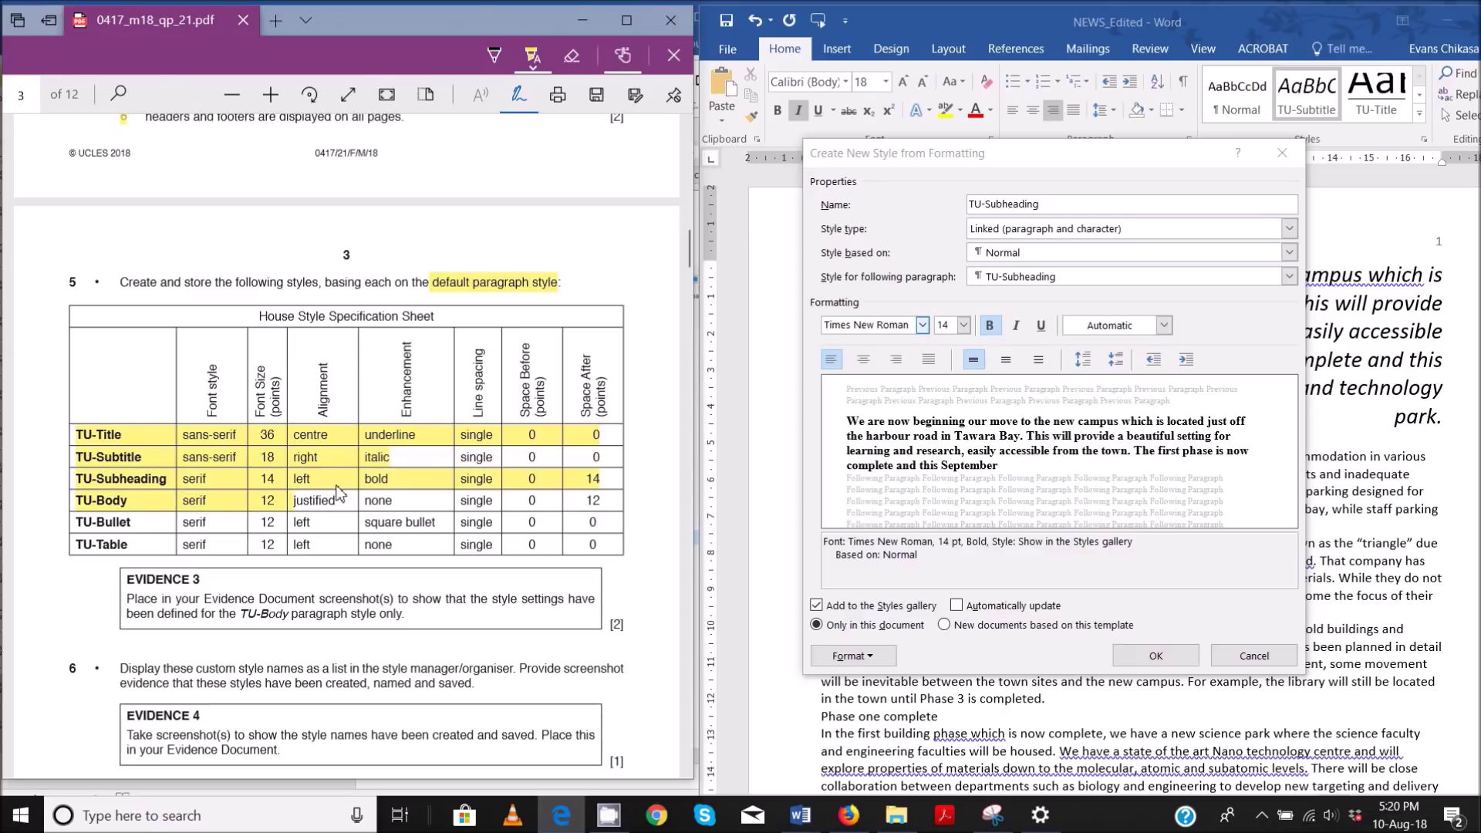
{"action": "left_click_drag", "start_coordinate": [338, 483], "coordinate": [630, 488]}
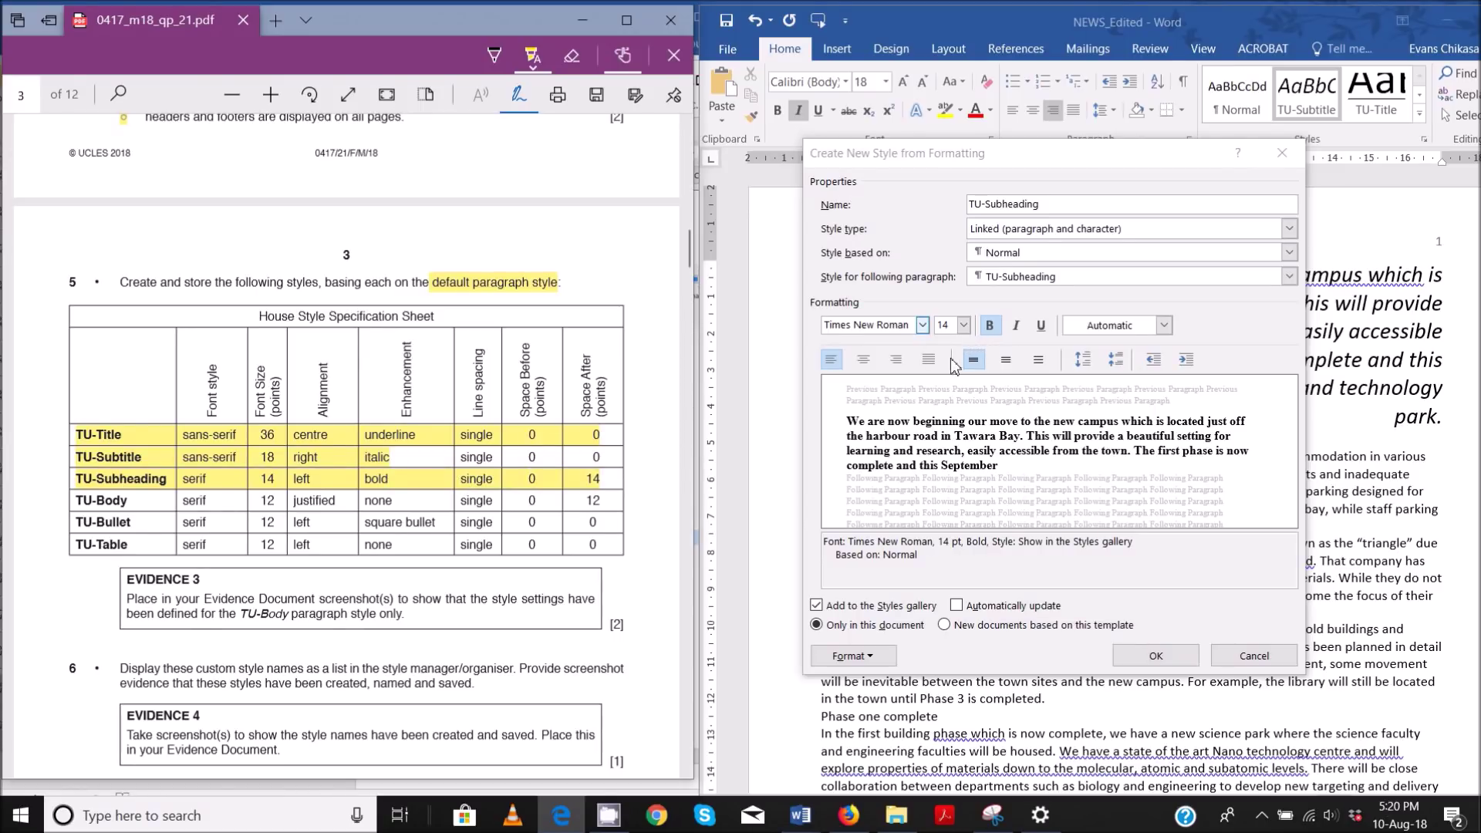
{"action": "left_click", "coordinate": [879, 665]}
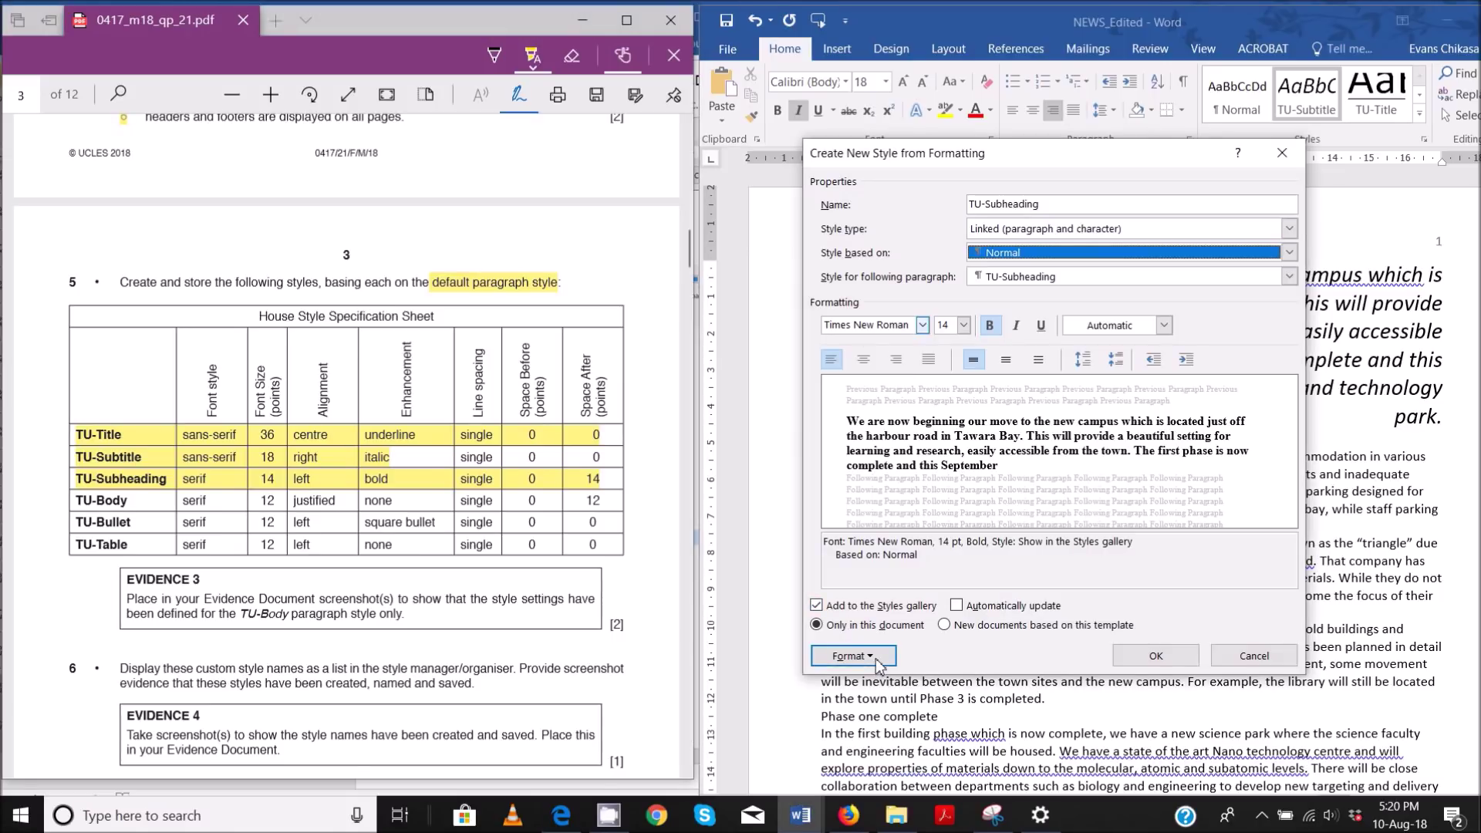
{"action": "left_click", "coordinate": [879, 661]}
{"action": "left_click", "coordinate": [883, 493]}
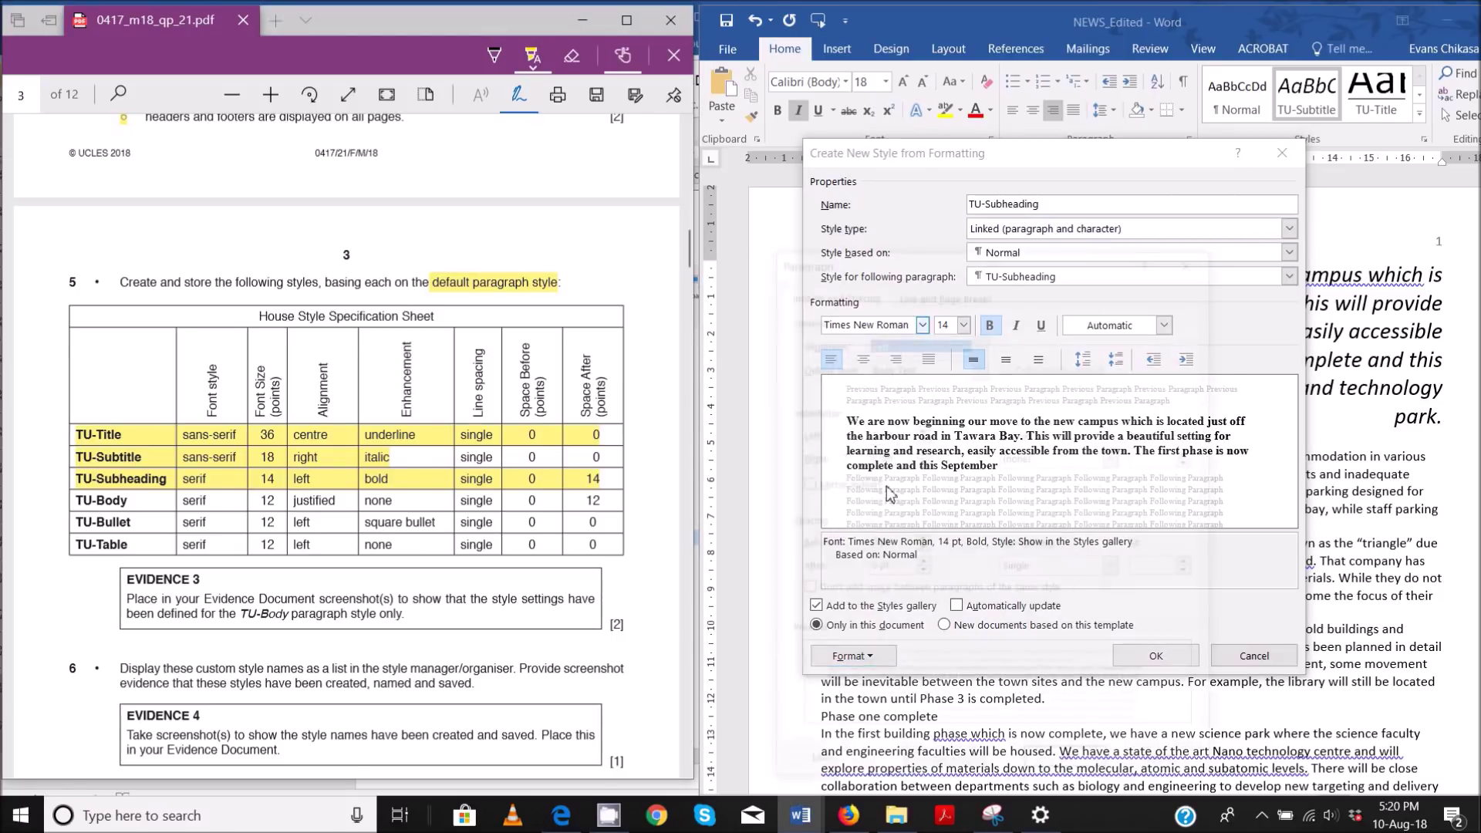
{"action": "left_click", "coordinate": [876, 567]}
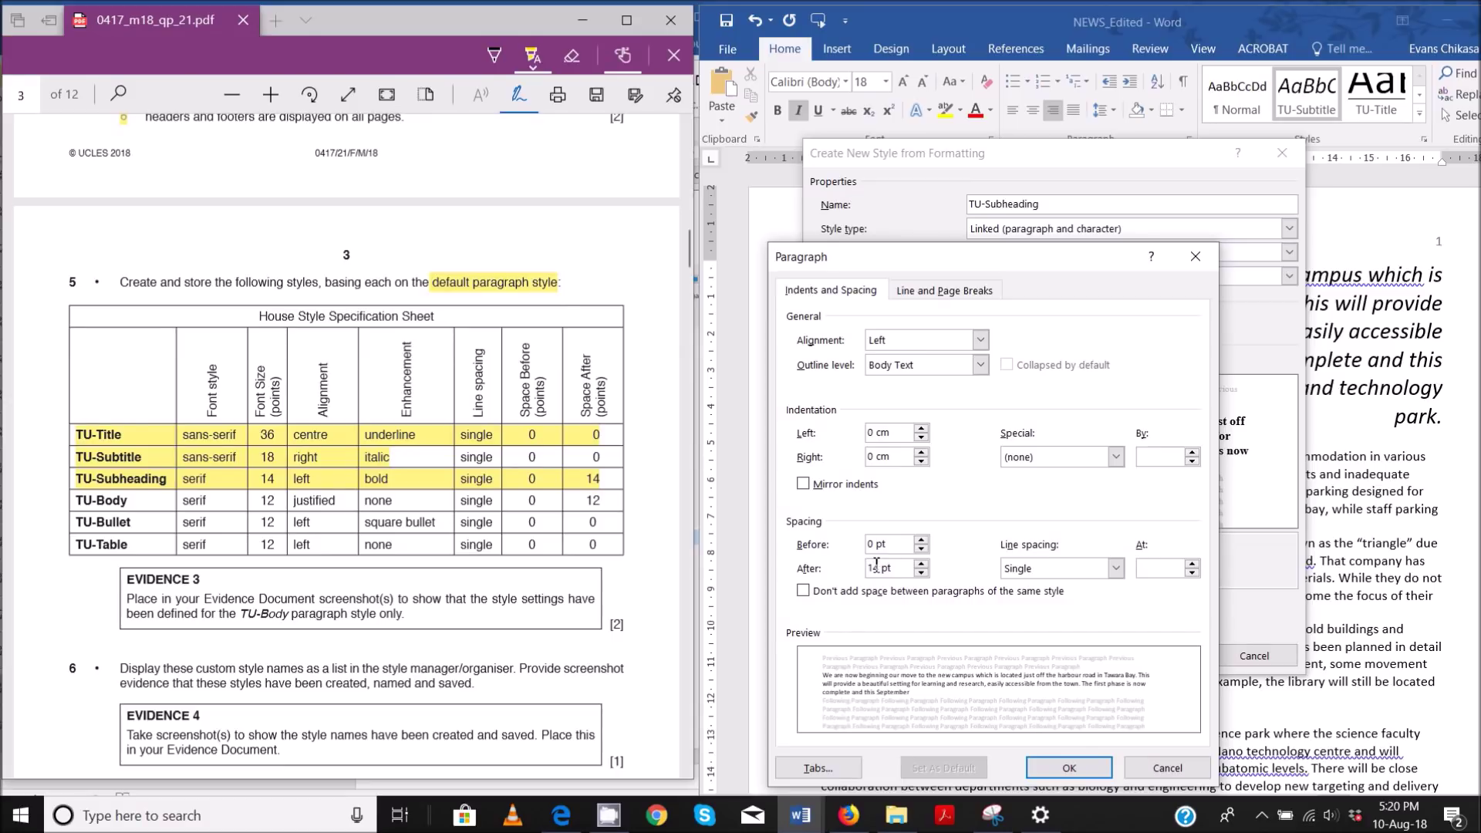
{"action": "left_click", "coordinate": [1069, 768]}
{"action": "left_click", "coordinate": [1155, 655]}
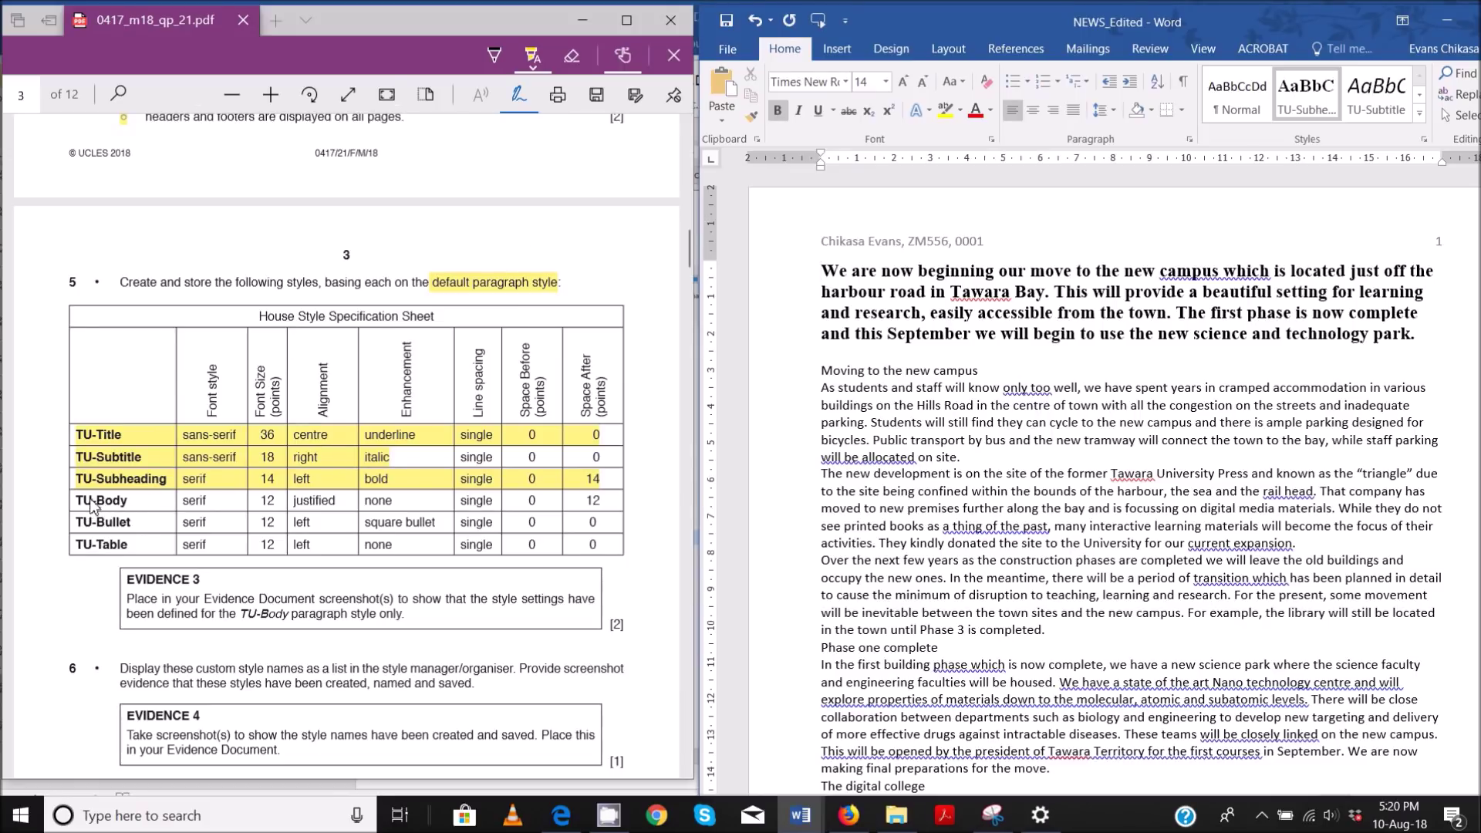
- Start a new style named TU-Body based on Normal
{"action": "left_click", "coordinate": [1419, 114]}
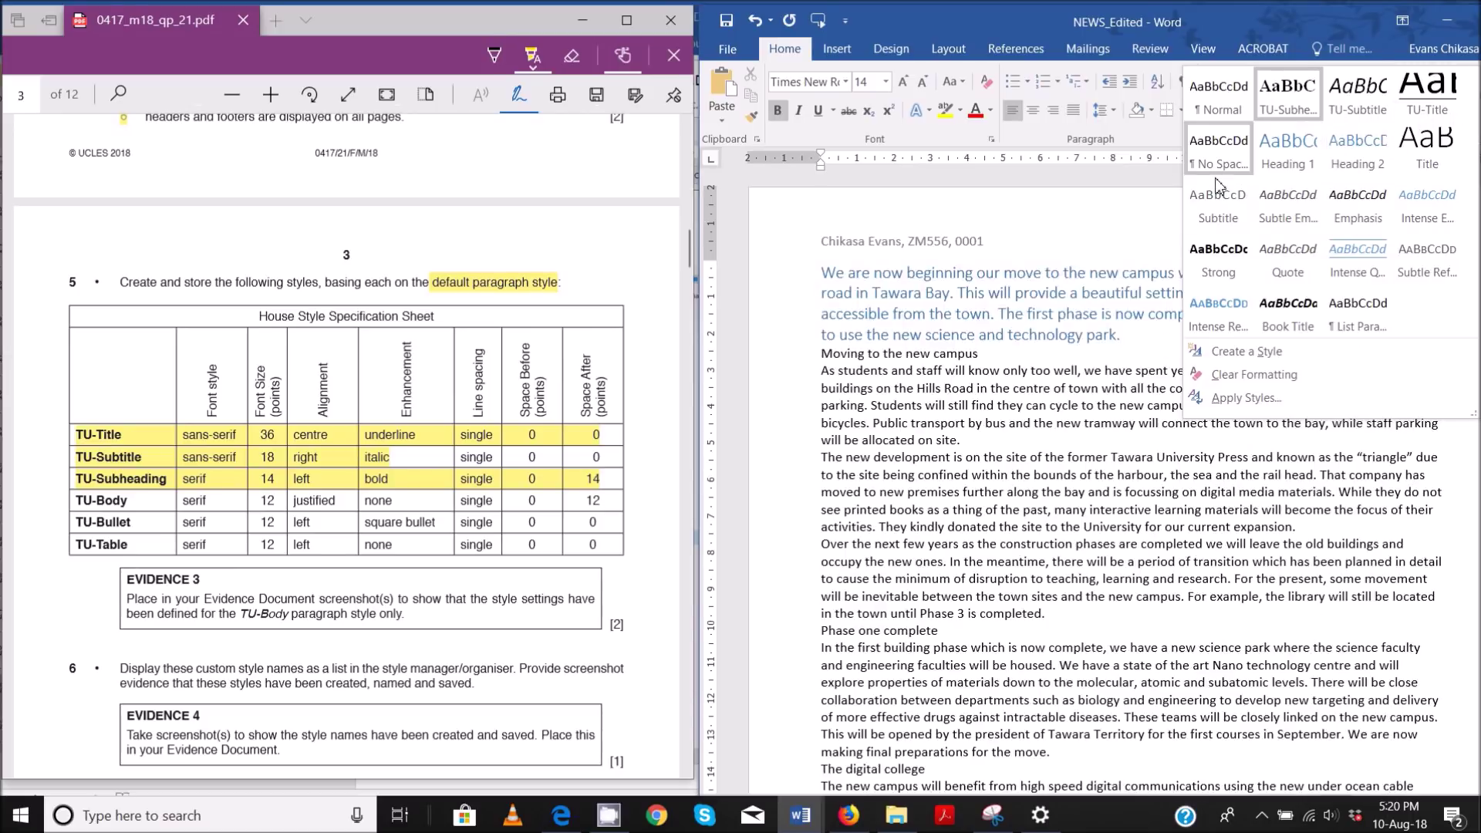
{"action": "left_click", "coordinate": [1226, 353]}
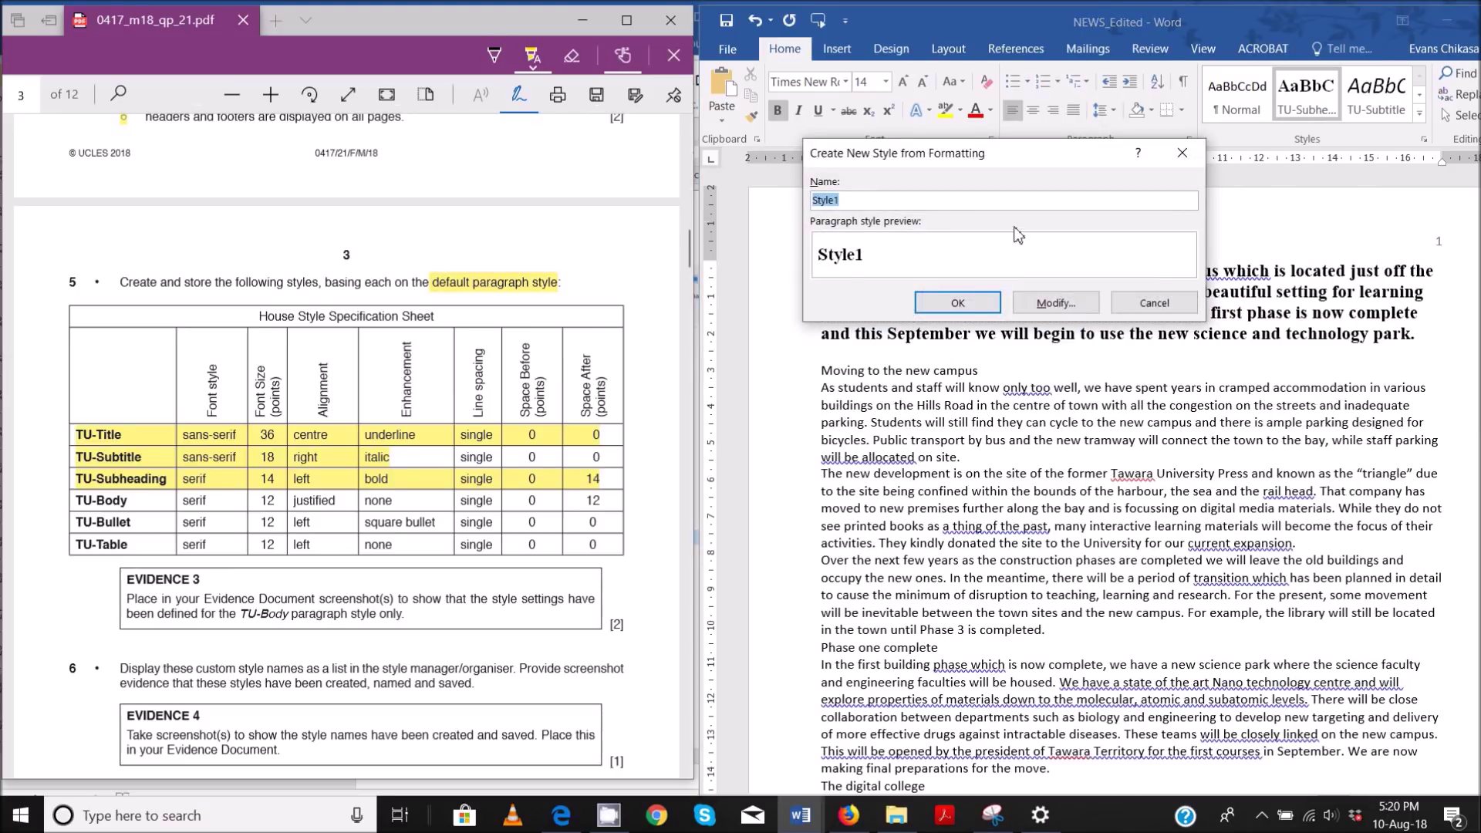
{"action": "type", "text": "TU-Body"}
{"action": "left_click", "coordinate": [1056, 302]}
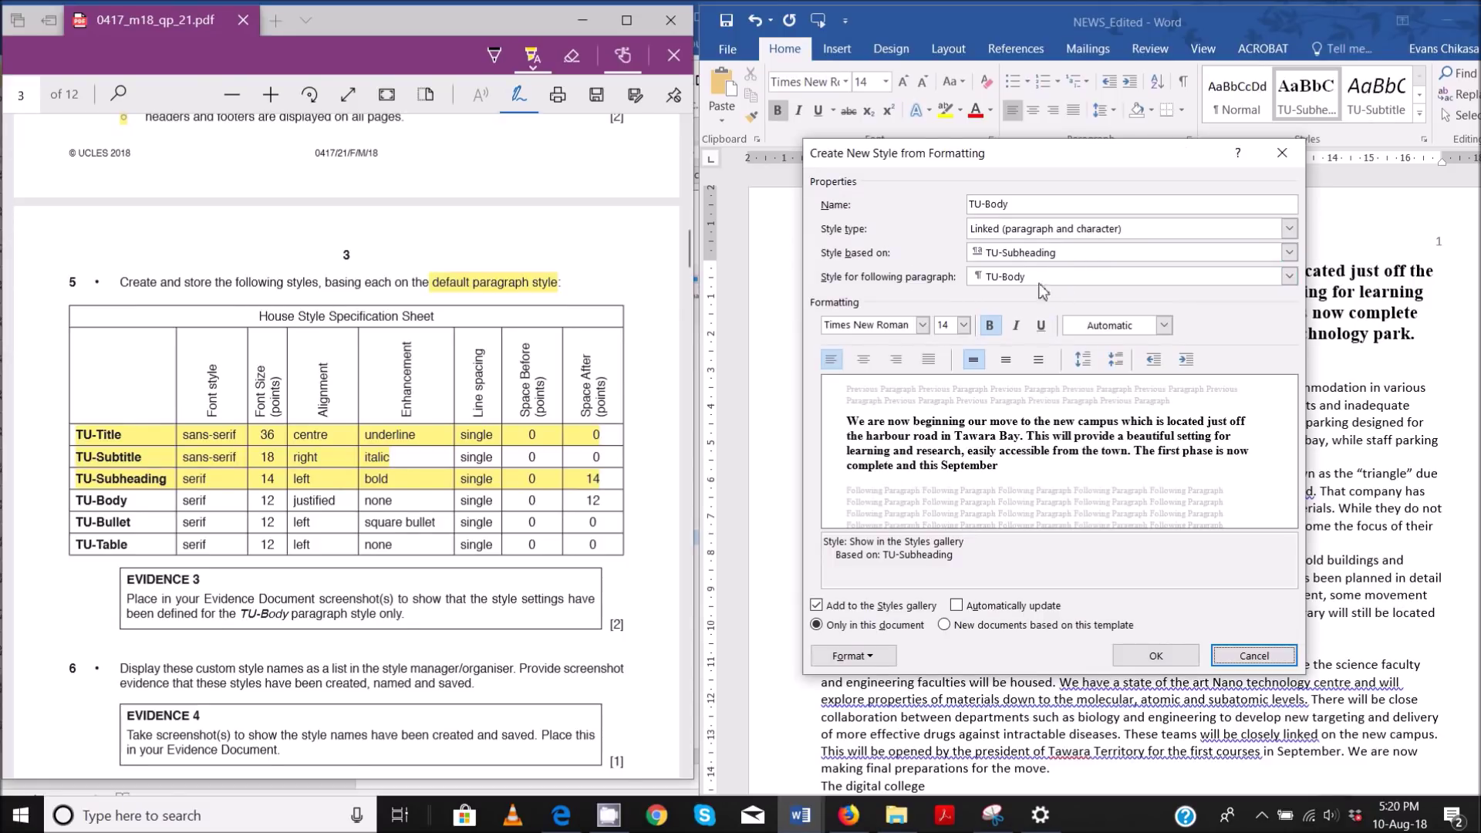
{"action": "left_click", "coordinate": [1010, 253]}
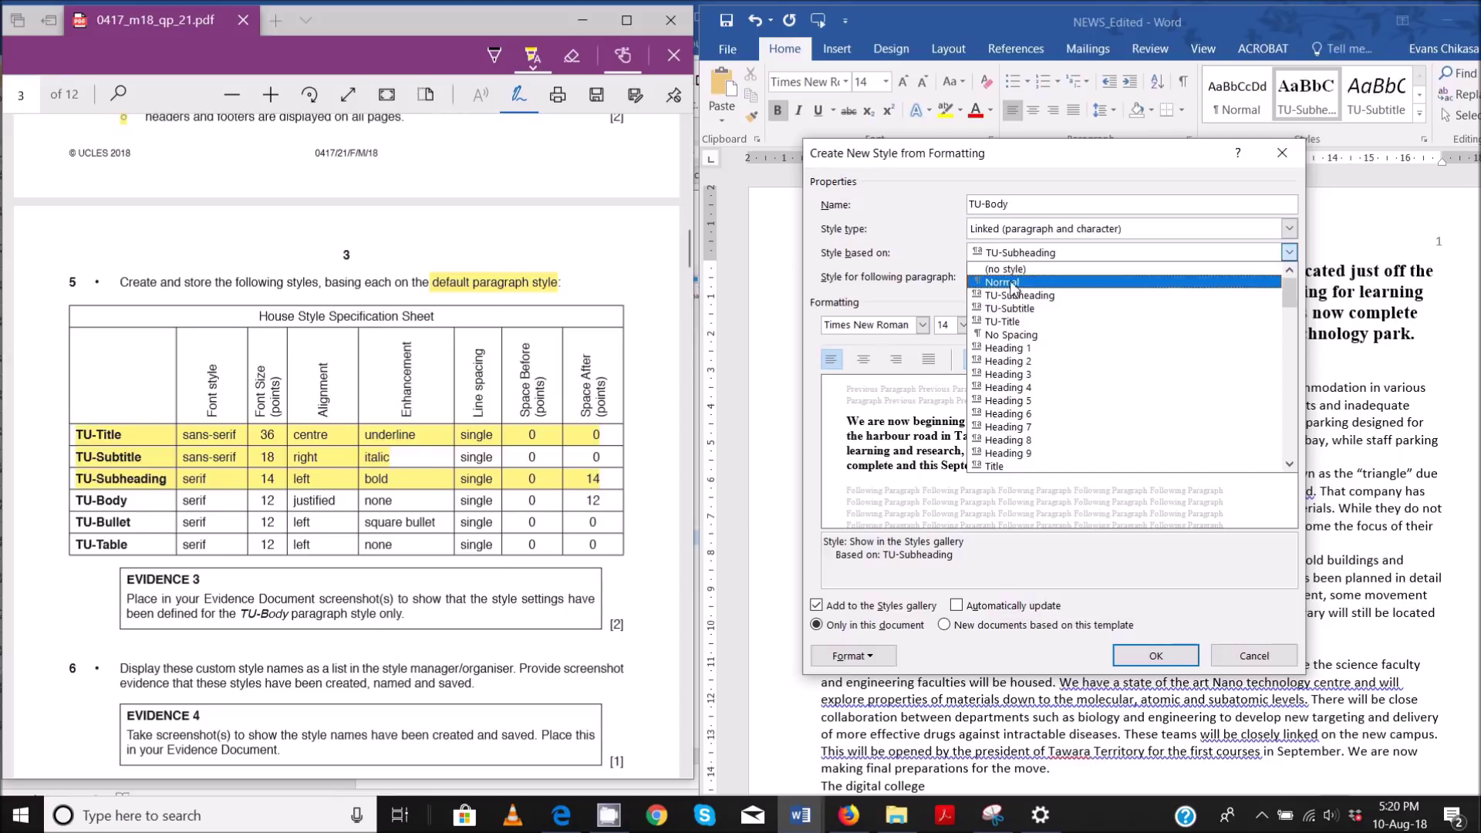
{"action": "left_click", "coordinate": [1016, 283]}
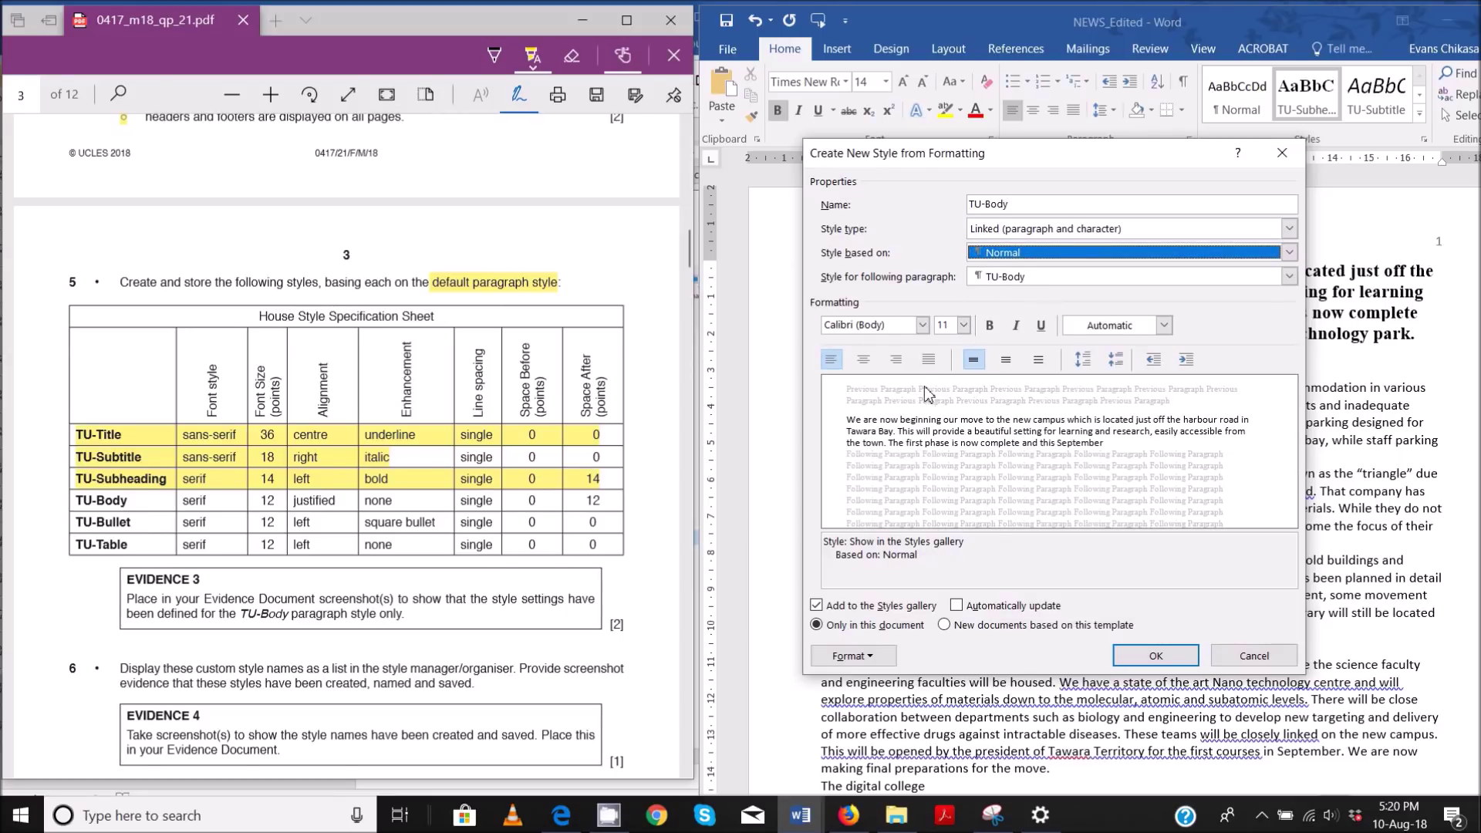
- Set TU-Body to Times New Roman 12 pt, justified
{"action": "left_click", "coordinate": [895, 329]}
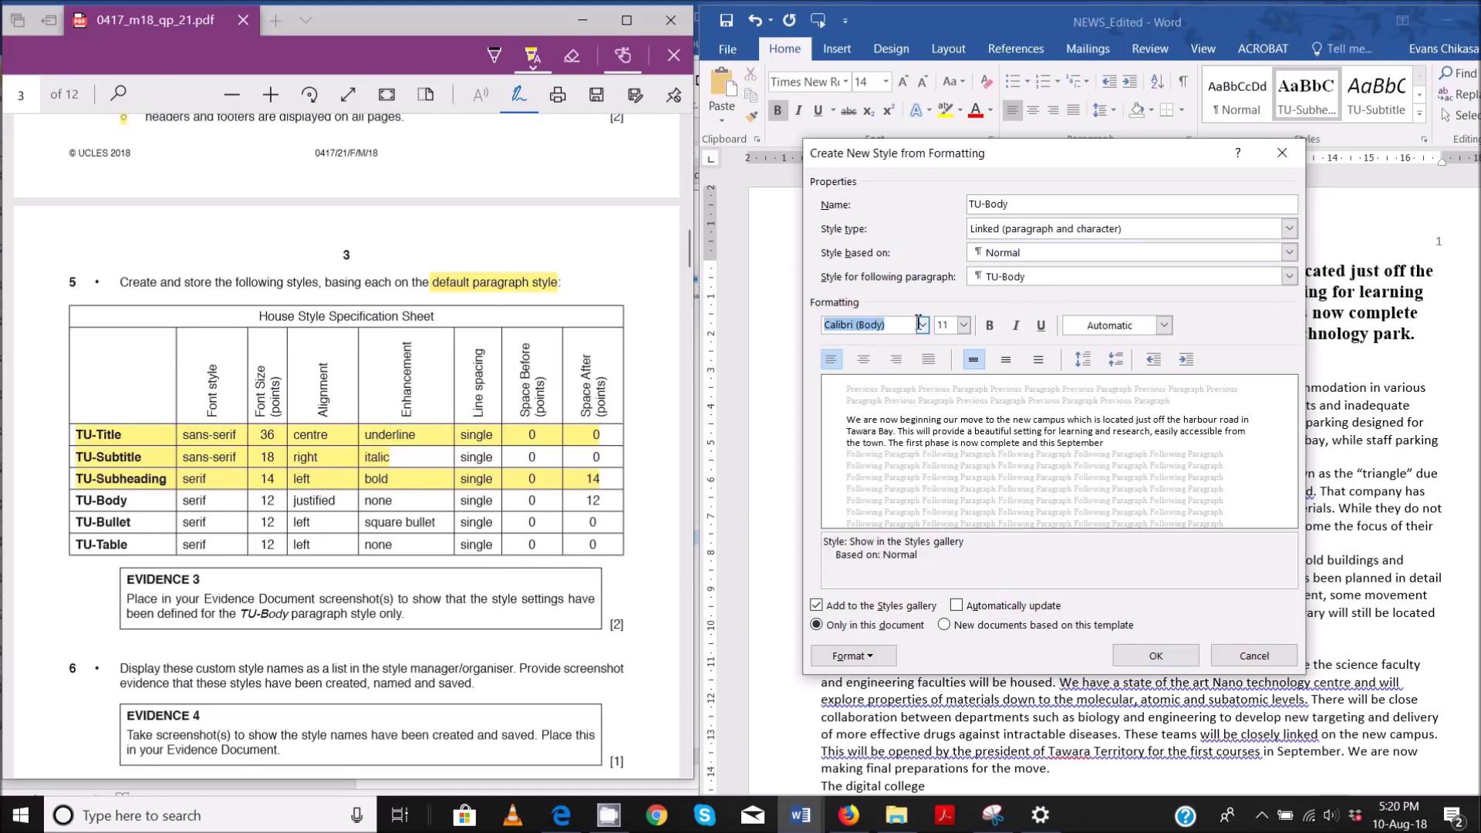
{"action": "left_click", "coordinate": [924, 325]}
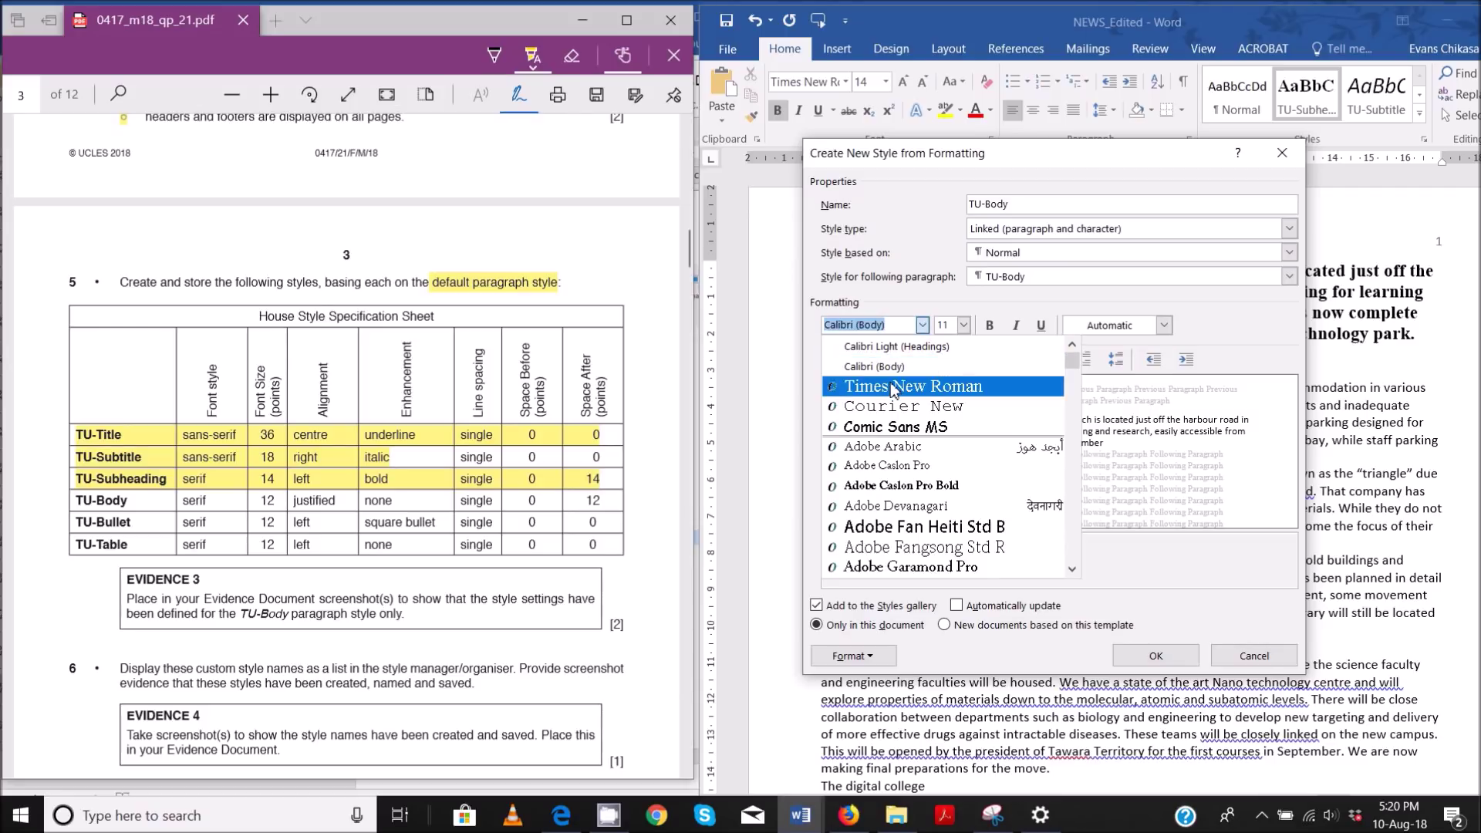
{"action": "left_click", "coordinate": [913, 386]}
{"action": "left_click", "coordinate": [963, 325]}
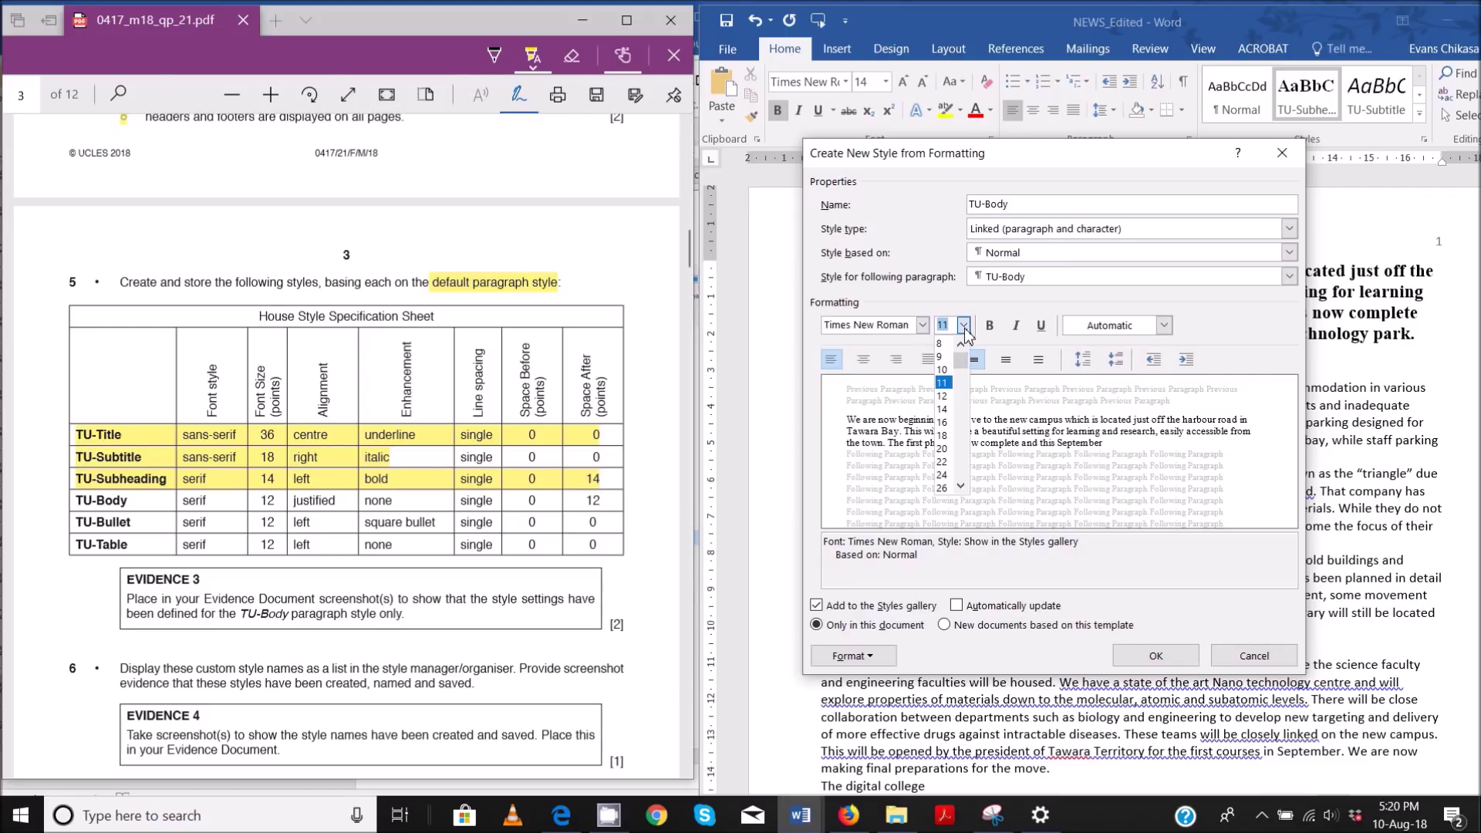
{"action": "left_click", "coordinate": [960, 380]}
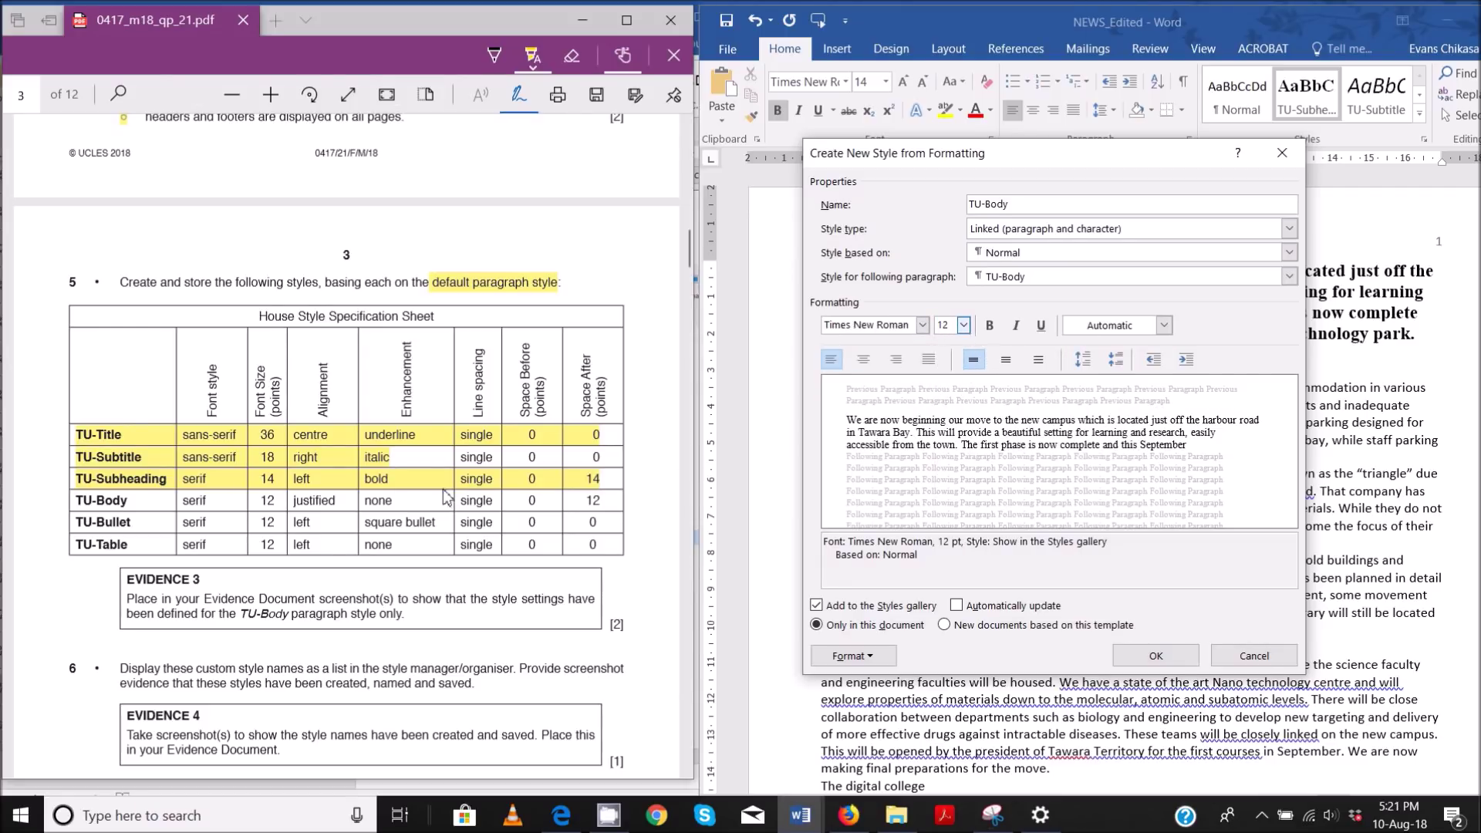
{"action": "left_click", "coordinate": [930, 359]}
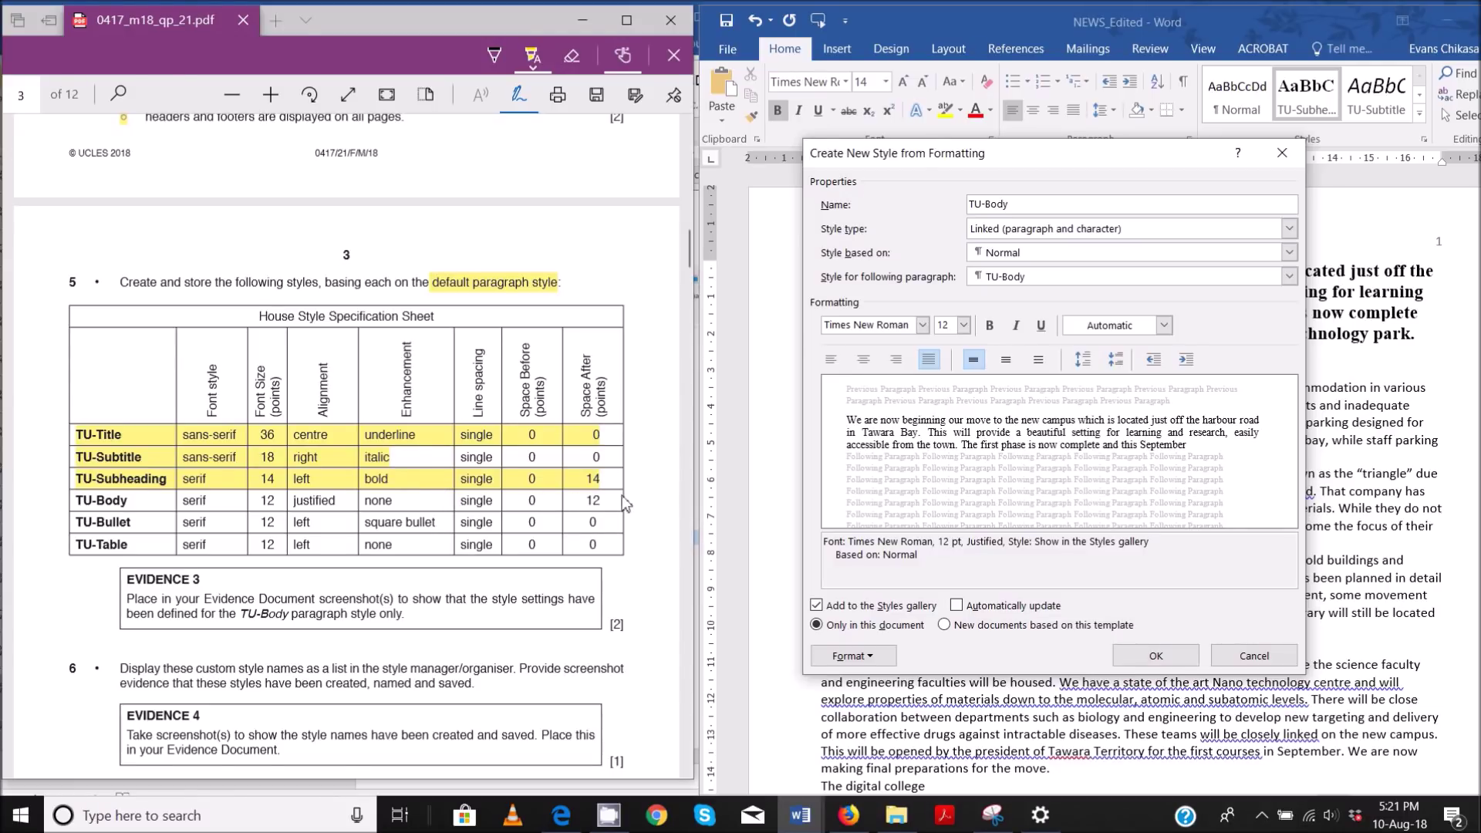
- Set TU-Body's spacing after to 12 pt and save the style
{"action": "left_click", "coordinate": [869, 658]}
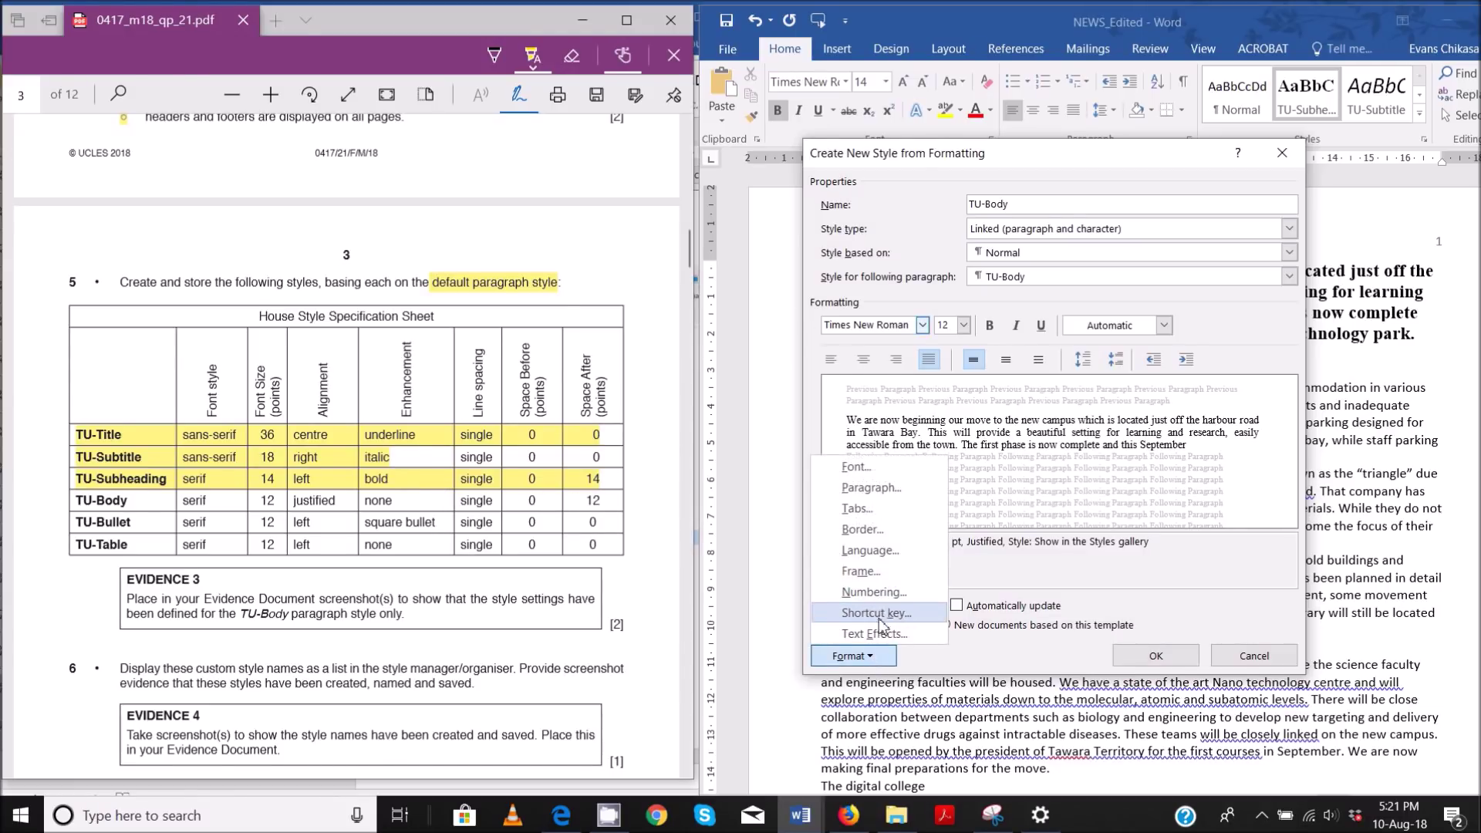
{"action": "left_click", "coordinate": [863, 487]}
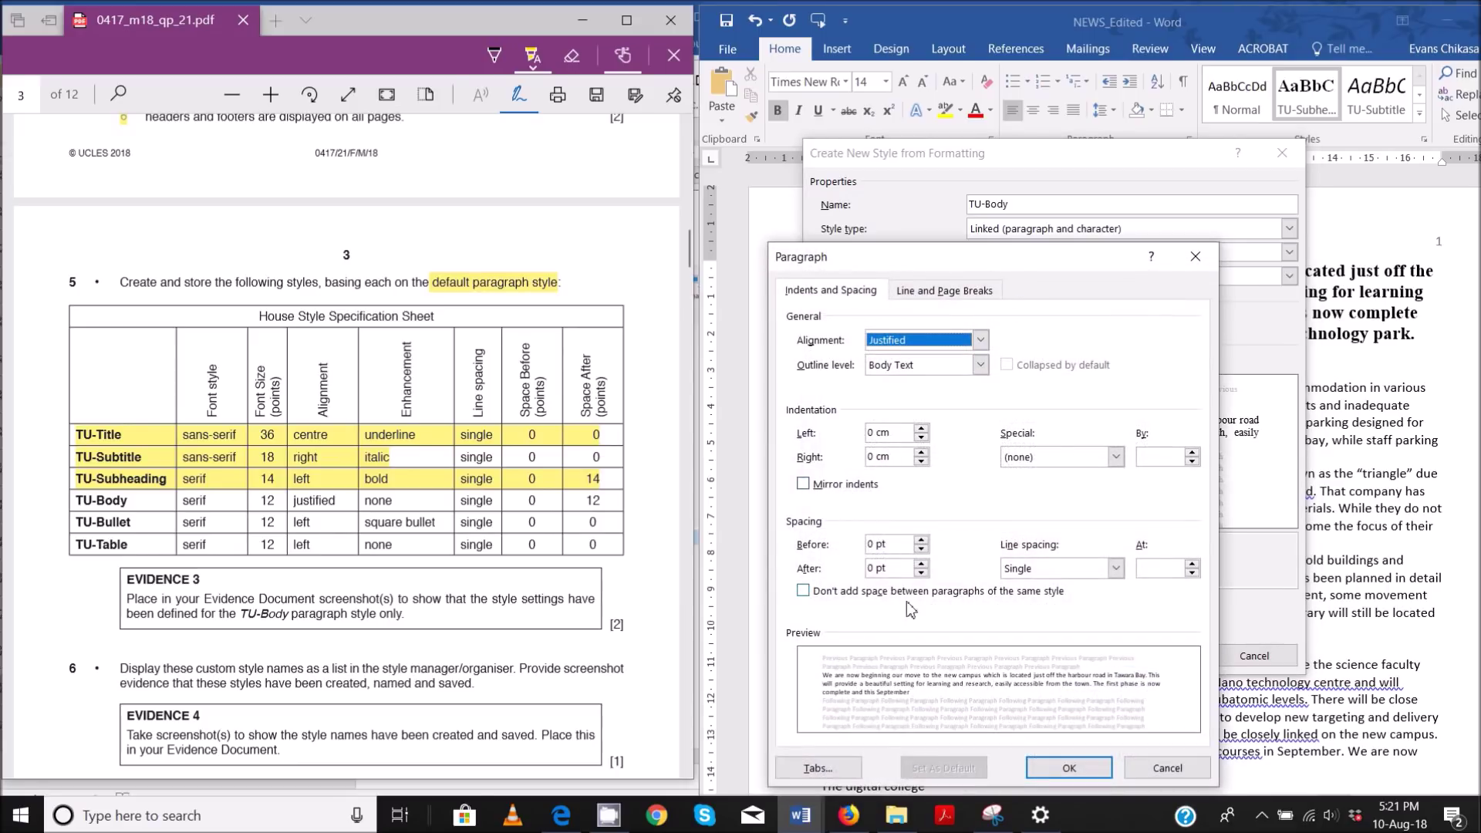
{"action": "left_click", "coordinate": [920, 563]}
{"action": "left_click", "coordinate": [920, 564]}
{"action": "left_click", "coordinate": [1067, 767]}
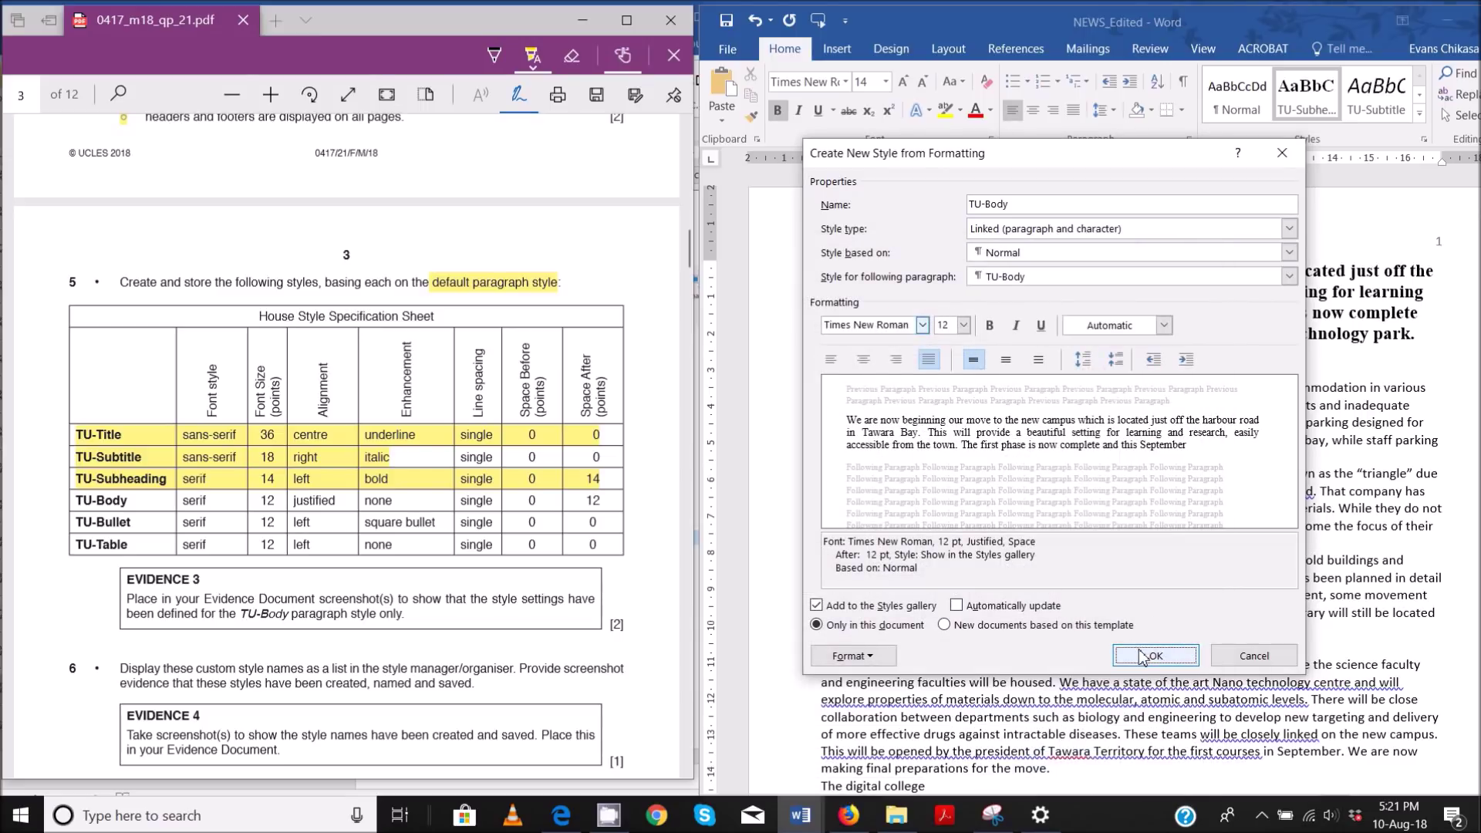
{"action": "left_click", "coordinate": [1156, 655]}
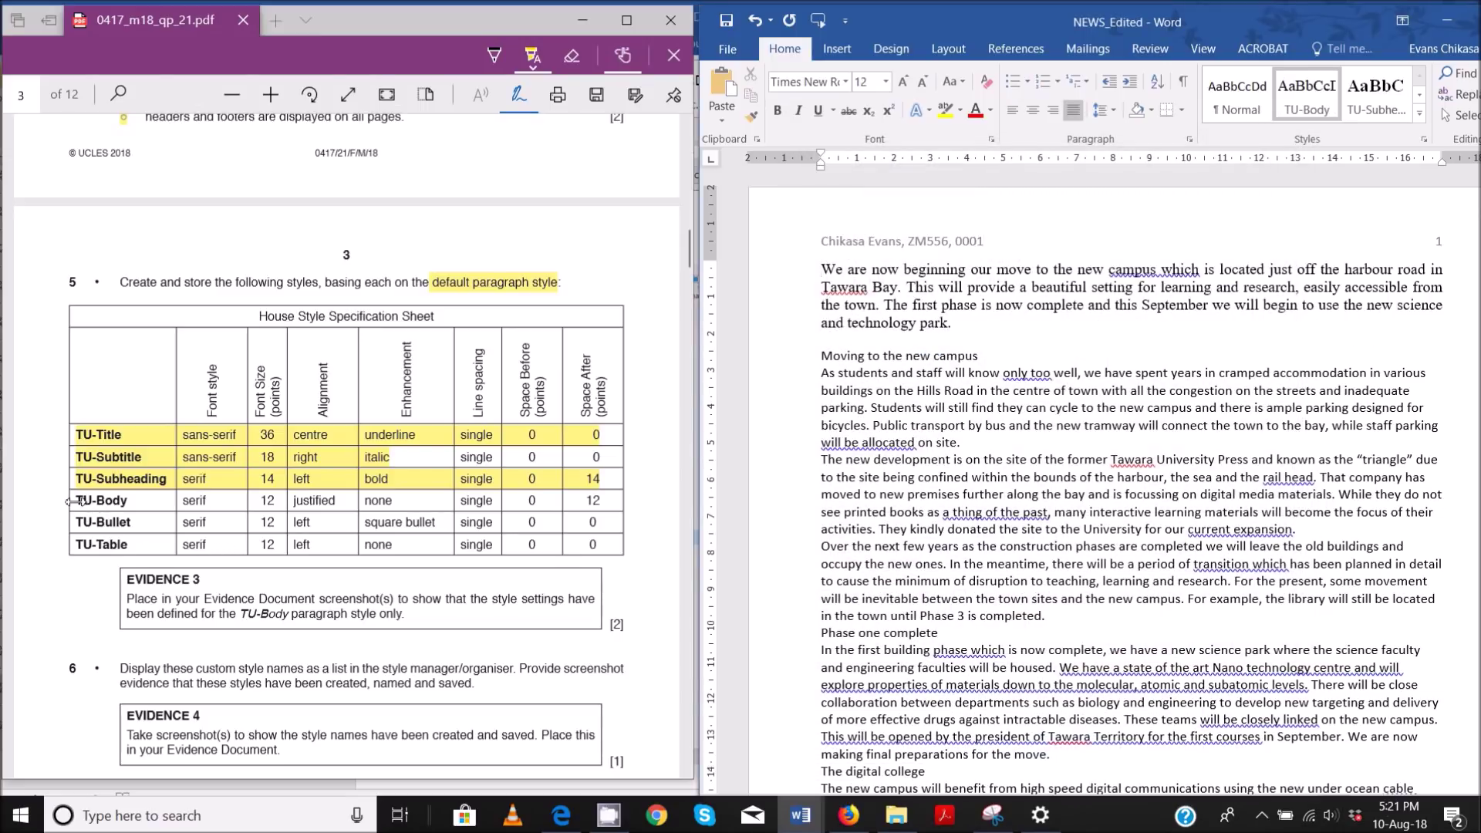
- Mark the TU-Body row done in the style sheet and begin another style in Word
{"action": "left_click_drag", "start_coordinate": [75, 502], "coordinate": [614, 511]}
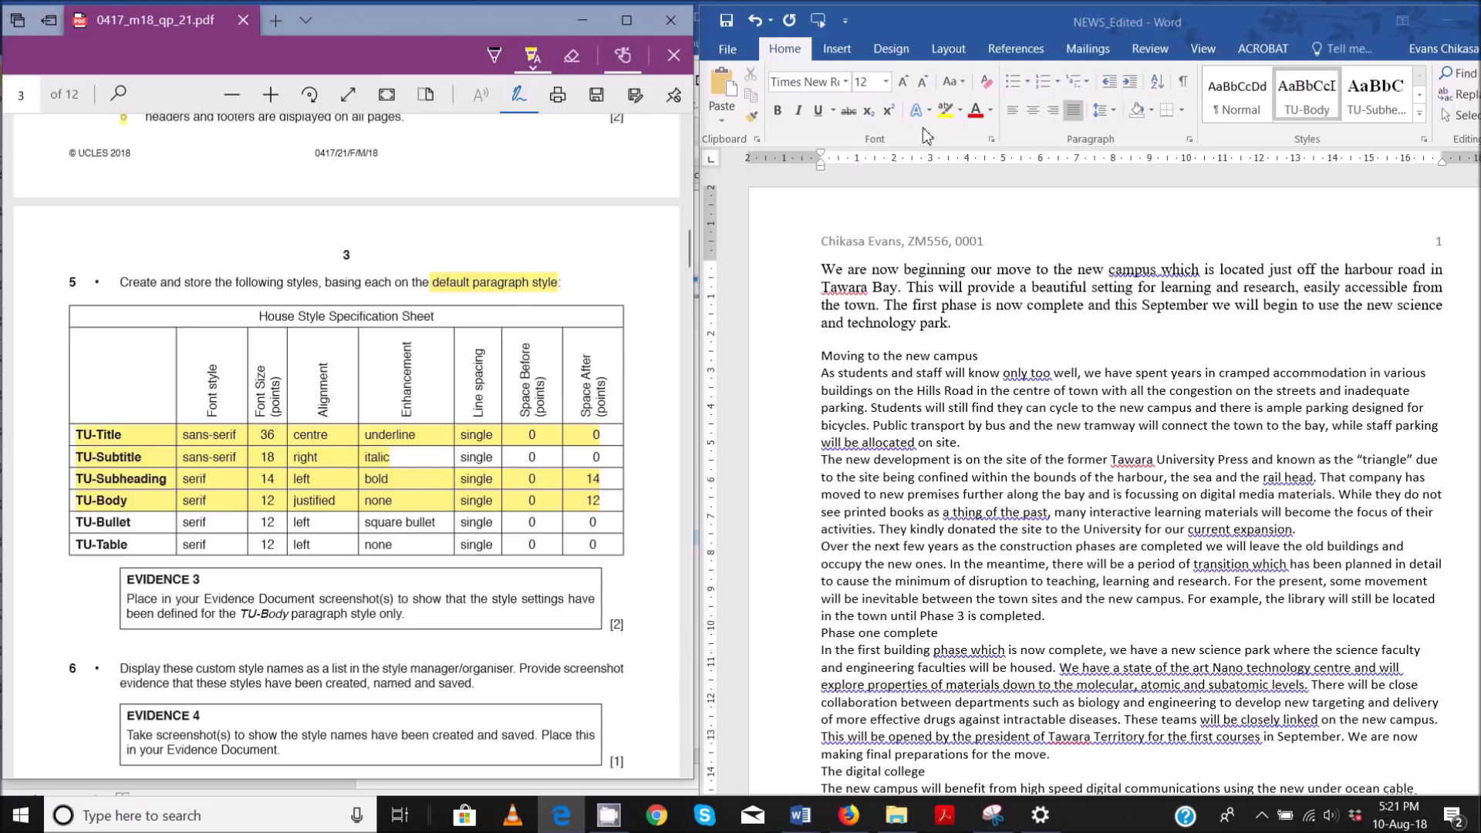
{"action": "left_click", "coordinate": [1427, 148]}
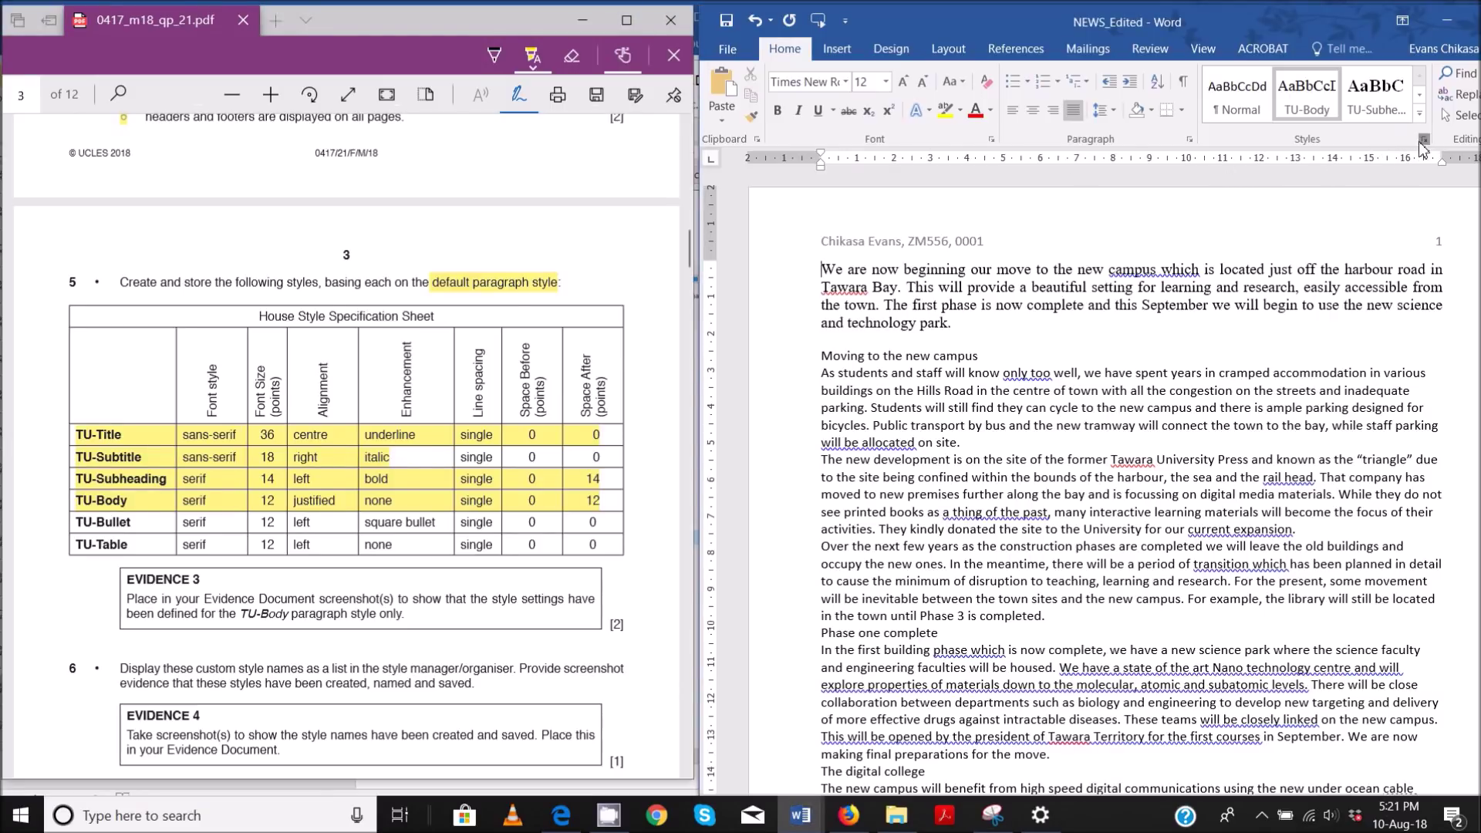
{"action": "left_click", "coordinate": [1423, 140]}
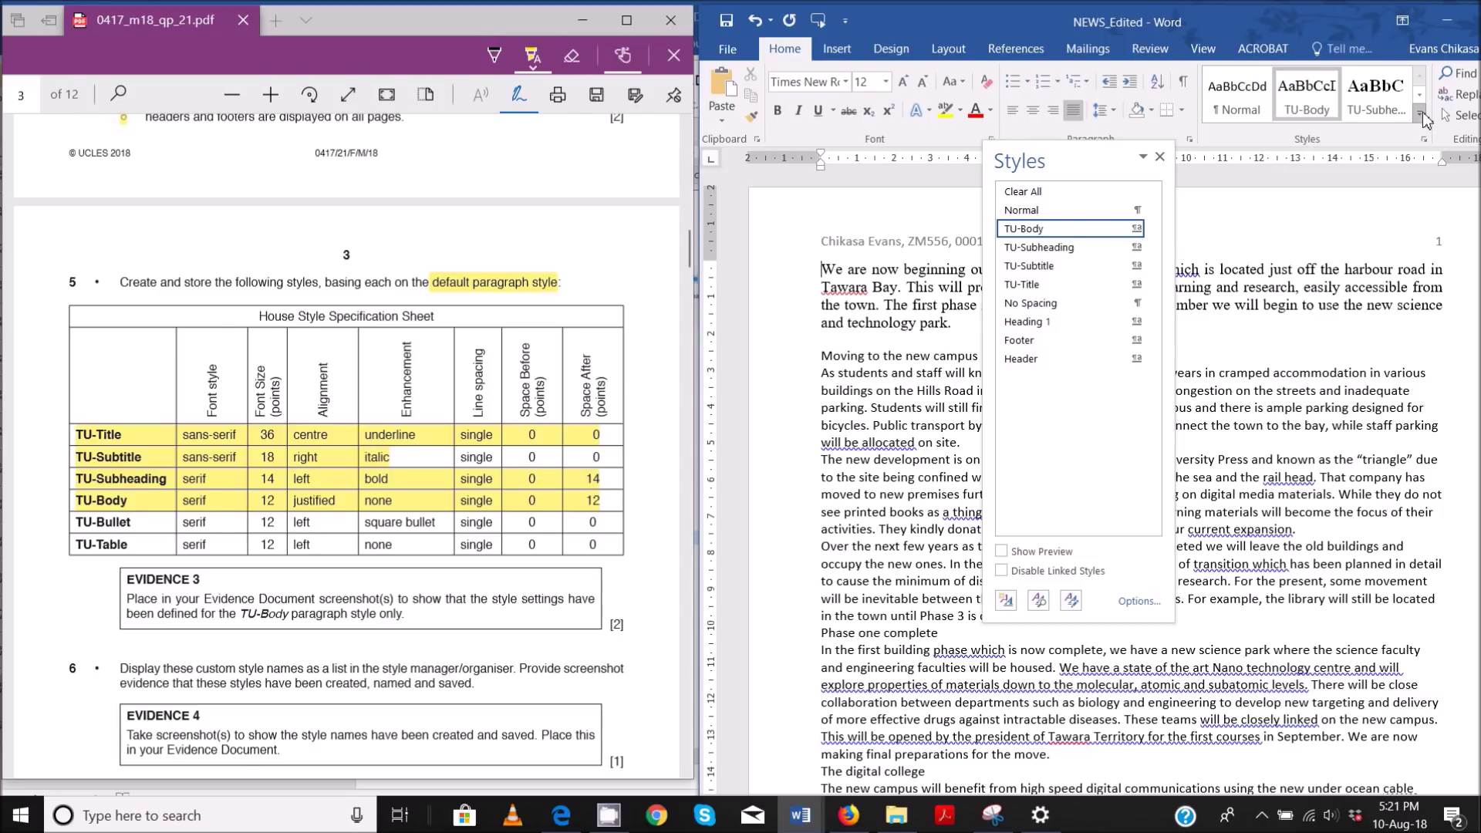
{"action": "left_click", "coordinate": [1419, 115]}
{"action": "left_click", "coordinate": [1232, 344]}
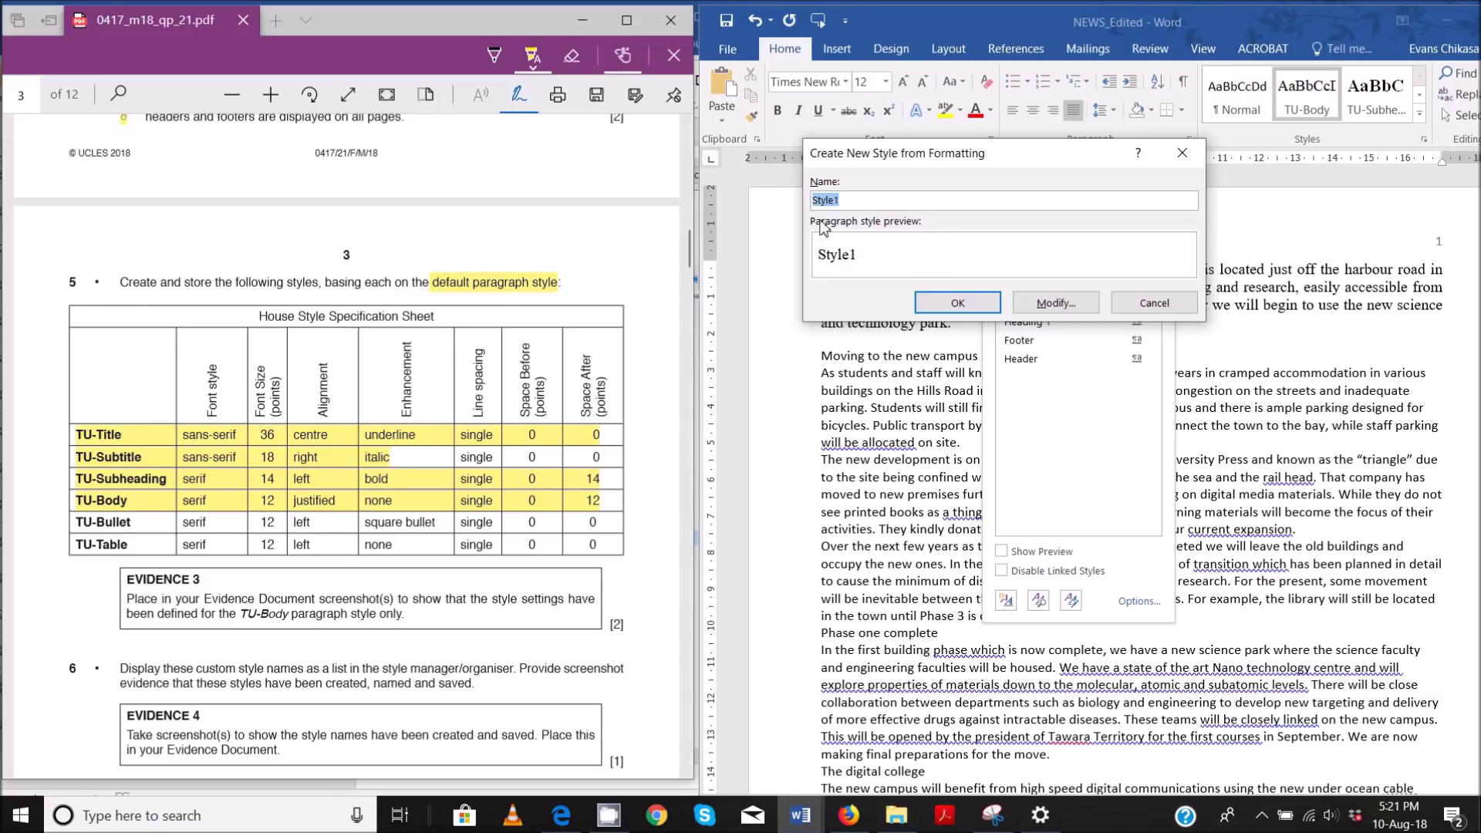
- Name the new style TU-Bullet, based on Normal, in Times New Roman 12 pt
{"action": "type", "text": "TU"}
{"action": "left_click", "coordinate": [1055, 302]}
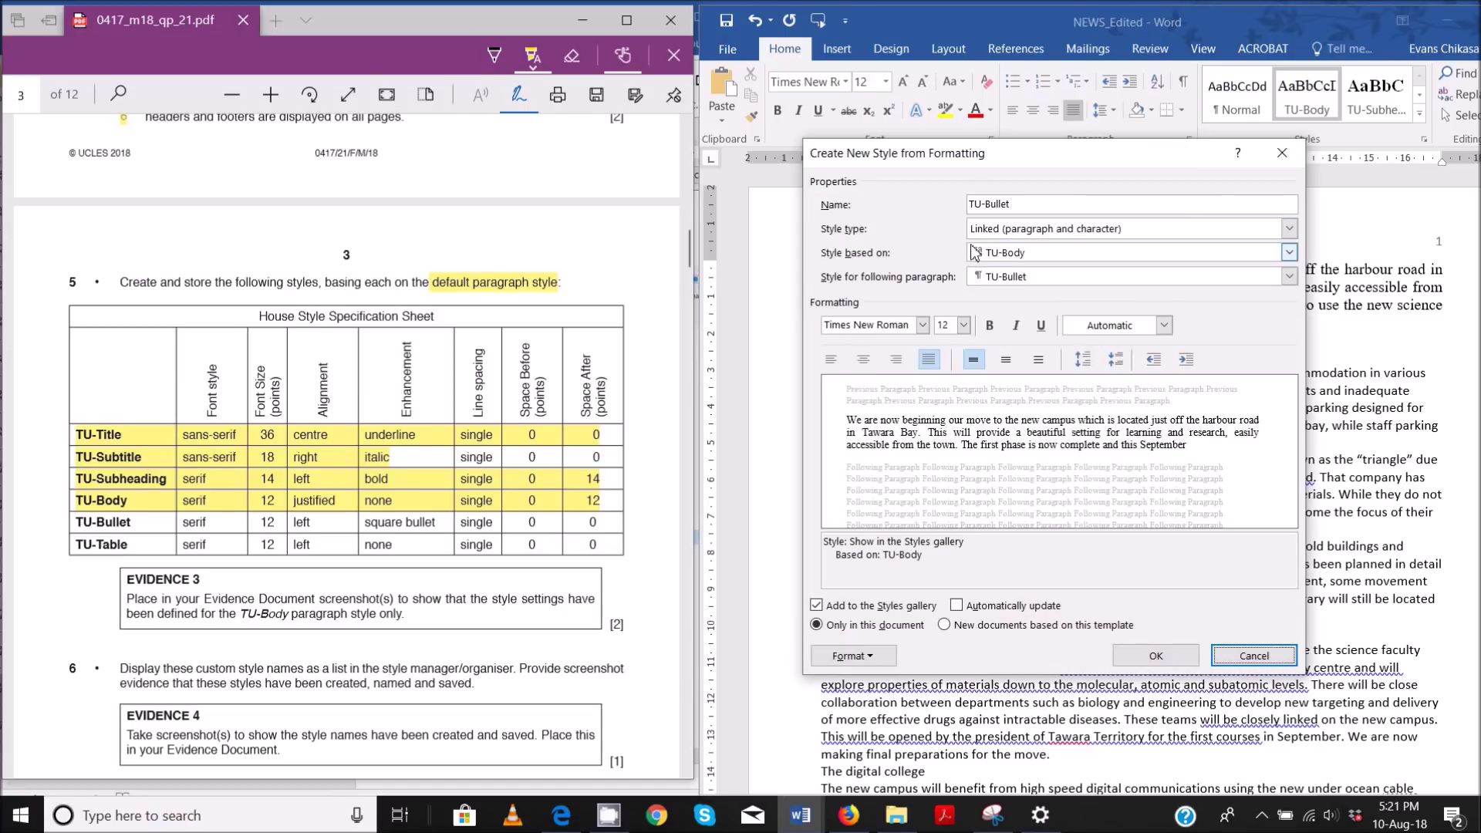
{"action": "left_click", "coordinate": [973, 253]}
{"action": "left_click", "coordinate": [983, 276]}
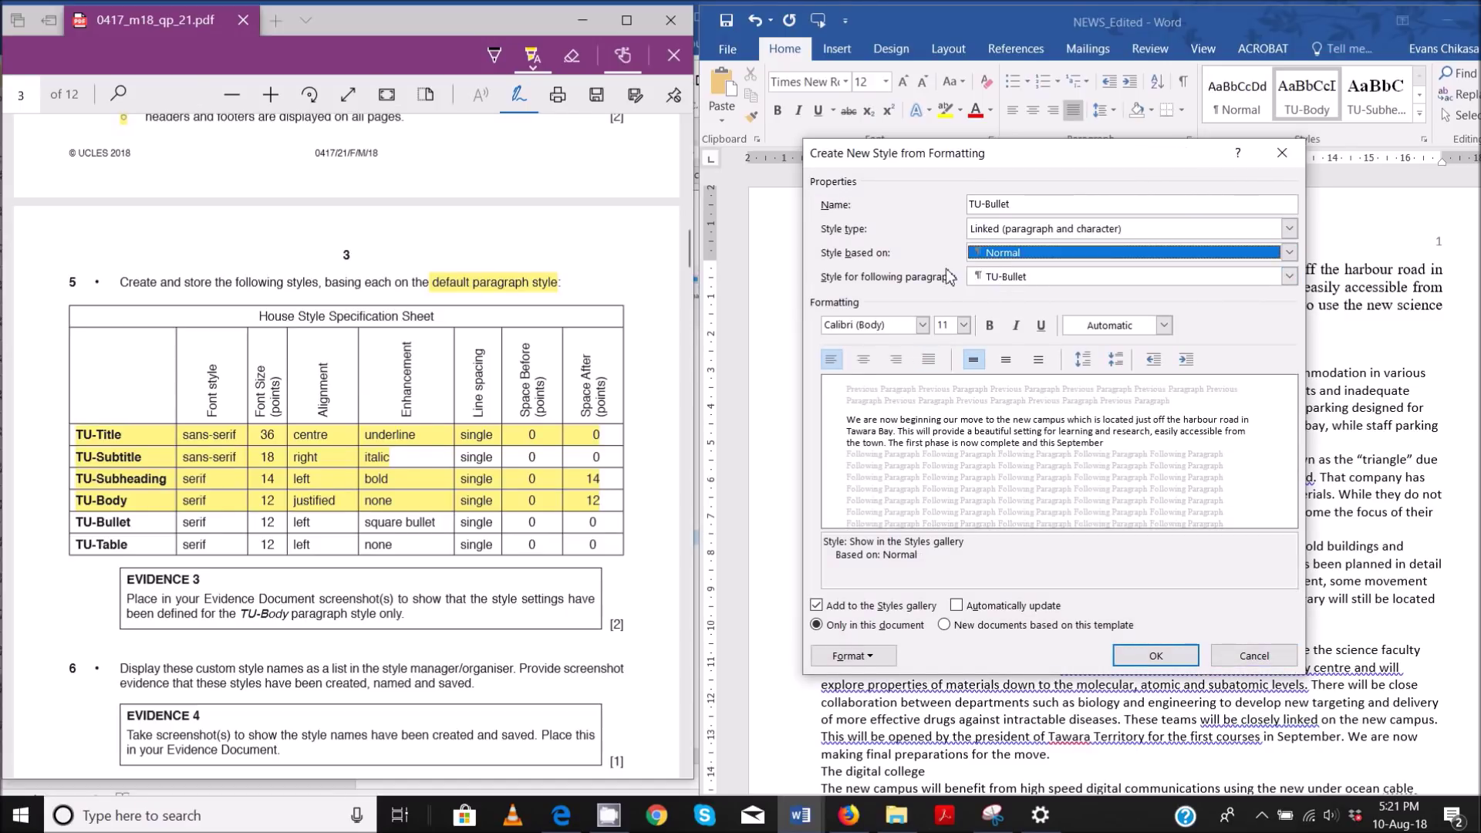
{"action": "left_click", "coordinate": [923, 325]}
{"action": "left_click", "coordinate": [918, 377]}
{"action": "left_click", "coordinate": [963, 325]}
{"action": "left_click", "coordinate": [941, 395]}
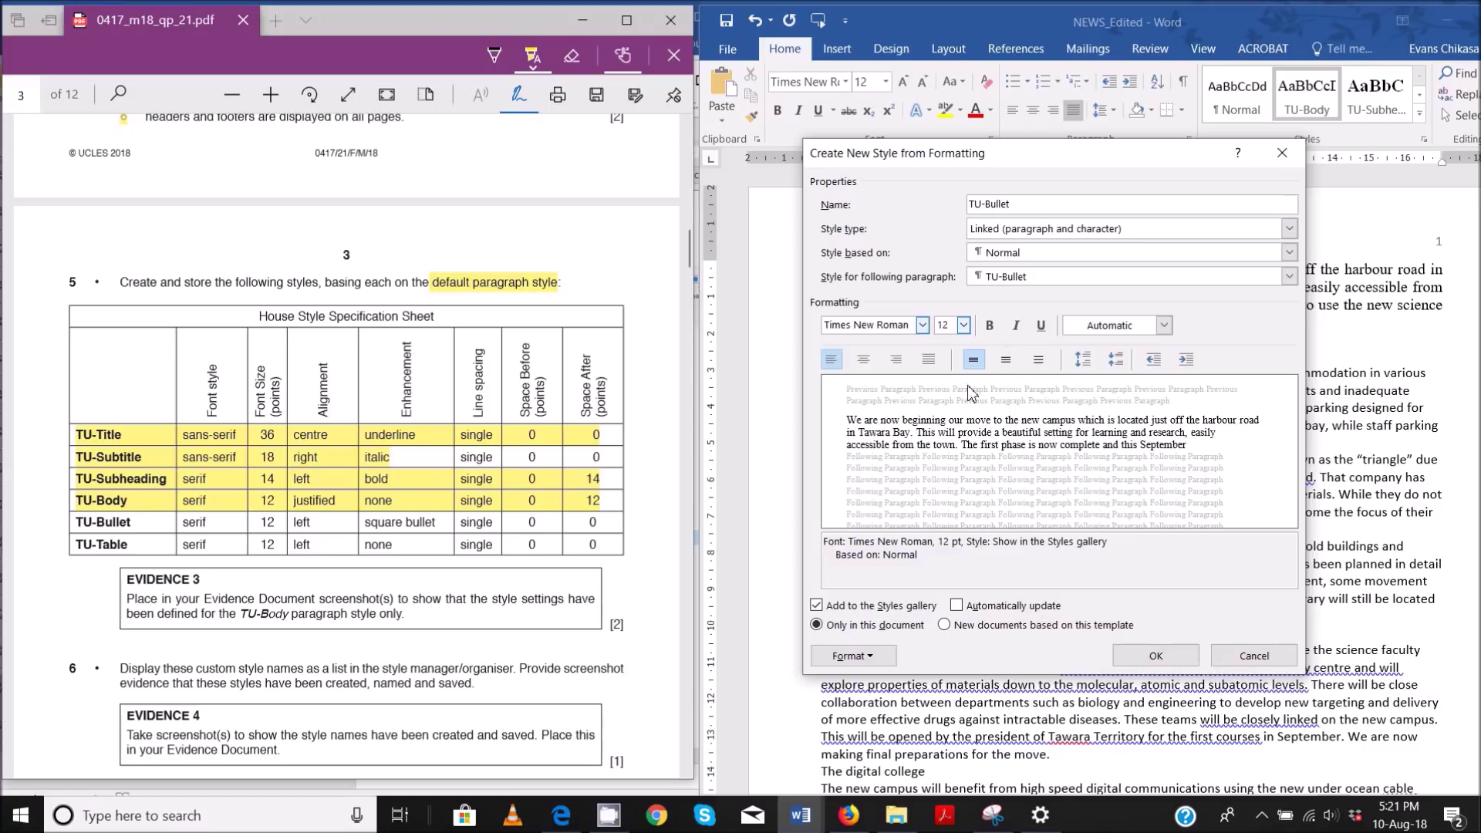
- Give TU-Bullet square bullets, save it, and mark its row done in the sheet
{"action": "left_click", "coordinate": [879, 656]}
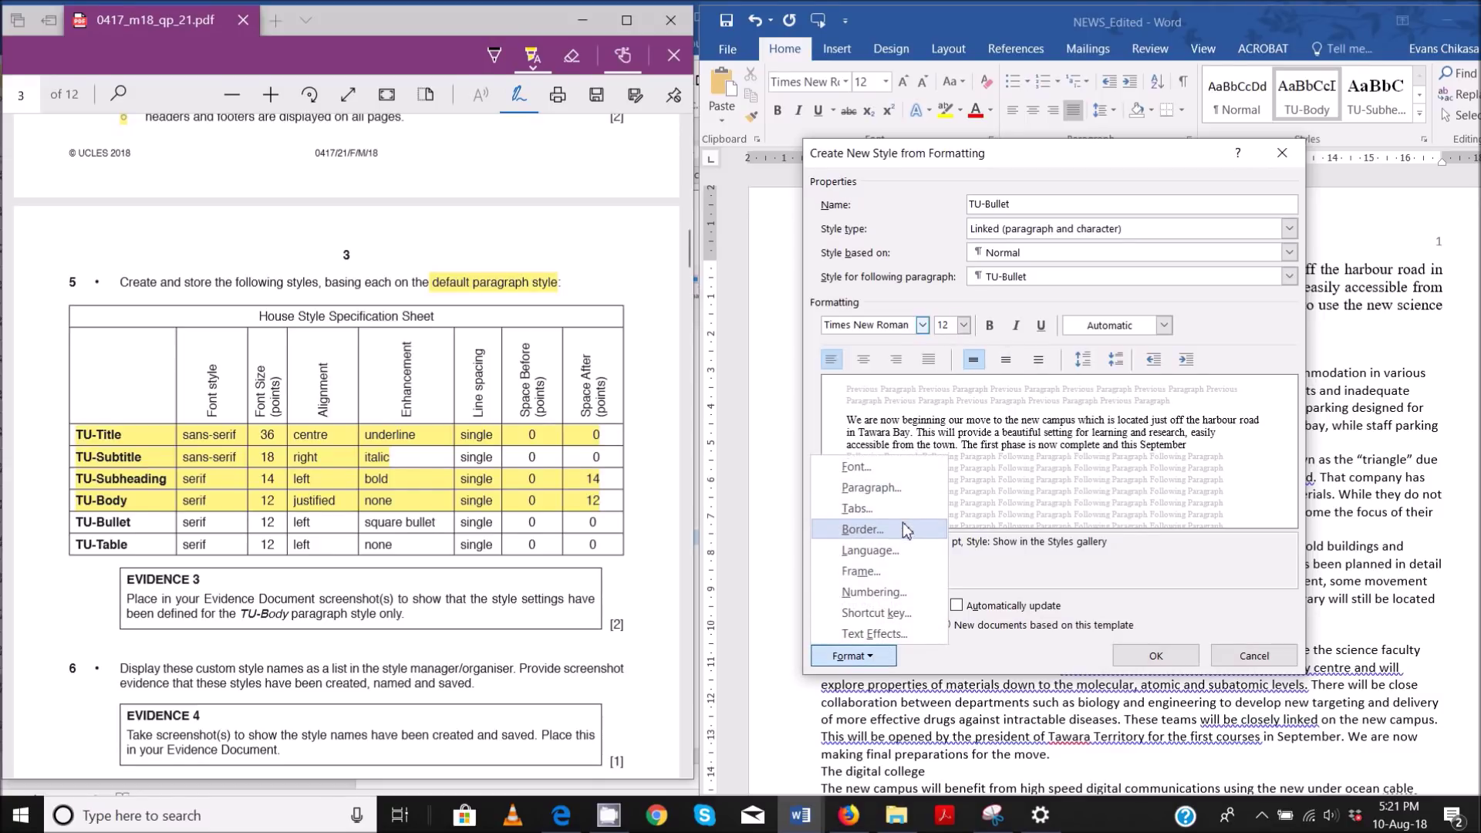
{"action": "left_click", "coordinate": [874, 592]}
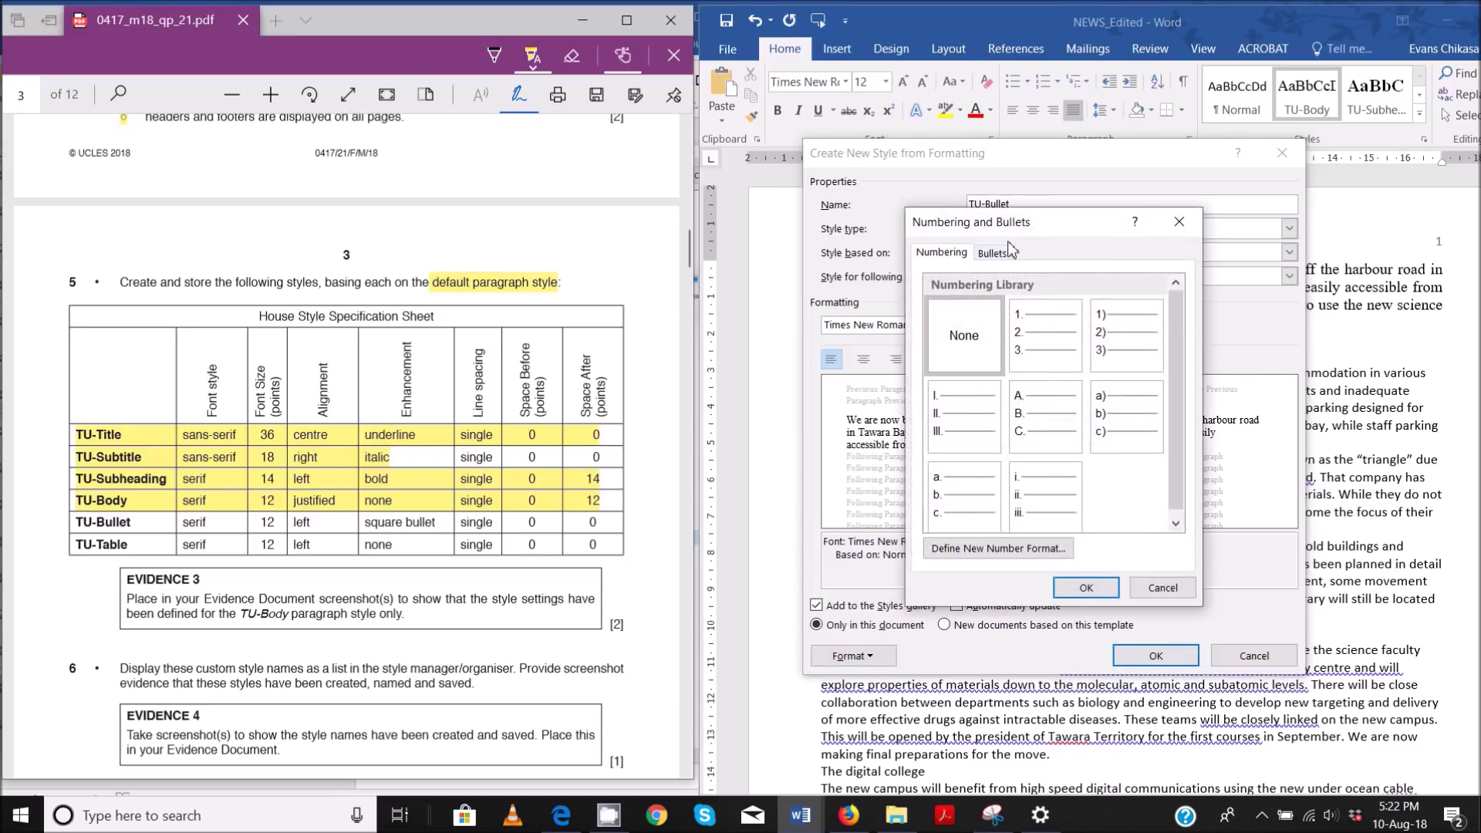
{"action": "left_click", "coordinate": [993, 252]}
{"action": "left_click", "coordinate": [1087, 325]}
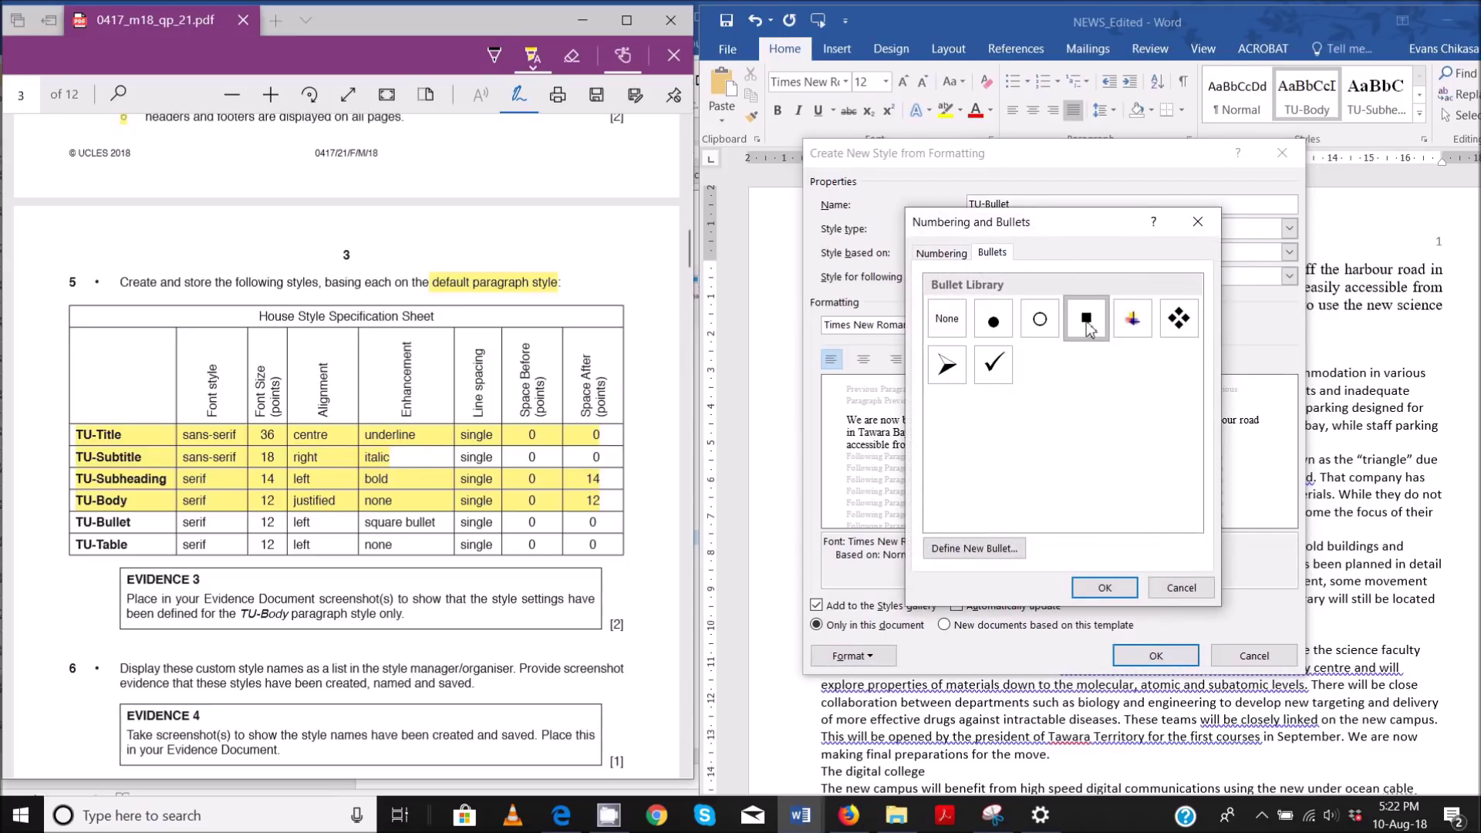
{"action": "left_click", "coordinate": [1105, 588]}
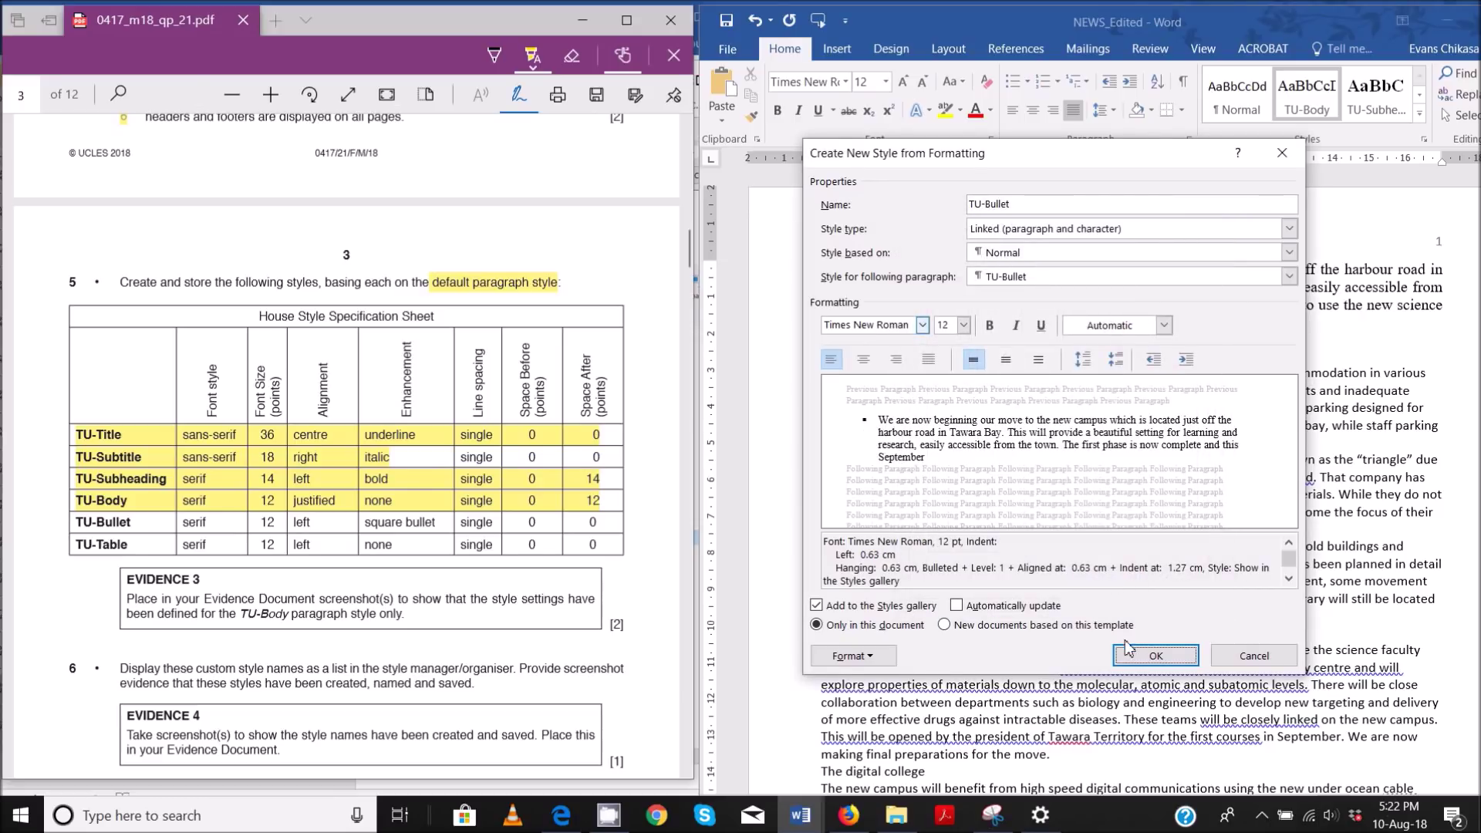
{"action": "left_click", "coordinate": [1137, 658]}
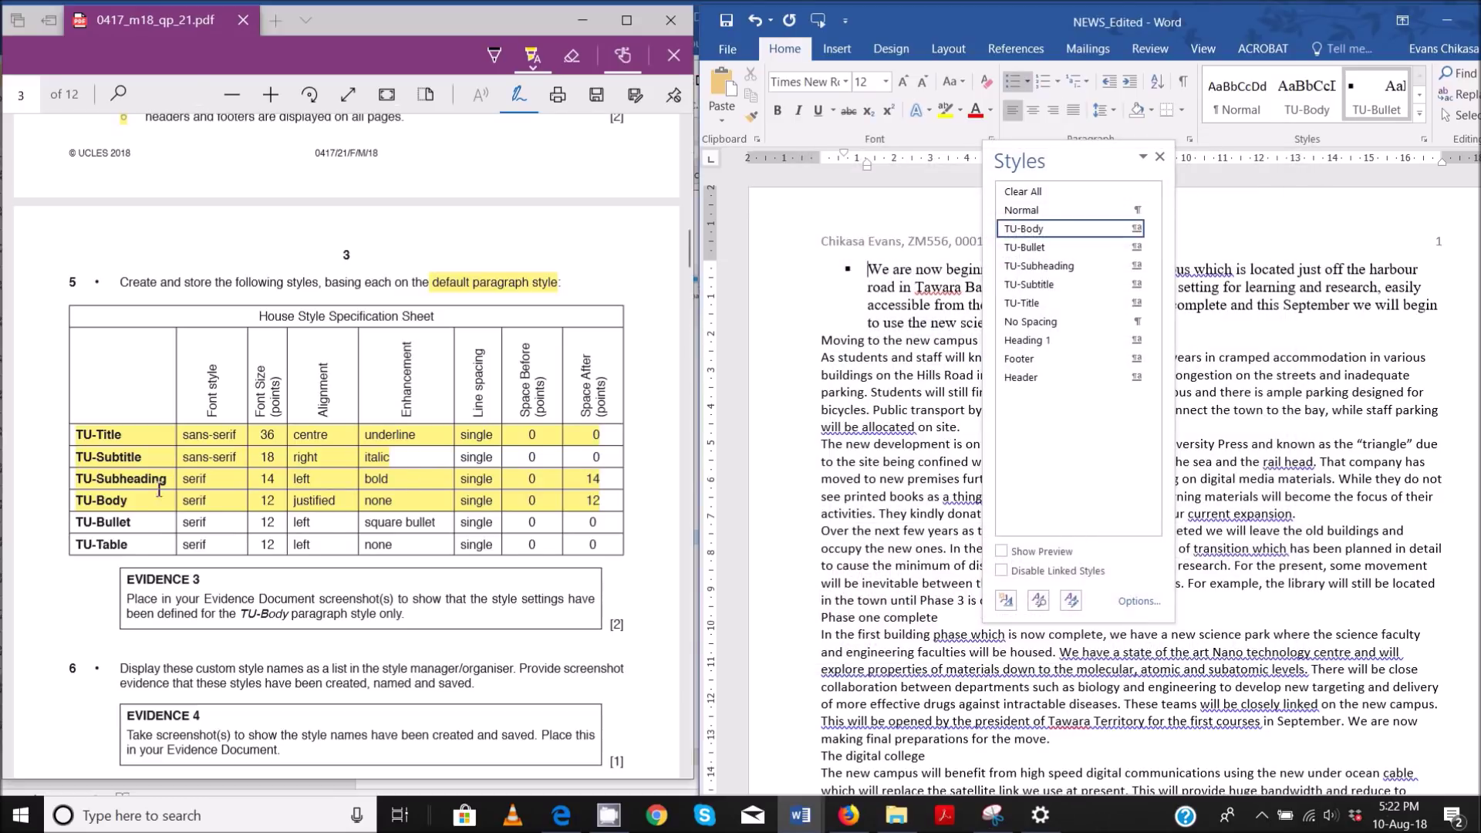
{"action": "left_click_drag", "start_coordinate": [81, 524], "coordinate": [564, 534]}
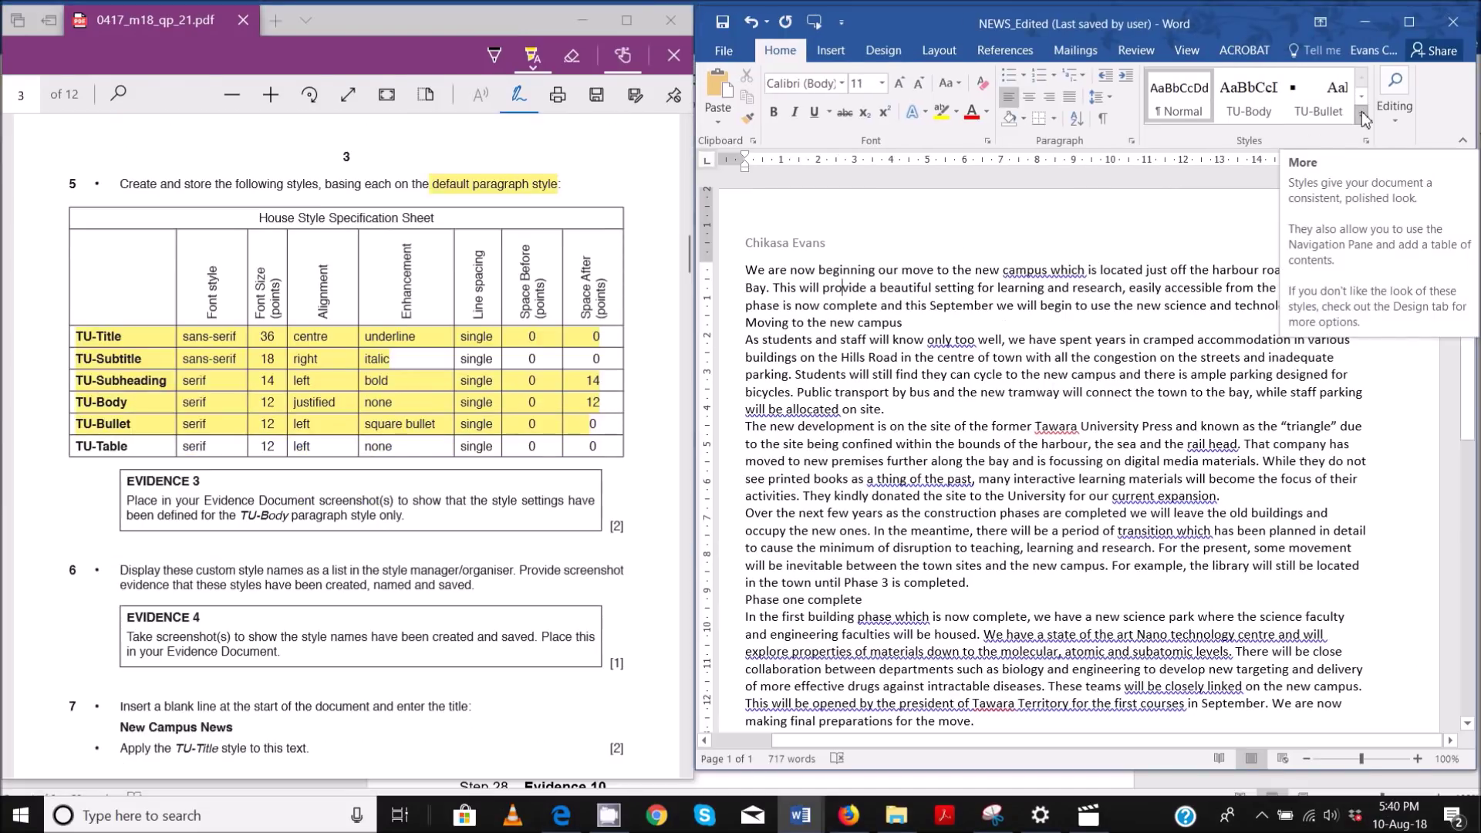
- Start a new style named TU-Table, based on TU-Bullet
{"action": "left_click", "coordinate": [1423, 117]}
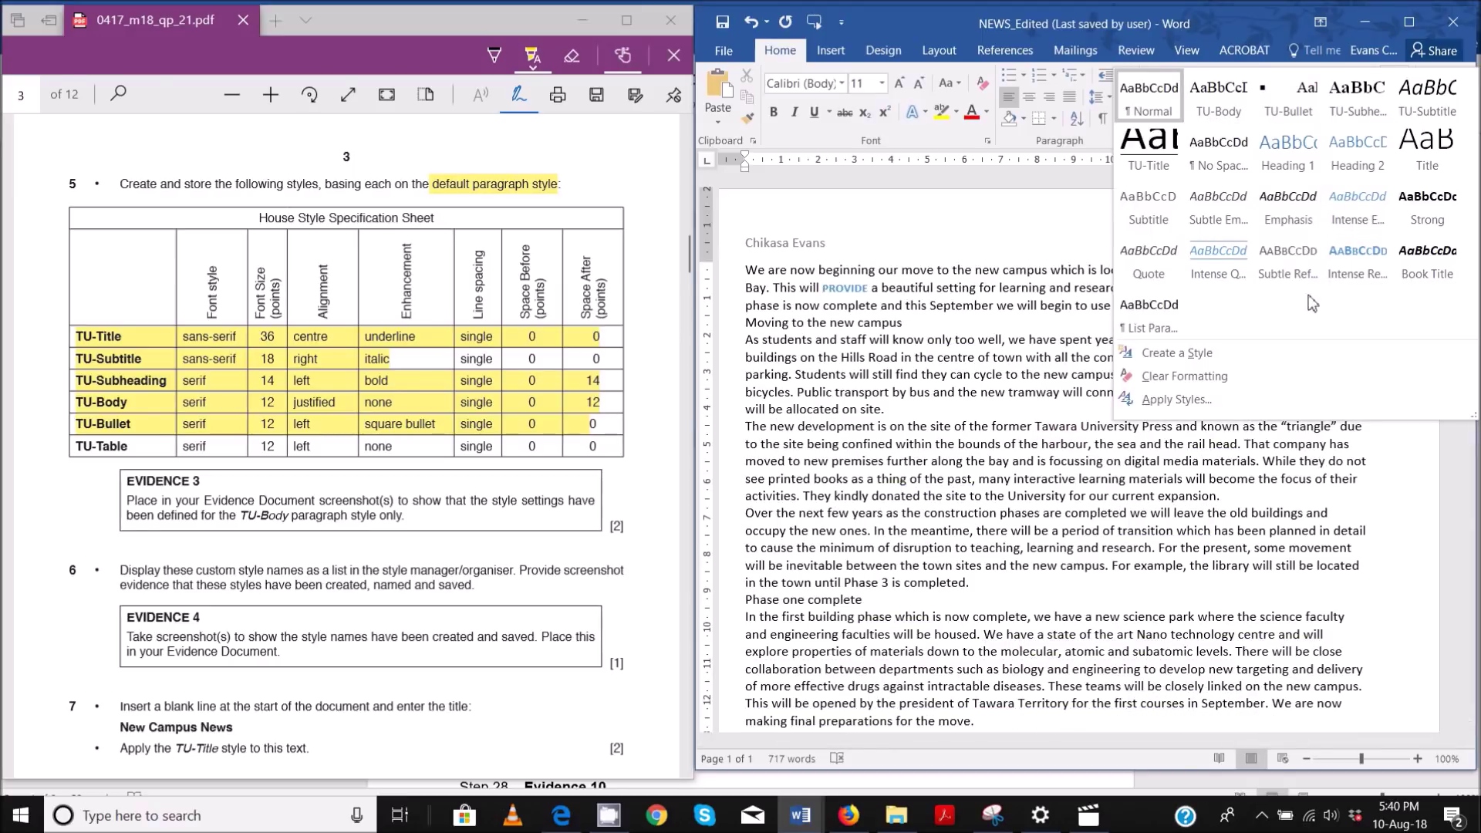
{"action": "left_click", "coordinate": [1187, 352]}
{"action": "type", "text": "TU-Tbal"}
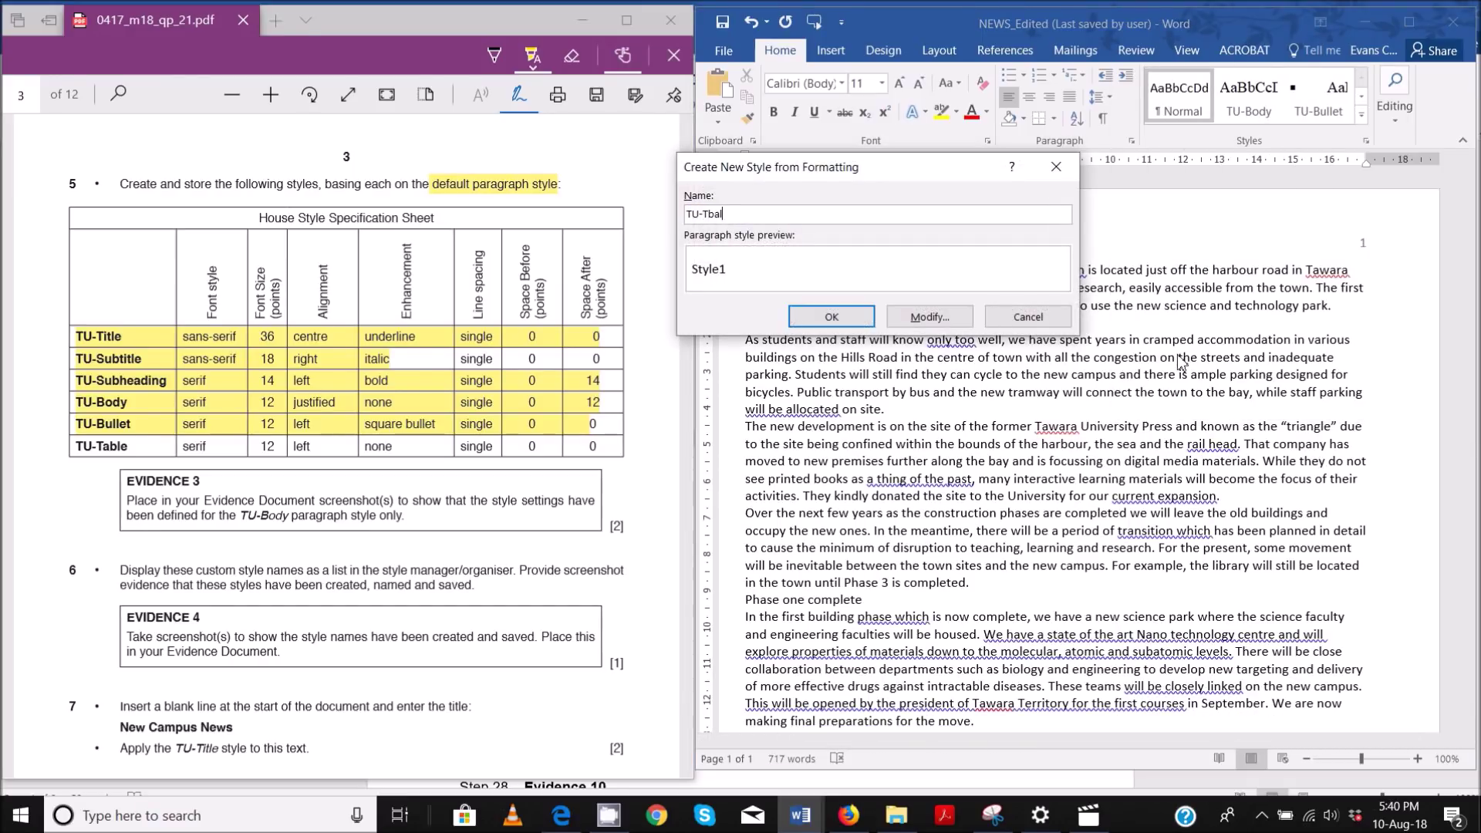
{"action": "key", "text": "BackSpace"}
{"action": "key", "text": "BackSpace"}
{"action": "left_click", "coordinate": [926, 316]}
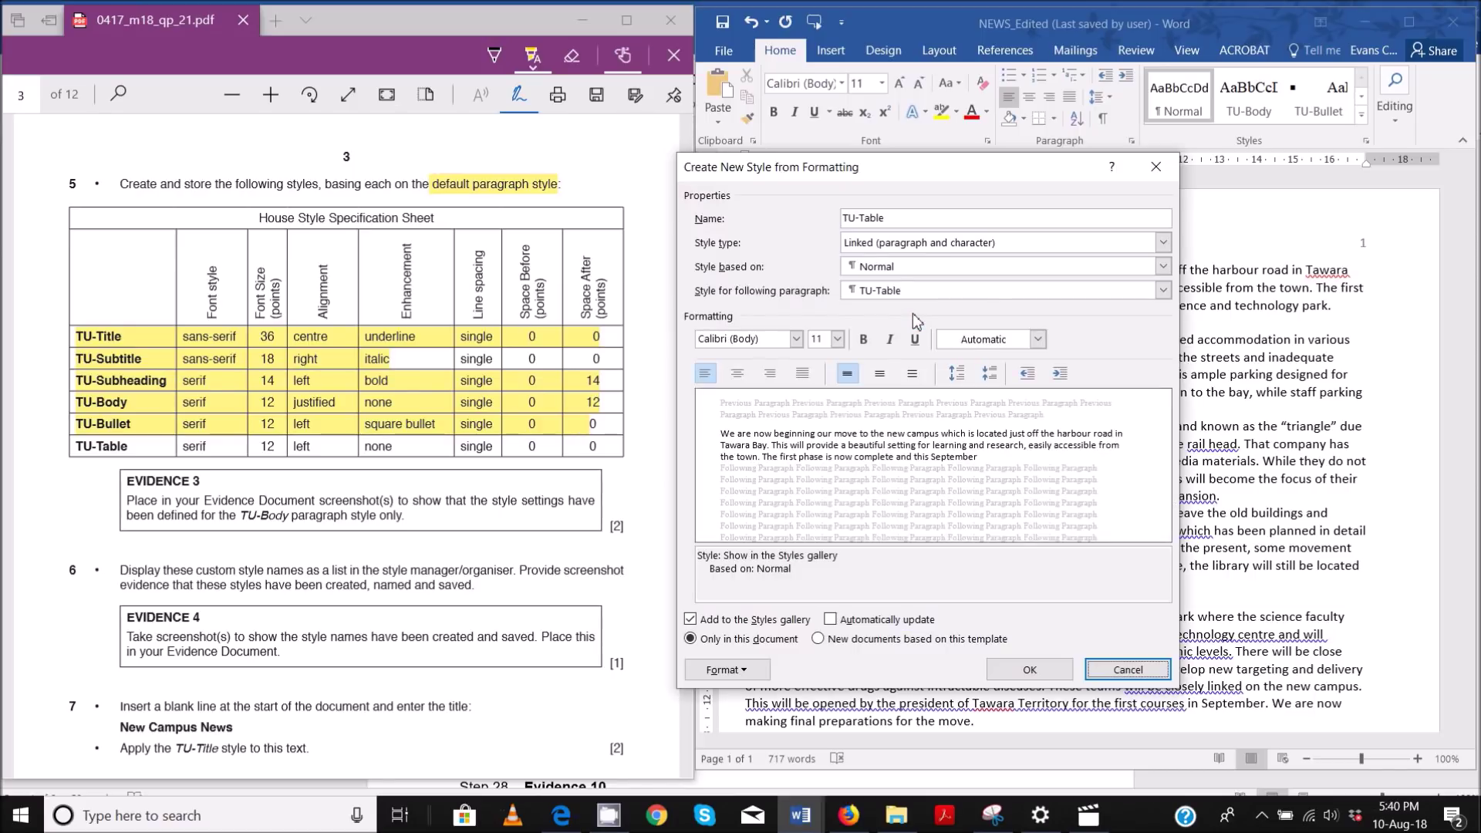
{"action": "left_click", "coordinate": [938, 267]}
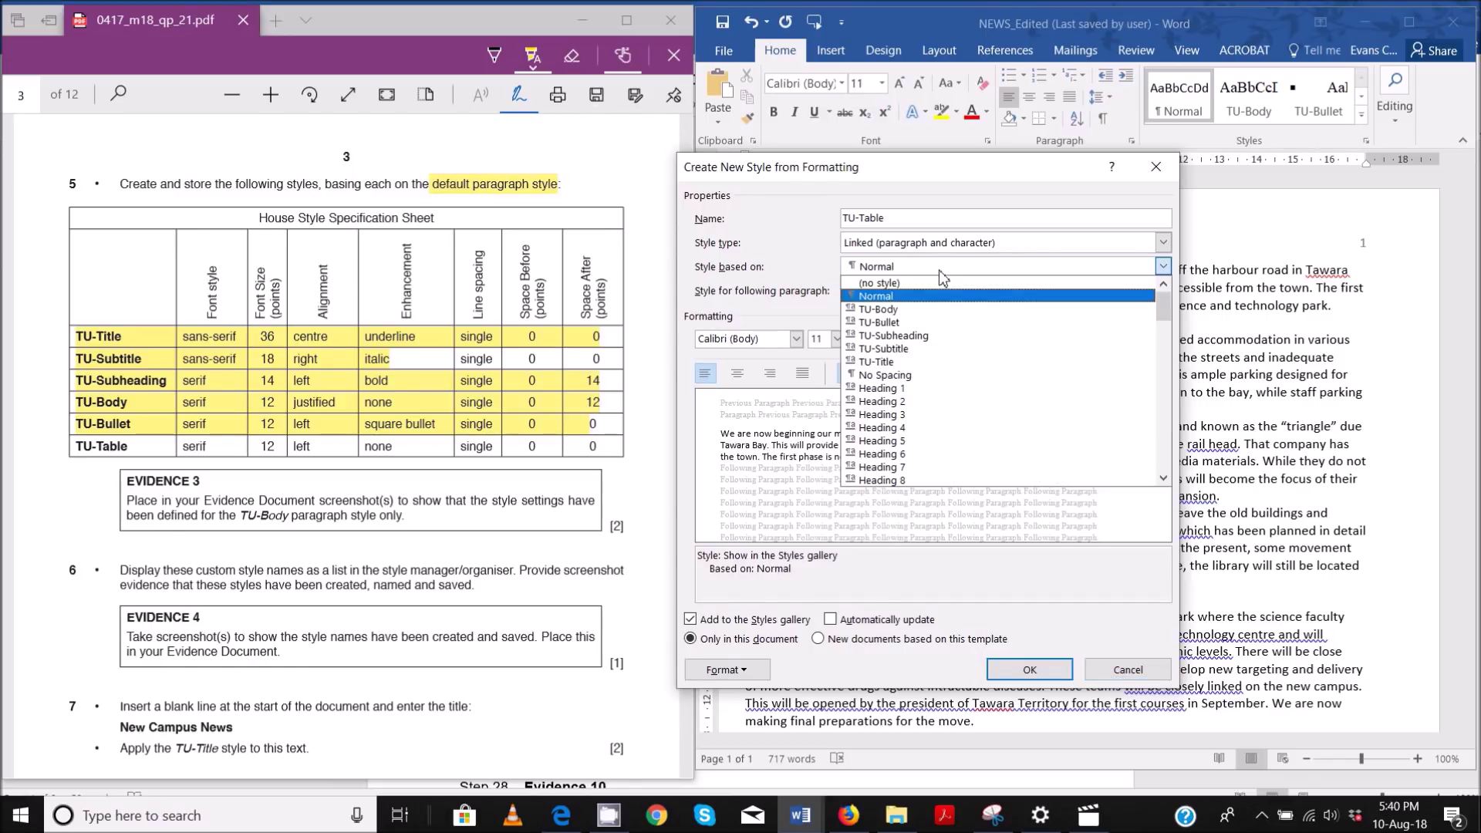
{"action": "left_click", "coordinate": [907, 320]}
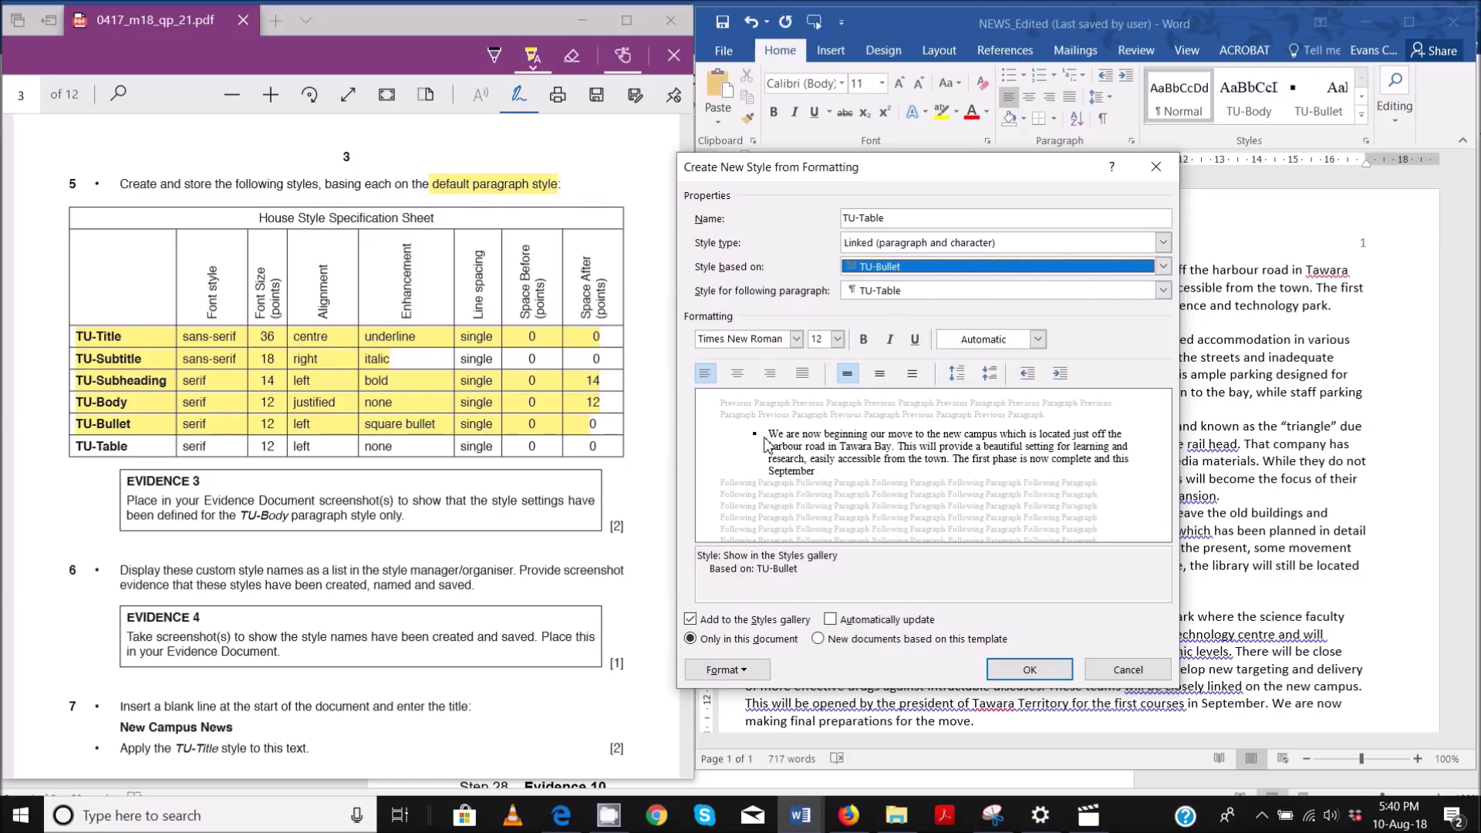
- Base the TU-Table style on Normal, leaving its bullet settings unchanged
{"action": "left_click", "coordinate": [876, 266]}
{"action": "left_click", "coordinate": [876, 296]}
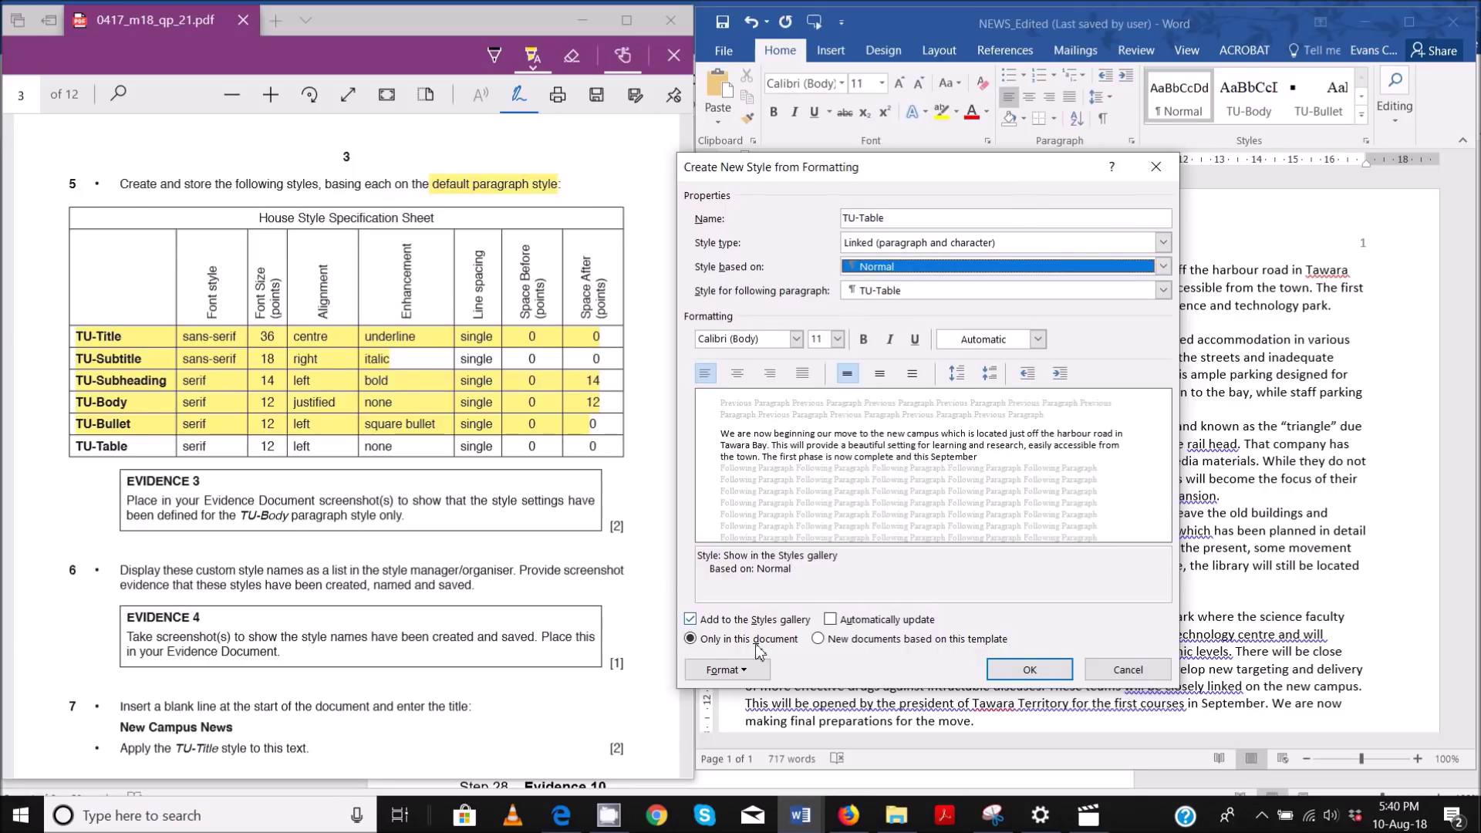
{"action": "left_click", "coordinate": [725, 670]}
{"action": "left_click", "coordinate": [746, 601]}
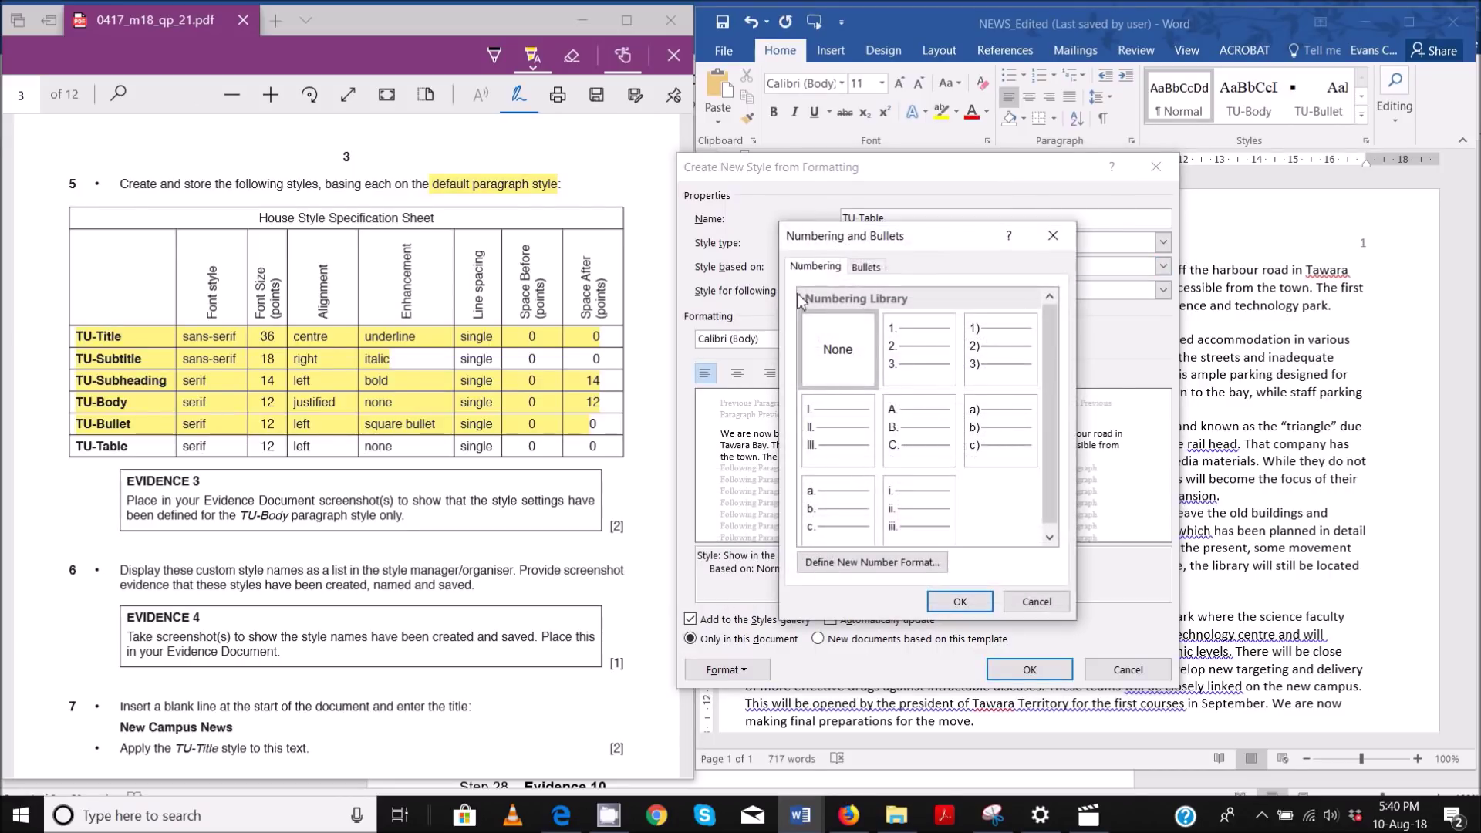
{"action": "left_click", "coordinate": [865, 266]}
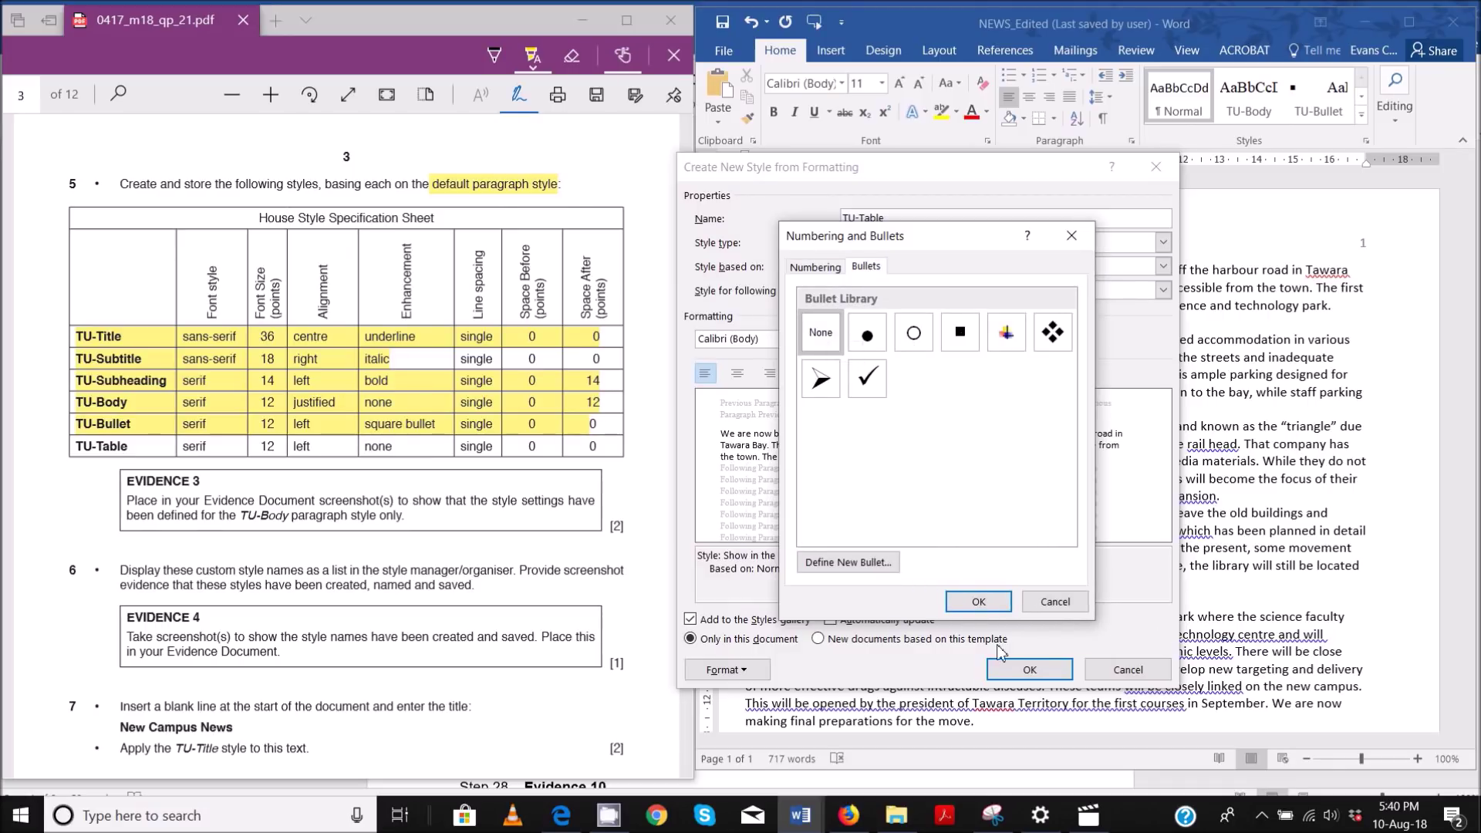
{"action": "left_click", "coordinate": [1052, 601]}
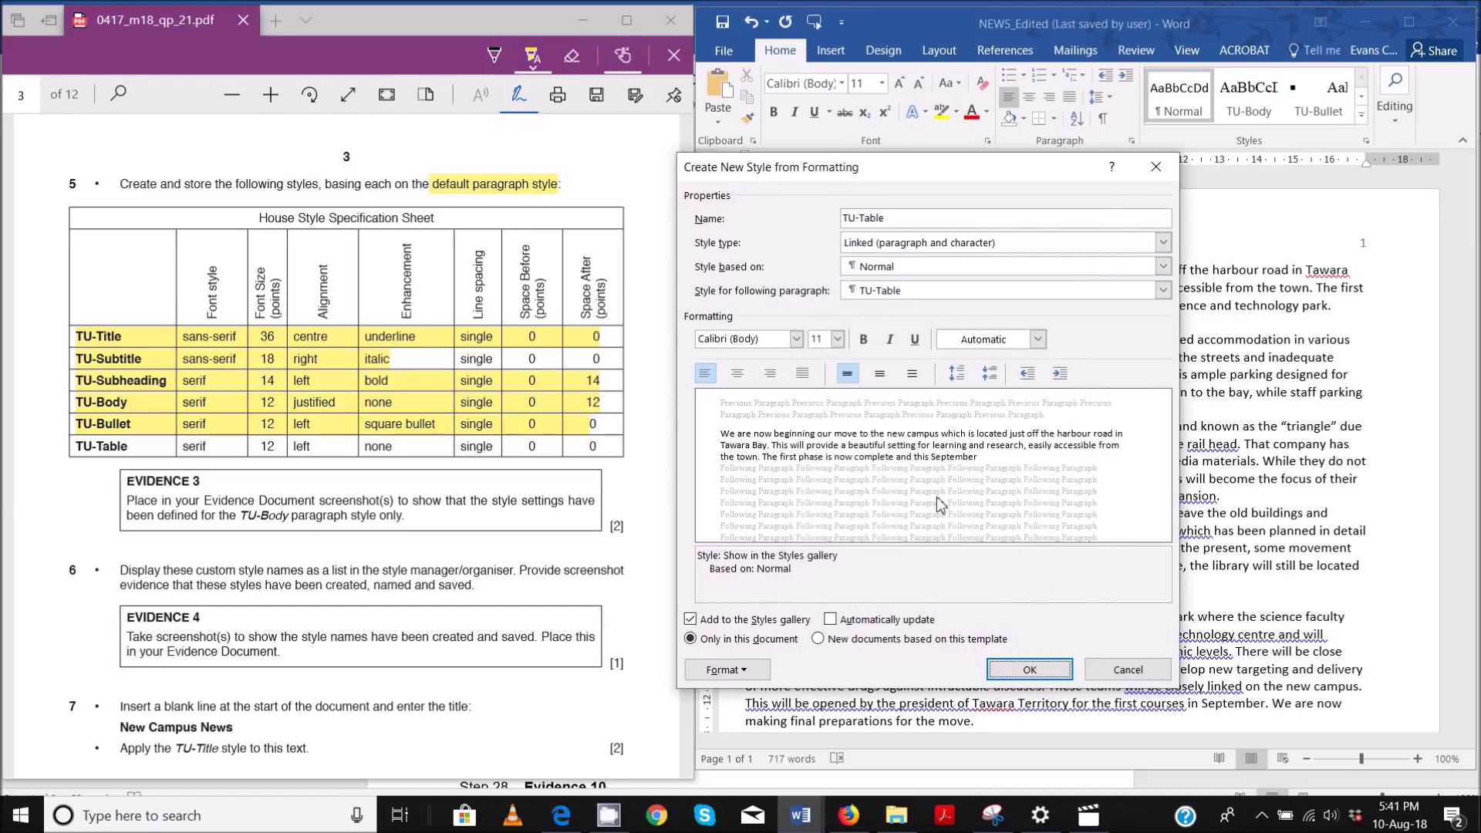
- Set TU-Table's font to Times New Roman 12 pt and save the style
{"action": "left_click", "coordinate": [759, 340]}
{"action": "type", "text": "Times New Roman"}
{"action": "left_click", "coordinate": [823, 344]}
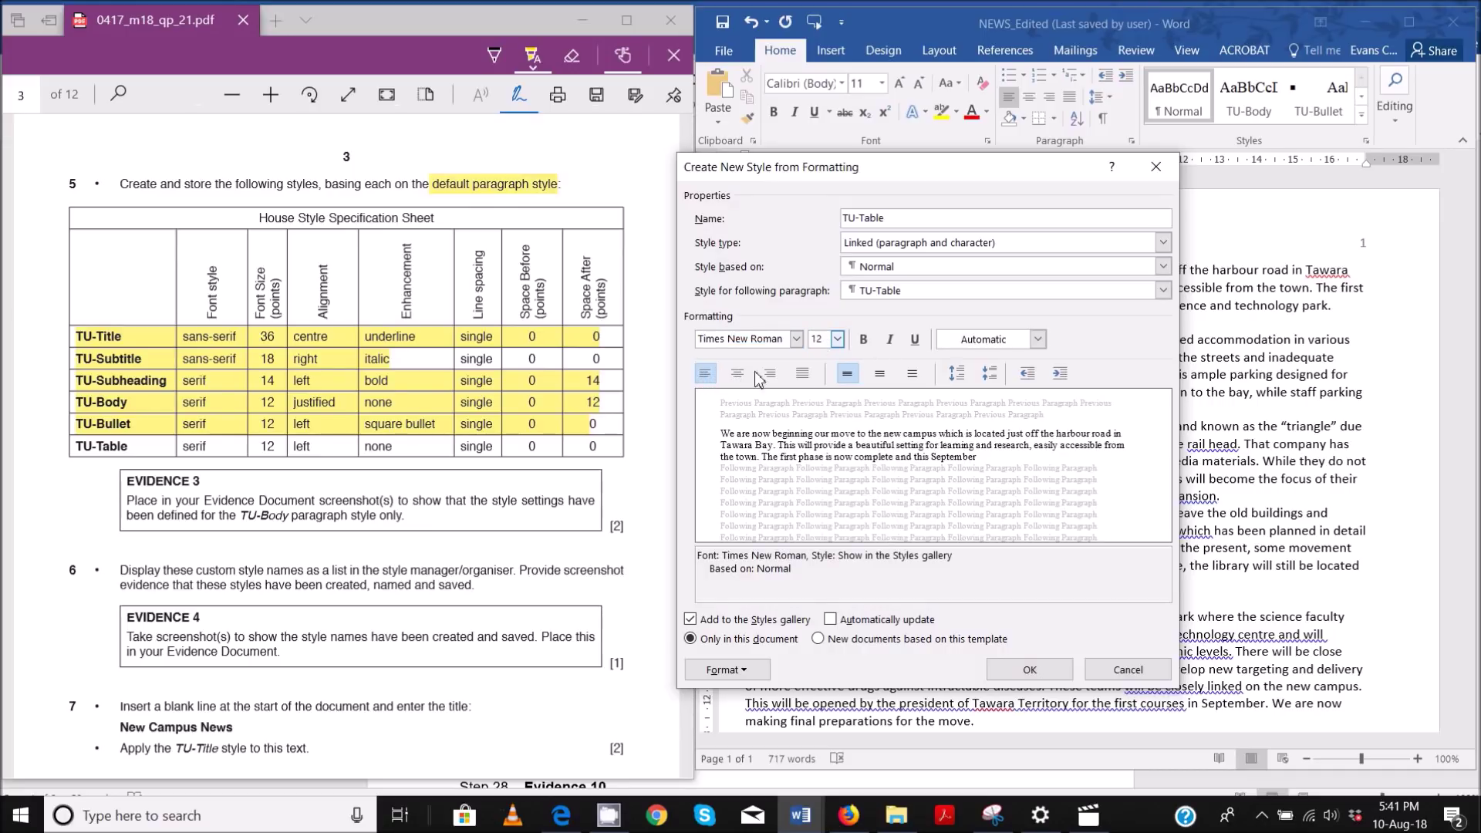
{"action": "left_click", "coordinate": [1029, 670]}
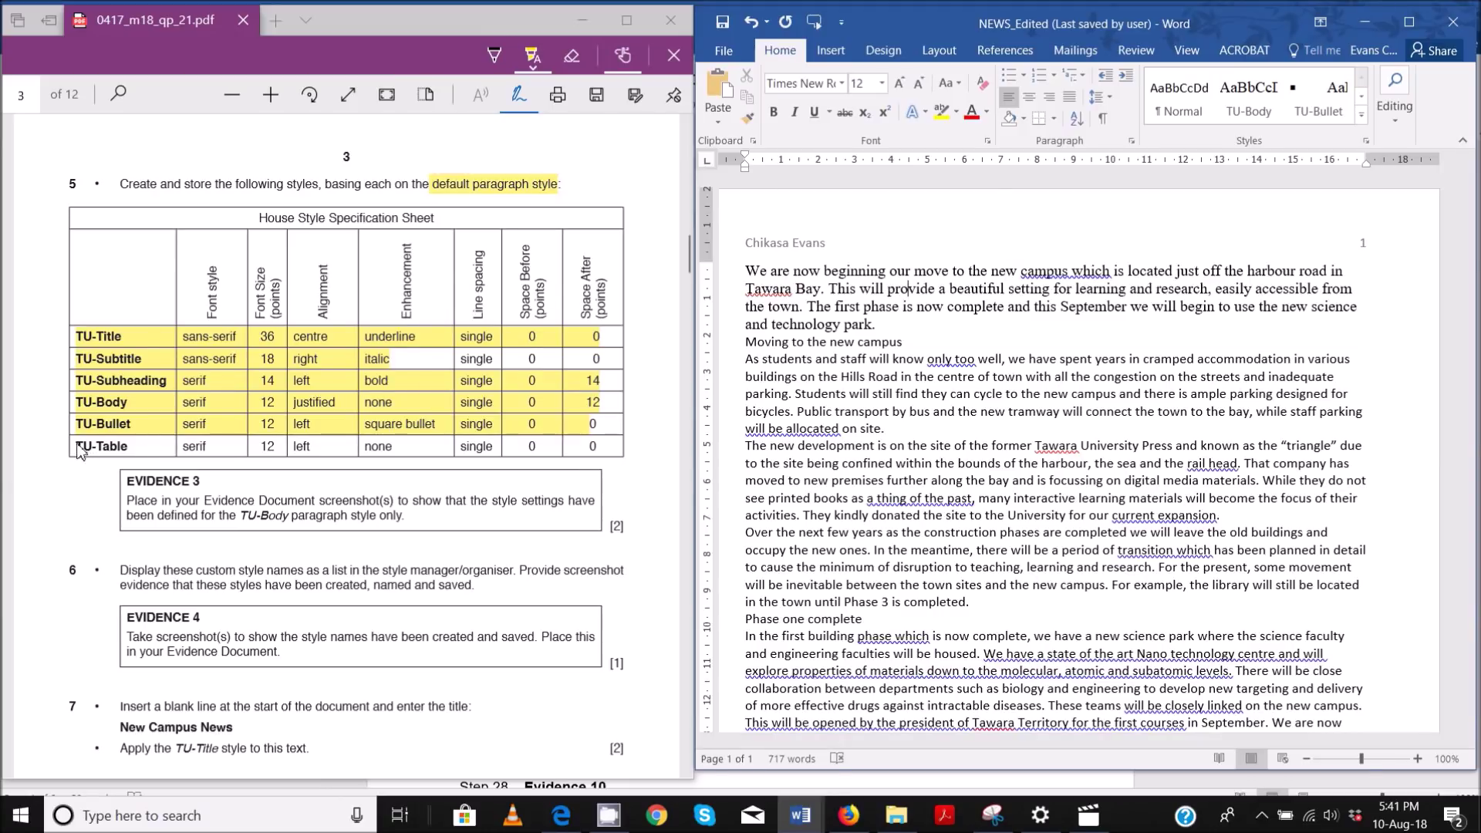
- Highlight the TU-Table row as done in the PDF, then expand Word's styles gallery to show all six TU styles
{"action": "left_click", "coordinate": [253, 449]}
{"action": "mouse_move", "coordinate": [253, 449]}
{"action": "left_mouse_down"}
{"action": "mouse_move", "coordinate": [535, 471]}
{"action": "mouse_move", "coordinate": [597, 457]}
{"action": "mouse_move", "coordinate": [578, 448]}
{"action": "left_mouse_up"}
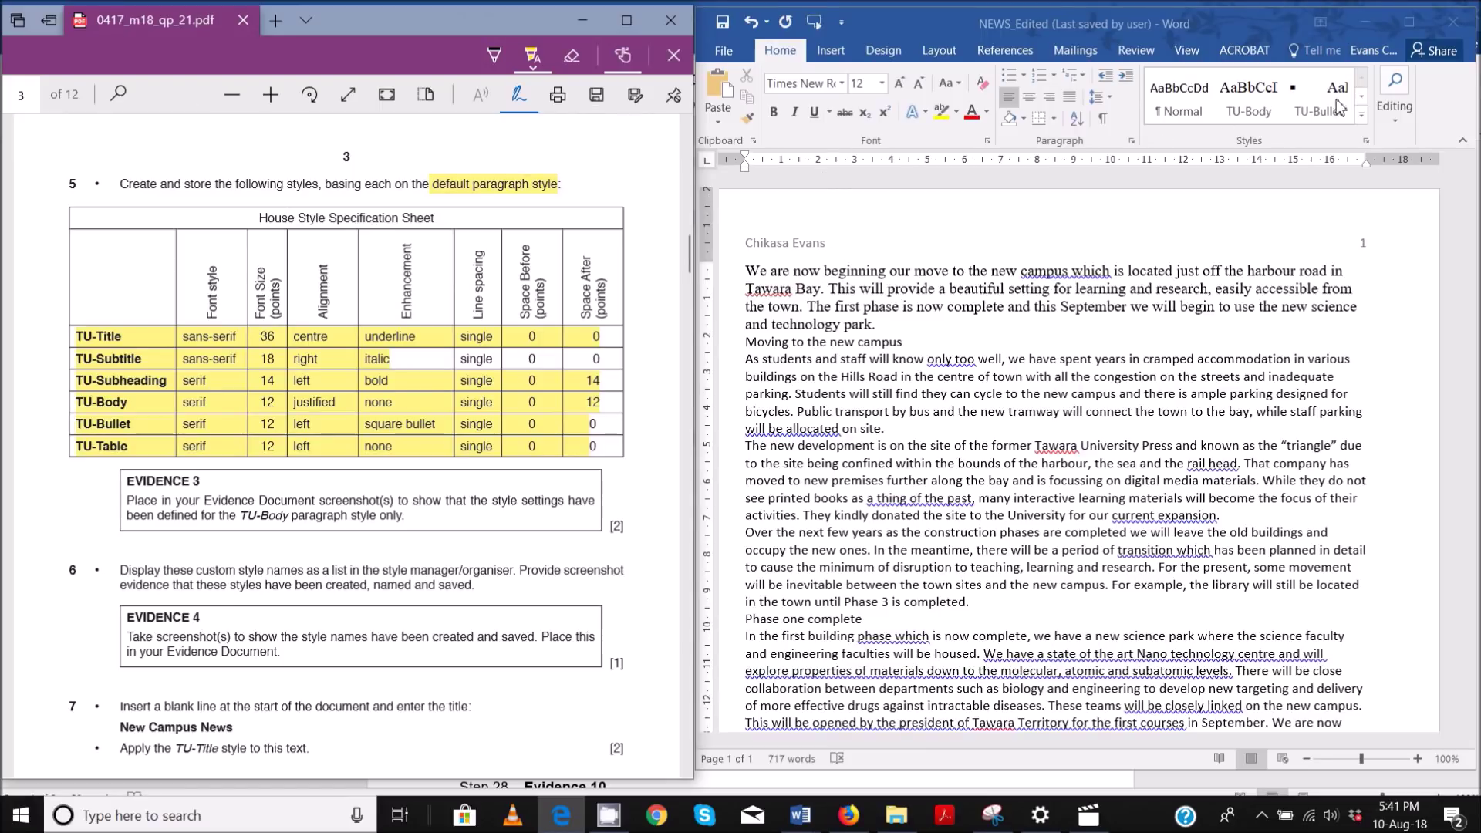
{"action": "left_click", "coordinate": [1360, 119]}
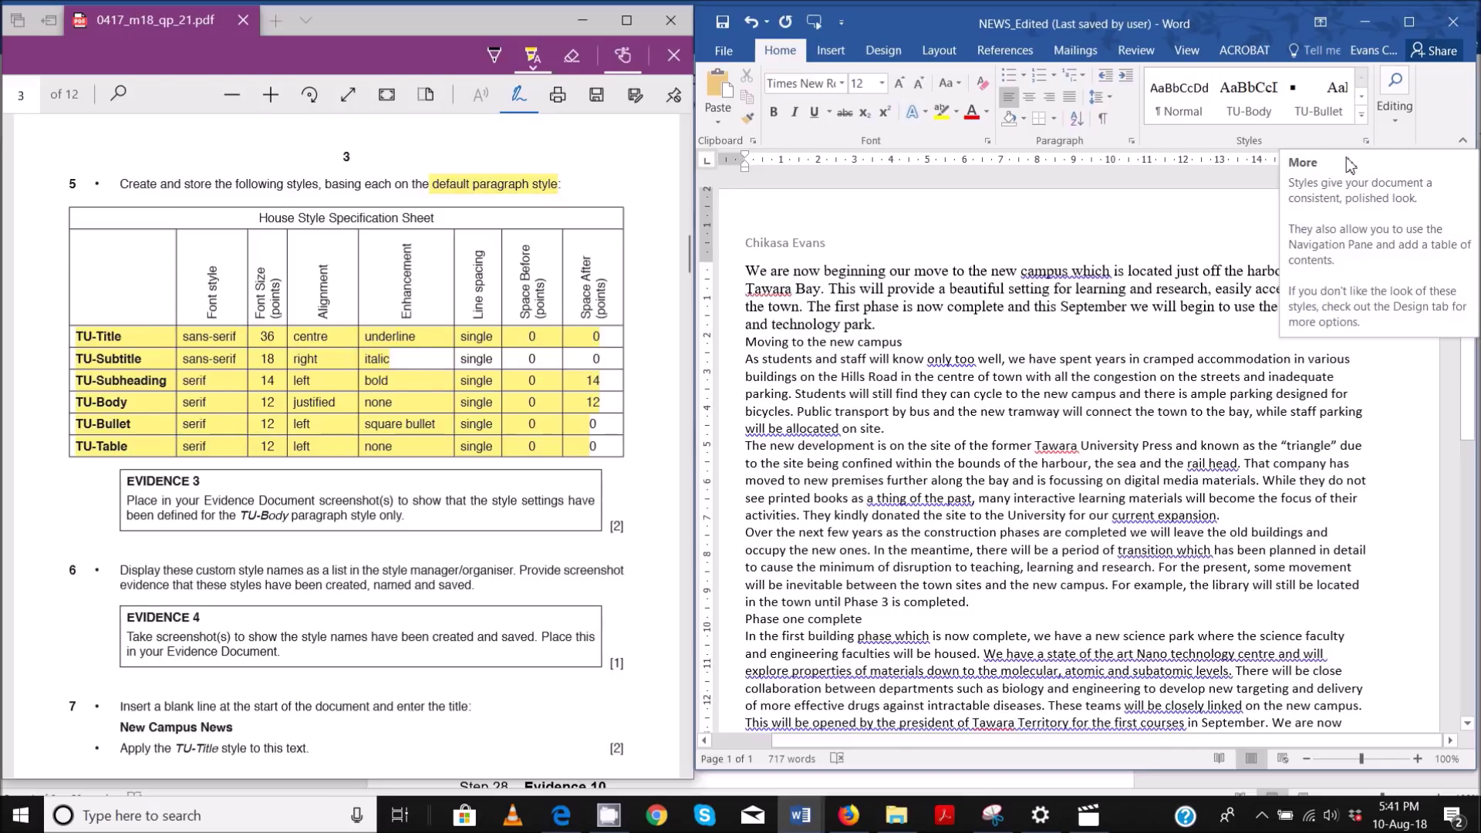
{"action": "left_click", "coordinate": [1359, 120]}
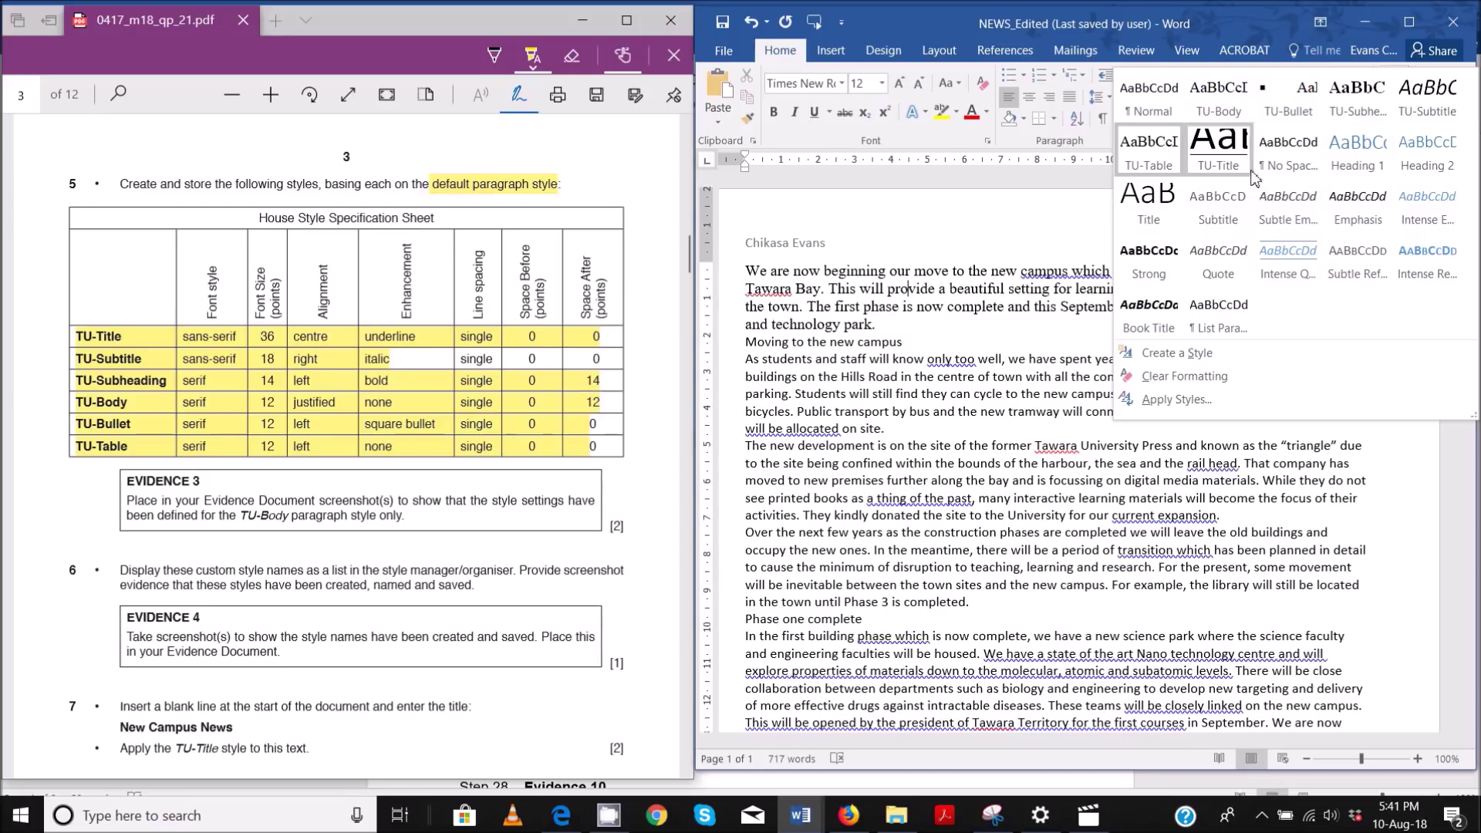
{"action": "right_click", "coordinate": [1212, 109]}
- Review TU-Body's style and paragraph settings: justified alignment with 12 pt space after
{"action": "left_click", "coordinate": [1237, 127]}
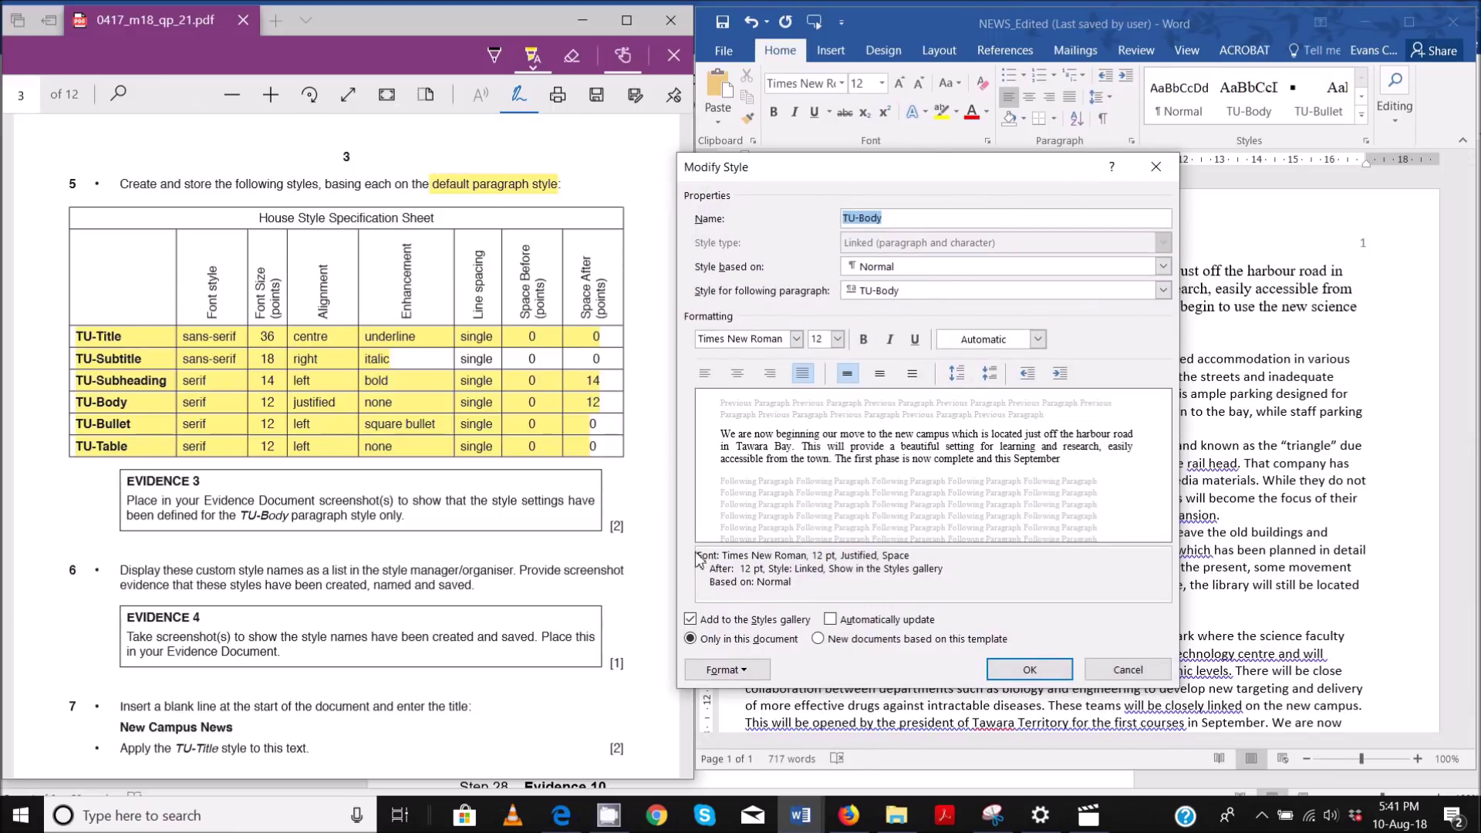
{"action": "left_click_drag", "start_coordinate": [703, 560], "coordinate": [819, 599]}
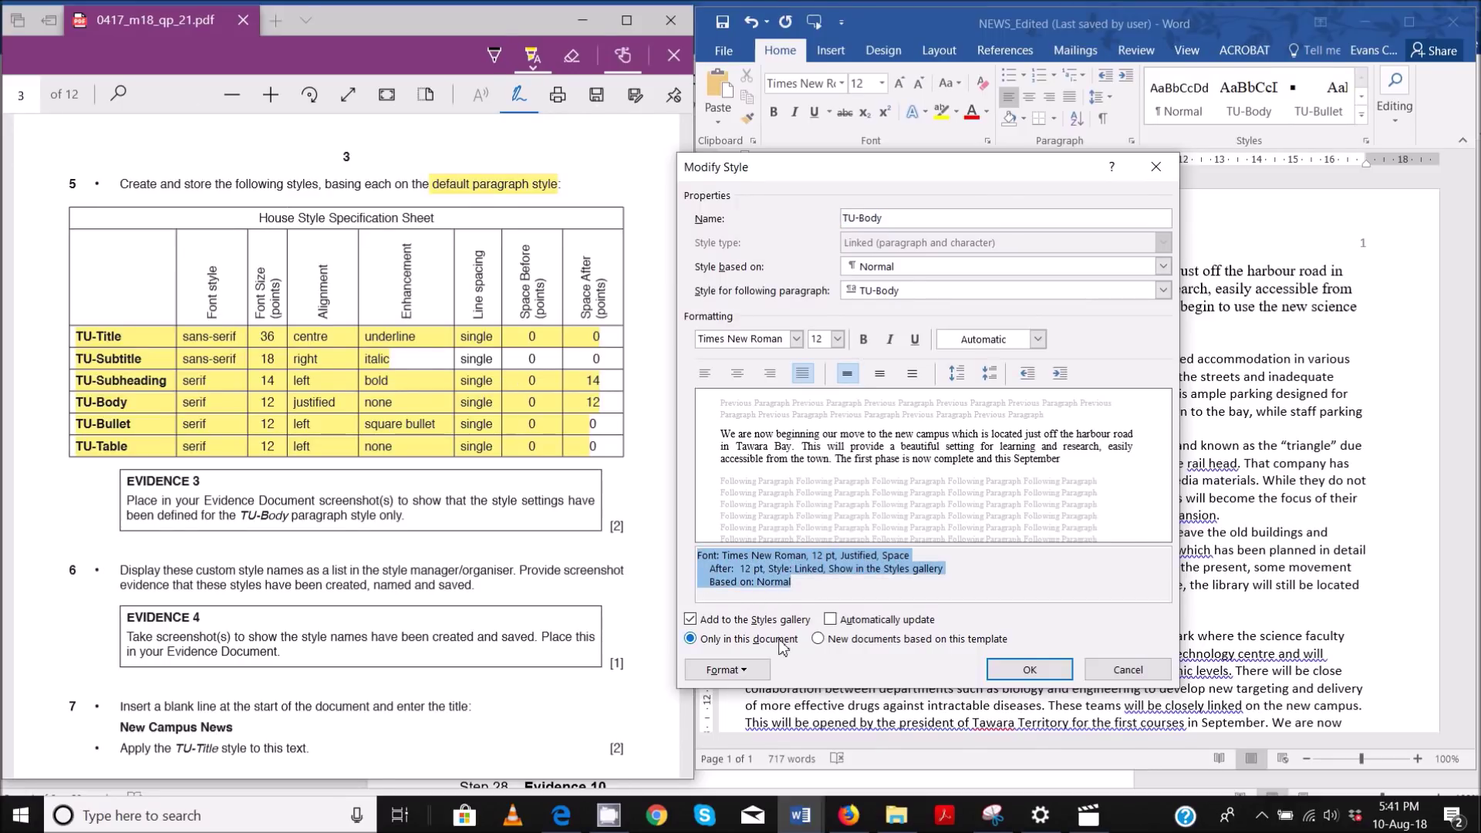
{"action": "left_click", "coordinate": [726, 669]}
{"action": "left_click", "coordinate": [781, 505]}
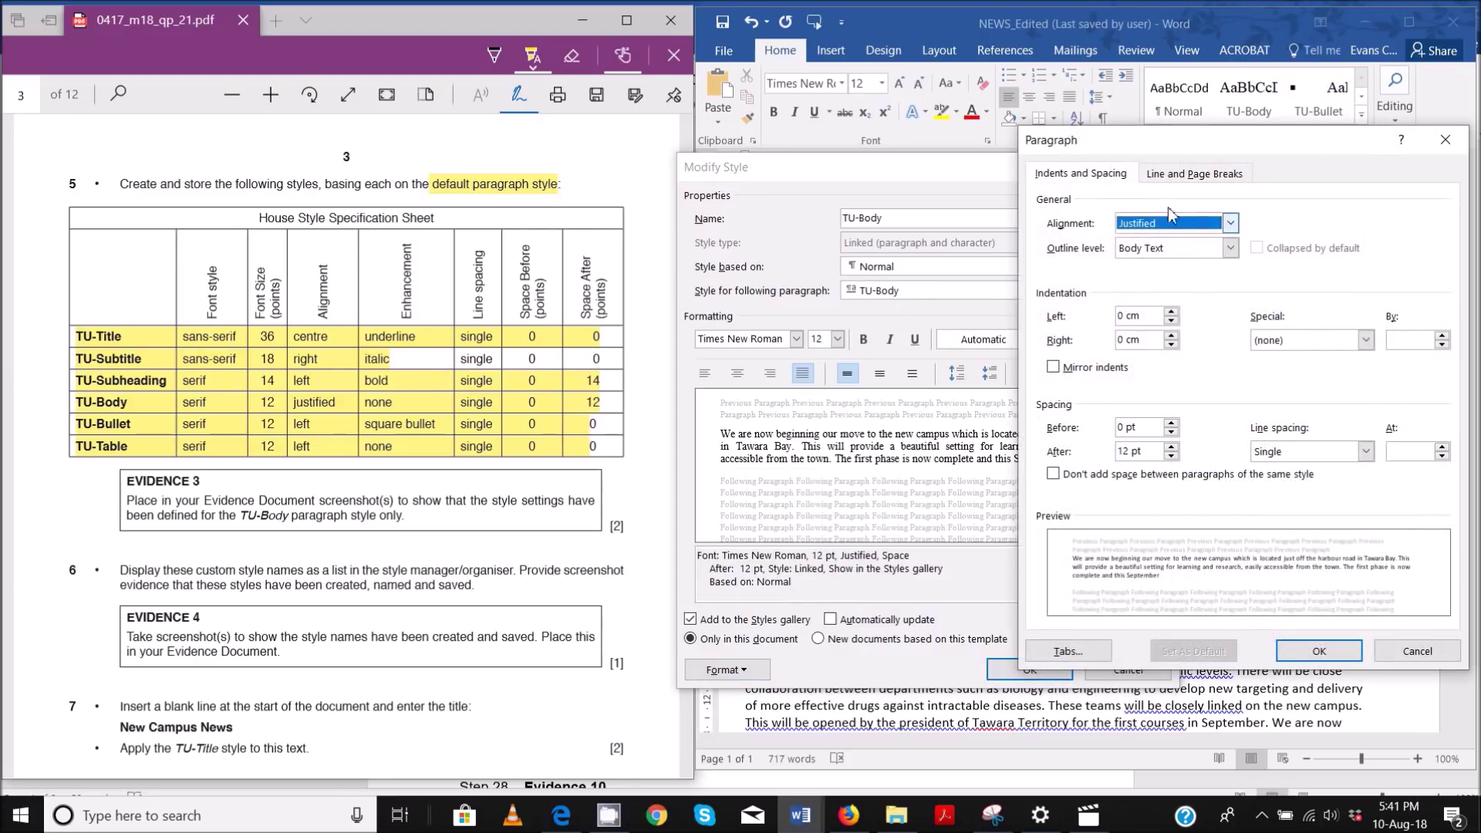
{"action": "left_click_drag", "start_coordinate": [1172, 141], "coordinate": [373, 172]}
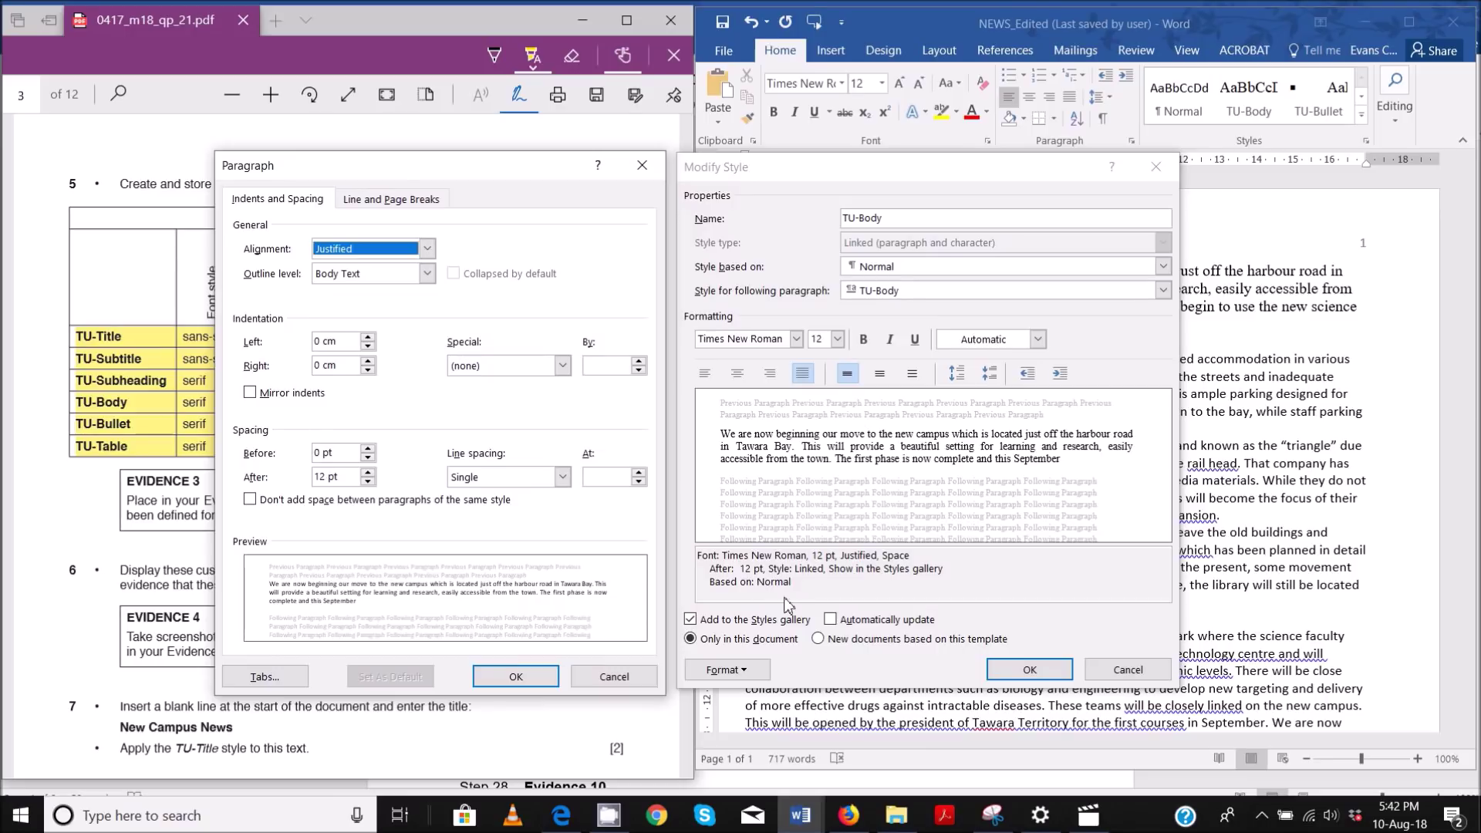
{"action": "left_click", "coordinate": [633, 681]}
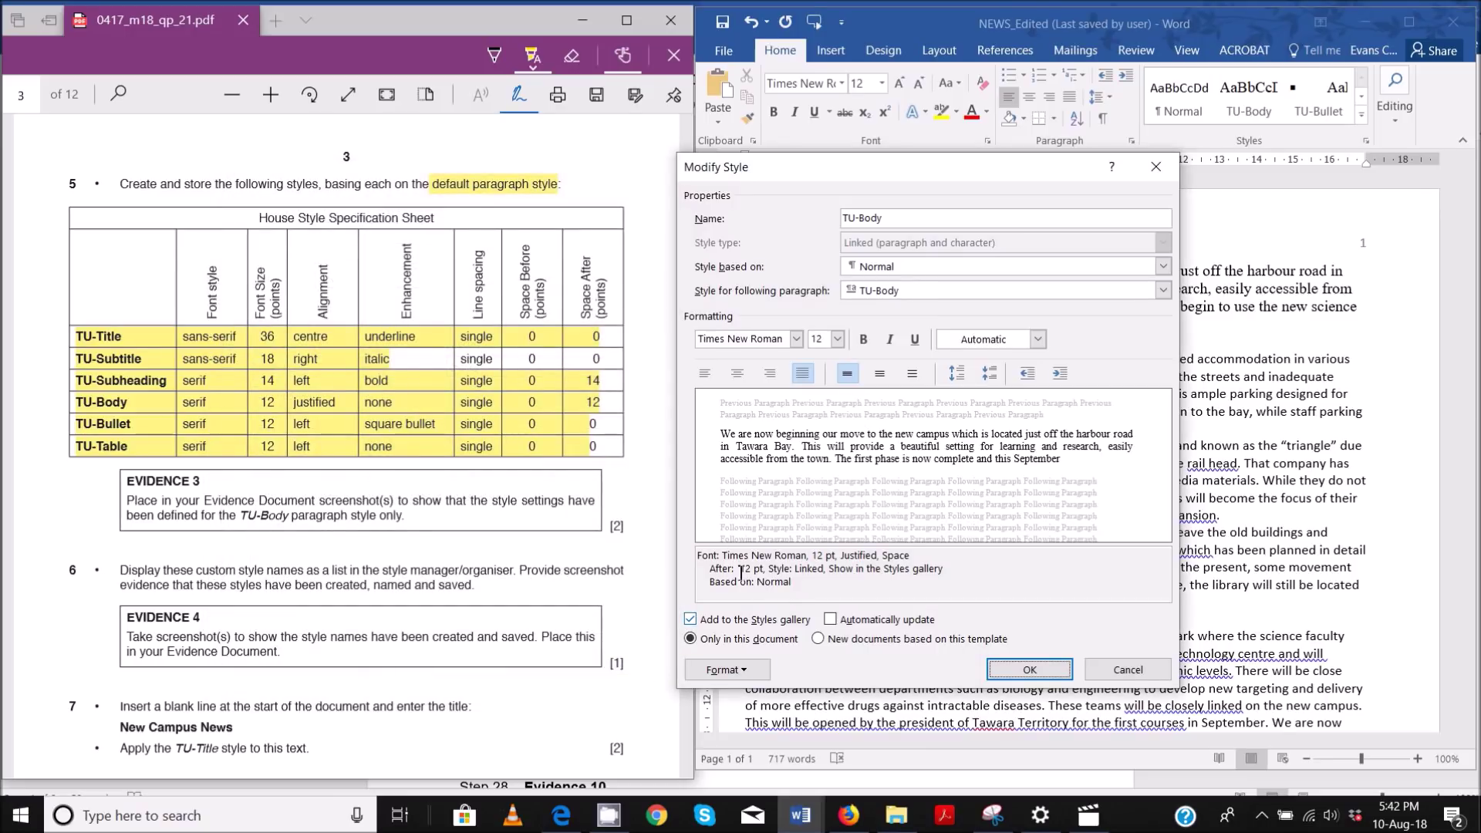
{"action": "left_click", "coordinate": [994, 815]}
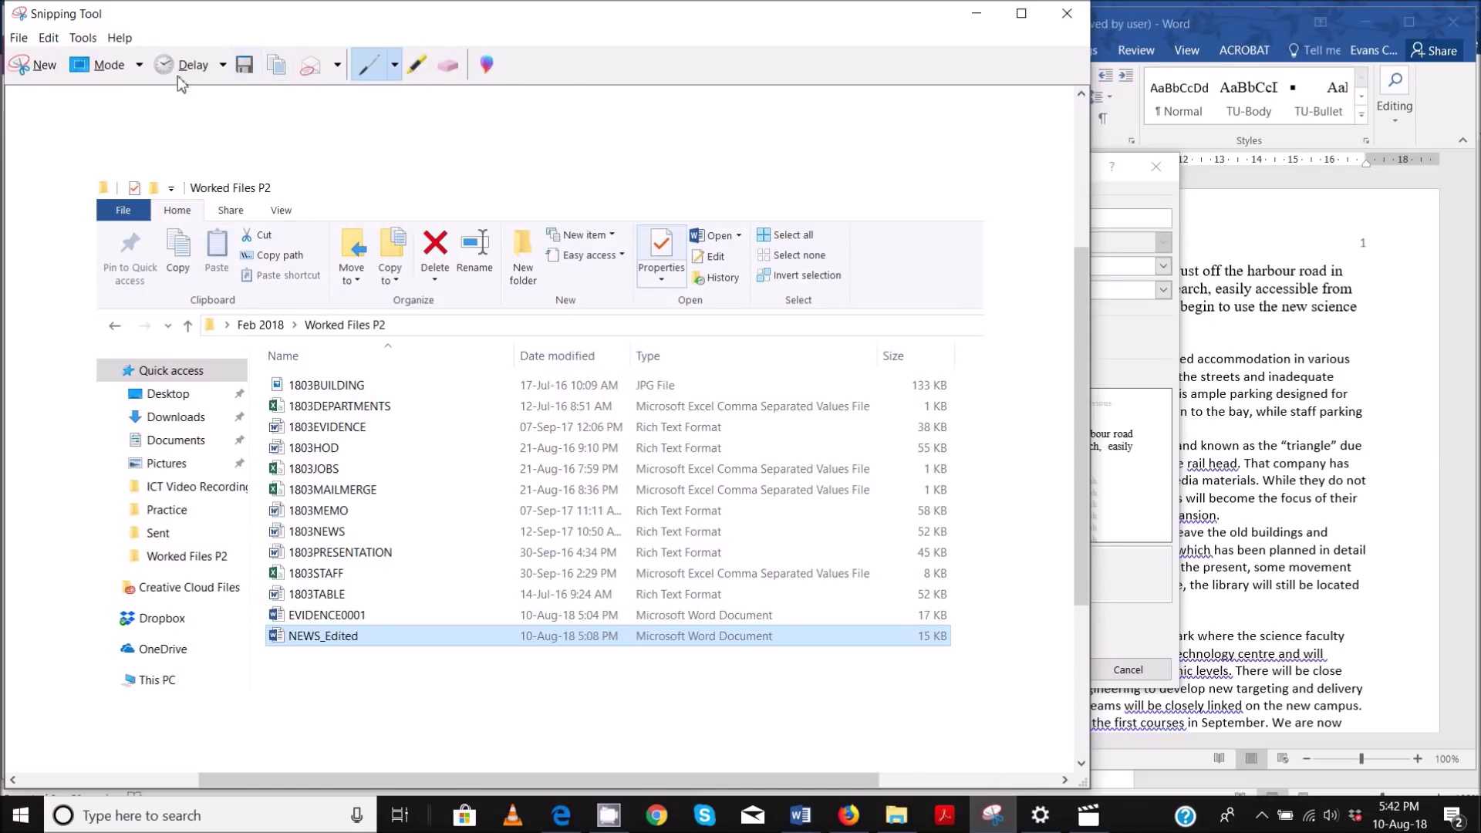
- Take a Window Snip of the TU-Body Modify Style dialog
{"action": "left_click", "coordinate": [108, 65]}
{"action": "left_click", "coordinate": [118, 131]}
{"action": "left_click", "coordinate": [35, 65]}
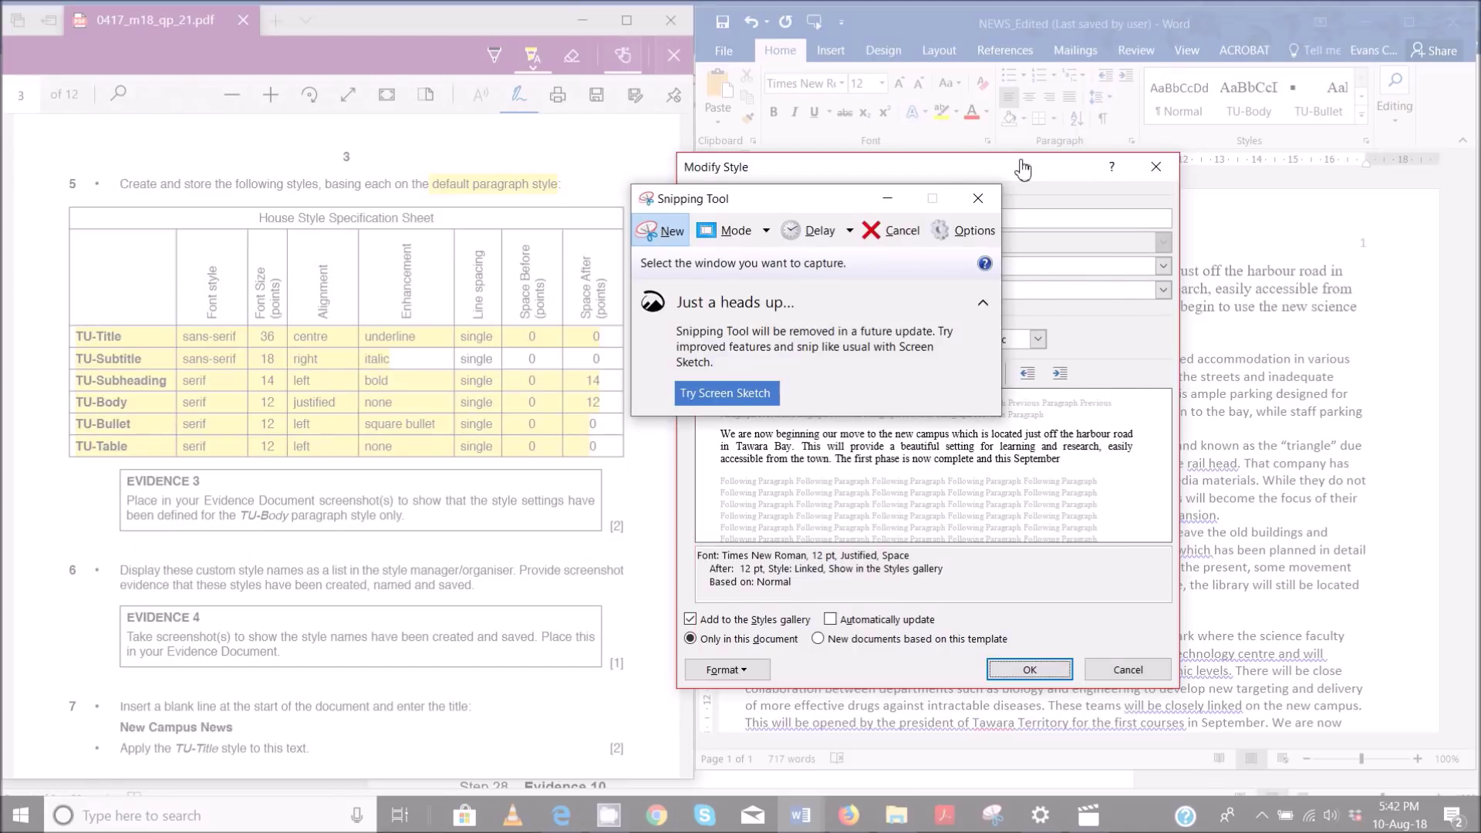
{"action": "left_click", "coordinate": [1018, 168]}
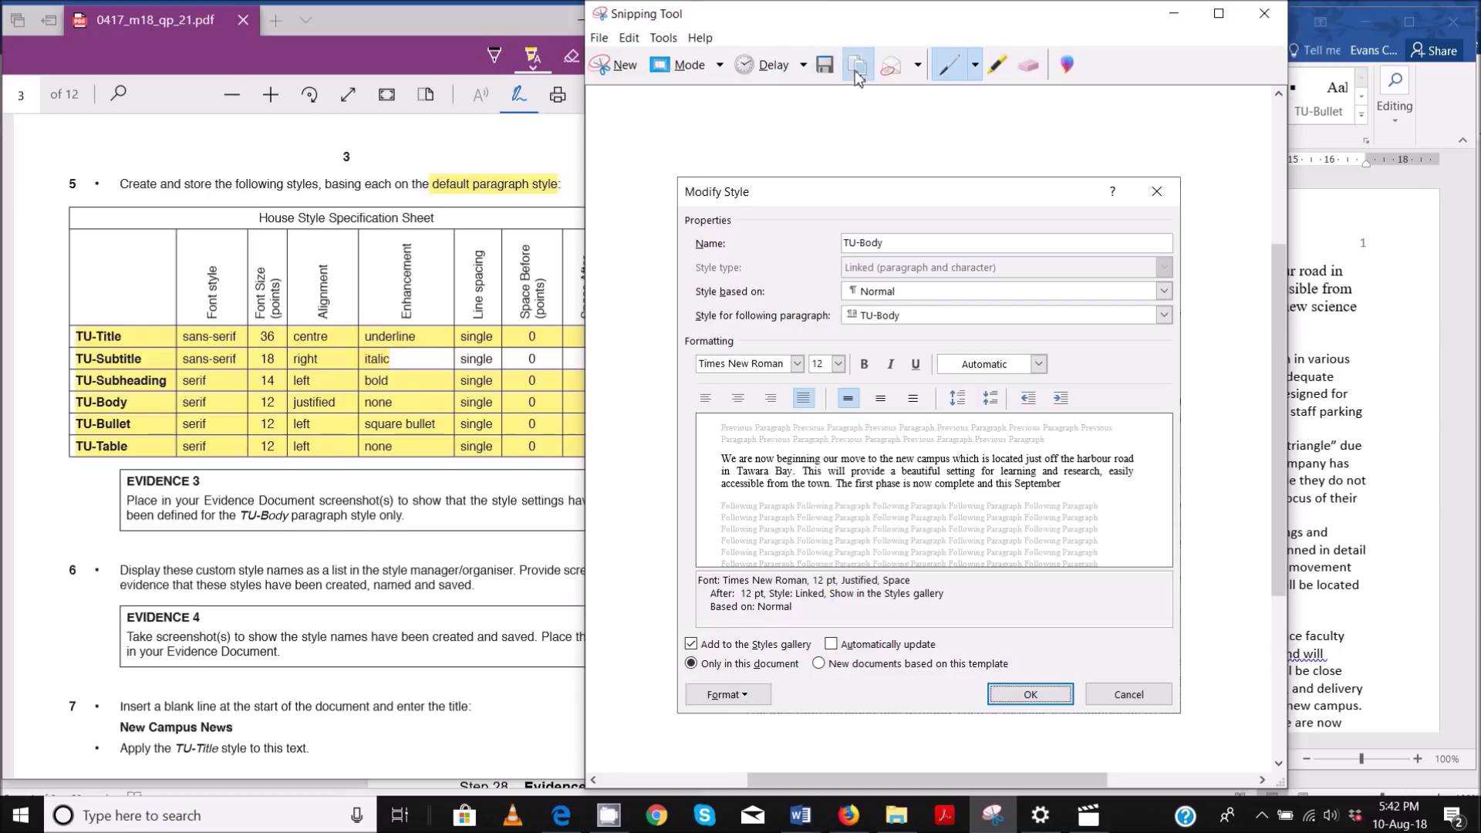
- Close the TU-Body style settings and bring EVIDENCE0001 to the front
{"action": "mouse_move", "coordinate": [800, 815]}
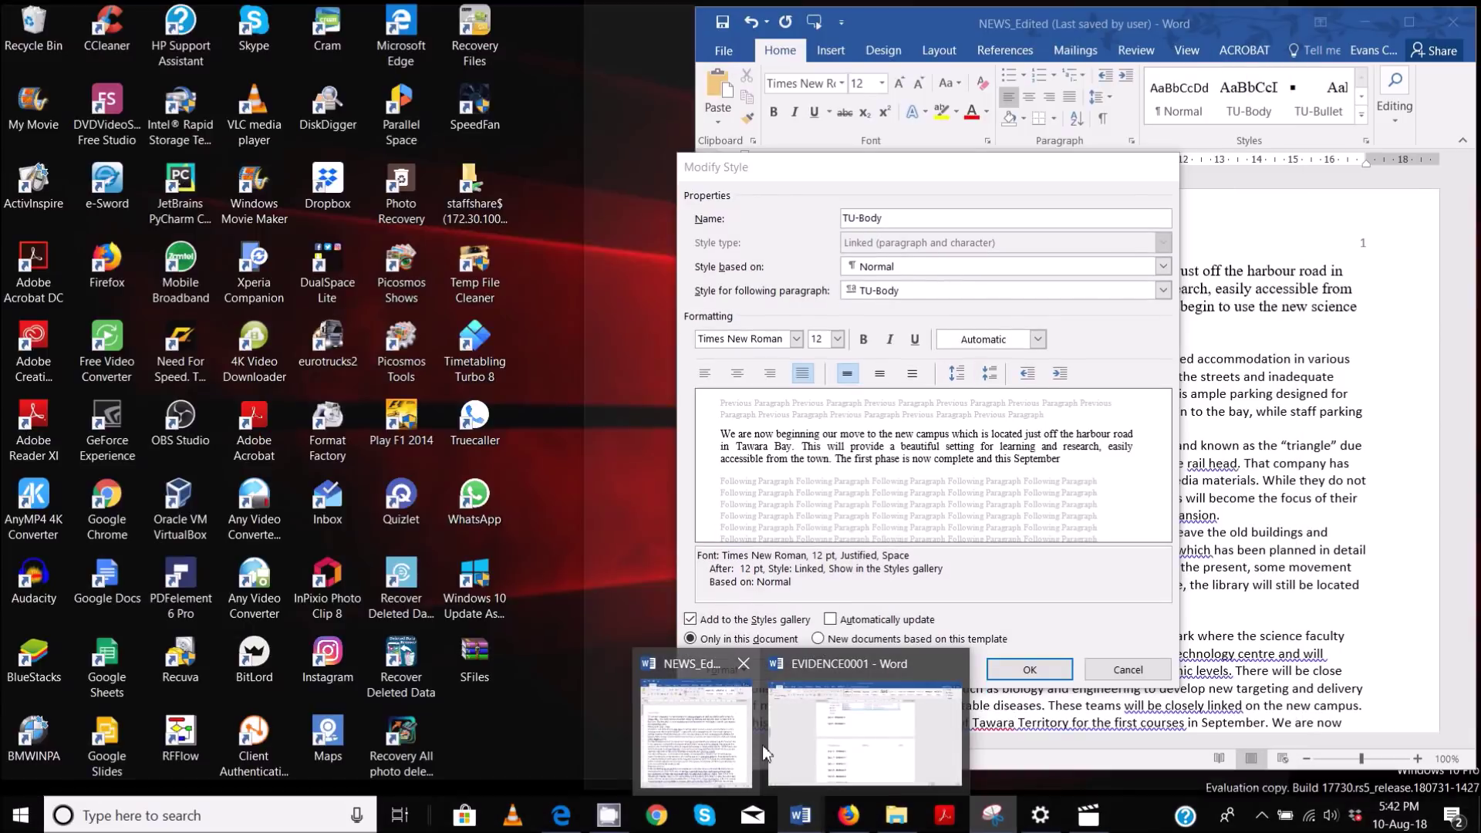
{"action": "left_click", "coordinate": [810, 730]}
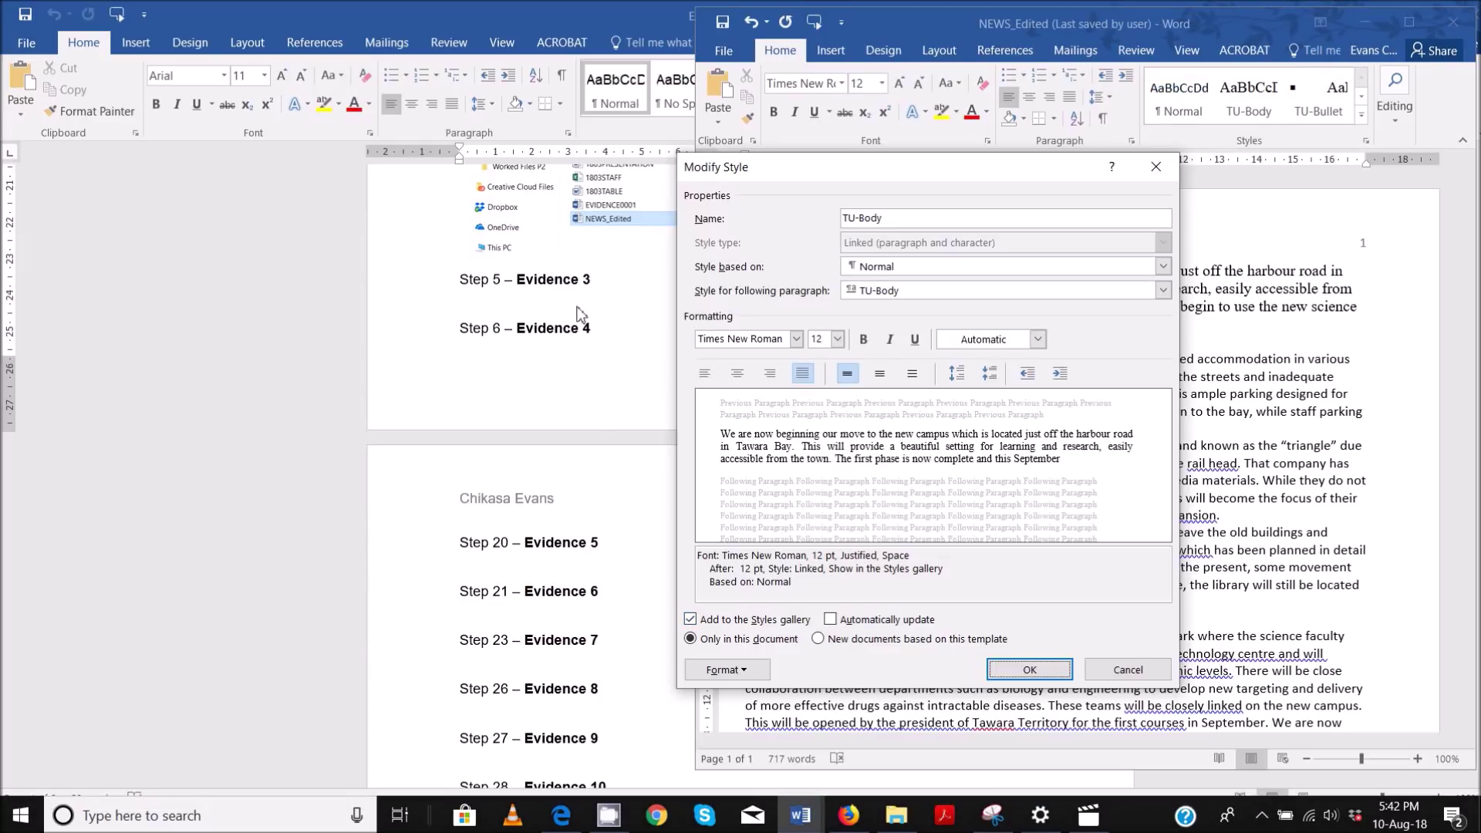
{"action": "left_click", "coordinate": [1042, 668]}
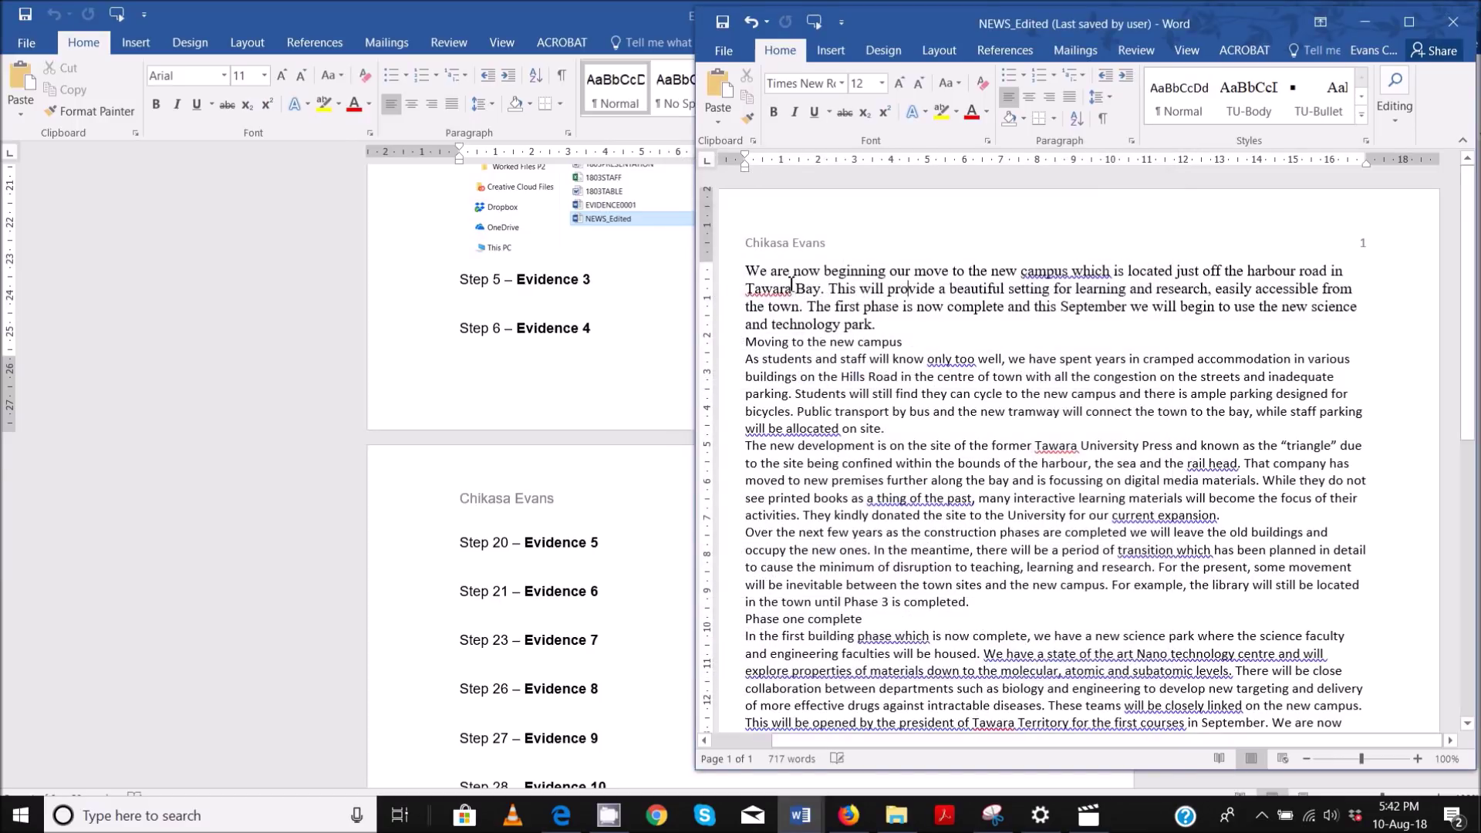
{"action": "left_click", "coordinate": [552, 312]}
- Paste the TU-Body settings screenshot under Step 5 – Evidence 3
{"action": "left_click", "coordinate": [552, 304]}
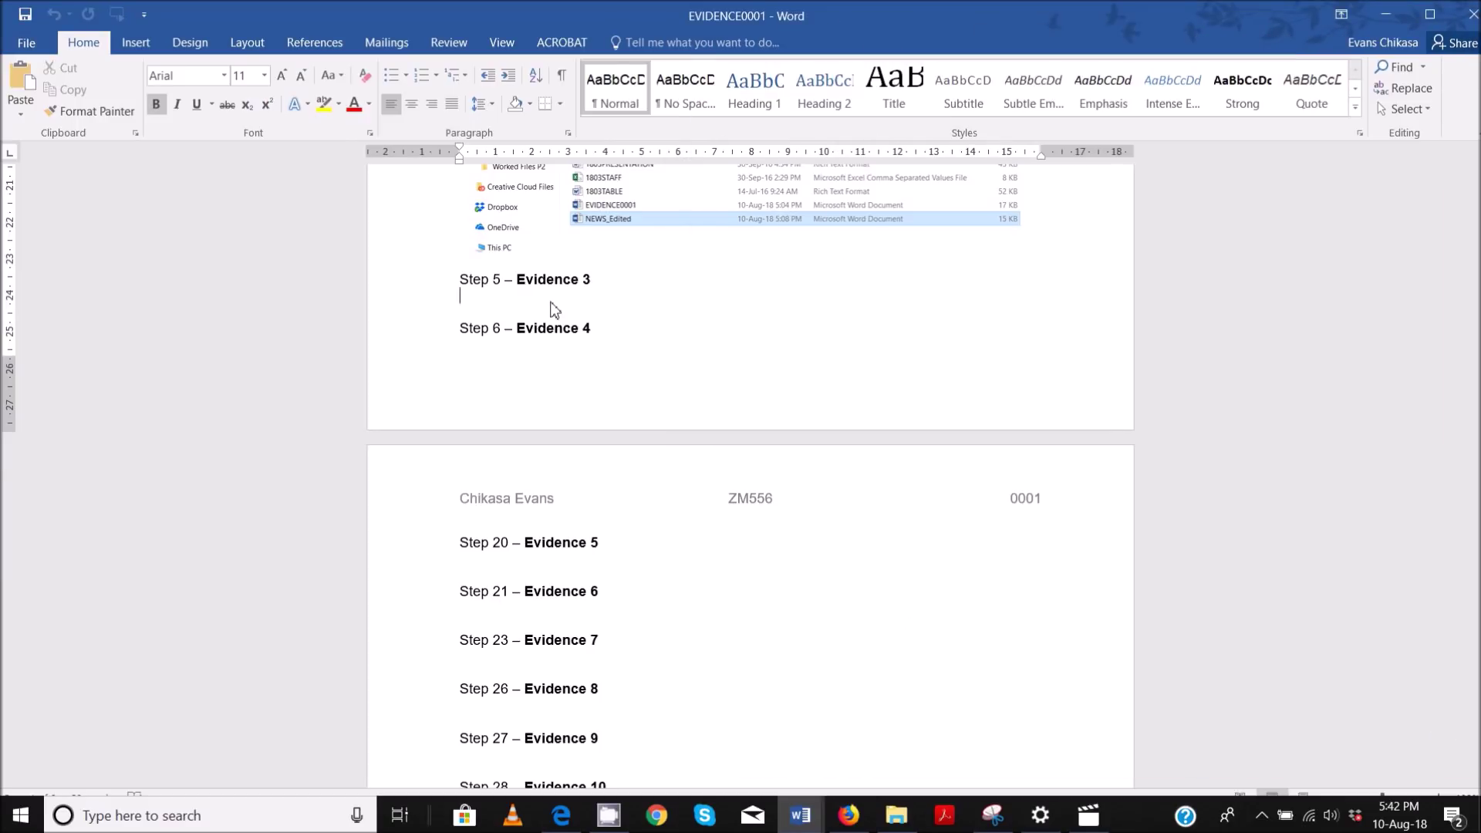
{"action": "key", "text": "ctrl+v"}
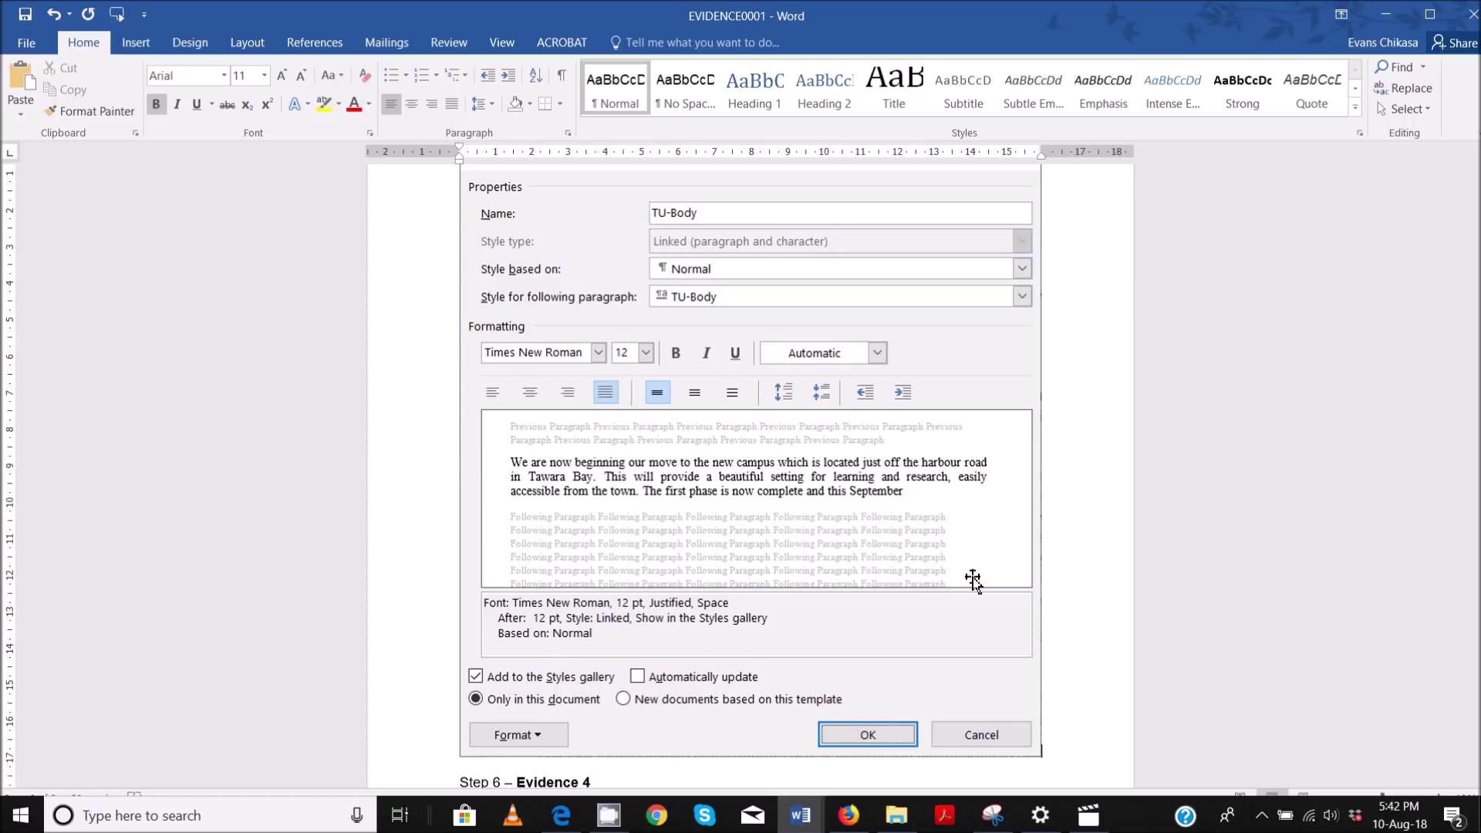
{"action": "left_click", "coordinate": [972, 578]}
{"action": "left_click_drag", "start_coordinate": [1042, 758], "coordinate": [720, 426]}
{"action": "scroll", "coordinate": [777, 453], "scroll_direction": "up", "scroll_amount": 3}
{"action": "scroll", "coordinate": [725, 440], "scroll_direction": "up", "scroll_amount": 3}
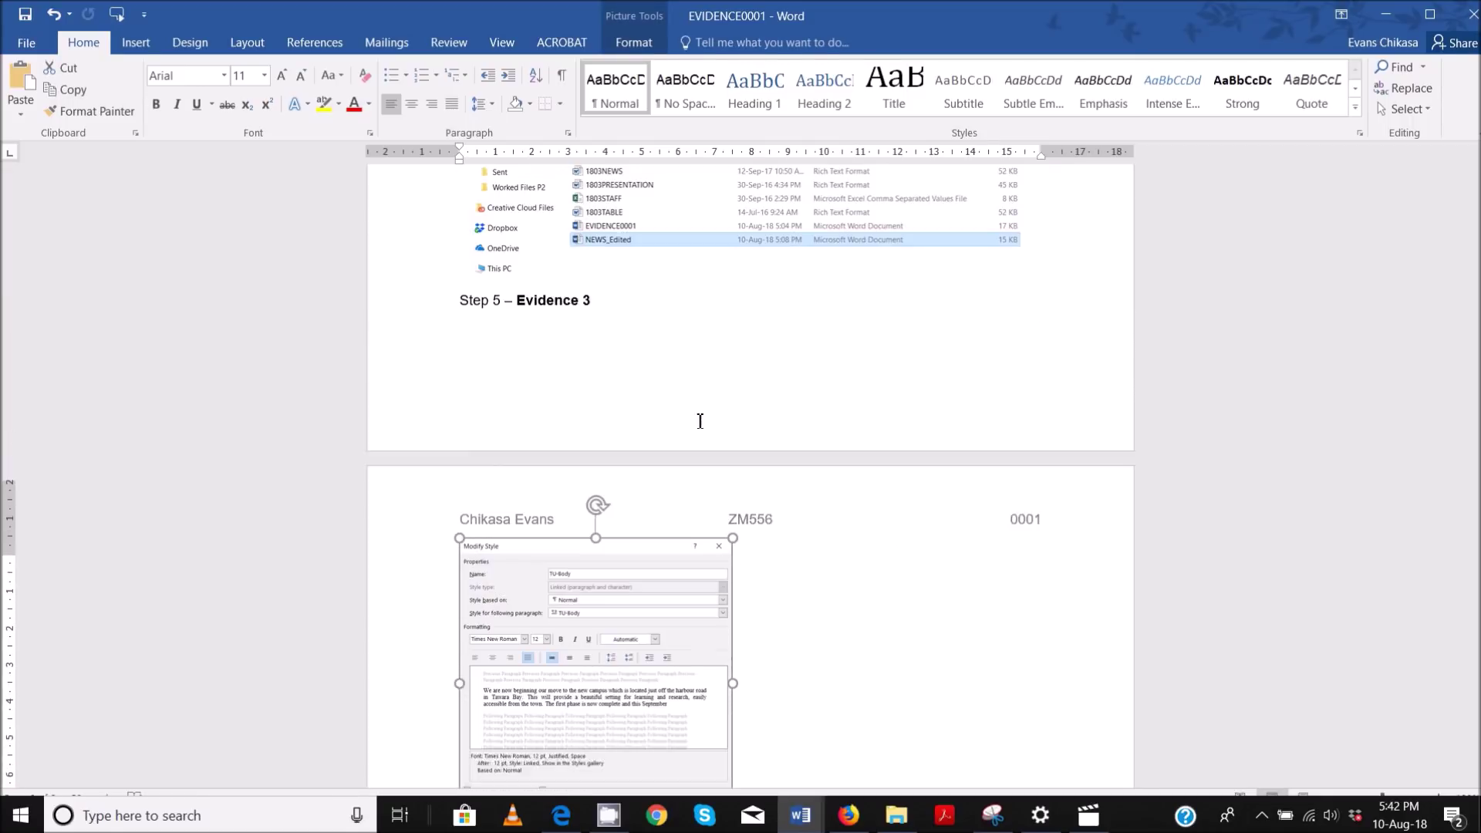
- Keep the Step 5 – Evidence 3 heading above the screenshot and enlarge the picture
{"action": "left_click", "coordinate": [459, 317]}
{"action": "key", "text": "Return"}
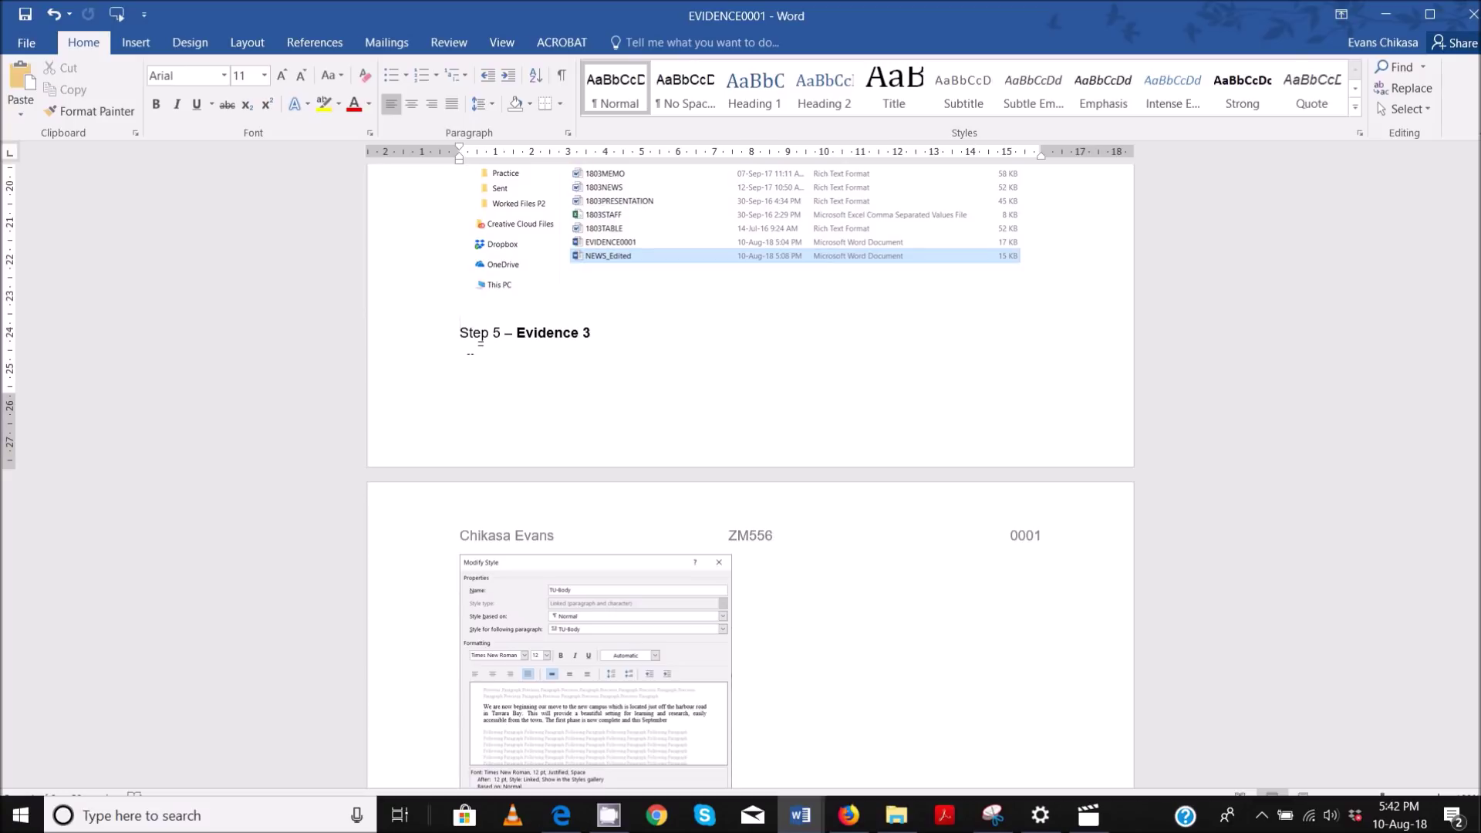
{"action": "key", "text": "Return"}
{"action": "key", "text": "Return"}
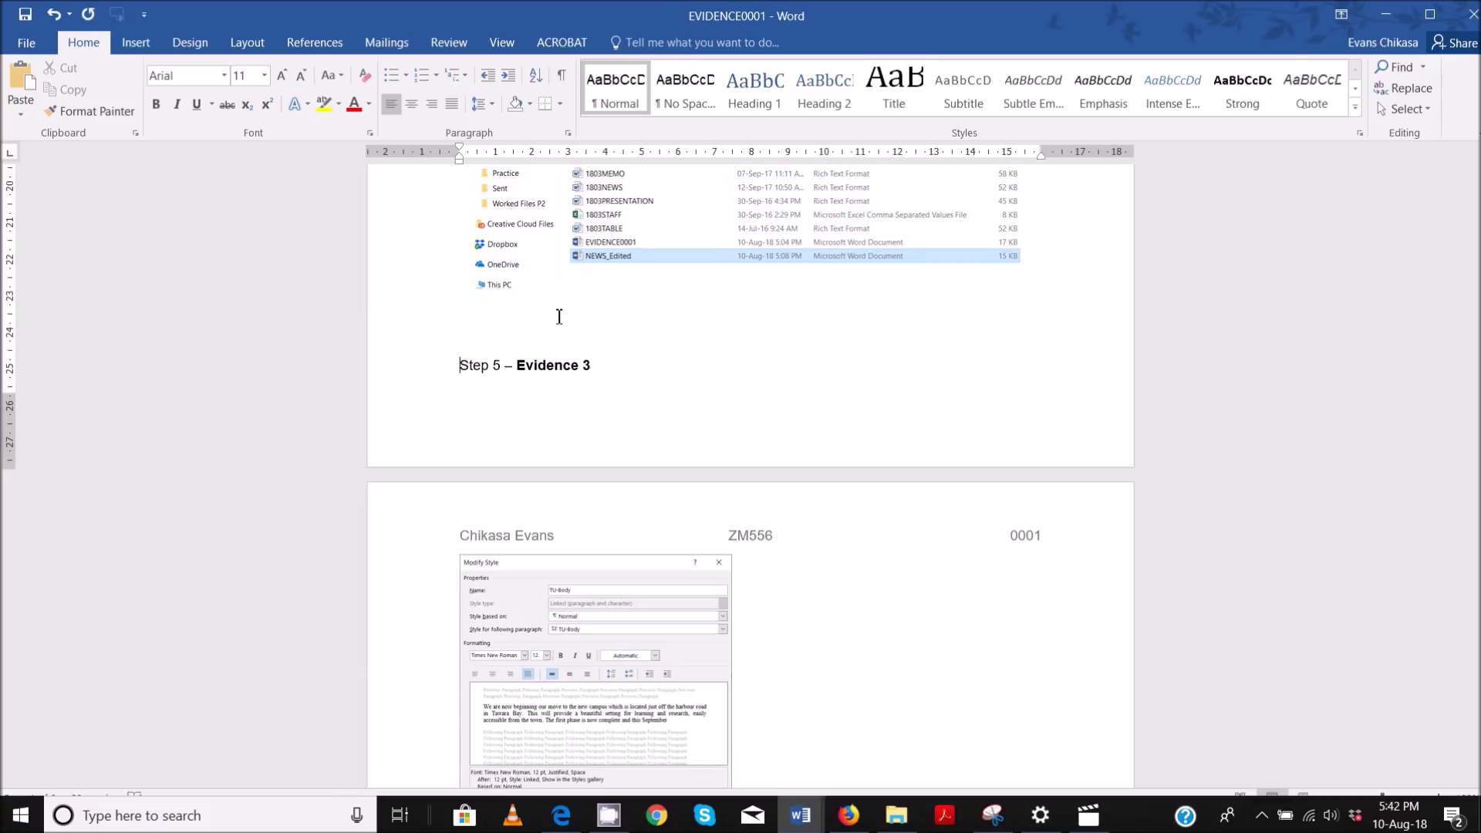
{"action": "scroll", "coordinate": [657, 327], "scroll_direction": "down", "scroll_amount": 6}
{"action": "left_click", "coordinate": [625, 352]}
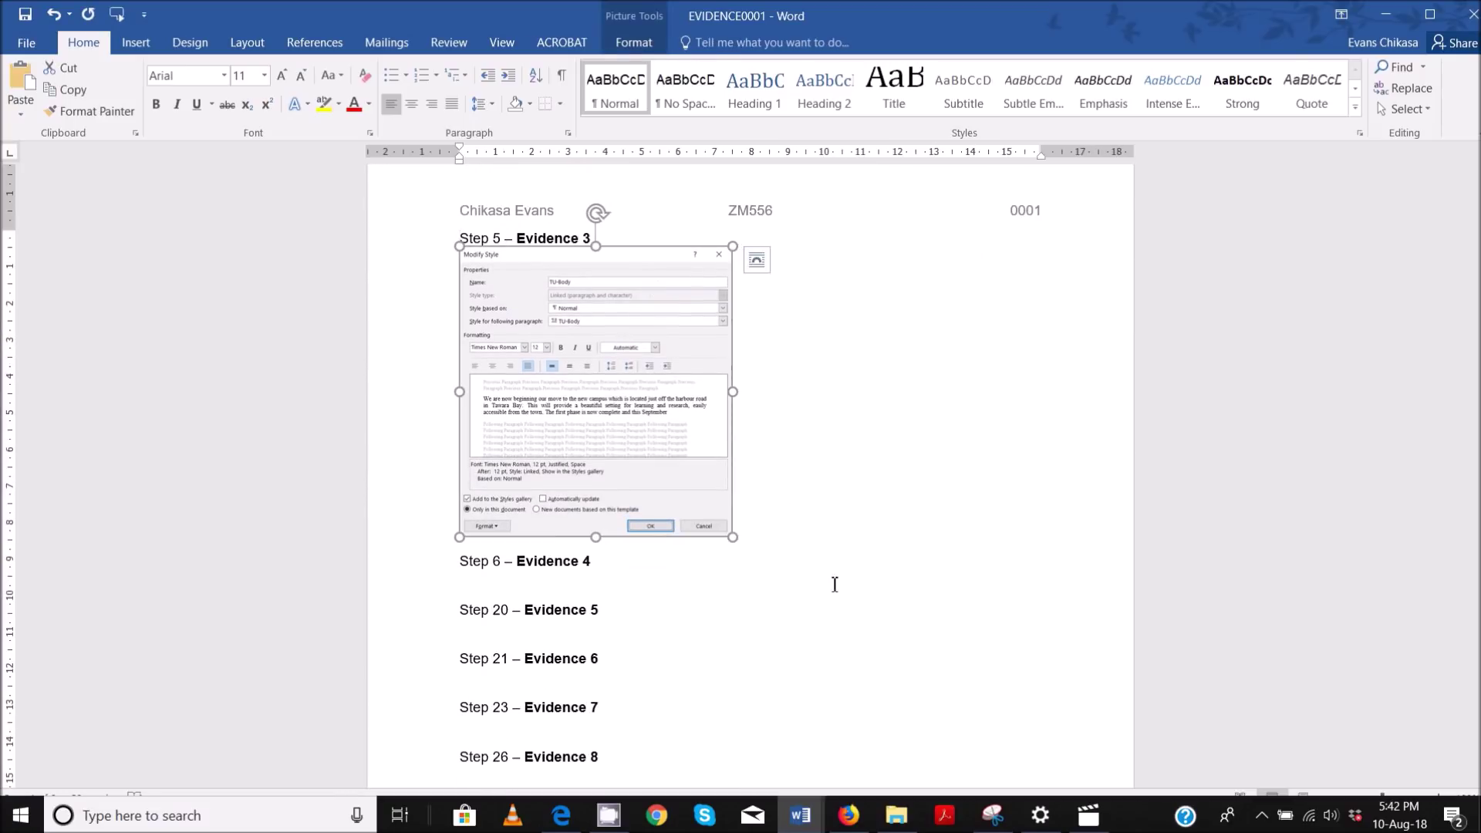
{"action": "left_click_drag", "start_coordinate": [732, 538], "coordinate": [829, 639]}
{"action": "scroll", "coordinate": [925, 463], "scroll_direction": "down", "scroll_amount": 3}
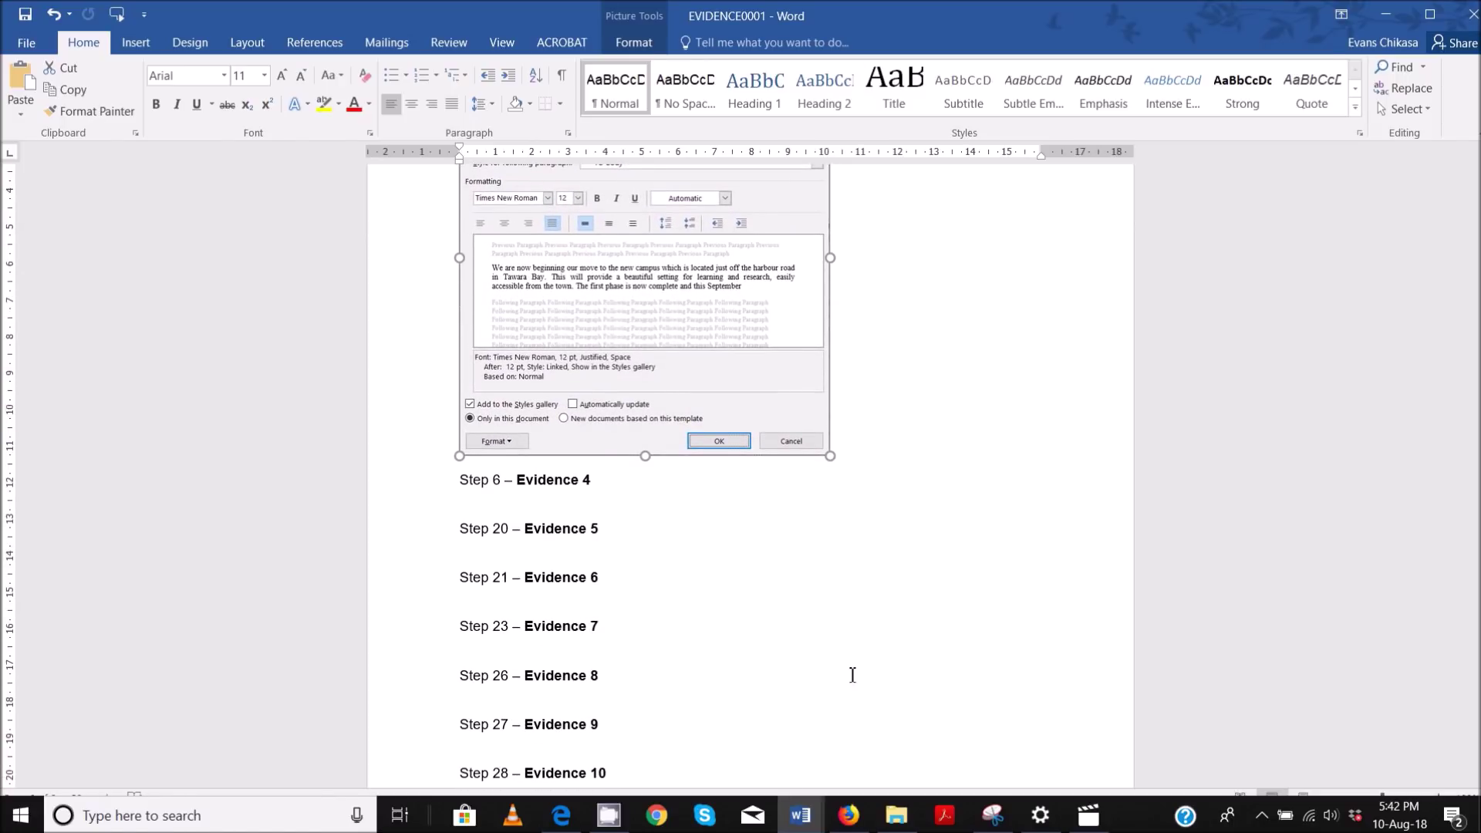
- Highlight the EVIDENCE 3, step 6 and EVIDENCE 4 text in the exam PDF, then return to Word
{"action": "mouse_move", "coordinate": [609, 816]}
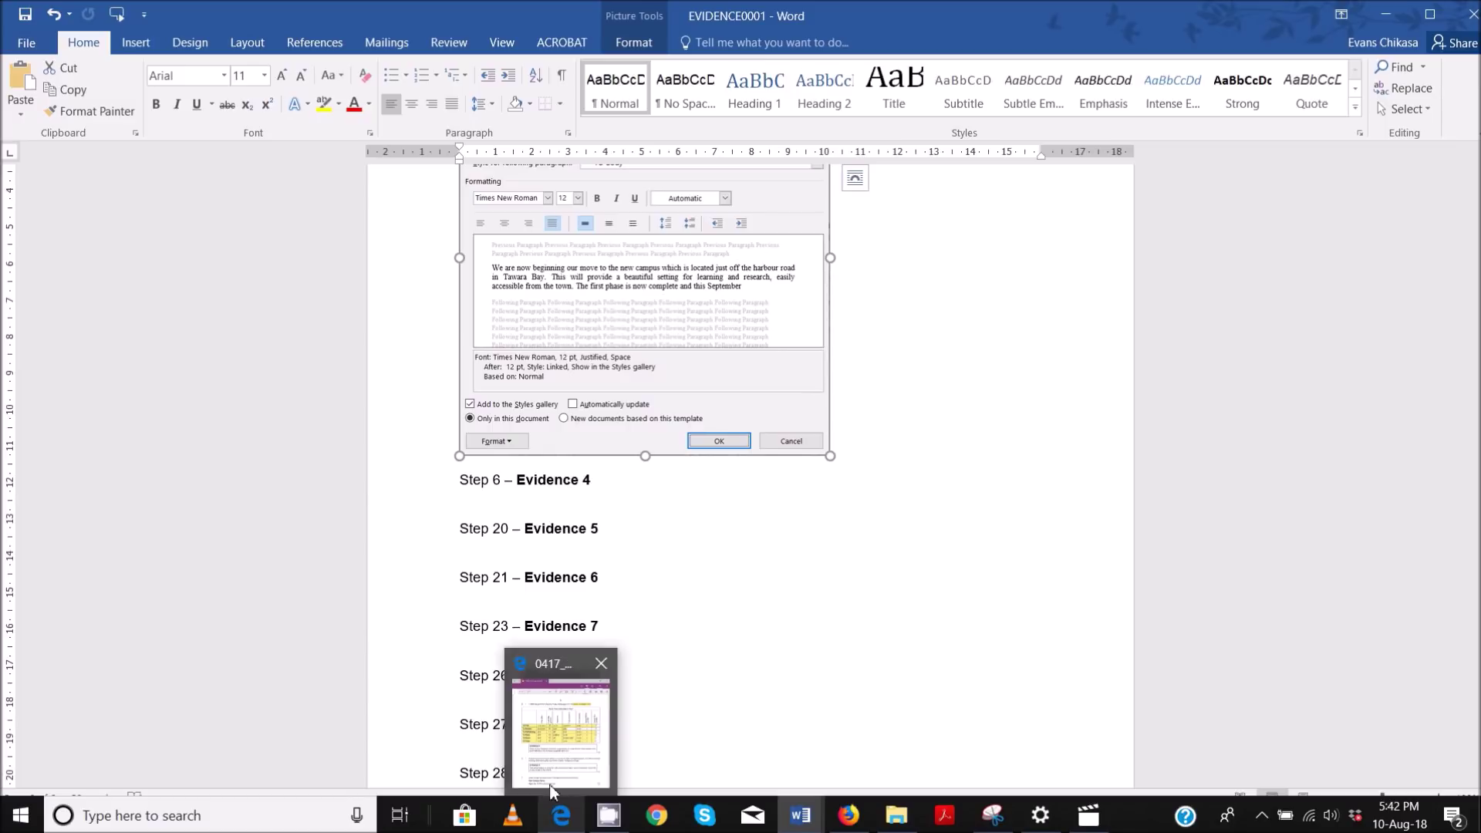
{"action": "left_click", "coordinate": [569, 755]}
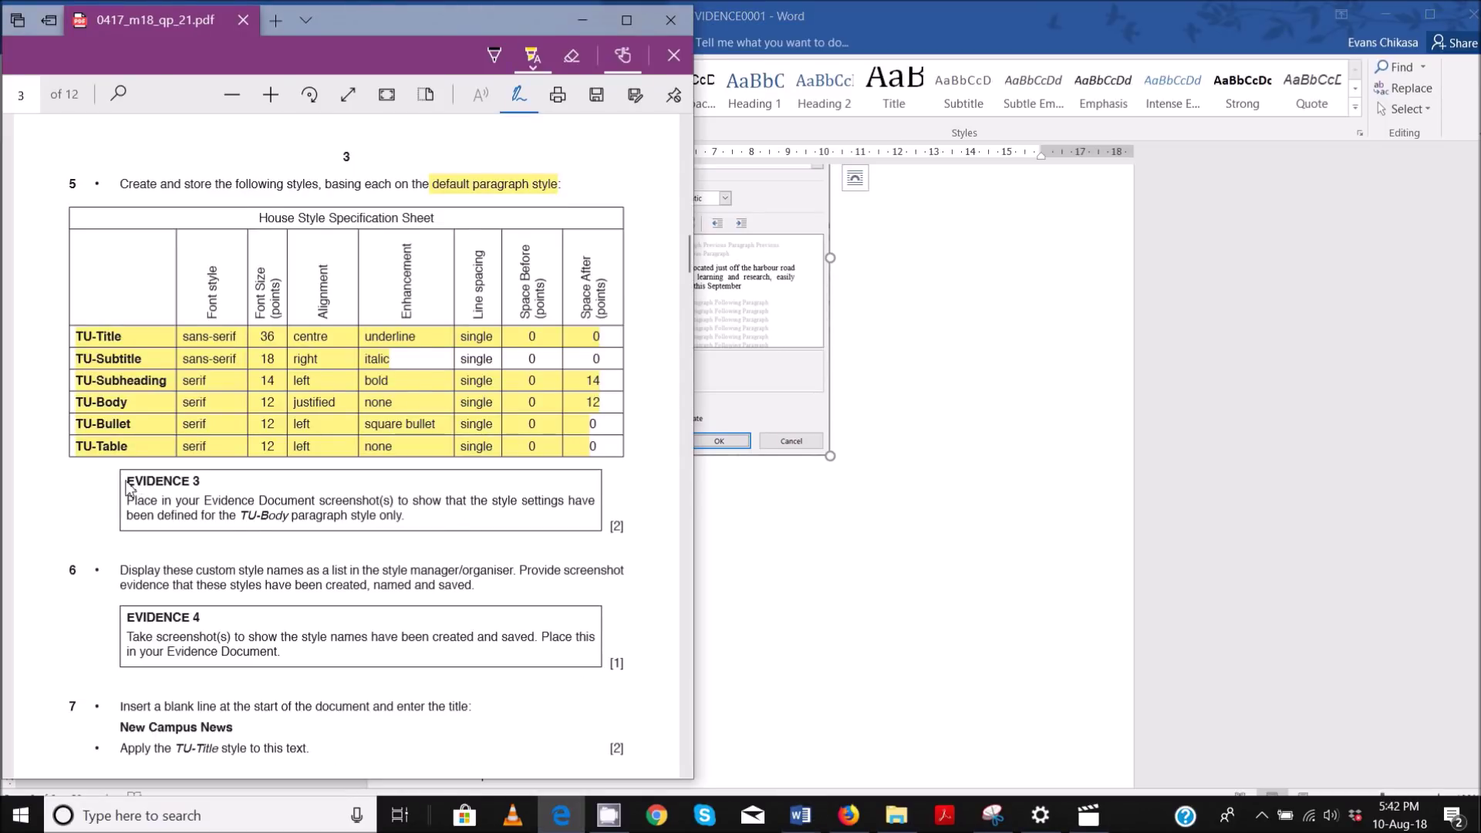
{"action": "left_click_drag", "start_coordinate": [144, 483], "coordinate": [354, 540]}
{"action": "scroll", "coordinate": [205, 544], "scroll_direction": "down", "scroll_amount": 3}
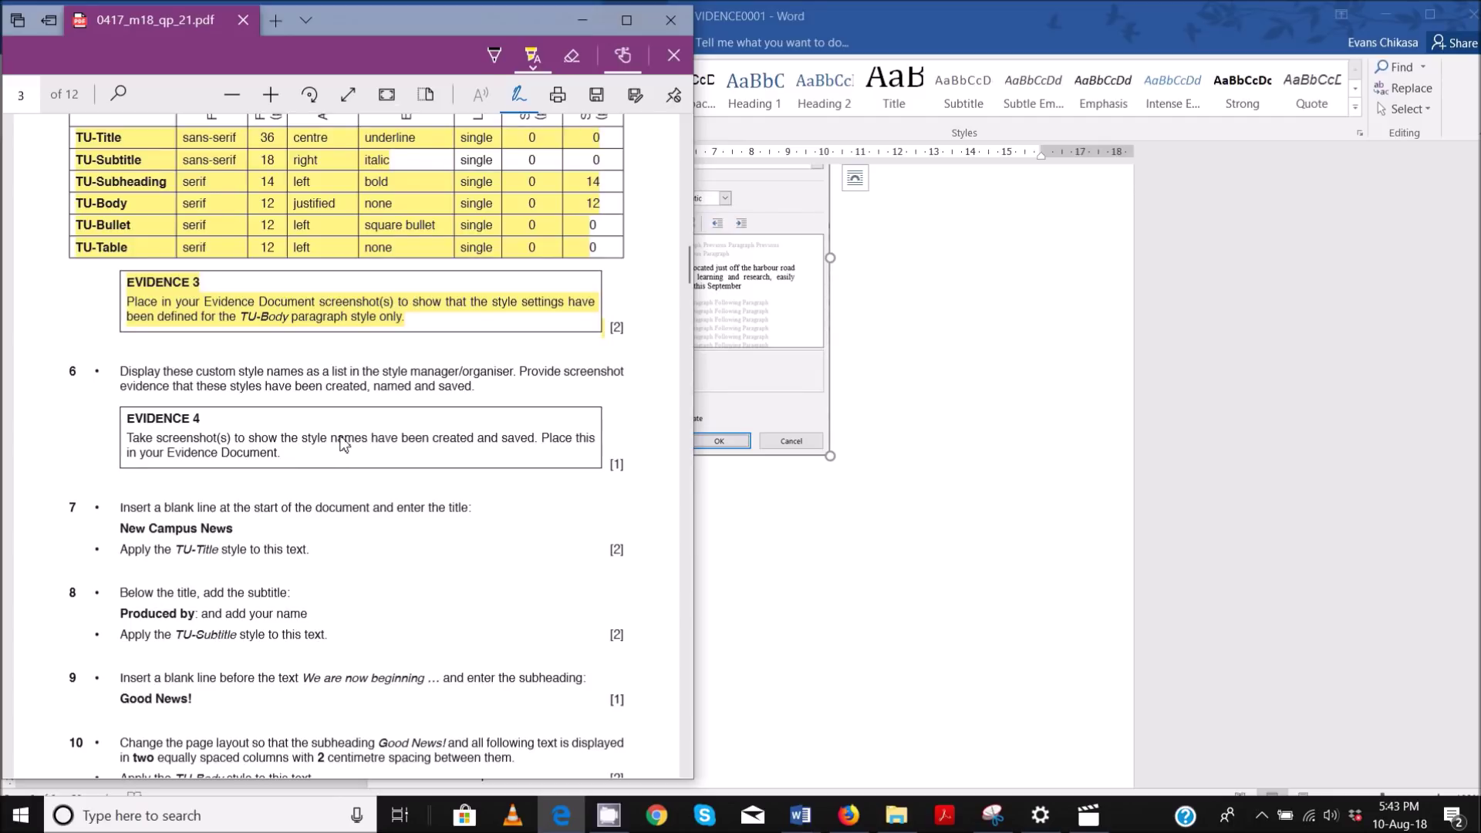
{"action": "mouse_move", "coordinate": [328, 439]}
{"action": "left_mouse_down"}
{"action": "mouse_move", "coordinate": [221, 428]}
{"action": "mouse_move", "coordinate": [131, 372]}
{"action": "left_mouse_up"}
{"action": "mouse_move", "coordinate": [329, 473]}
{"action": "left_mouse_down"}
{"action": "mouse_move", "coordinate": [532, 451]}
{"action": "mouse_move", "coordinate": [571, 466]}
{"action": "left_mouse_up"}
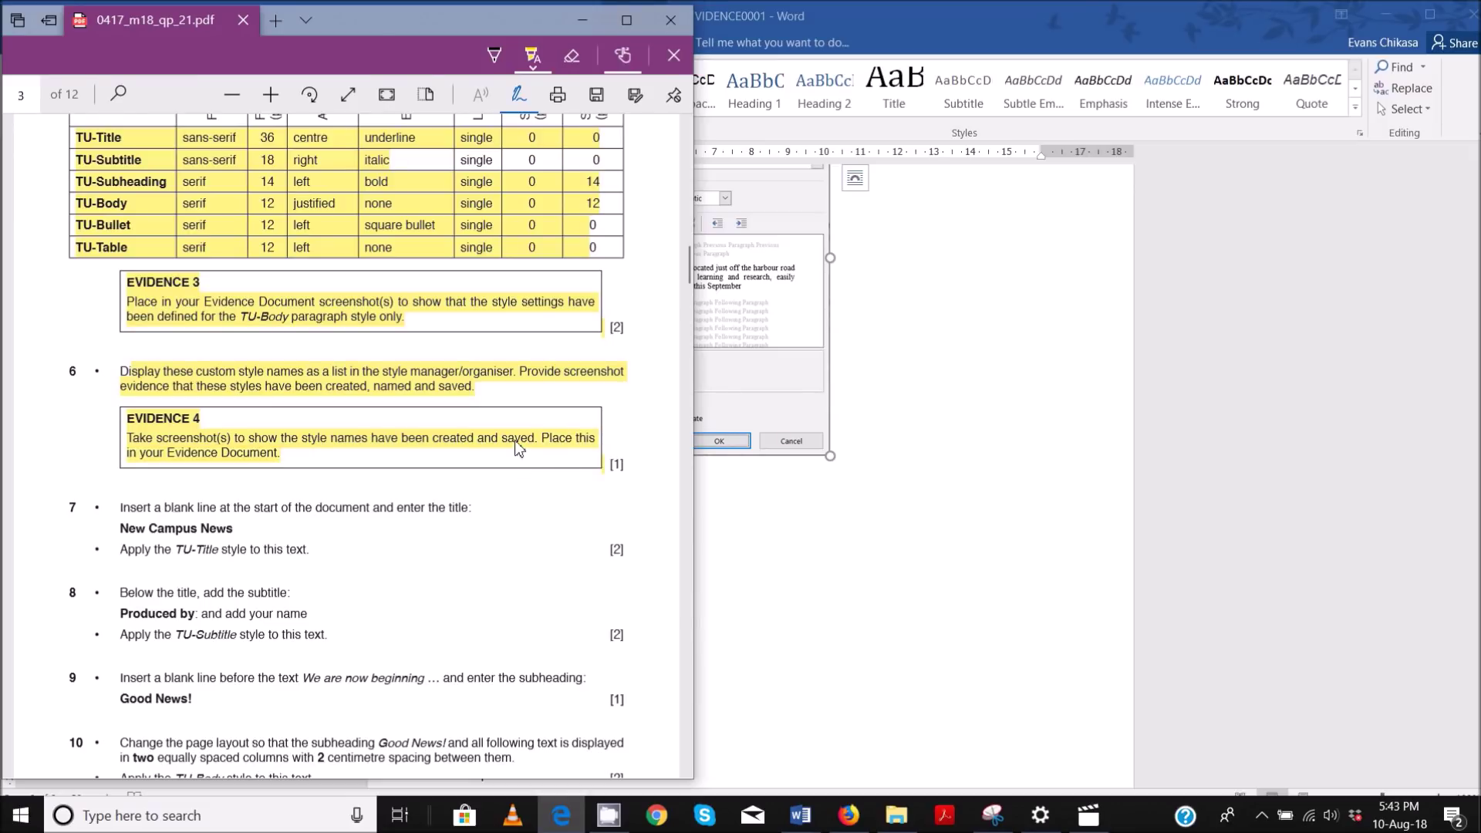
{"action": "left_click", "coordinate": [987, 29]}
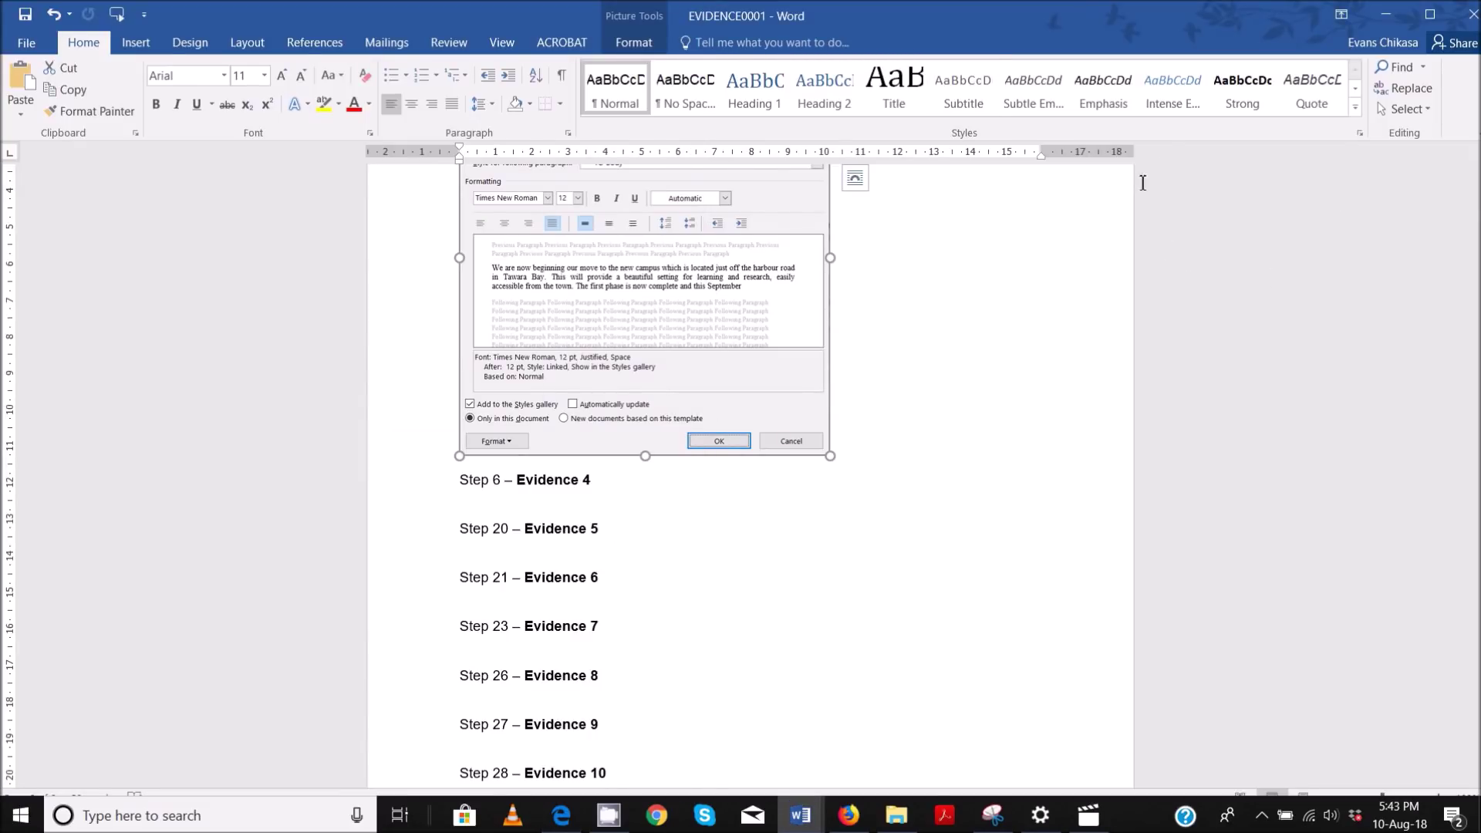
- Switch to NEWS_Edited, maximize it, and open the Styles pane listing the TU styles
{"action": "left_click", "coordinate": [1355, 107]}
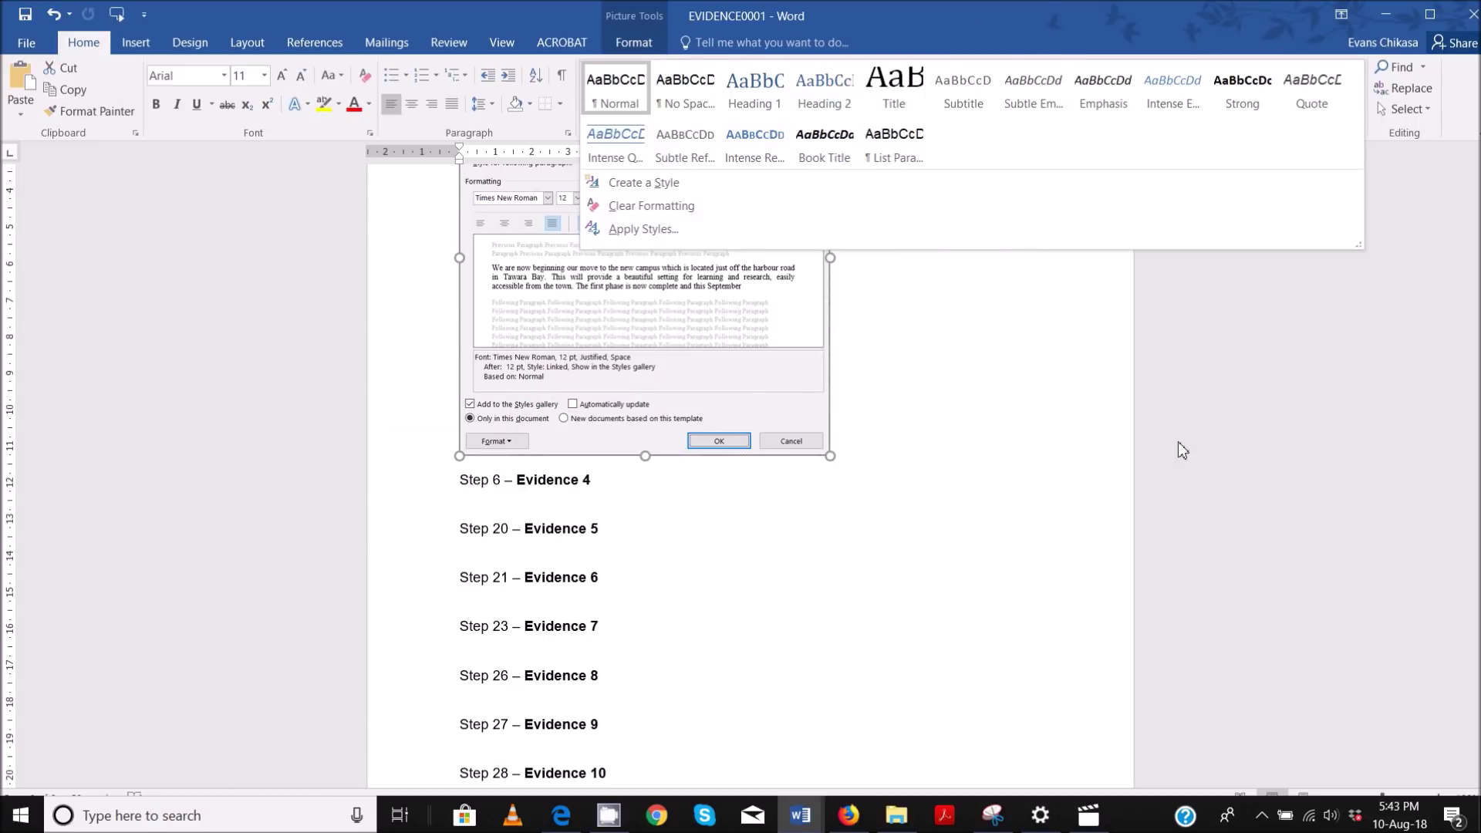
{"action": "left_click", "coordinate": [802, 816]}
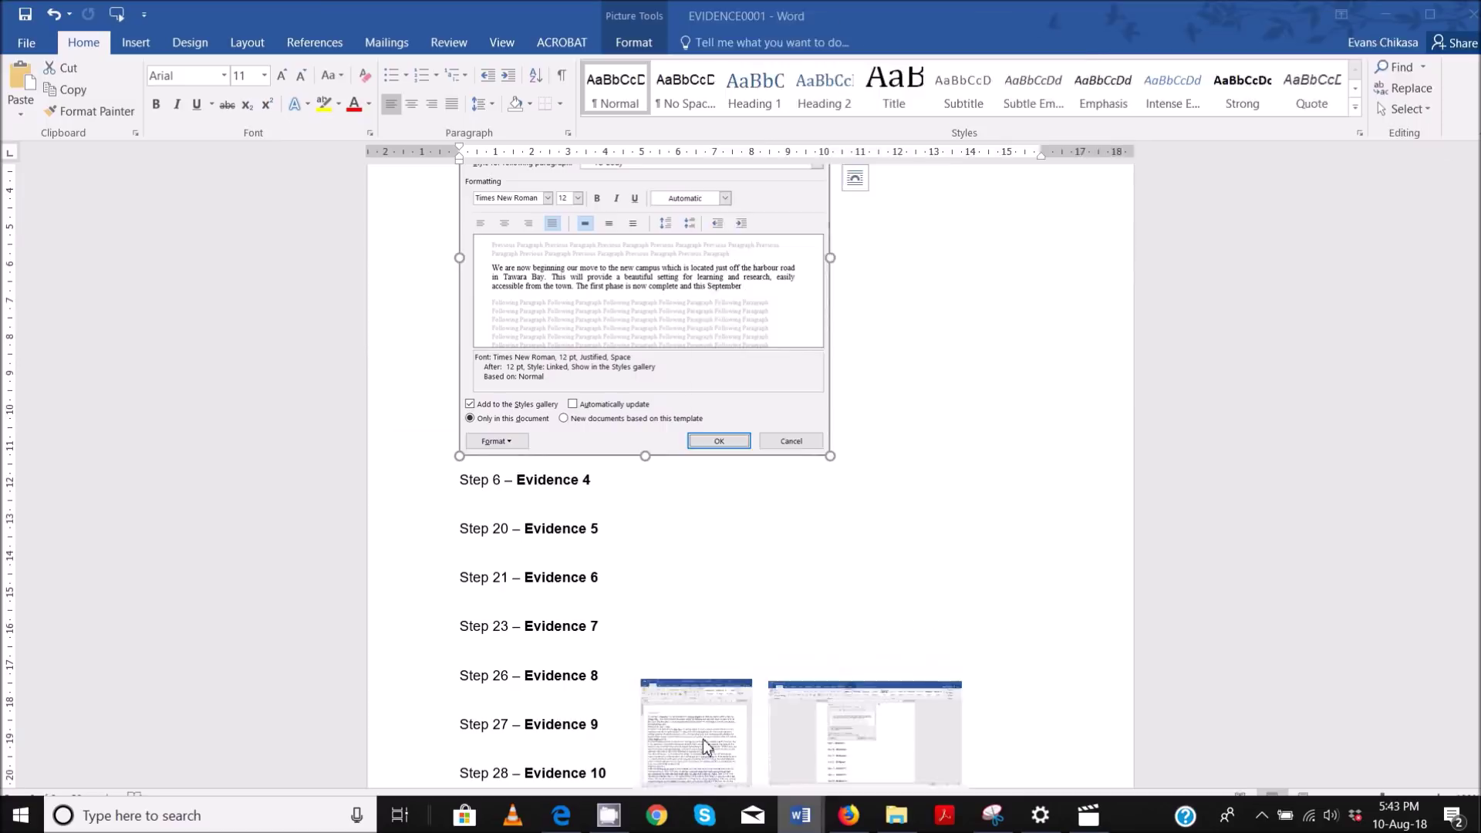
{"action": "left_click", "coordinate": [702, 738]}
{"action": "left_click", "coordinate": [1402, 25]}
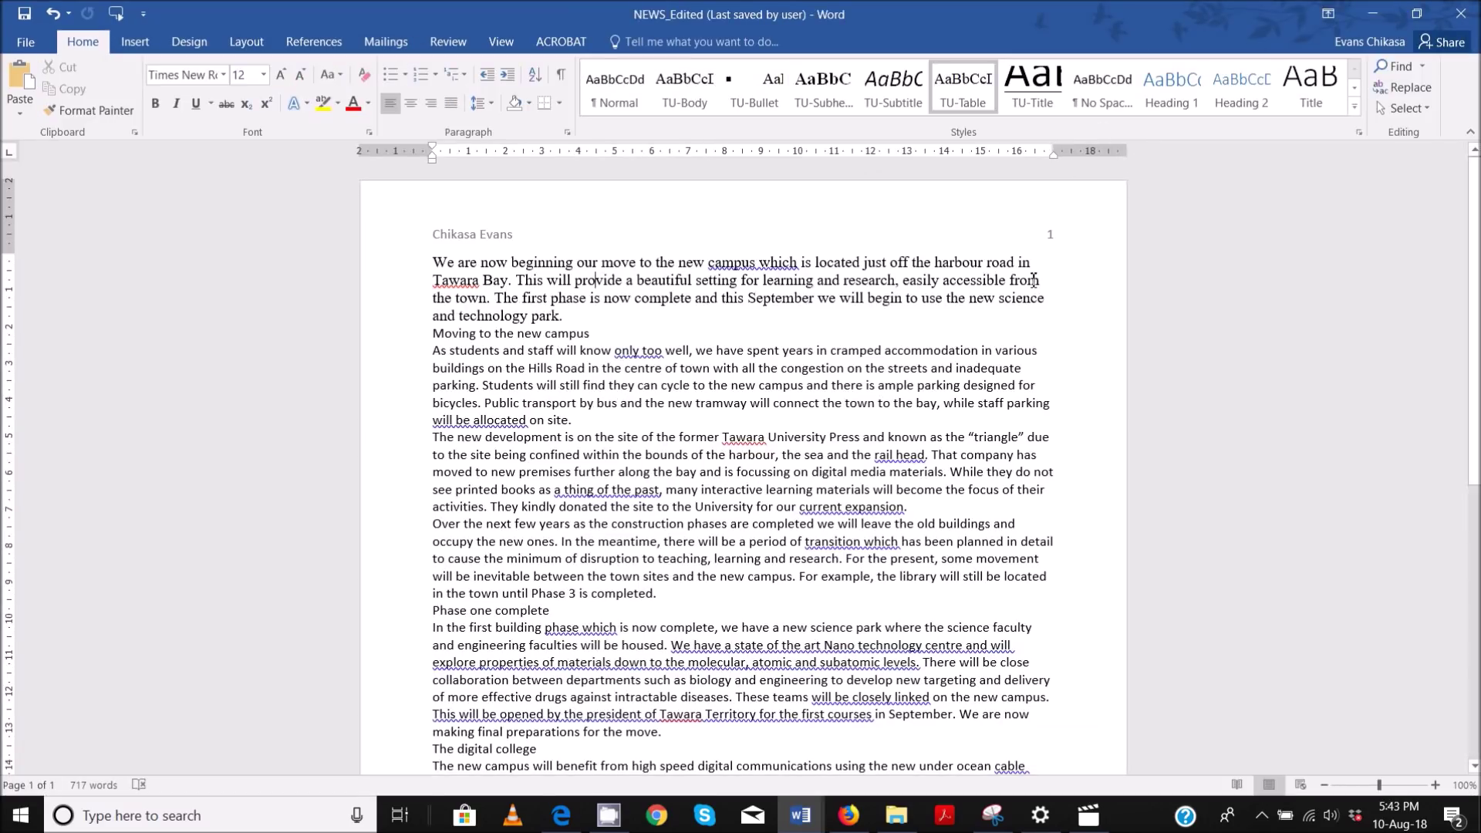
{"action": "left_click", "coordinate": [1356, 111]}
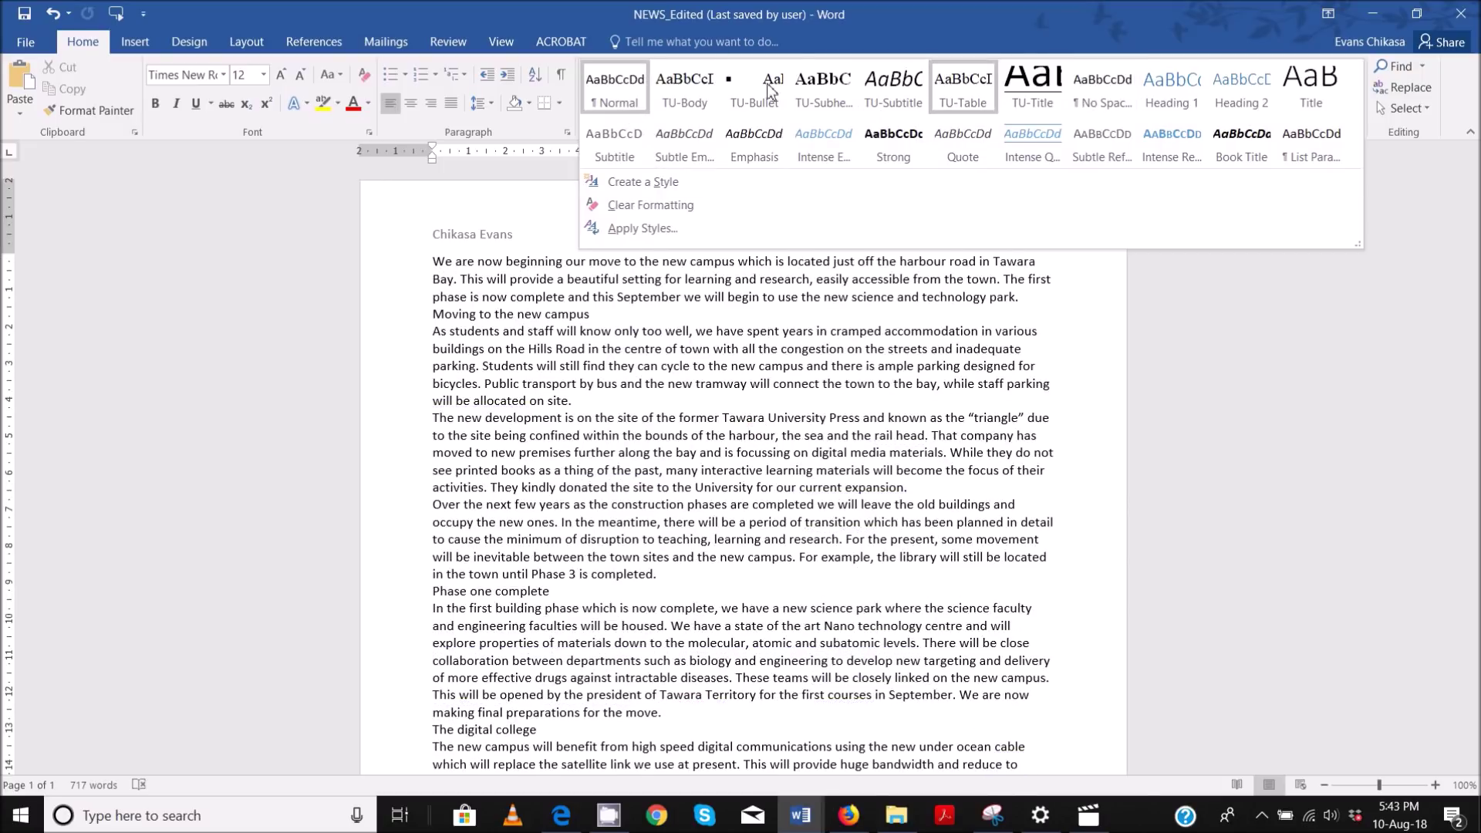
{"action": "left_click", "coordinate": [1236, 28]}
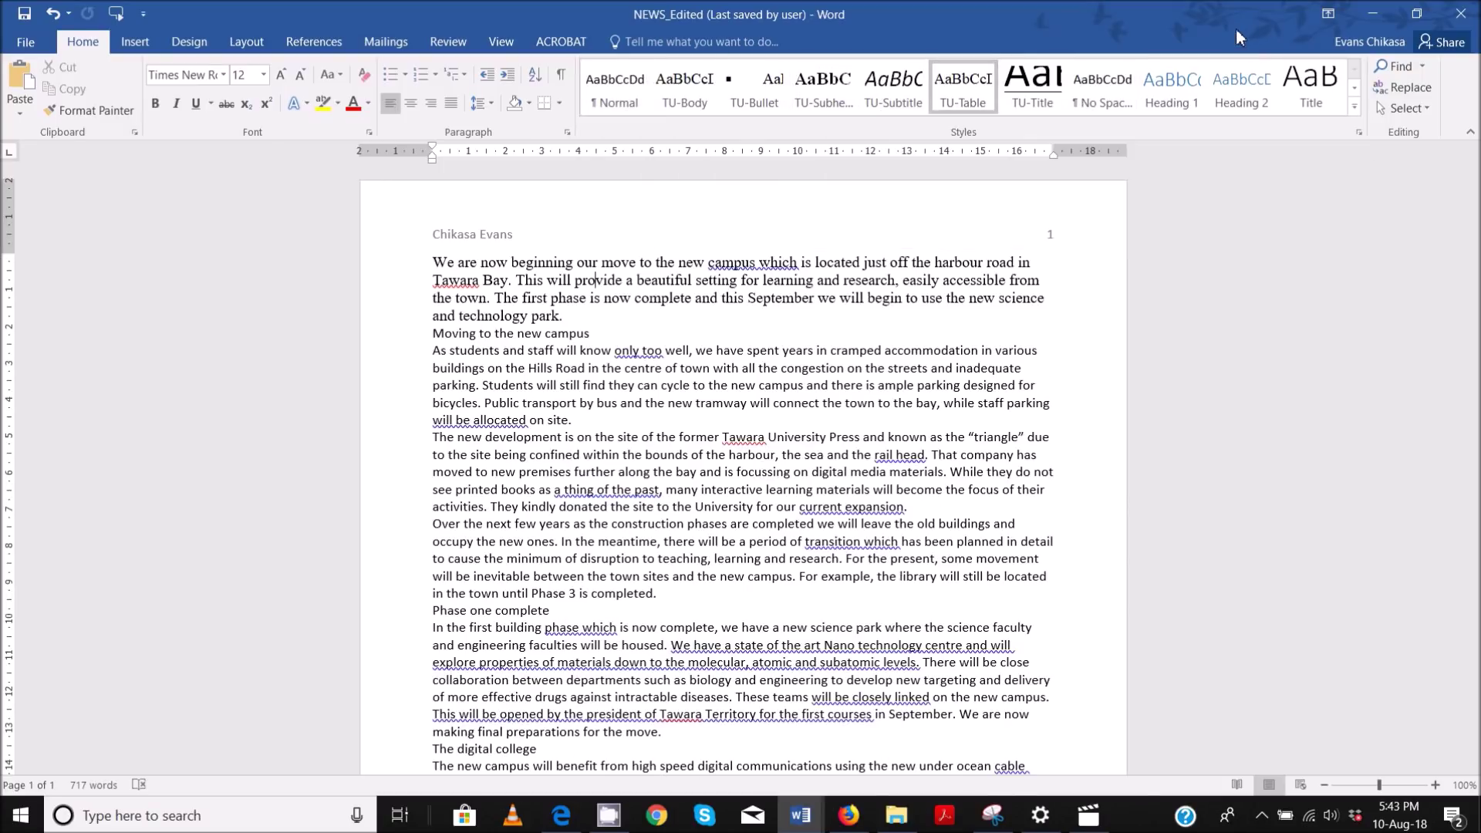
{"action": "left_click", "coordinate": [1361, 133]}
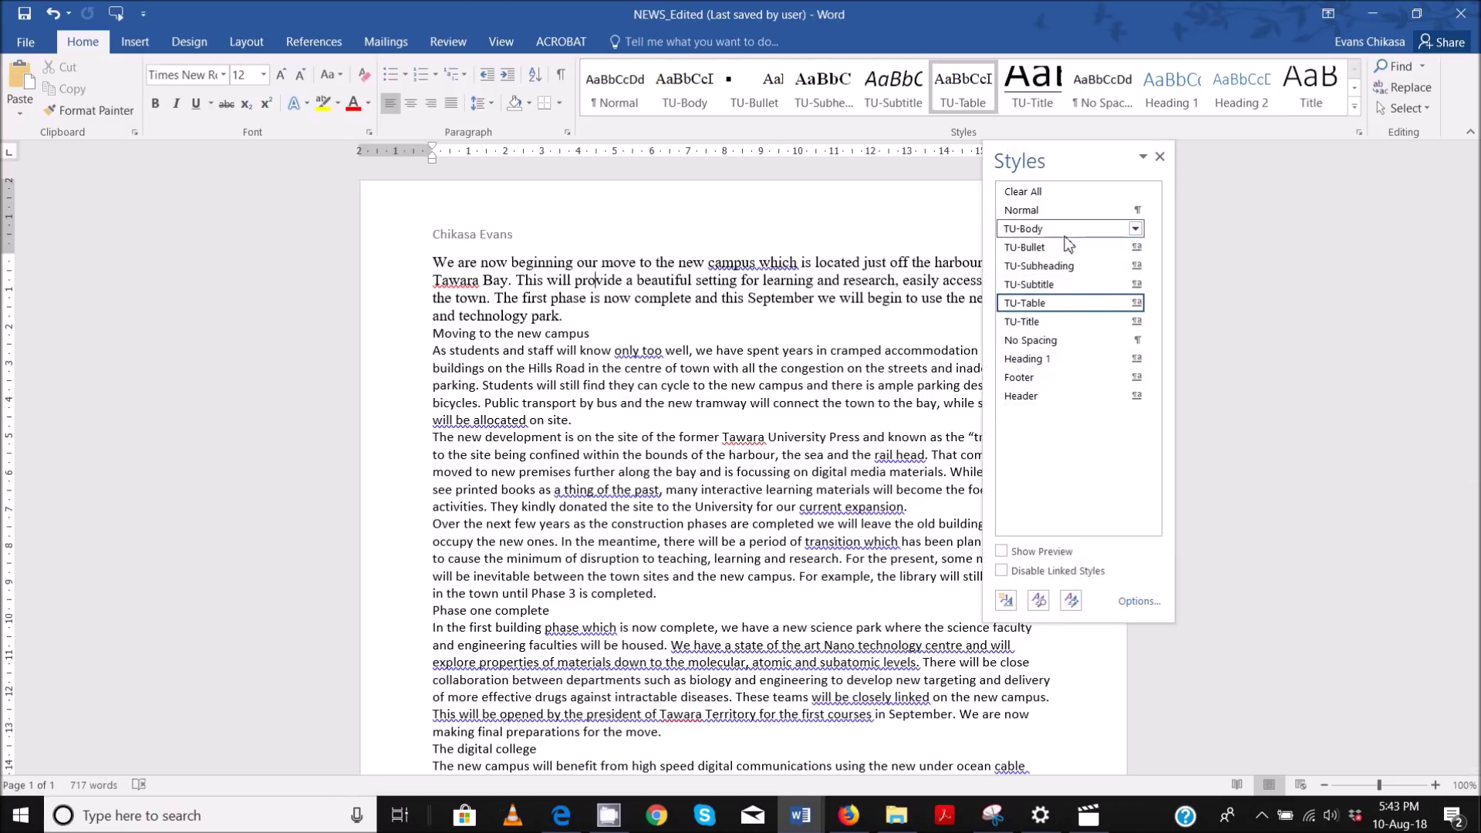
- Capture the expanded styles gallery with Lightshot and copy it to the clipboard
{"action": "mouse_move", "coordinate": [1058, 252]}
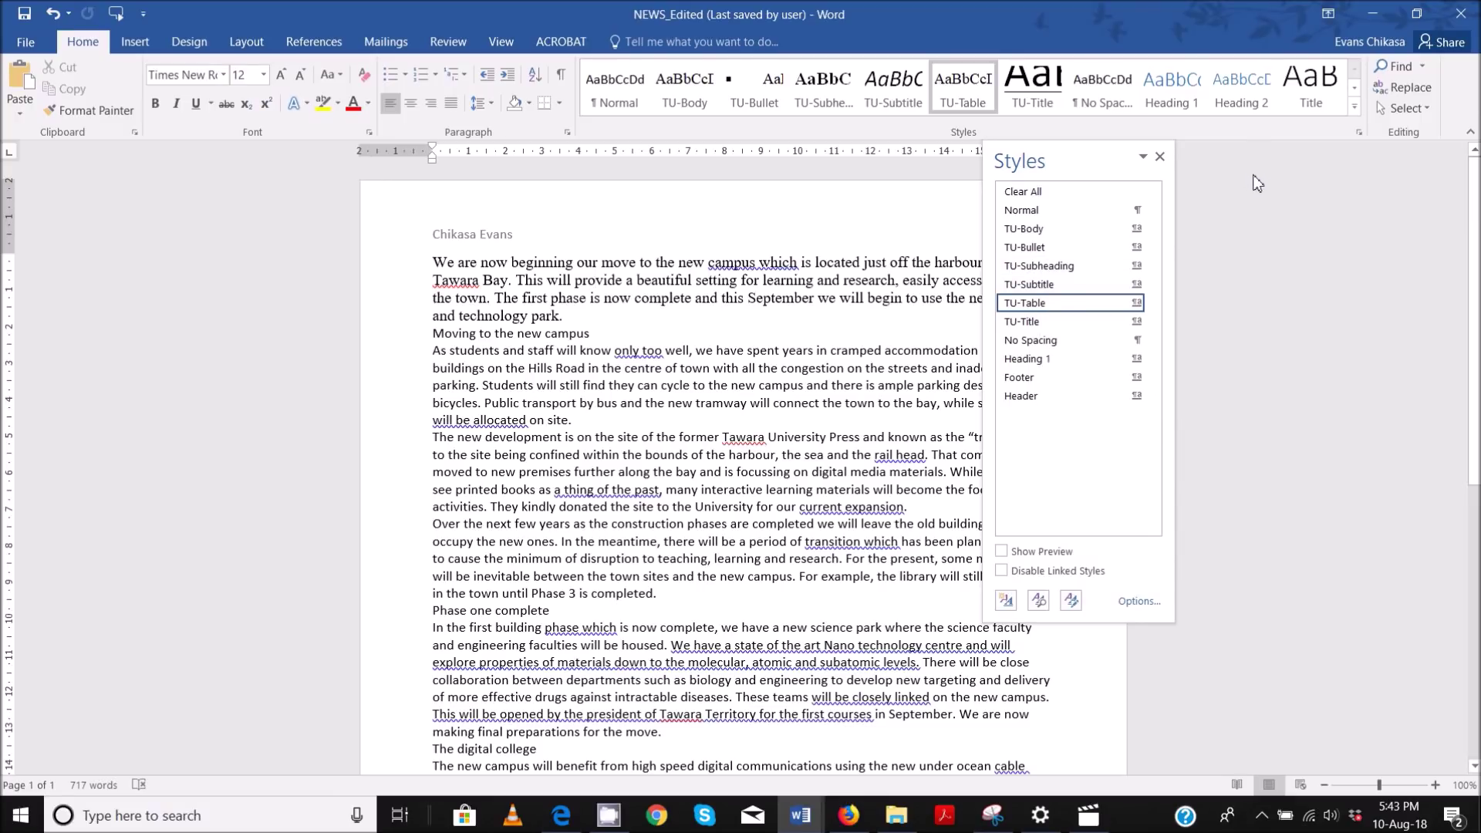
{"action": "left_click", "coordinate": [1353, 107]}
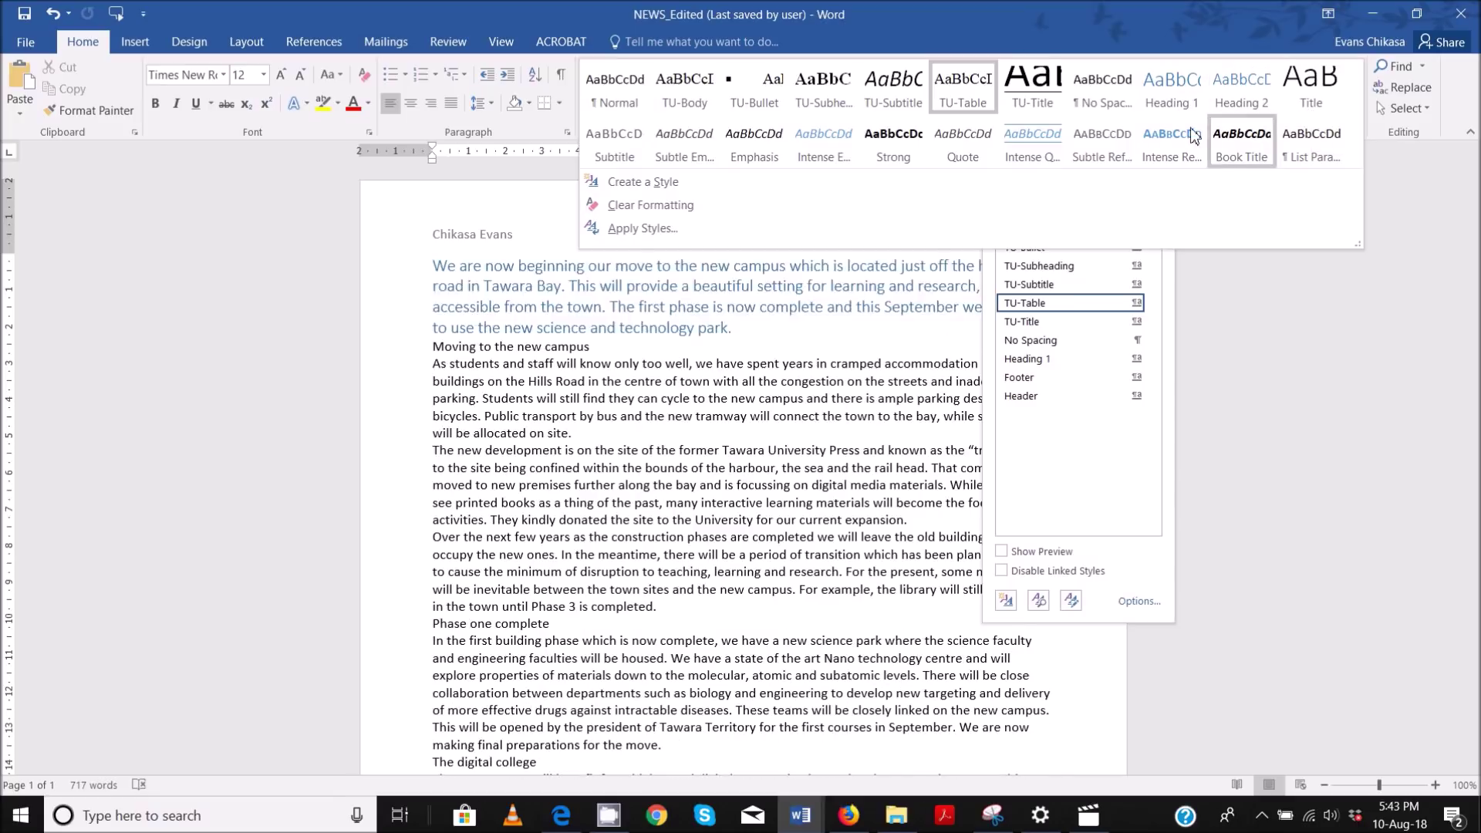
{"action": "key", "text": "Print"}
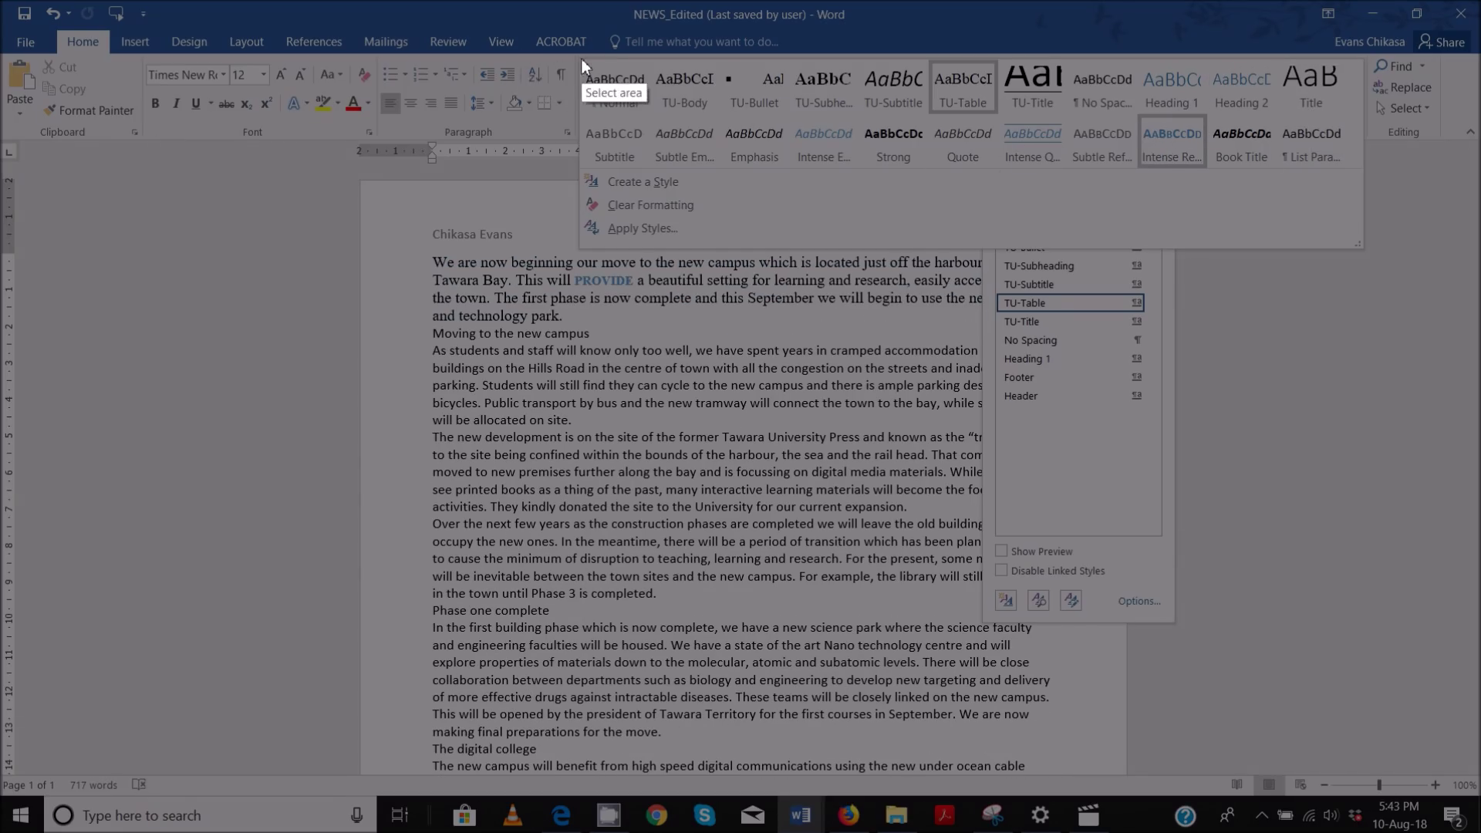
{"action": "mouse_move", "coordinate": [577, 58]}
{"action": "left_mouse_down"}
{"action": "mouse_move", "coordinate": [1102, 151]}
{"action": "mouse_move", "coordinate": [1257, 197]}
{"action": "mouse_move", "coordinate": [1330, 252]}
{"action": "mouse_move", "coordinate": [1362, 262]}
{"action": "mouse_move", "coordinate": [1365, 249]}
{"action": "left_mouse_up"}
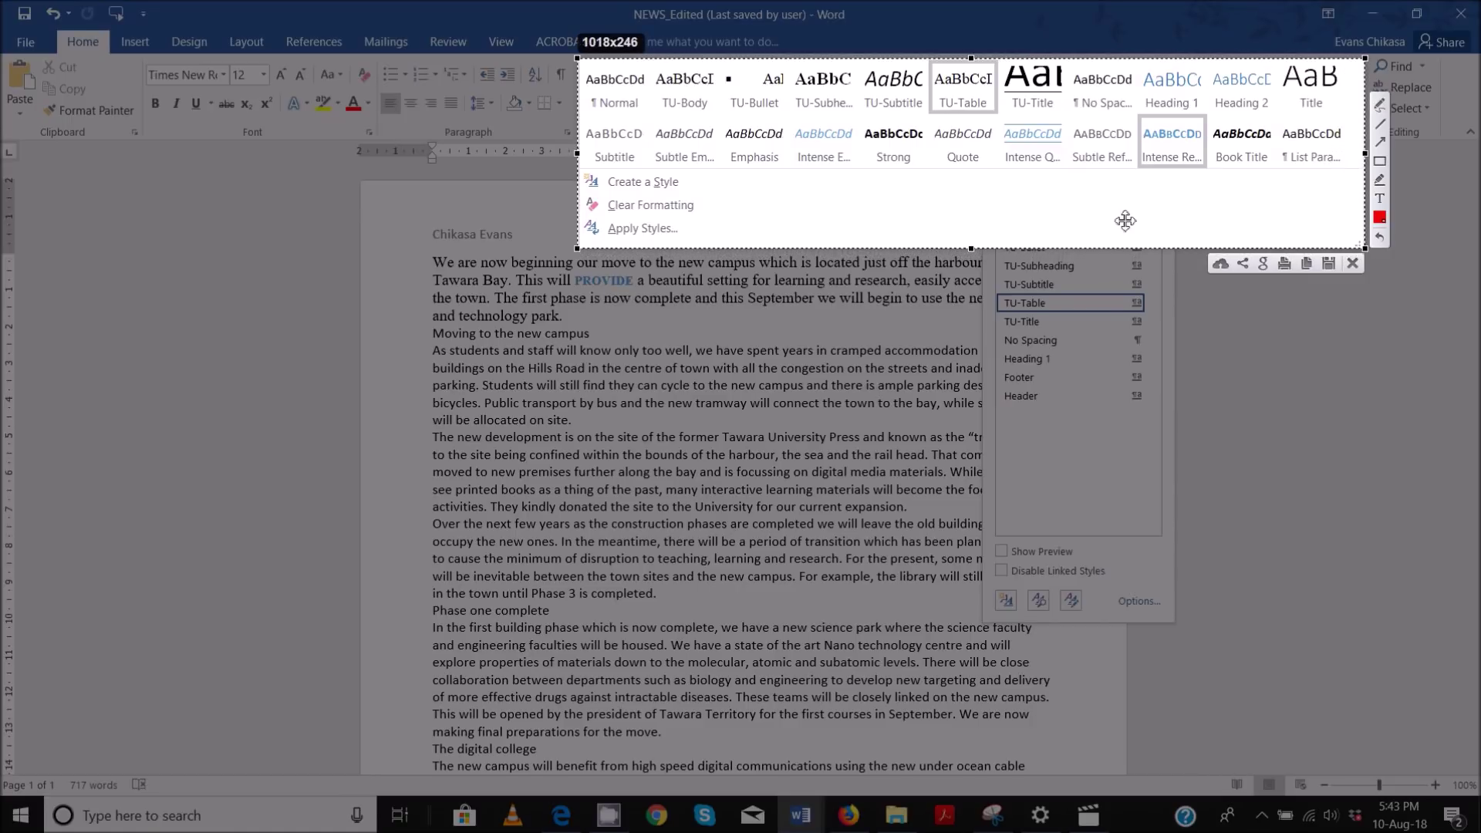
{"action": "left_click", "coordinate": [1305, 265]}
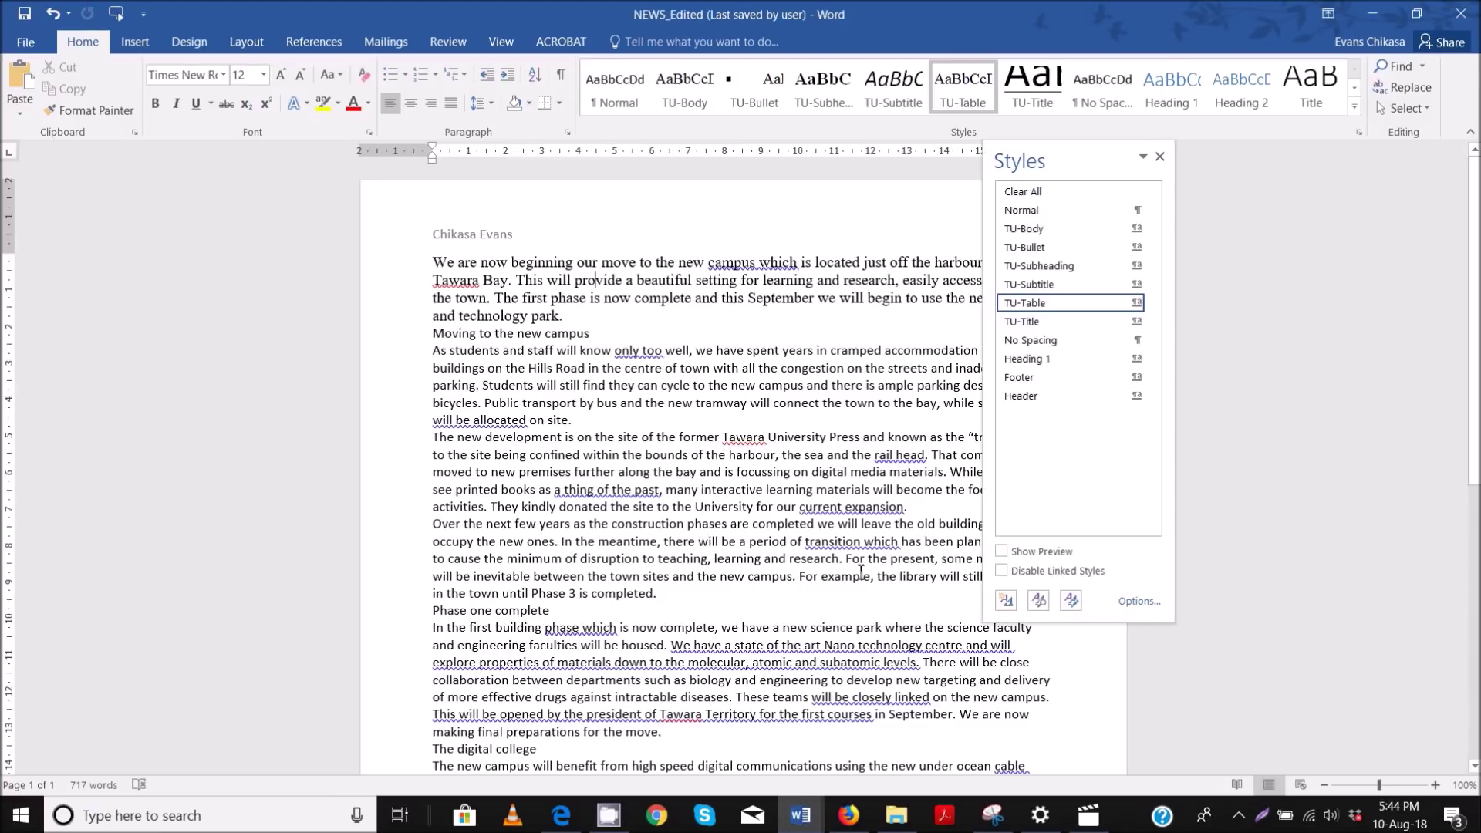
- Paste the styles-gallery screenshot beneath Step 6 – Evidence 4 in EVIDENCE0001
{"action": "mouse_move", "coordinate": [800, 825]}
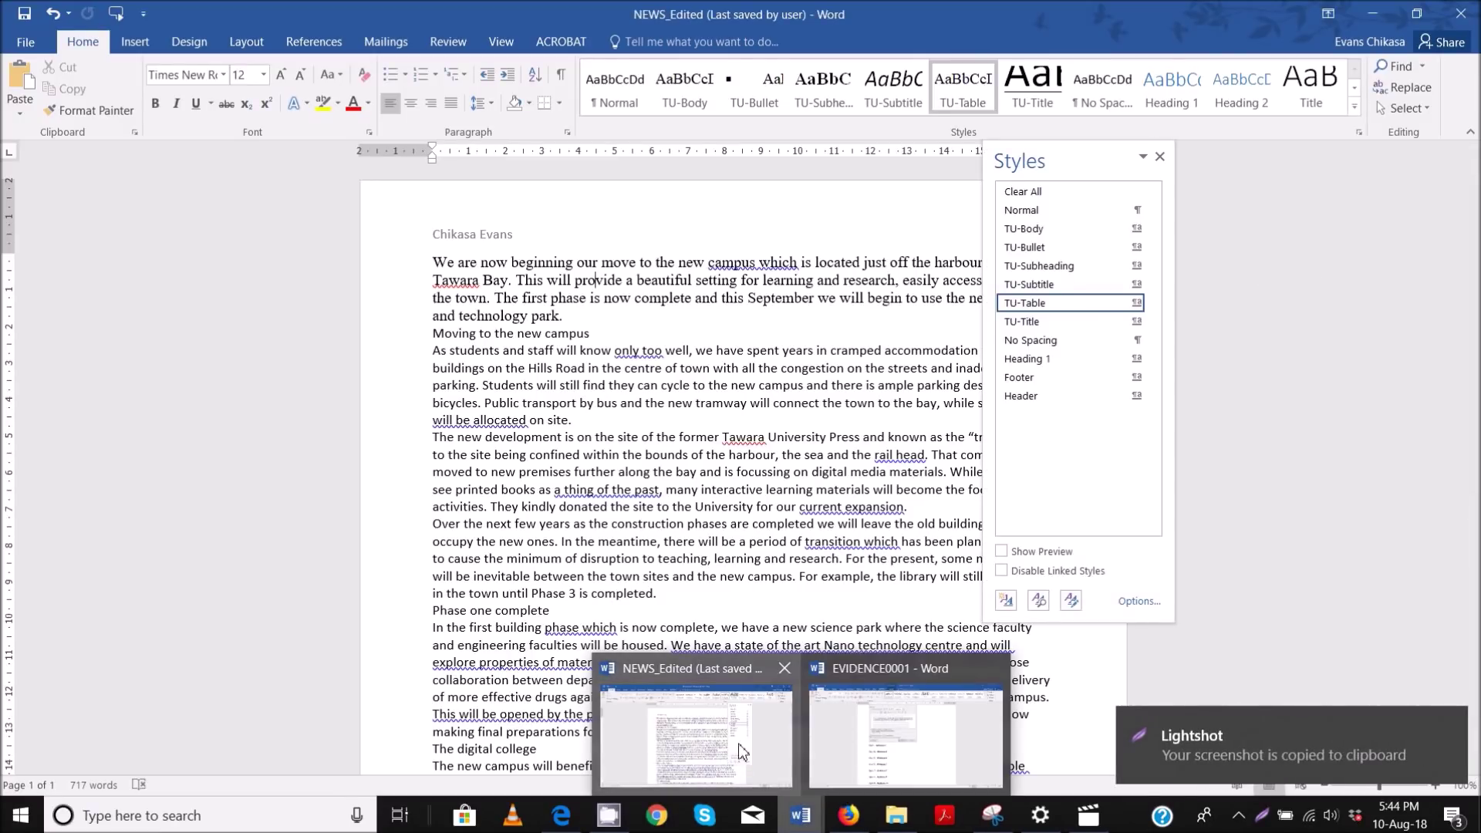
{"action": "left_click", "coordinate": [904, 742]}
{"action": "left_click", "coordinate": [509, 504]}
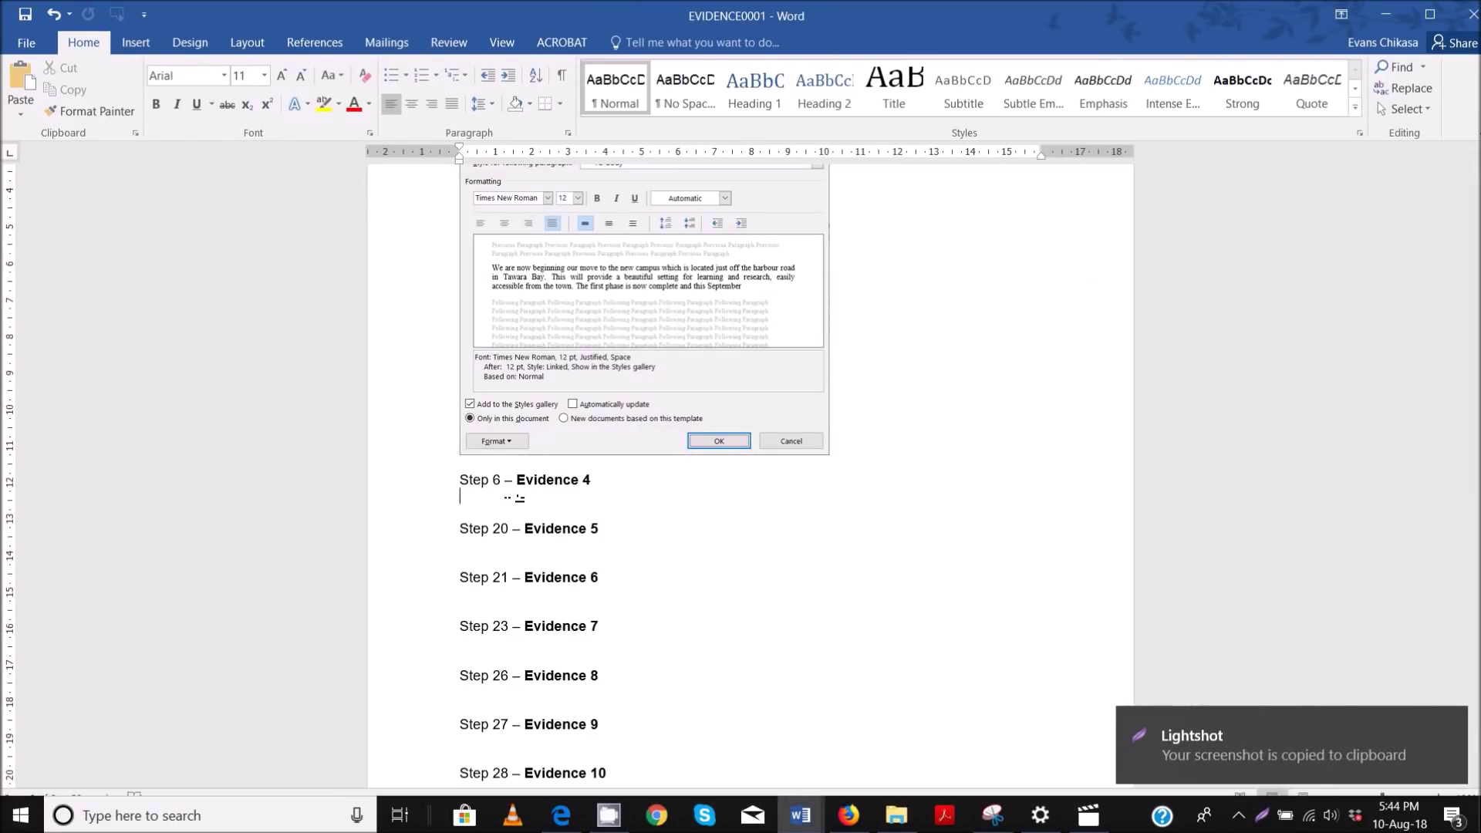
{"action": "key", "text": "ctrl+v"}
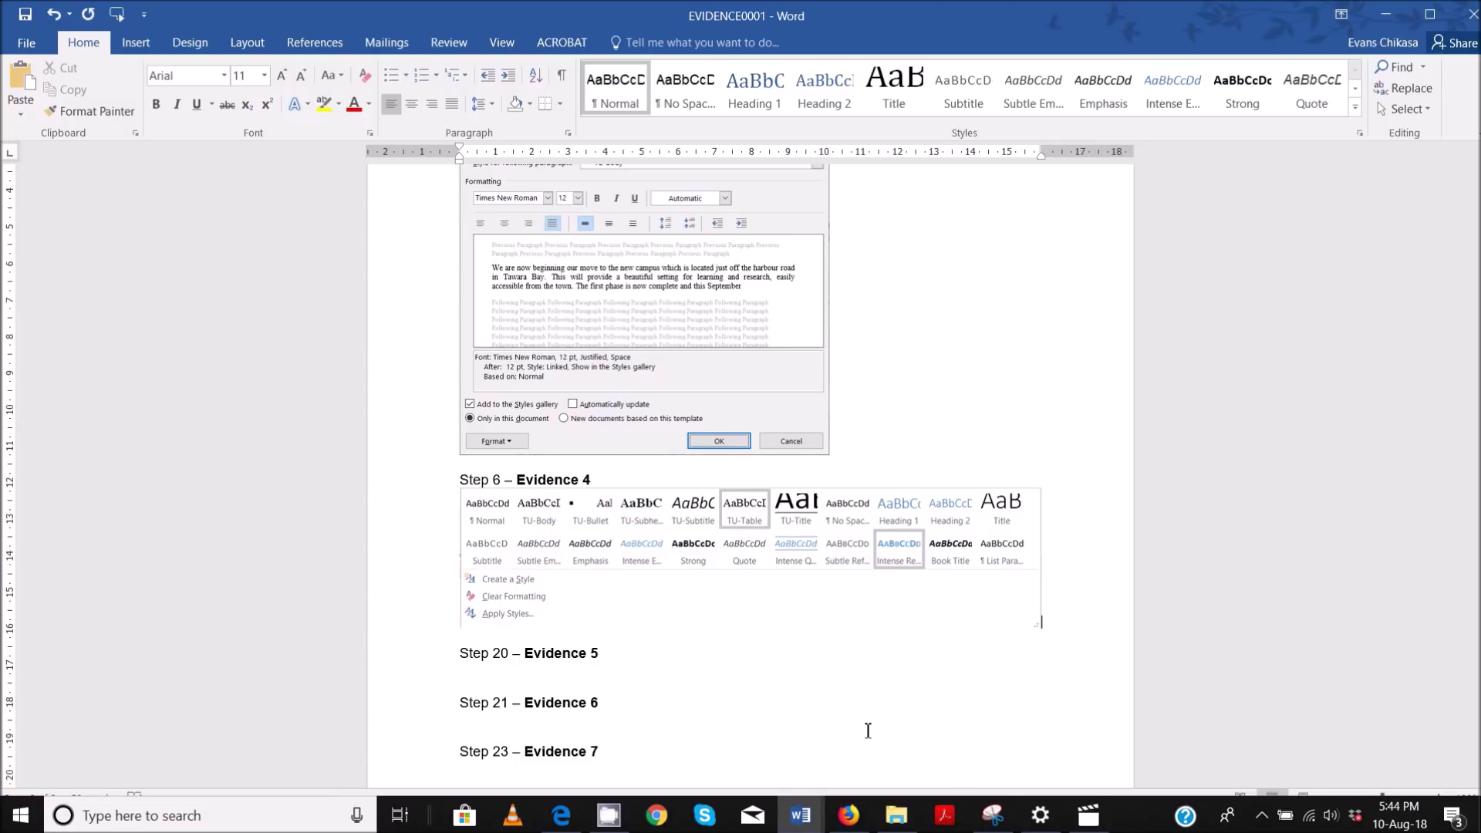
- Bring the exam PDF to the front and stop the CamStudio recording
{"action": "mouse_move", "coordinate": [560, 815]}
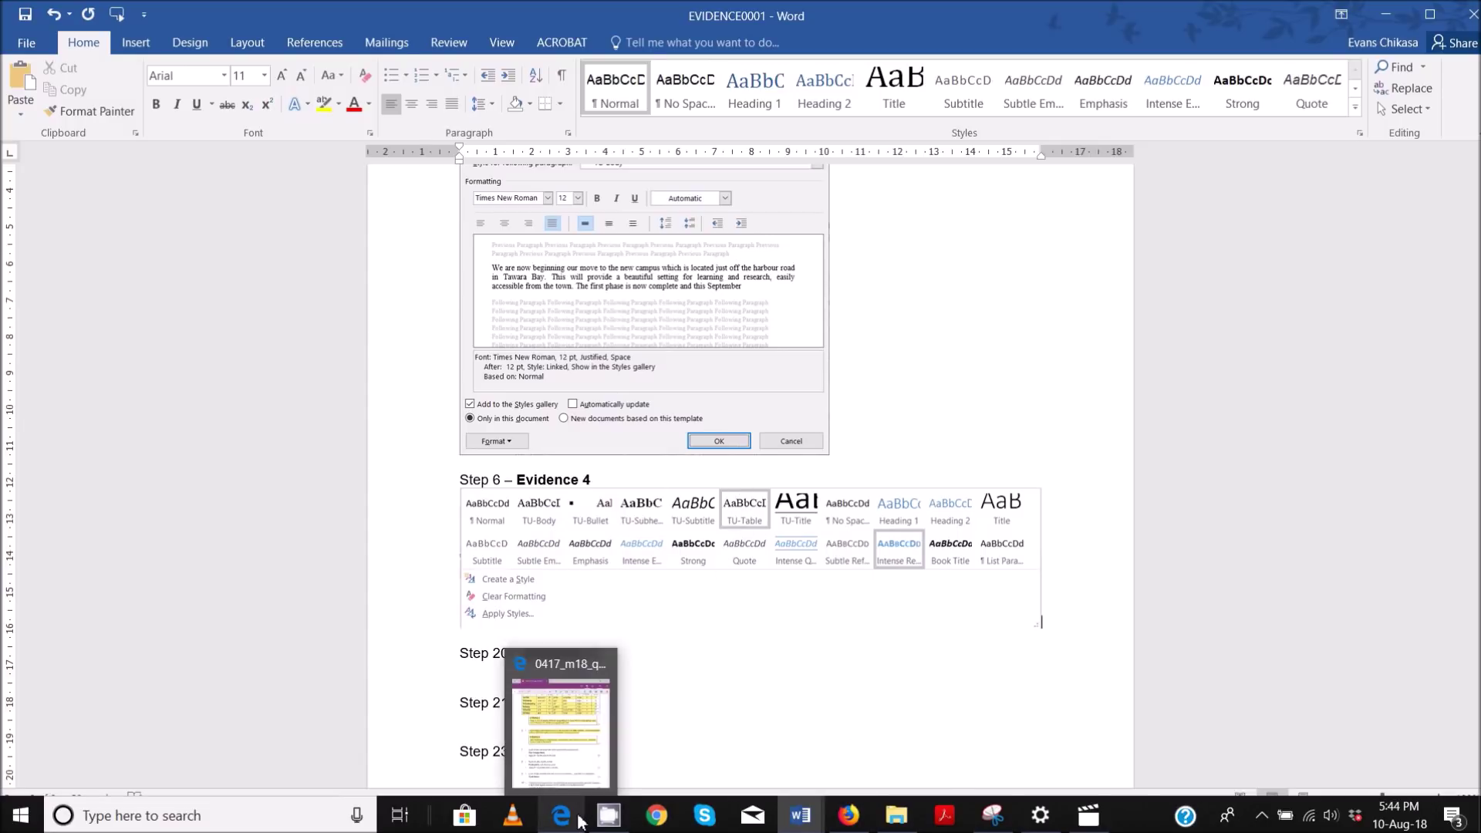
{"action": "left_click", "coordinate": [560, 745]}
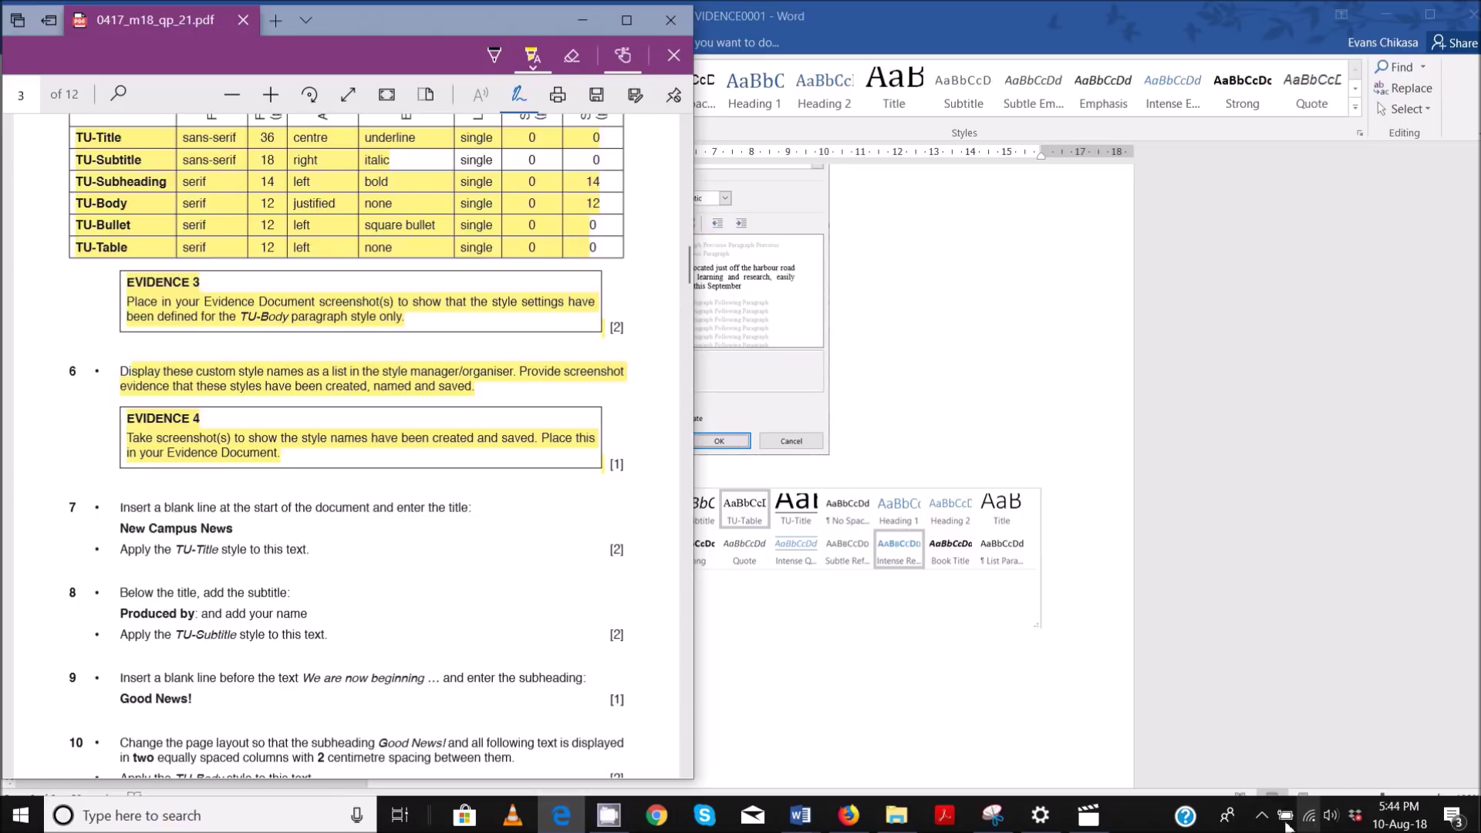
{"action": "left_click", "coordinate": [1261, 815]}
{"action": "left_click", "coordinate": [1262, 776]}
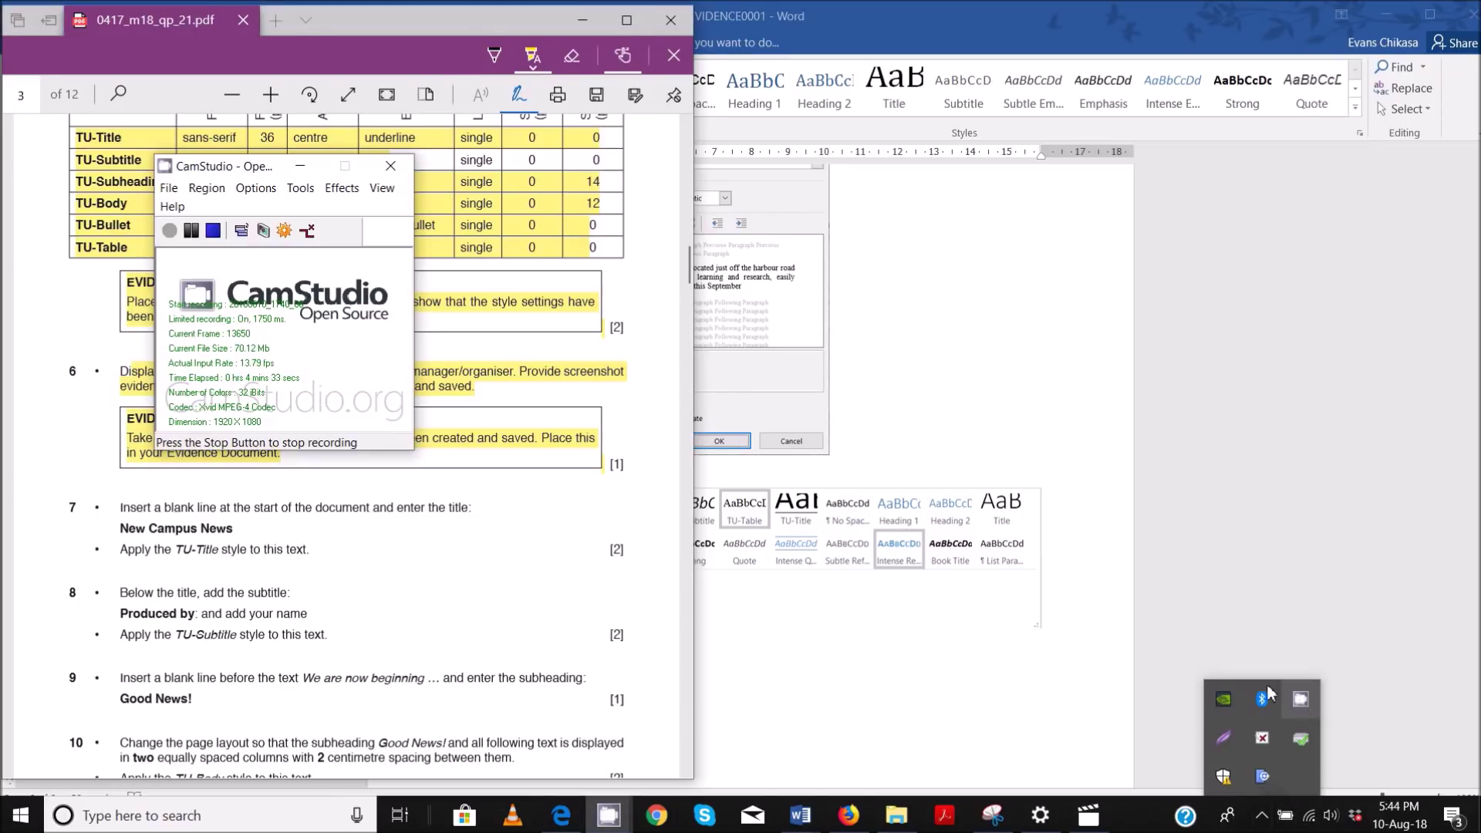
{"action": "left_click", "coordinate": [216, 235]}
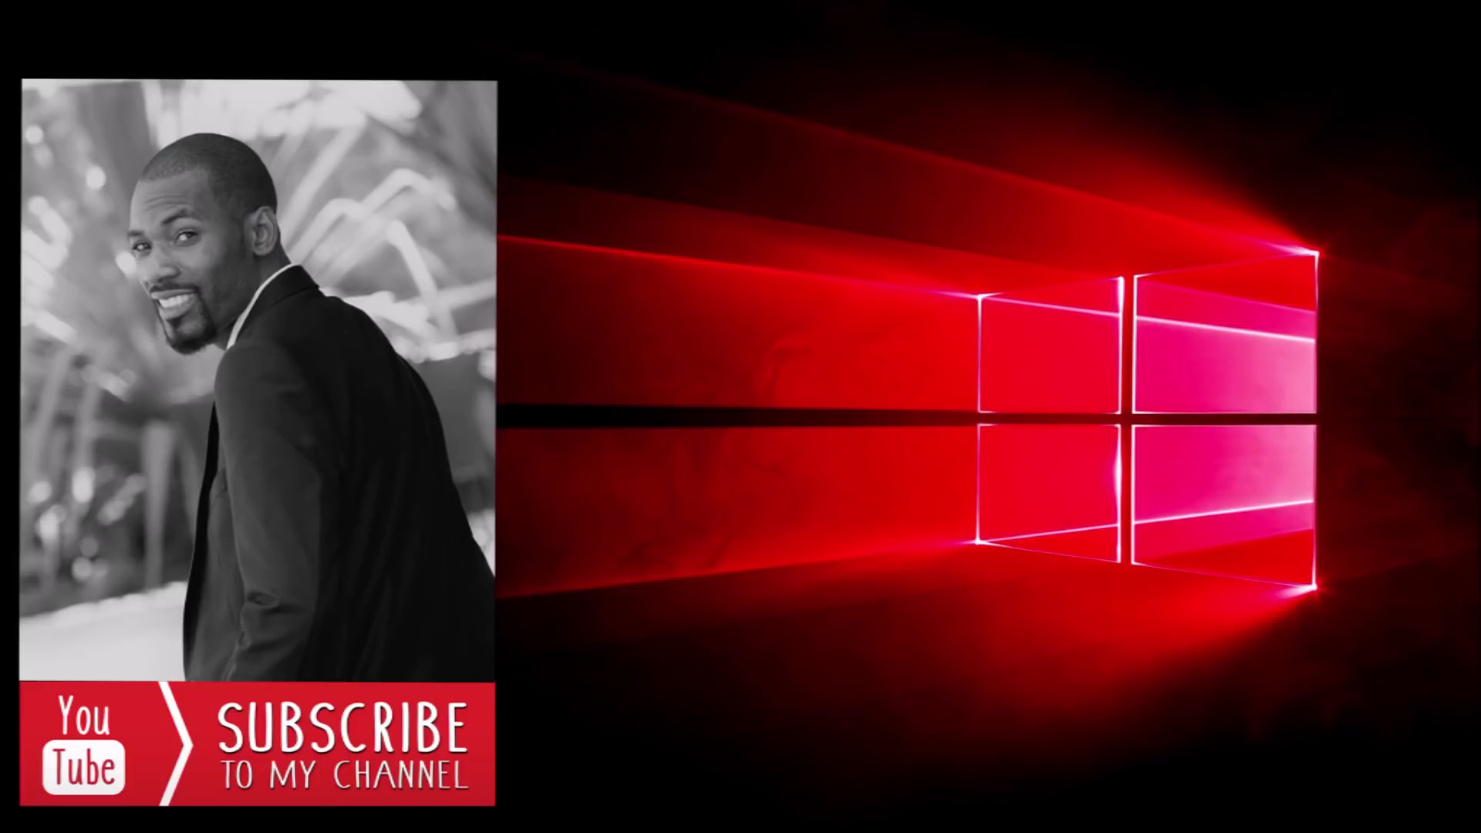